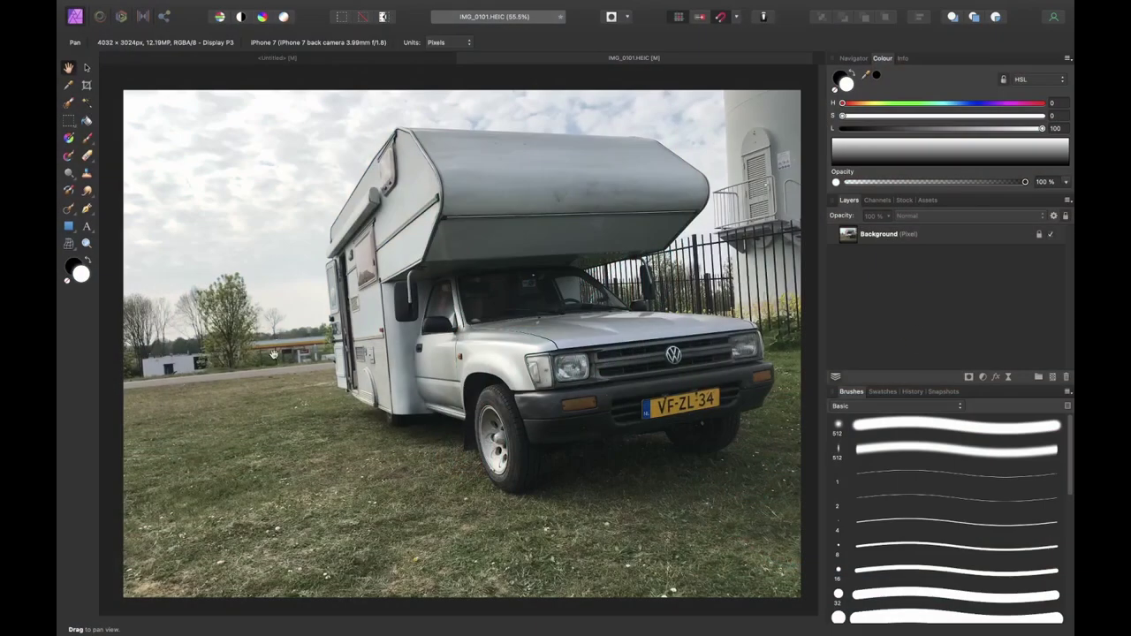
Straighten the camper photo with the Crop tool so the tilted horizon becomes level
left_click(940, 235)
key("c")
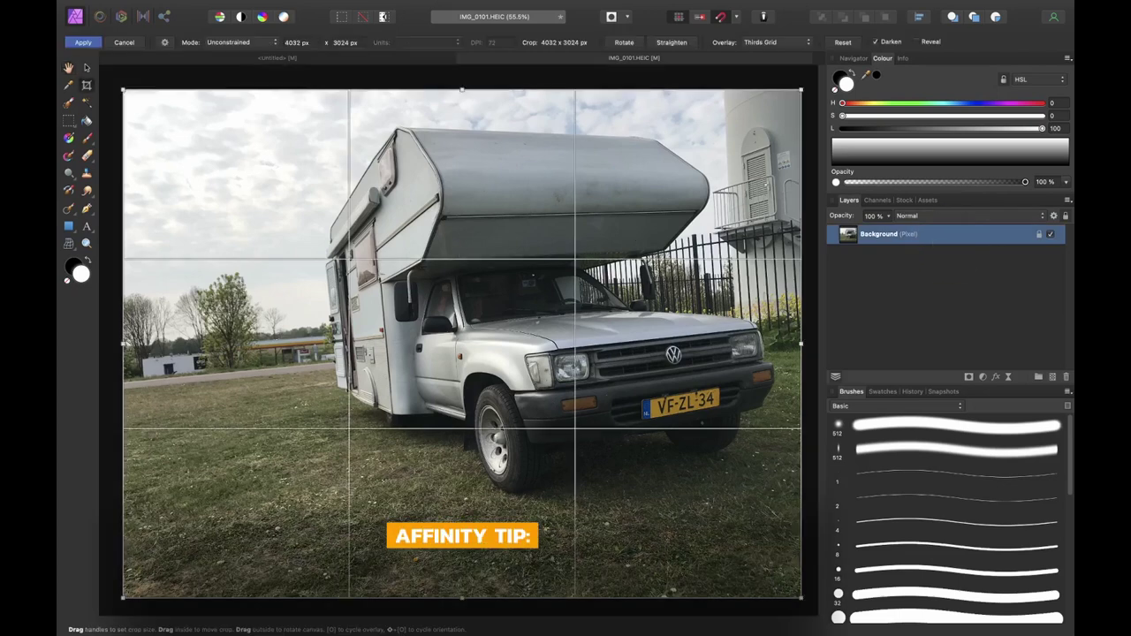
key("super")
left_click_drag(182, 384, 182, 384)
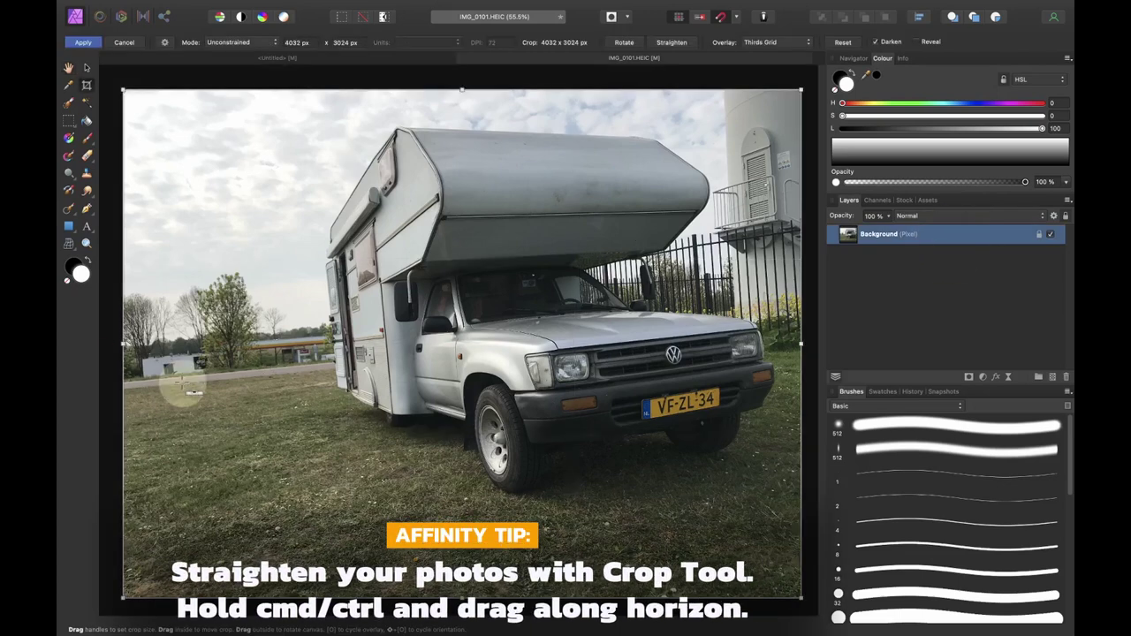
left_click_drag(654, 334, 654, 335)
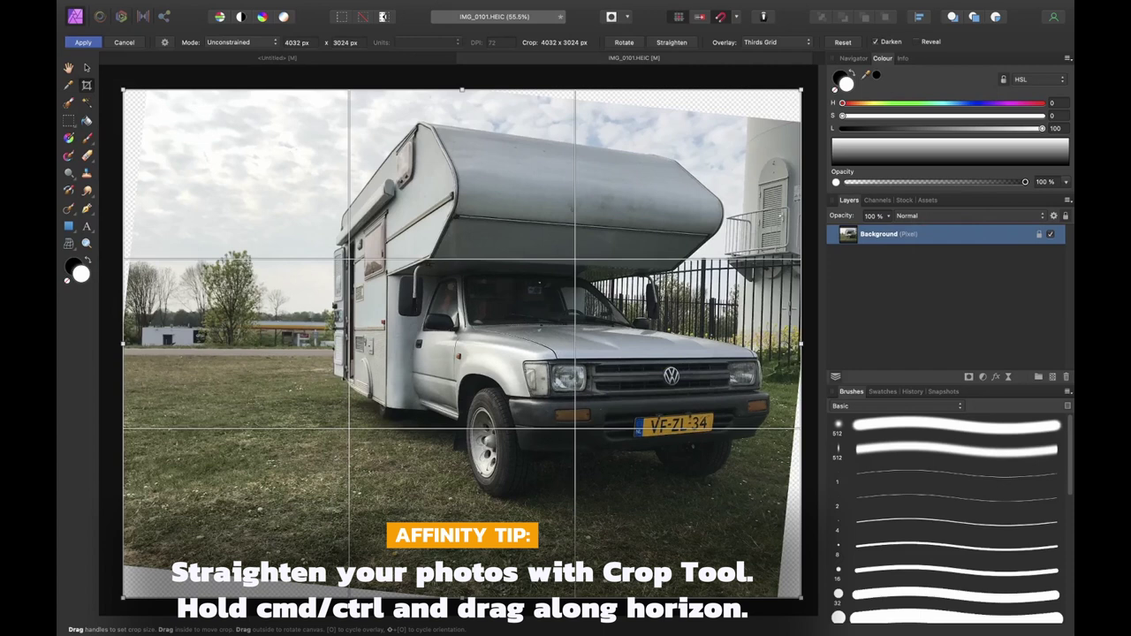
key("h")
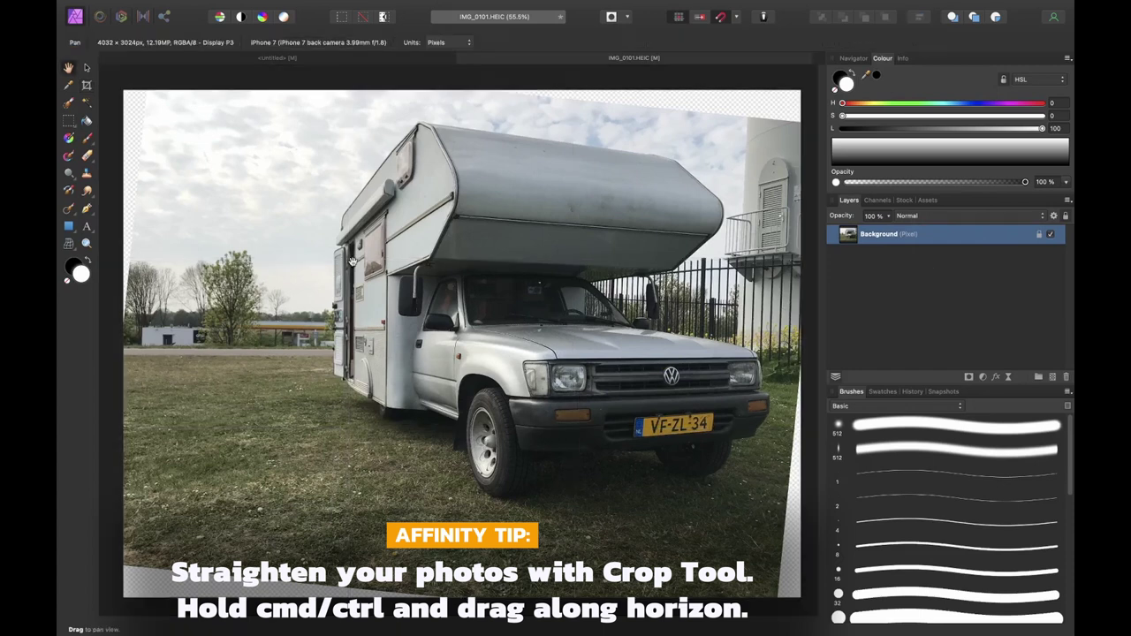
key("w")
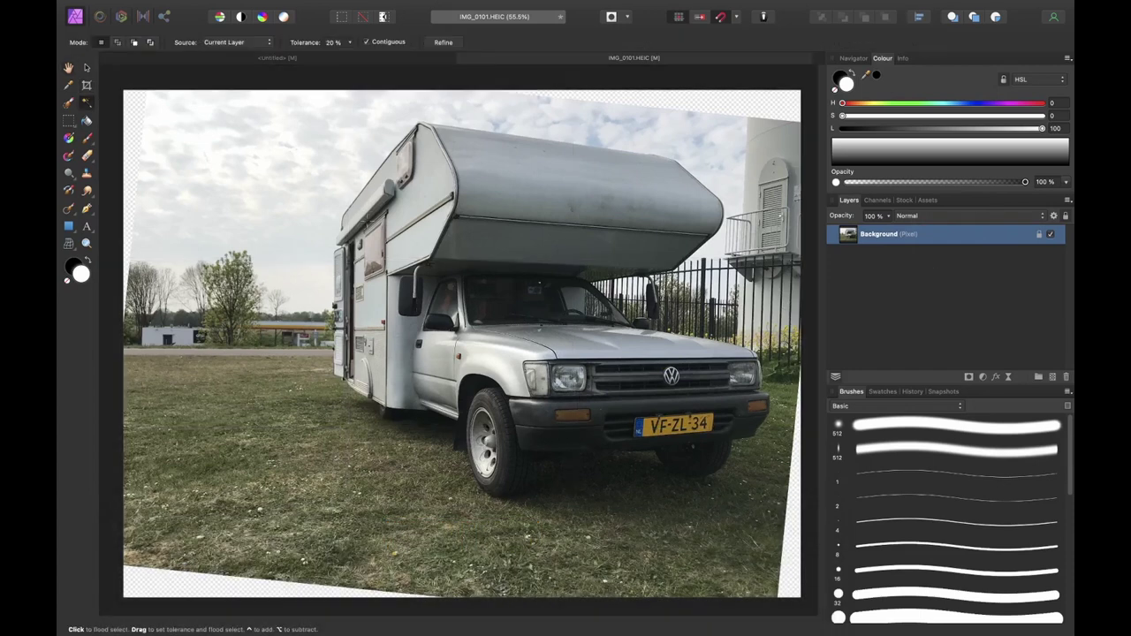
Trace a pen path from the lower corner of the camper's open side door up along its outer edge
scroll(354, 354, "up", 10)
key("p")
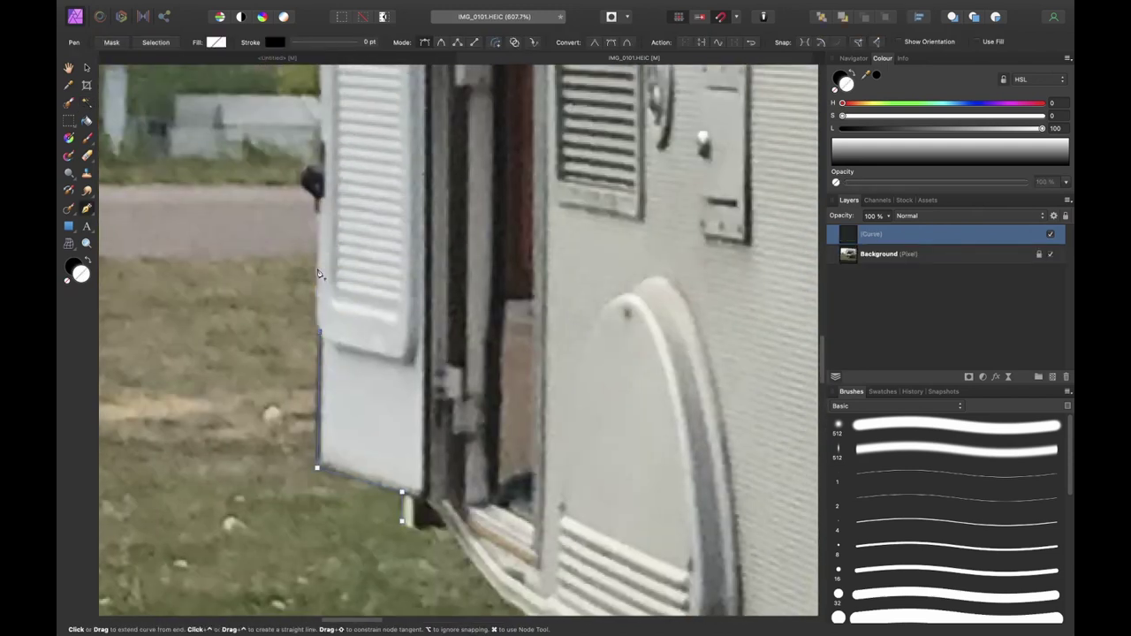
left_click(318, 272)
scroll(322, 218, "up", 5)
key("super+space")
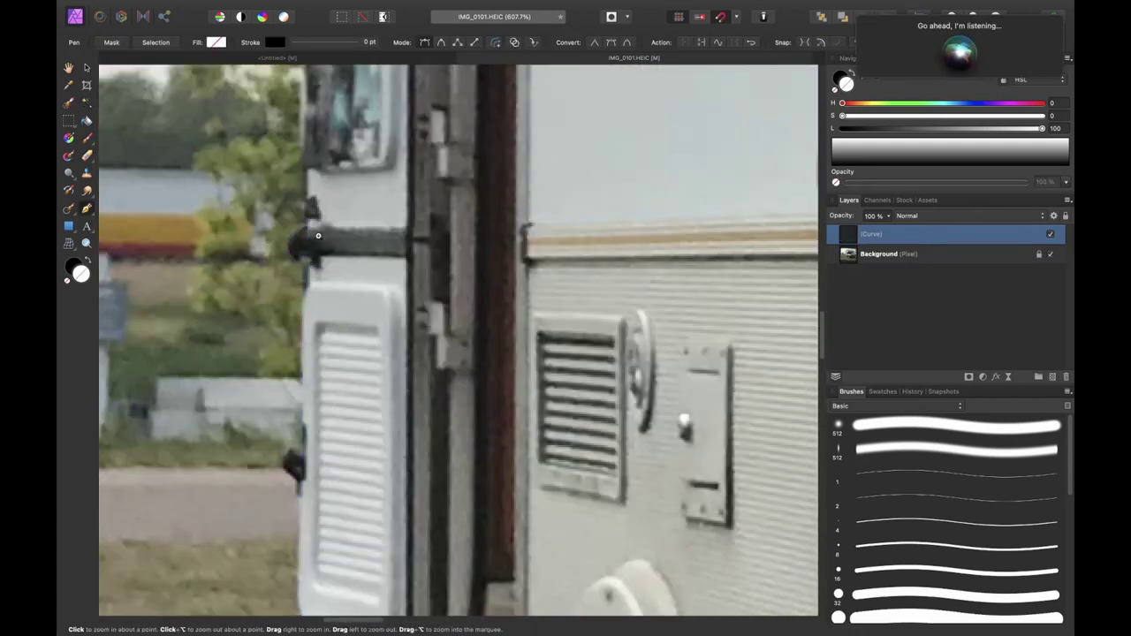
key("p")
scroll(336, 246, "up", 3)
left_click(319, 209)
left_click_drag(322, 163, 354, 566)
left_click(408, 194)
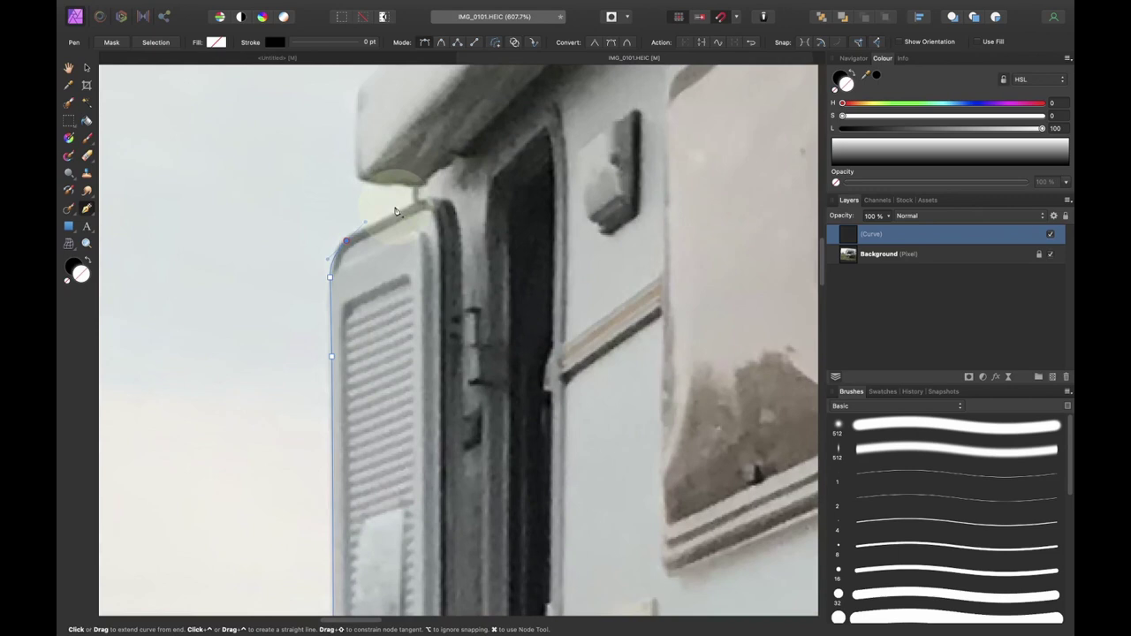
Continue the pen path around the door's upper corner and along the awning towards the roof
left_click(391, 212)
left_click_drag(391, 212, 404, 292)
left_click_drag(394, 177, 402, 366)
left_click(432, 180)
left_click(479, 103)
left_click_drag(540, 107, 575, 322)
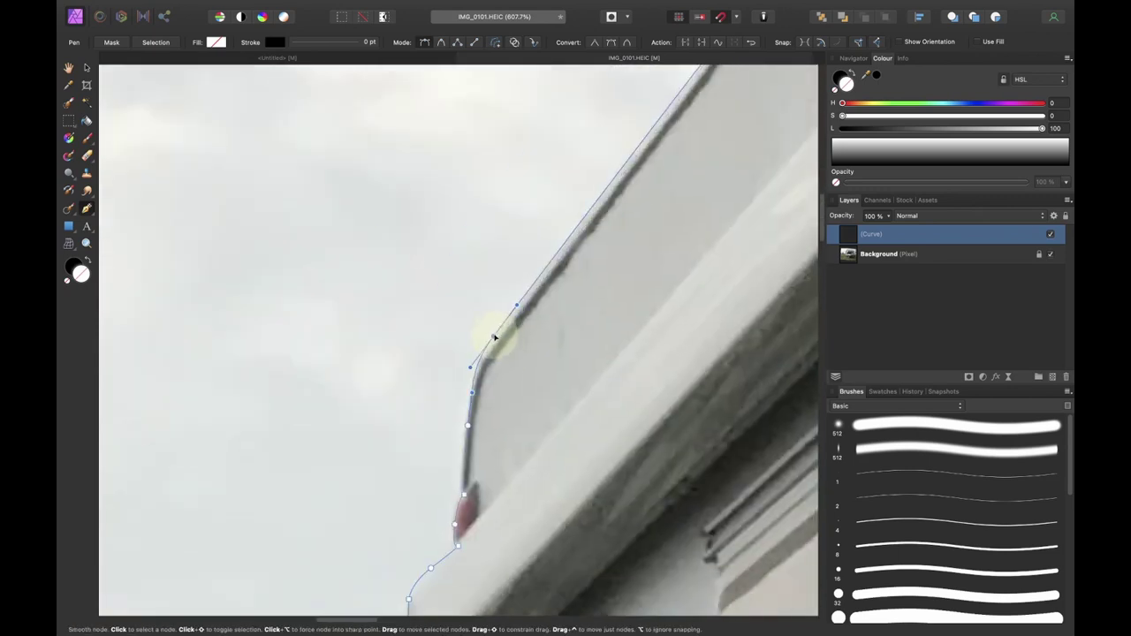
Extend the pen path around the rear roof corner and along the camper's upper roof edge
left_click_drag(777, 88, 494, 530)
left_click(551, 341)
left_click(777, 115)
left_click_drag(813, 102, 687, 241)
left_click_drag(796, 424, 469, 346)
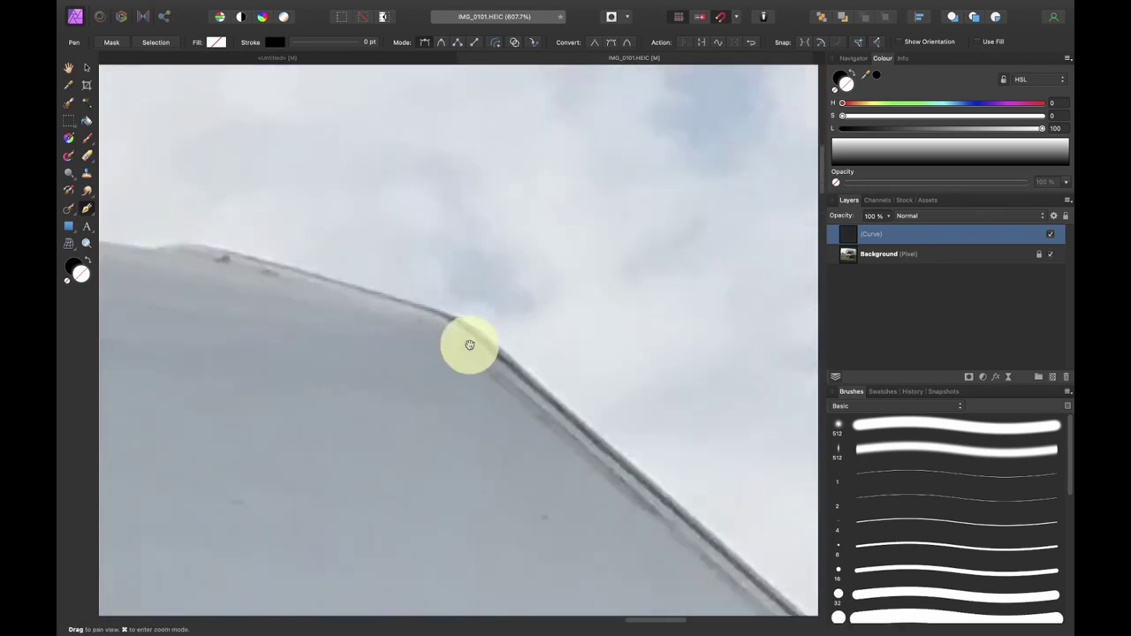
Trace the pen path around the front nose of the overhanging cab and back along its underside
left_click(547, 397)
left_click_drag(760, 574, 344, 168)
left_click(404, 227)
left_click_drag(454, 348, 453, 459)
left_click_drag(422, 484, 472, 224)
left_click_drag(141, 574, 760, 159)
left_click(757, 154)
scroll(480, 205, "down", 5)
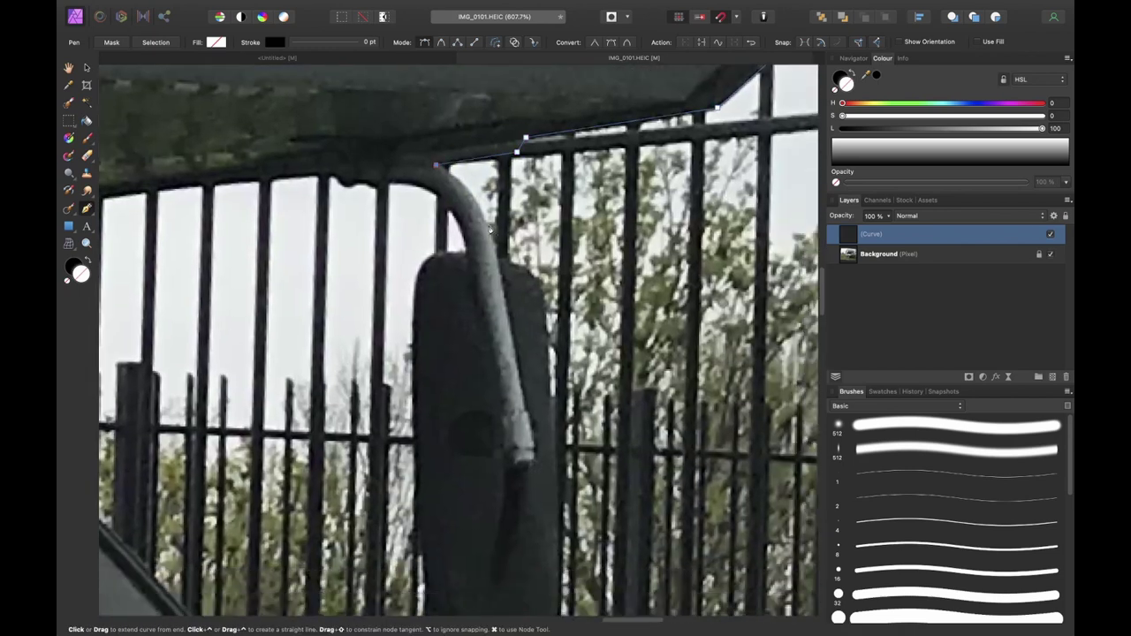
Continue the pen path around the far mirrors, the windscreen pillar and the bonnet edge to outline the vehicle's front
left_click(392, 348)
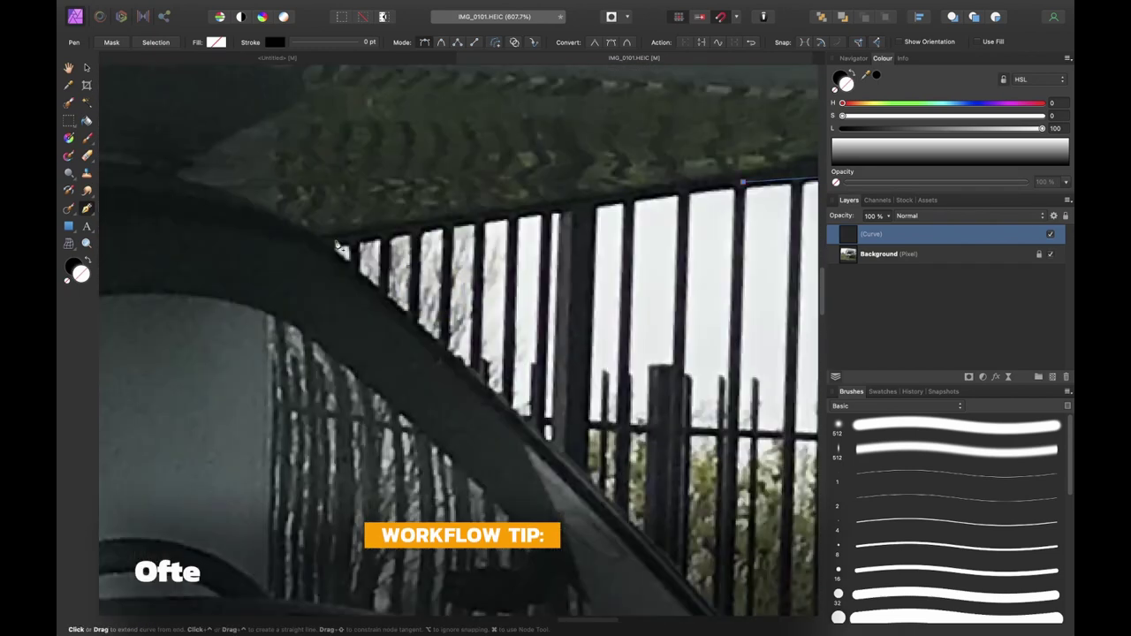
left_click_drag(310, 233, 373, 287)
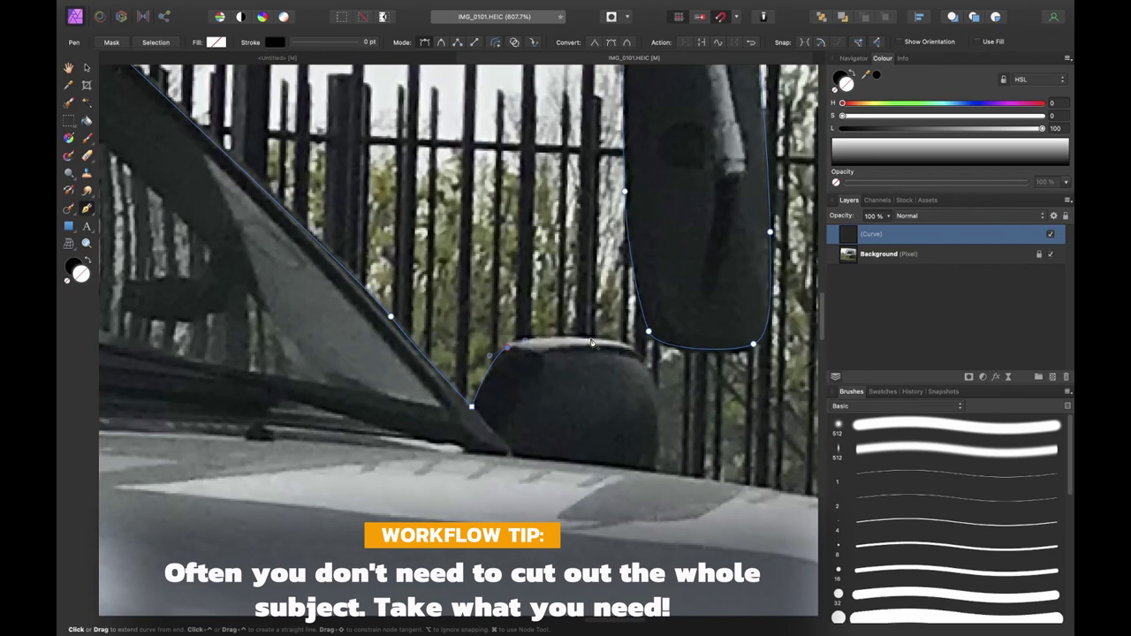
scroll(545, 342, "down", 10)
left_click(545, 341)
scroll(545, 342, "down", 5)
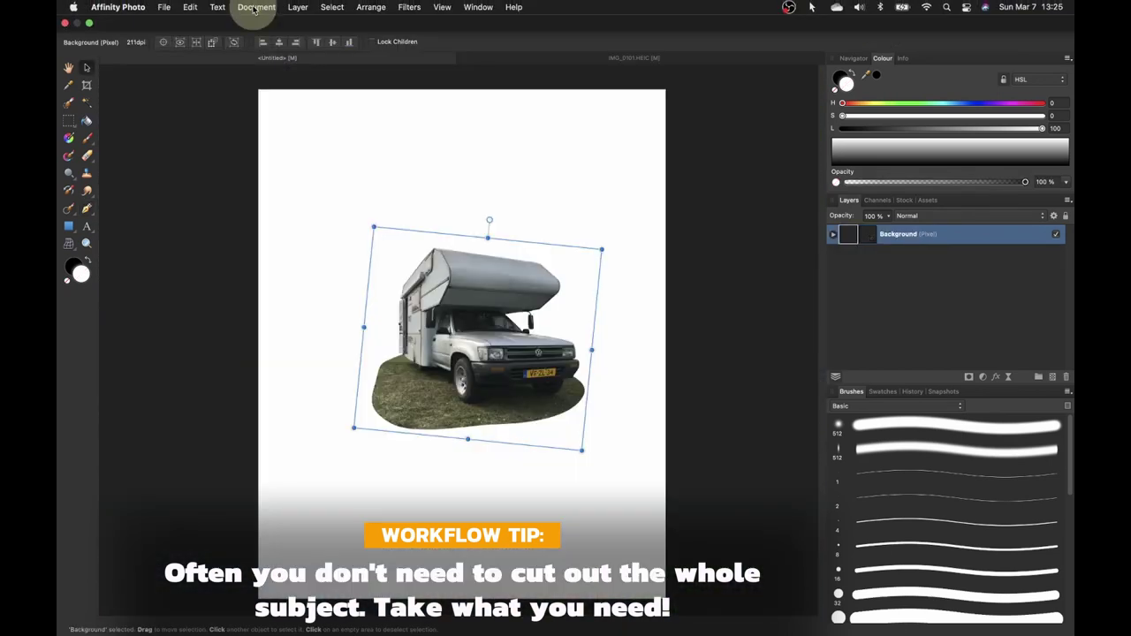
Add a fill layer with a vertical linear gradient running from the page's upper edge to just below its middle
left_click(254, 9)
mouse_move(287, 10)
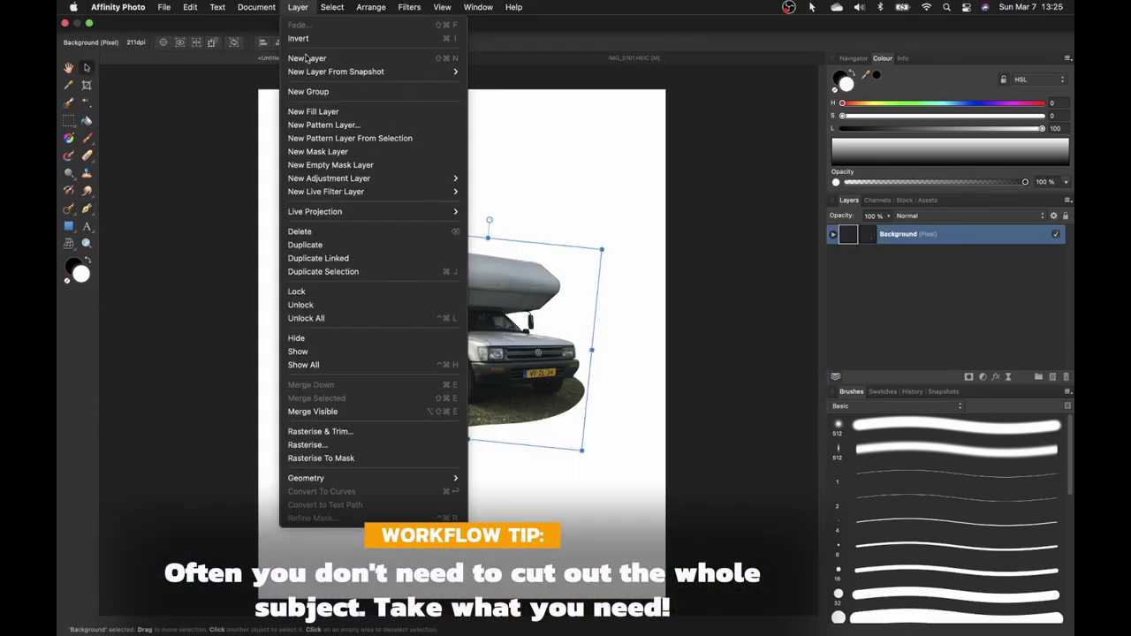
left_click(311, 112)
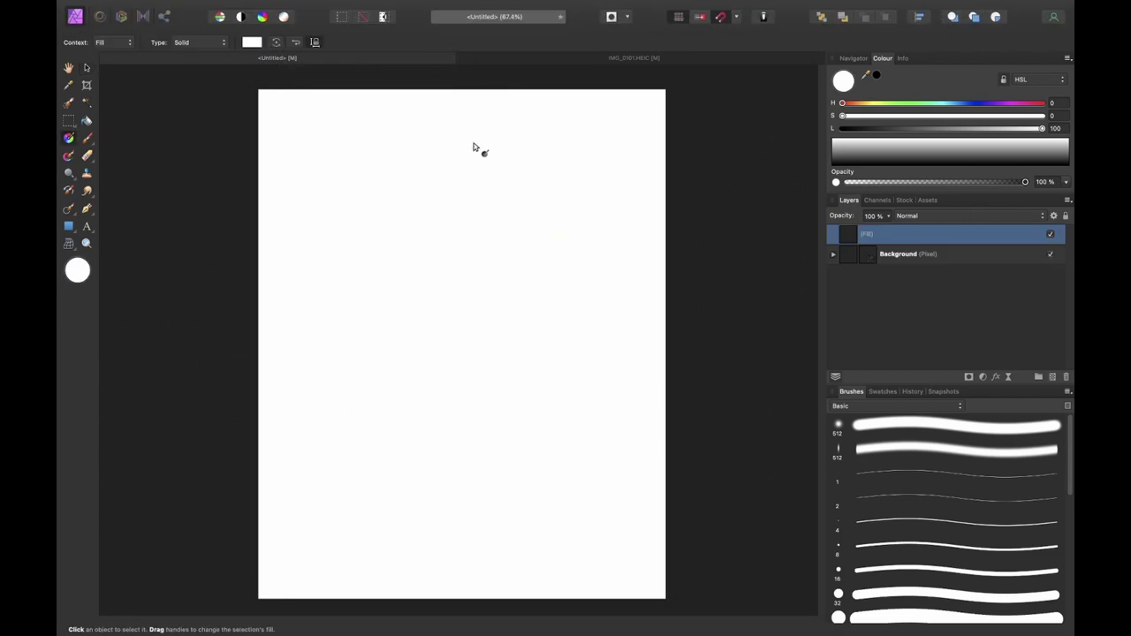
left_click_drag(459, 90, 461, 373)
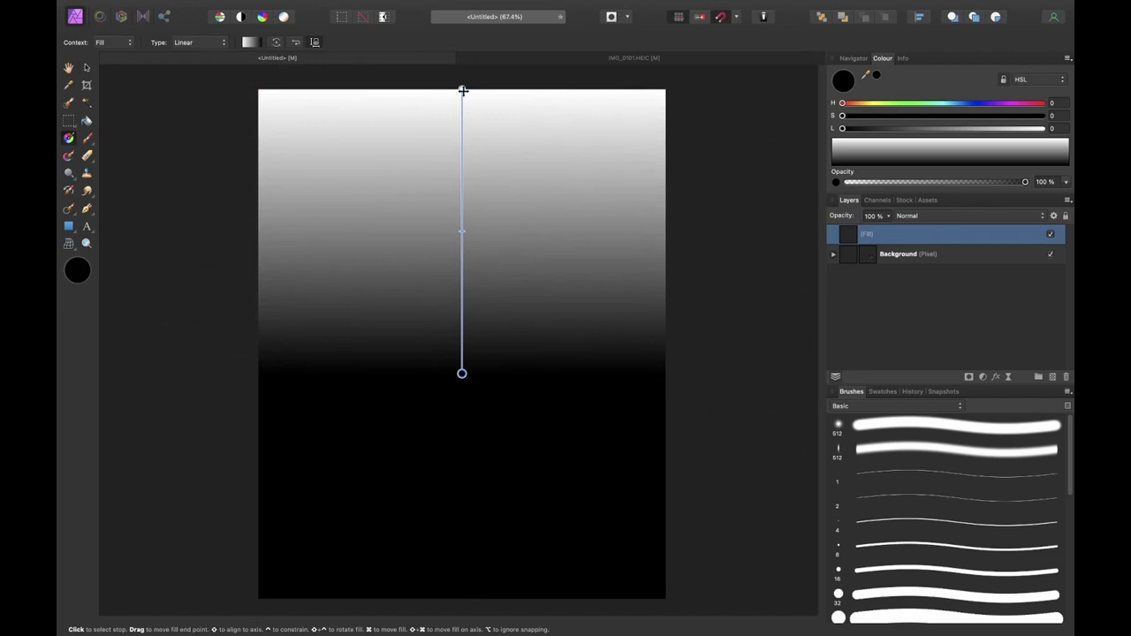
Colour the gradient from HSL 255, 100, 6 above to HSL 206, 100, 17 below, and move the fill layer beneath the camper
left_click(993, 116)
left_click_drag(990, 109, 956, 104)
left_click_drag(862, 235, 855, 280)
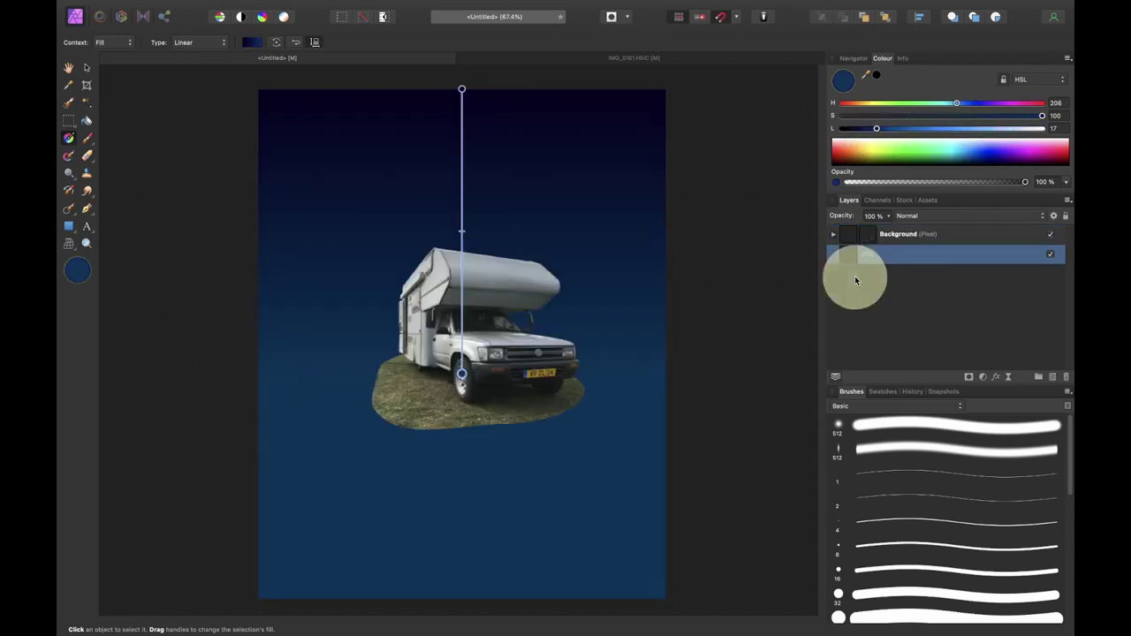
left_click(909, 311)
Stretch the fill layer's gradient further down the page and hide the layer
left_click(966, 258)
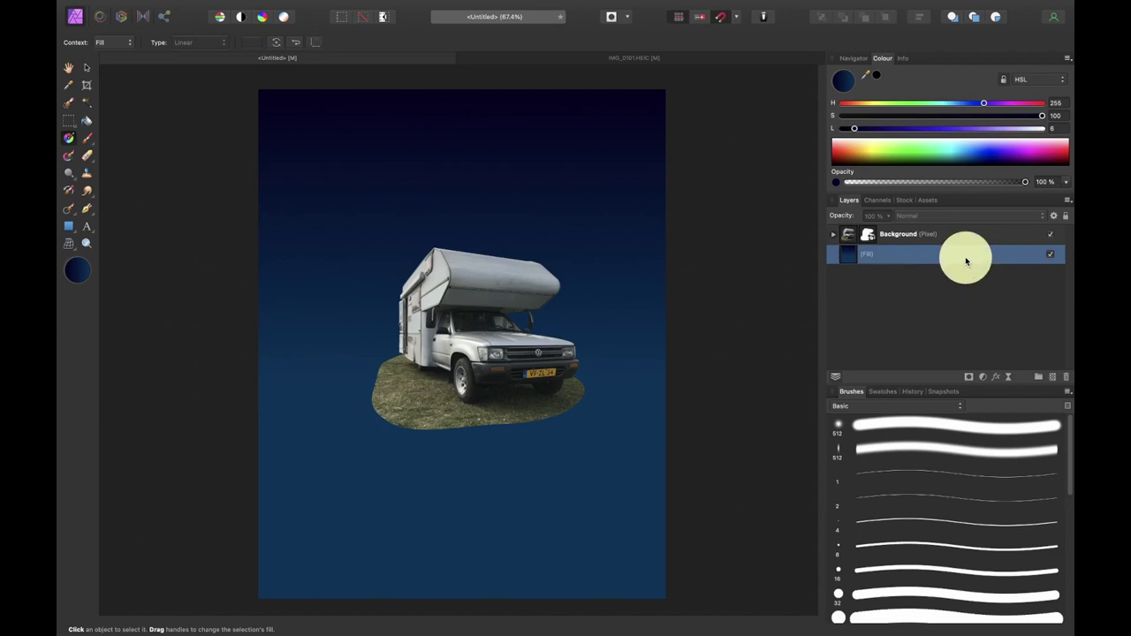
left_click_drag(460, 374, 462, 475)
left_click(1030, 274)
left_click(1050, 254)
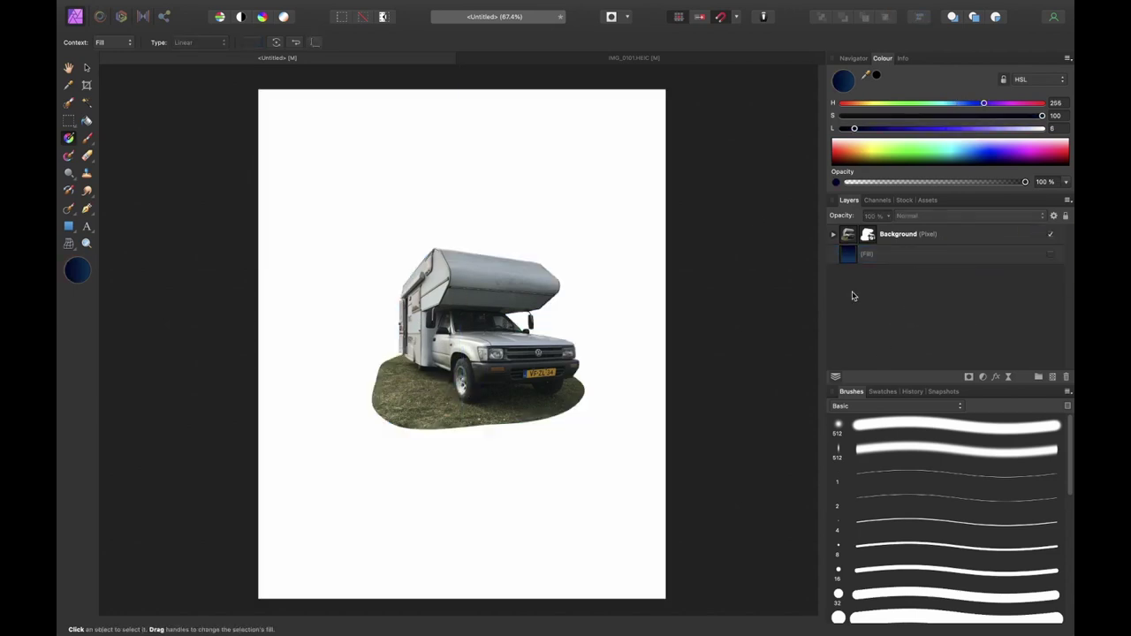
Try the Unsplash stock photo of a green grass field under a blue sky as the background
left_click(912, 203)
left_click_drag(975, 258, 763, 298)
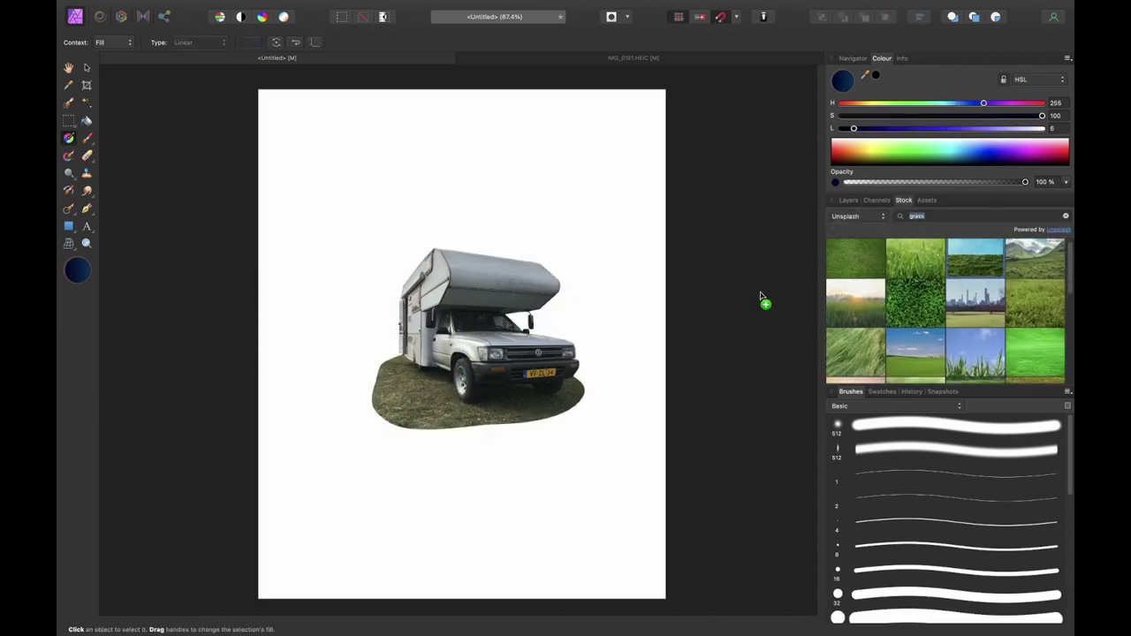
left_click(847, 200)
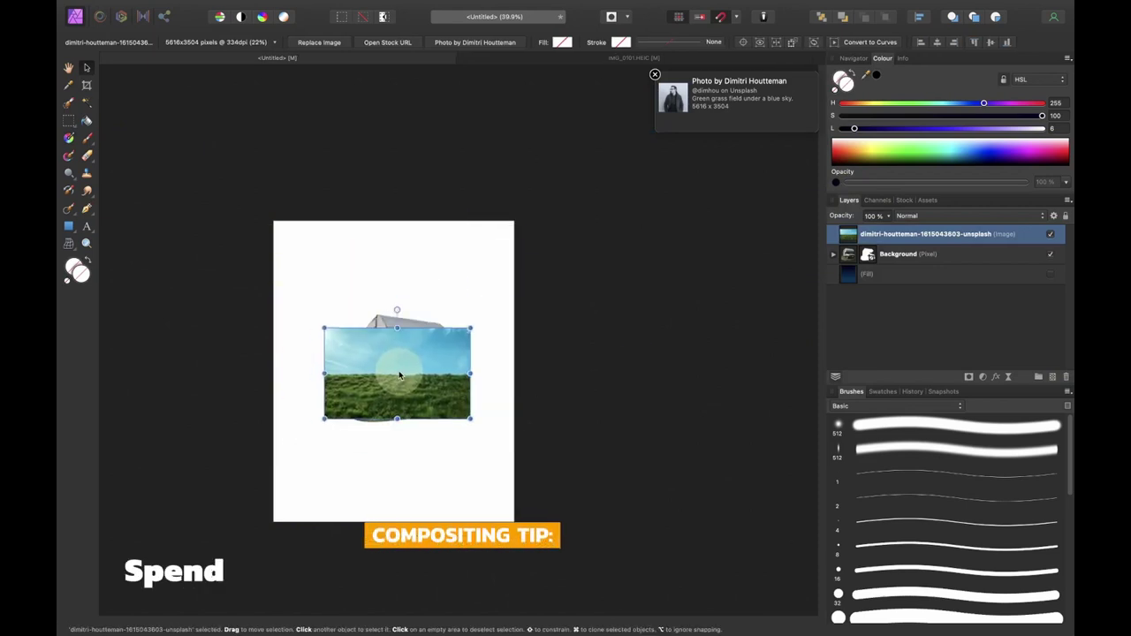
Place the Unsplash grass stock photo of the valley and mountains, scale it down and position it over the page
left_click(911, 201)
left_click_drag(1036, 265, 777, 256)
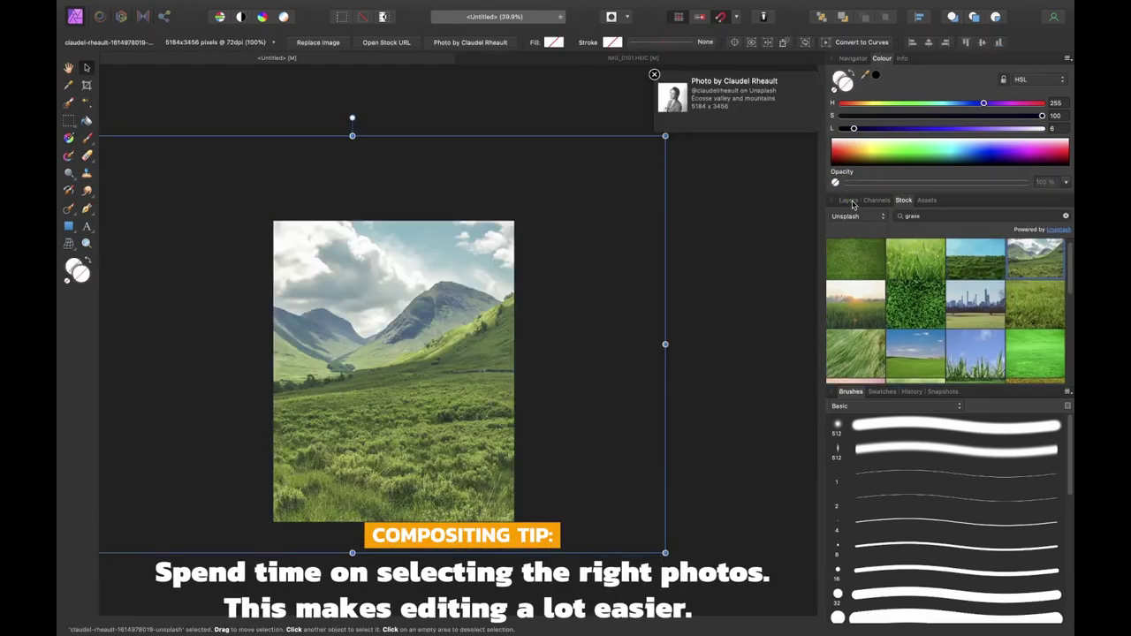
left_click(849, 200)
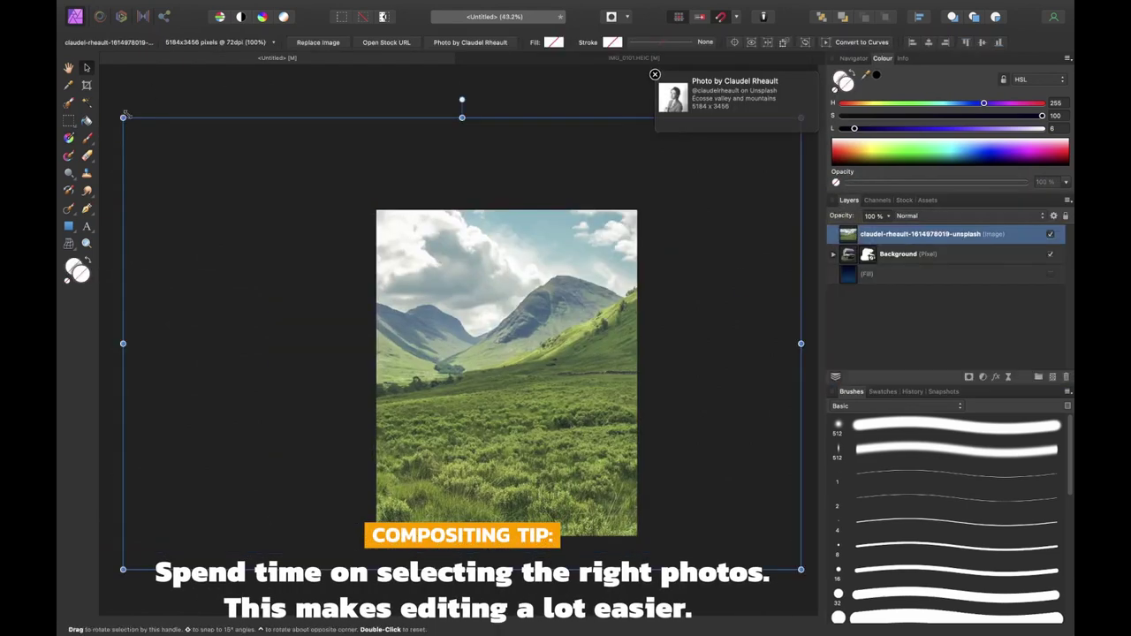
left_click_drag(124, 117, 384, 330)
left_click_drag(513, 410, 452, 334)
Lower the valley photo's opacity to 68% and fit it to the page width, aligned with the camper
left_click_drag(852, 216, 830, 217)
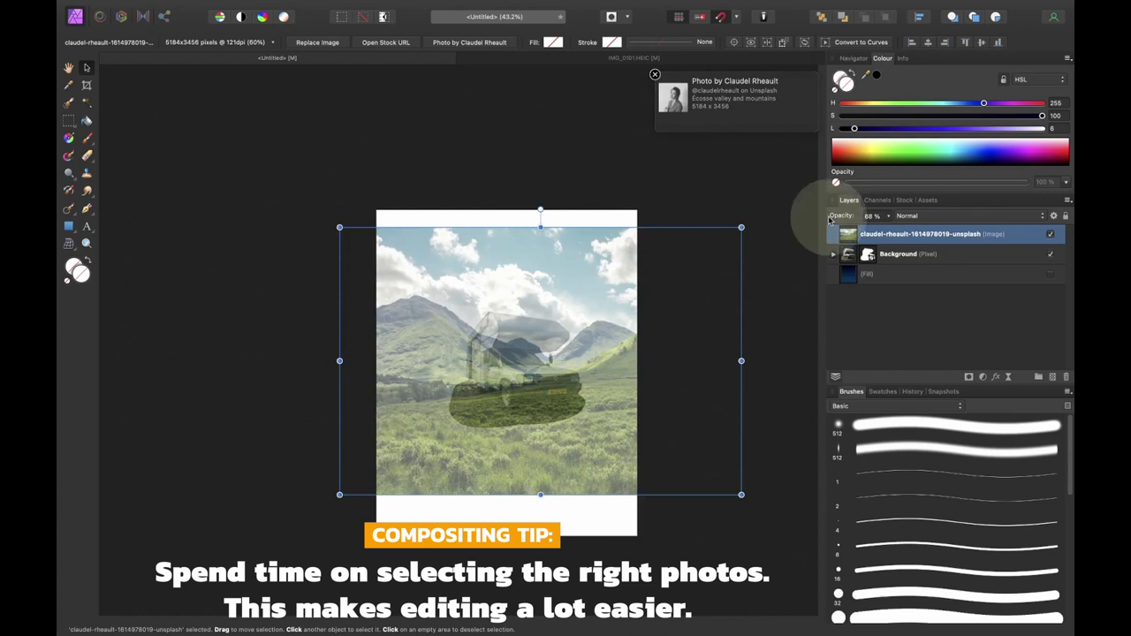
left_click_drag(618, 309, 593, 285)
left_click_drag(717, 202, 608, 293)
left_click_drag(499, 396, 567, 372)
mouse_move(662, 453)
left_mouse_down()
mouse_move(689, 475)
mouse_move(644, 447)
left_mouse_up()
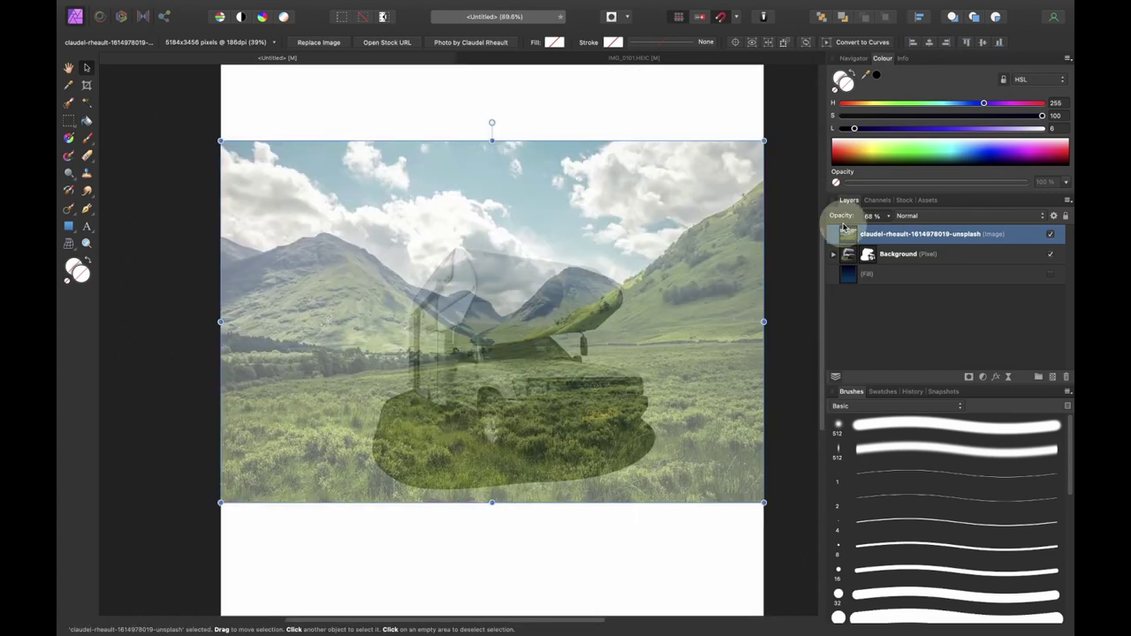
Restore the valley photo's opacity to 100% and mask out its sky using a Selection Brush selection of the land
left_click_drag(839, 214, 903, 242)
key("w")
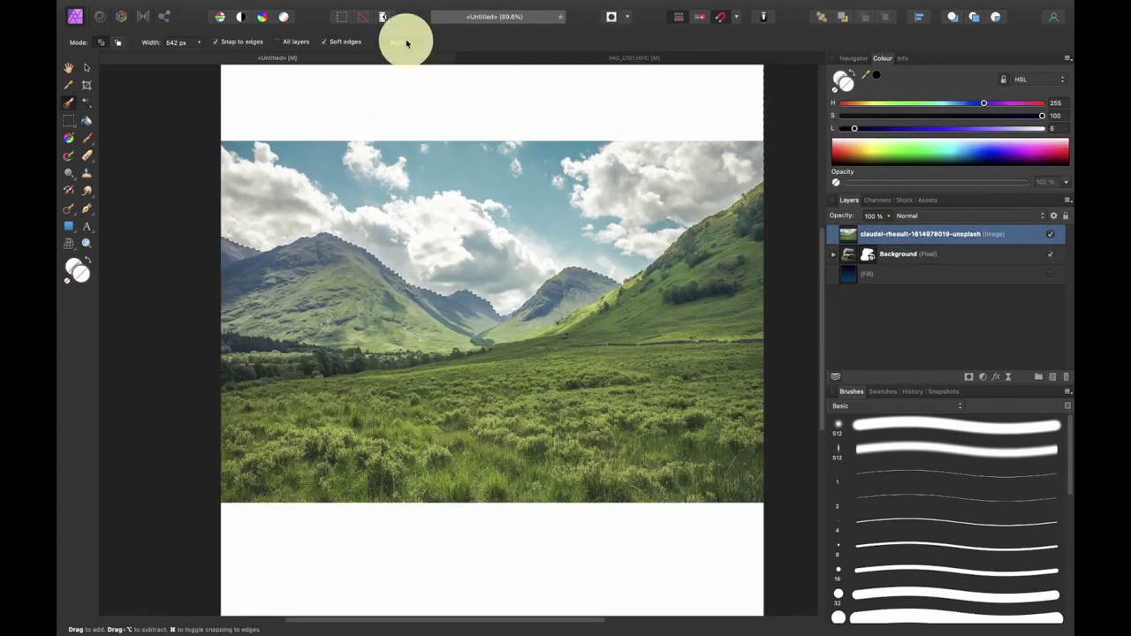
left_click(401, 42)
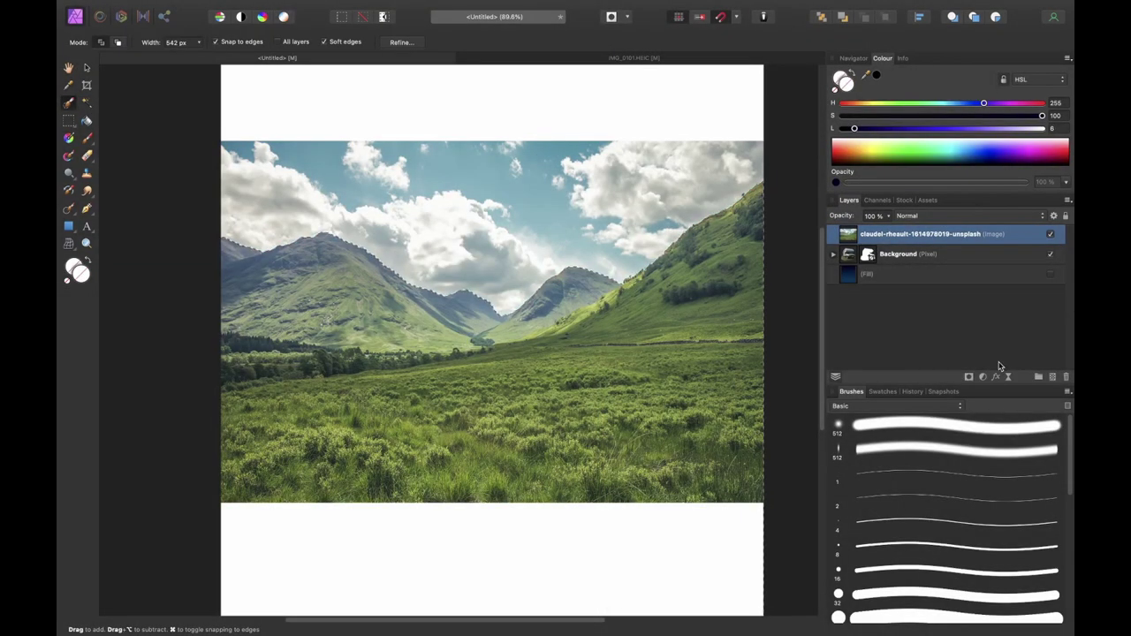
left_click(968, 376)
Move the camper slightly up within the valley and add a mask to its layer
left_click(586, 357)
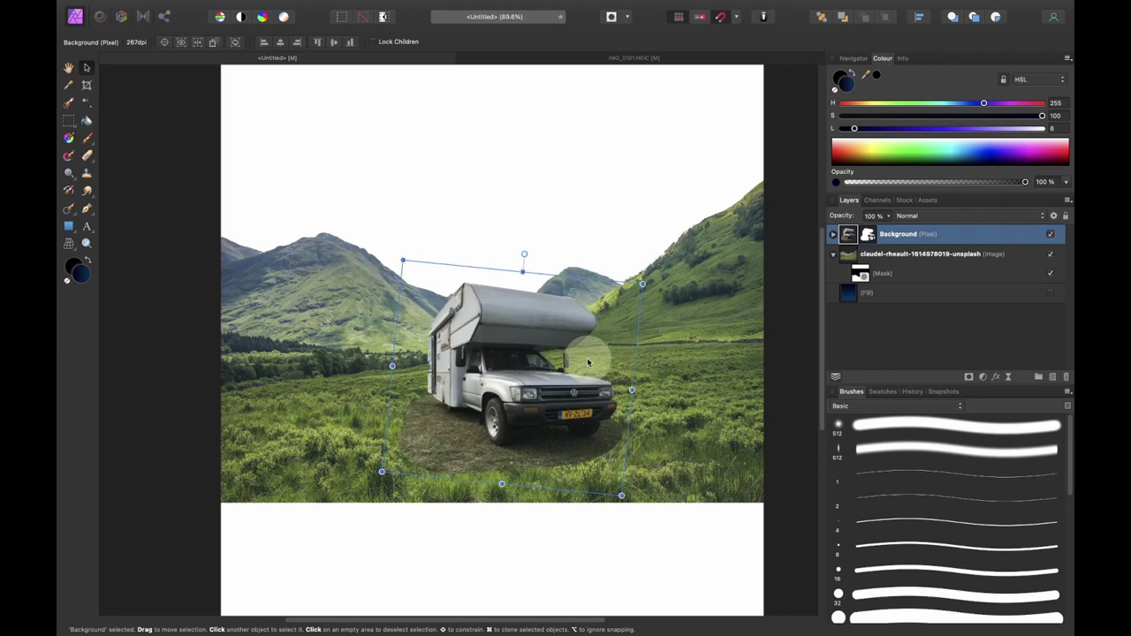
left_click_drag(587, 357, 606, 345)
left_click(968, 377)
left_click(860, 272)
Paint on the camper's mask with the soft 512 px Basic brush to hide the brown ground around the vehicle
left_click(899, 438)
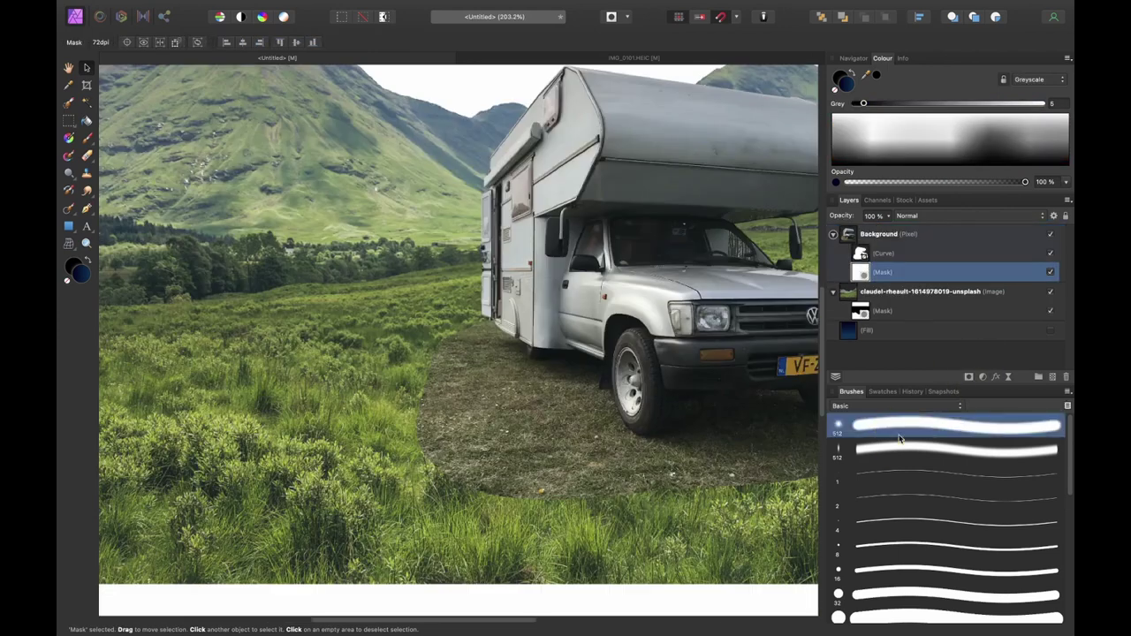
key("b")
mouse_move(391, 352)
left_mouse_down()
mouse_move(411, 435)
mouse_move(482, 468)
mouse_move(468, 419)
mouse_move(541, 464)
left_mouse_up()
left_click_drag(514, 509, 345, 431)
mouse_move(503, 415)
left_mouse_down()
mouse_move(767, 415)
mouse_move(712, 301)
left_mouse_up()
Lasso the area beside the front bumper, mask away the ground left inside it, and clear the selection
key("l")
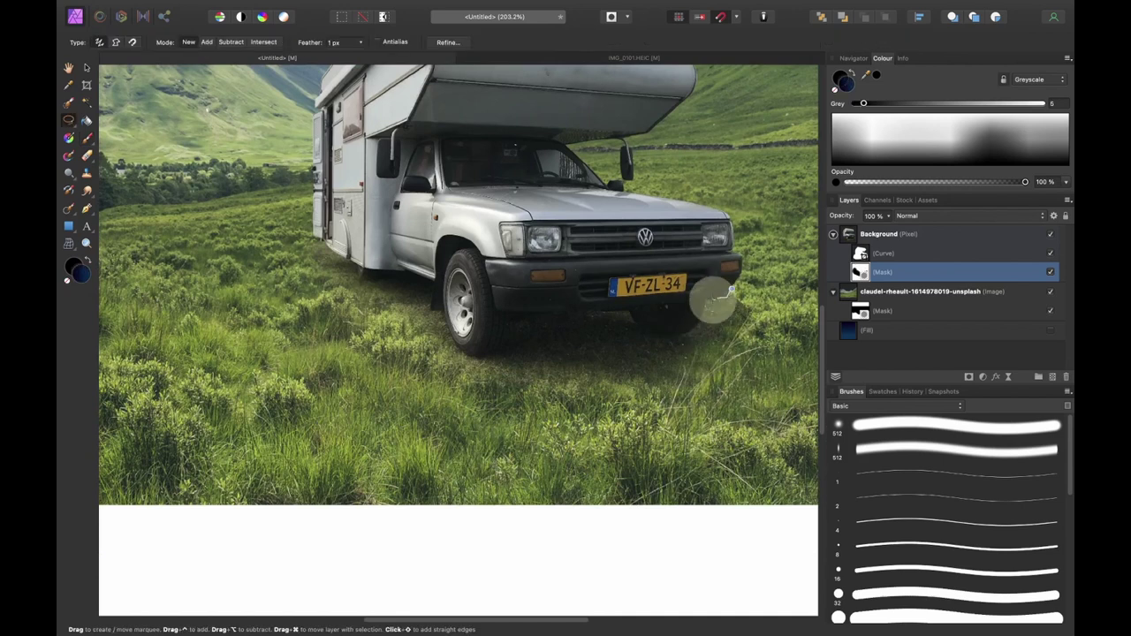
key("b")
mouse_move(748, 354)
left_mouse_down()
mouse_move(792, 370)
mouse_move(801, 306)
left_mouse_up()
key("super+d")
key("super+0")
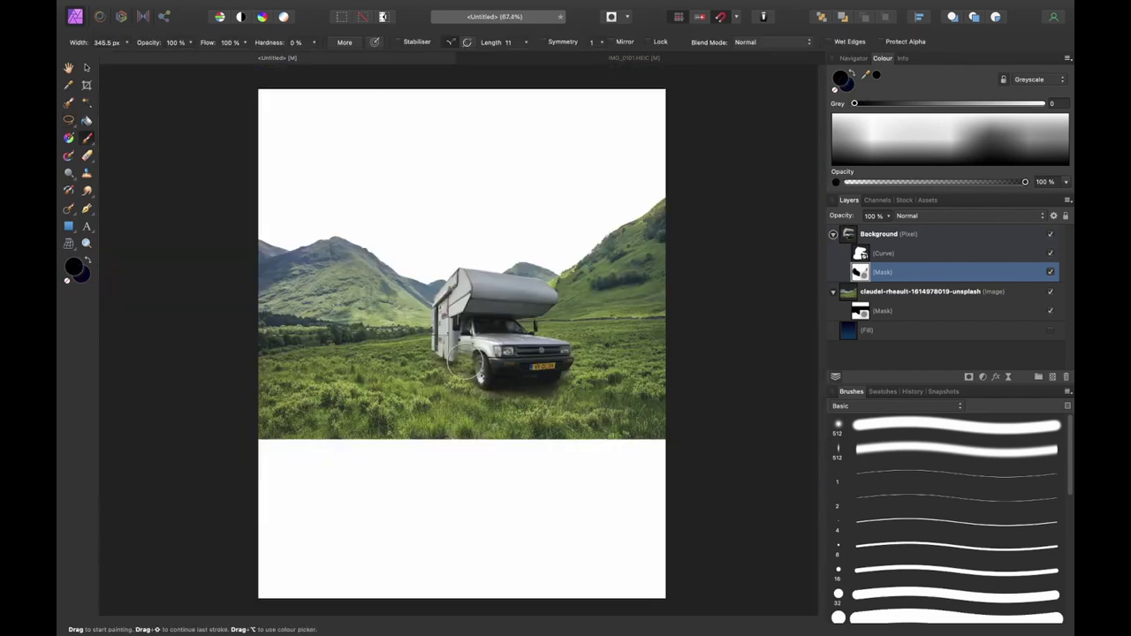
Load the IAMRENSI Nature Brushes set and choose its 500 px grass brush for painting the camper's mask
scroll(469, 367, "up", 5)
left_click(888, 406)
scroll(888, 607, "down", 3)
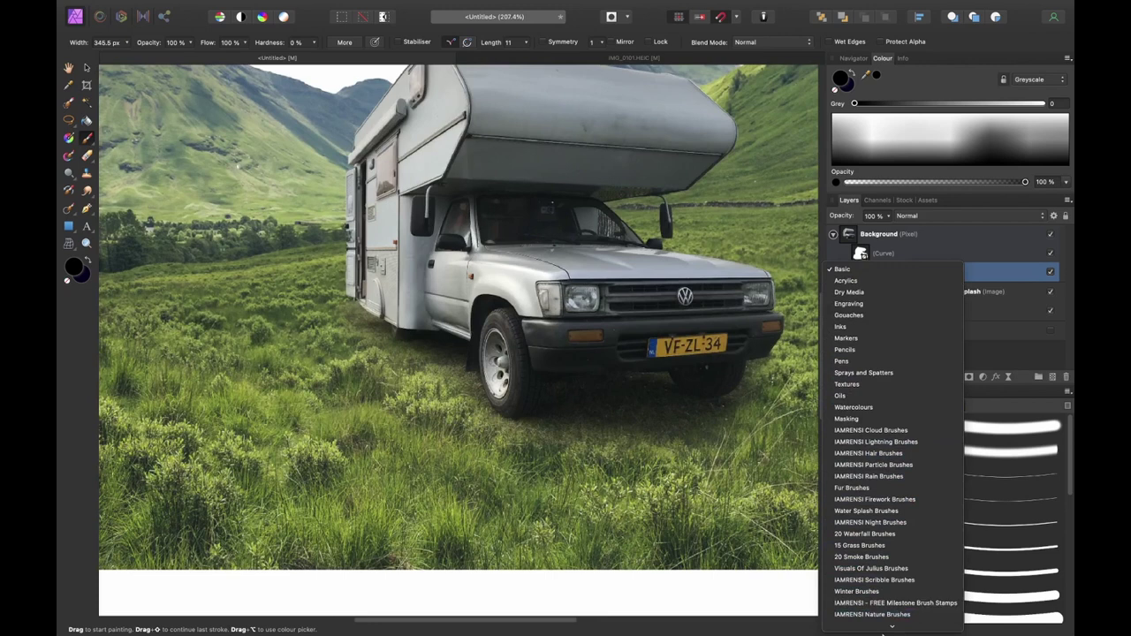
left_click(889, 602)
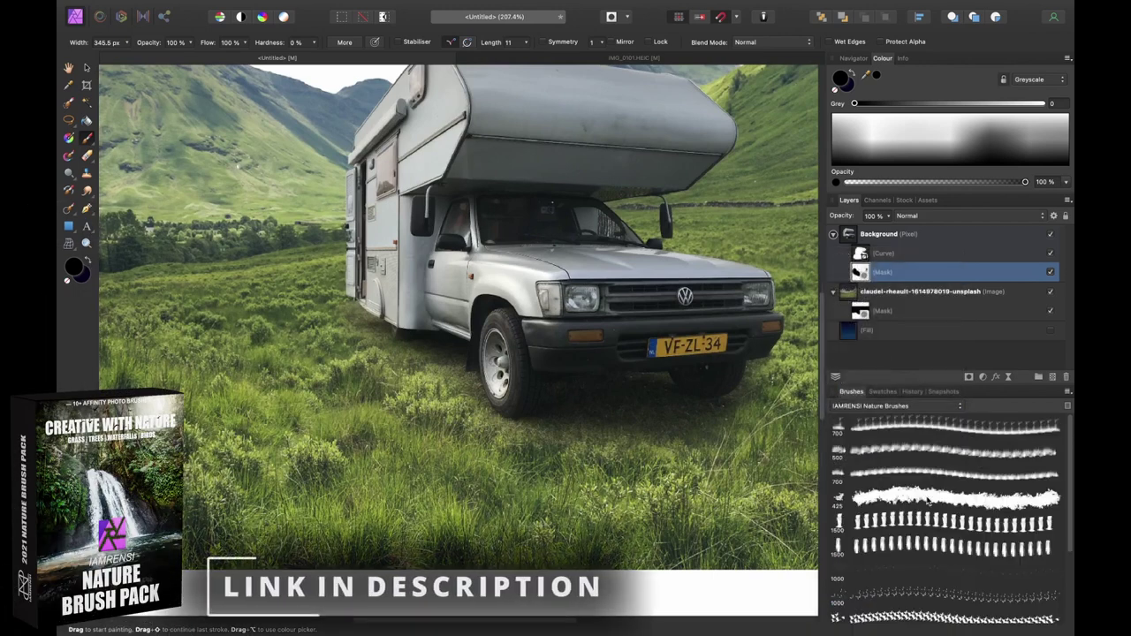
left_click(892, 447)
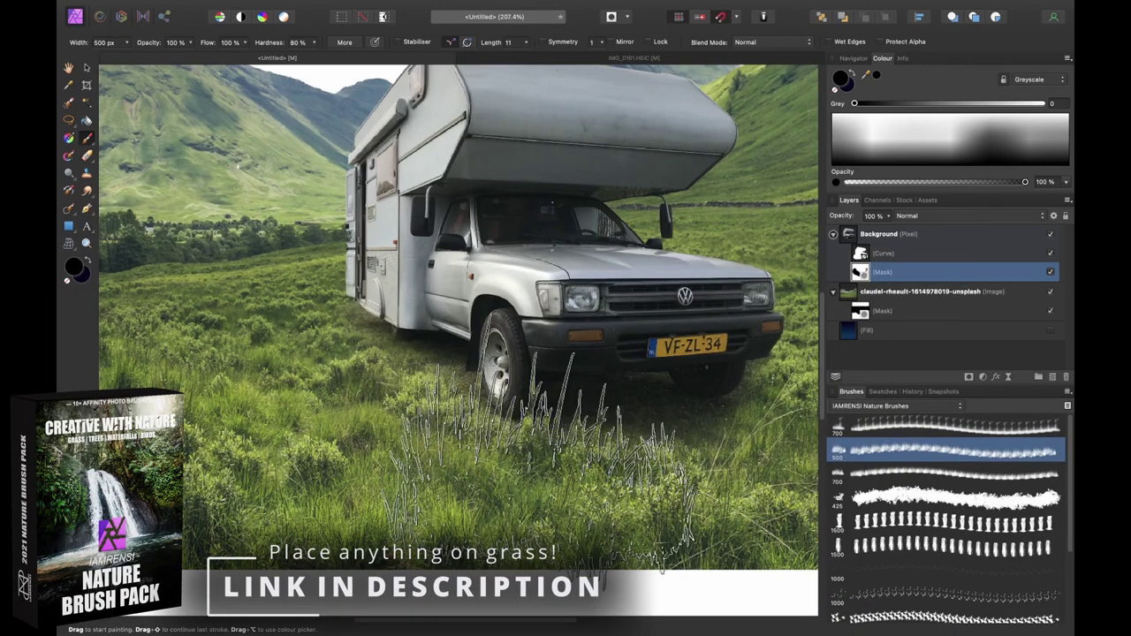
Paint fine grass on the camper's mask around the wheels and lower body with the grass brush at about 84 px
scroll(535, 405, "up", 1)
scroll(537, 403, "up", 6)
key("[")
key("[")
key("[")
key("[")
key("[")
key("[")
key("[")
key("[")
key("[")
key("[")
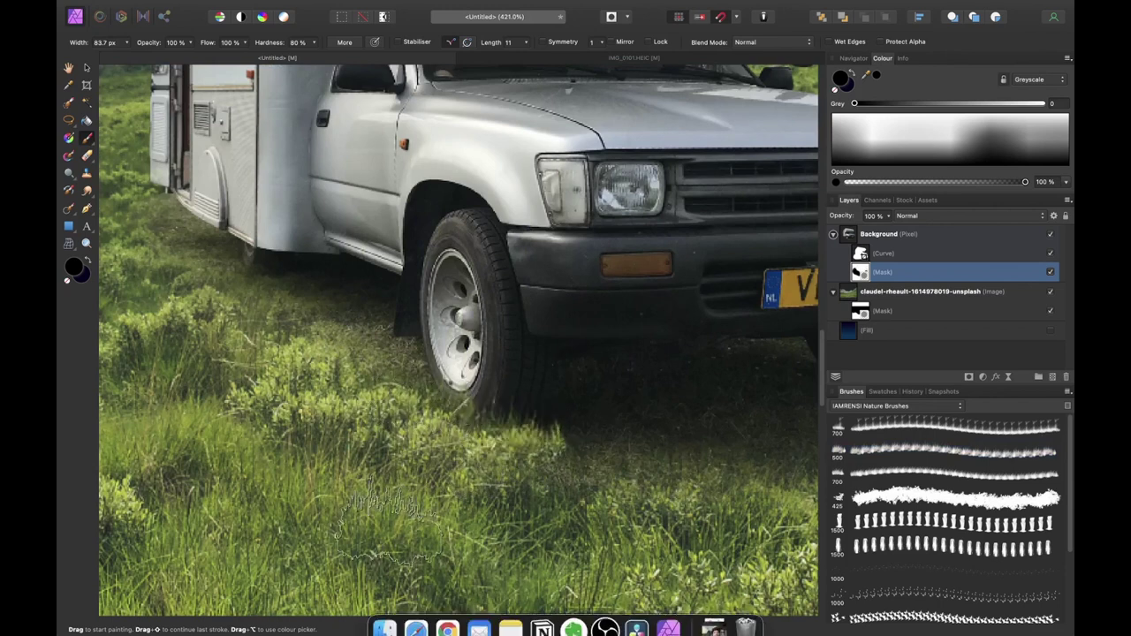
scroll(574, 407, "right", 5)
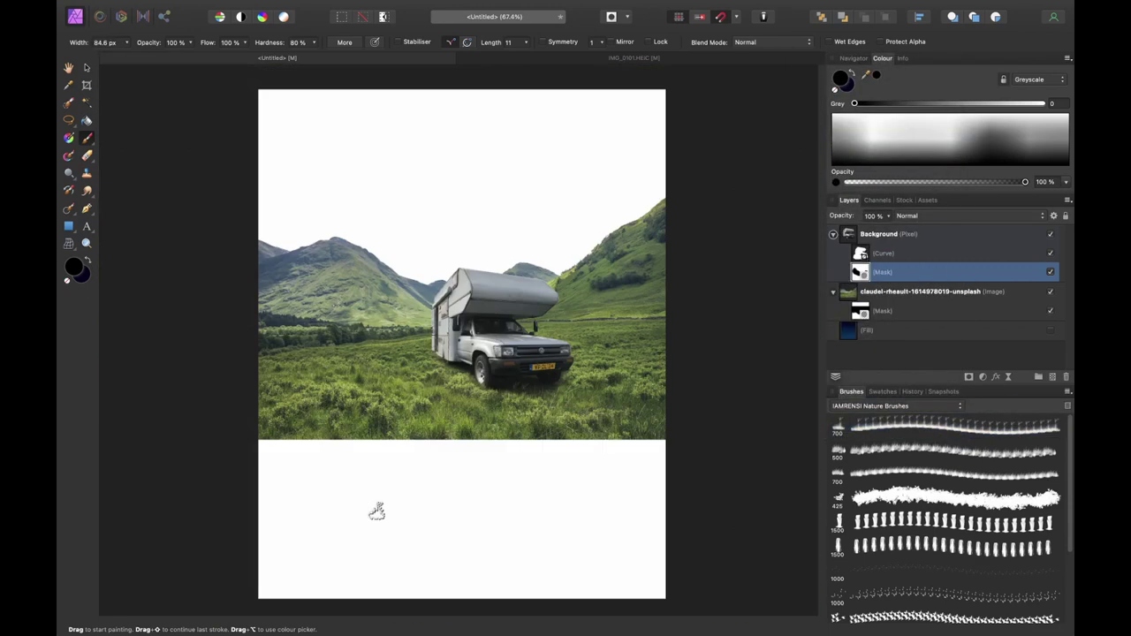
Add a White Balance adjustment above the valley image with white balance at about -10 % and tint at 33 %
left_click(897, 237)
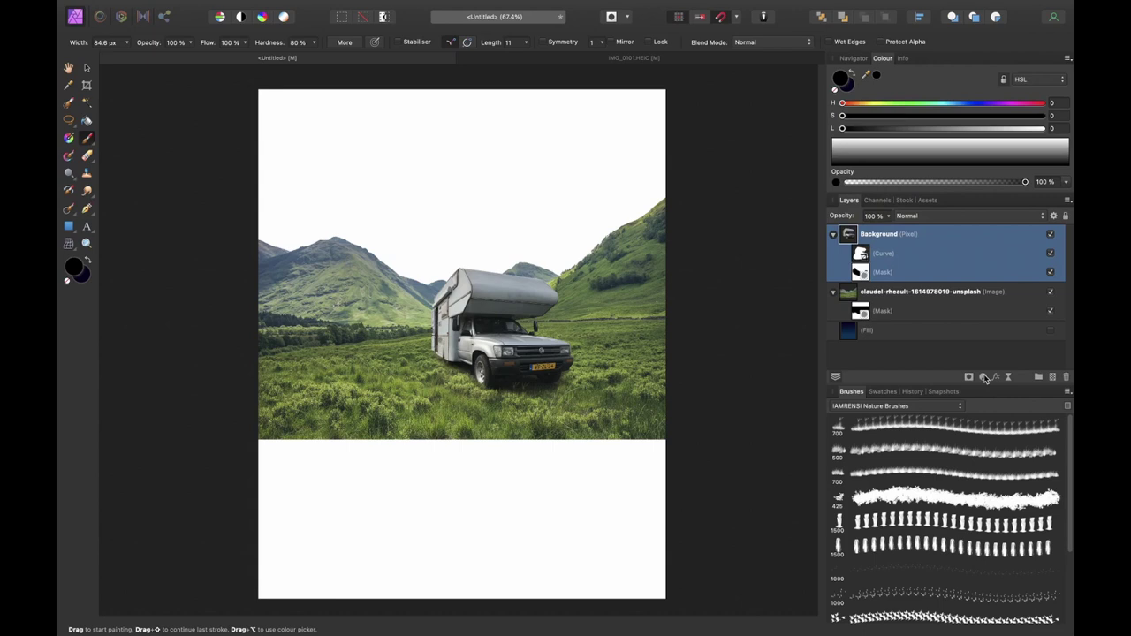
left_click(923, 297)
left_click(984, 377)
left_click(936, 394)
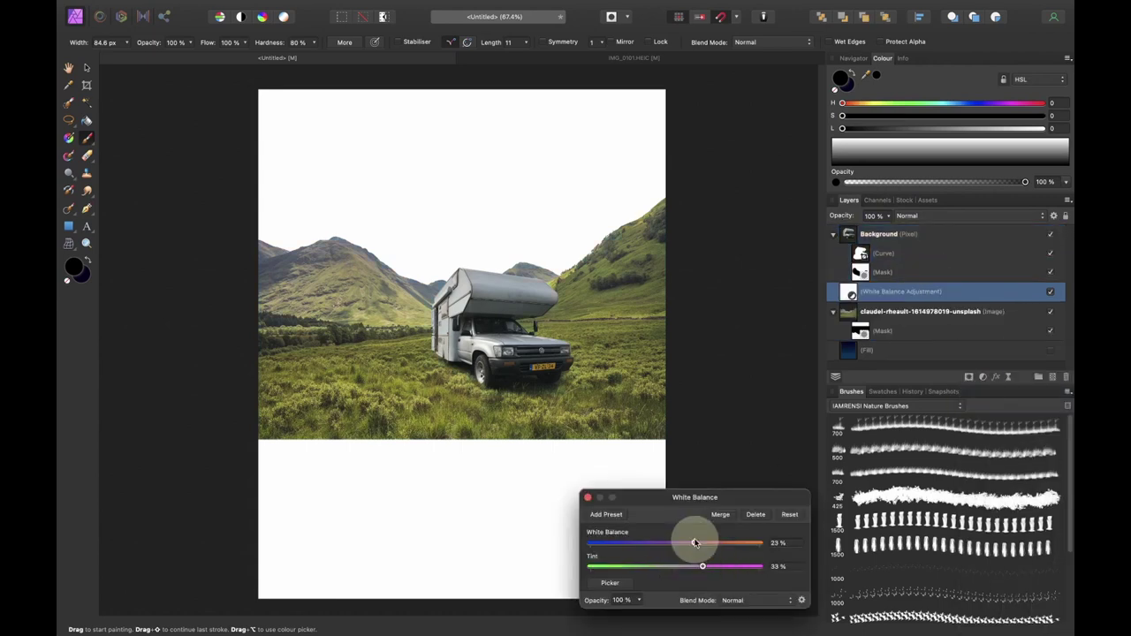
left_click_drag(636, 543, 669, 544)
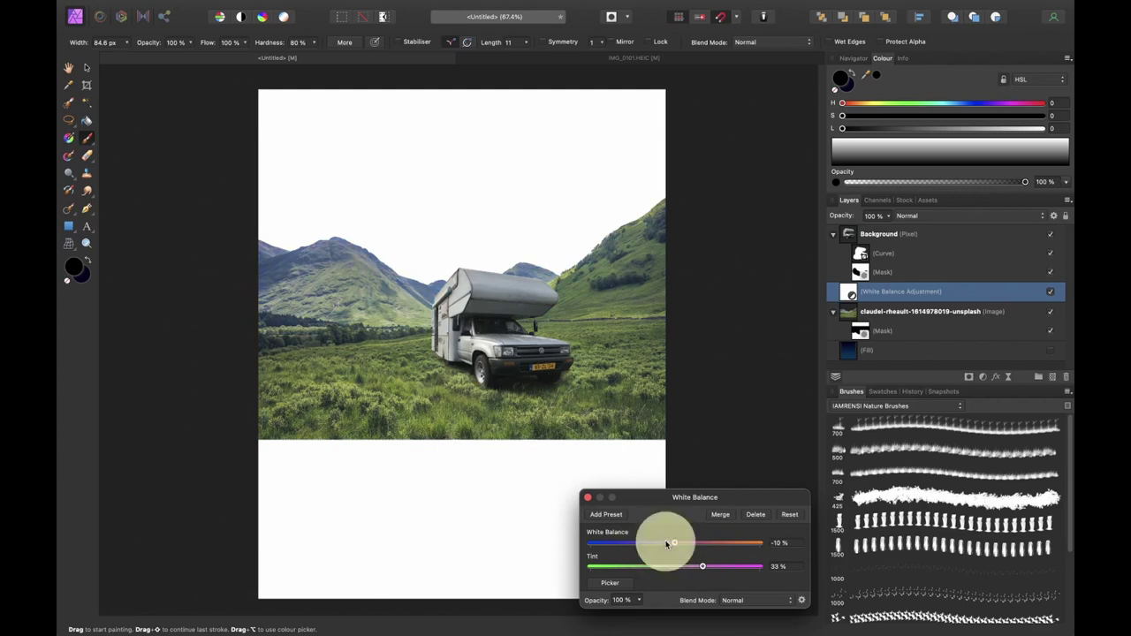
left_click(588, 497)
Nest the White Balance adjustment inside the valley image layer and make the blue Fill layer visible
left_click_drag(835, 299, 850, 325)
scroll(438, 358, "up", 3)
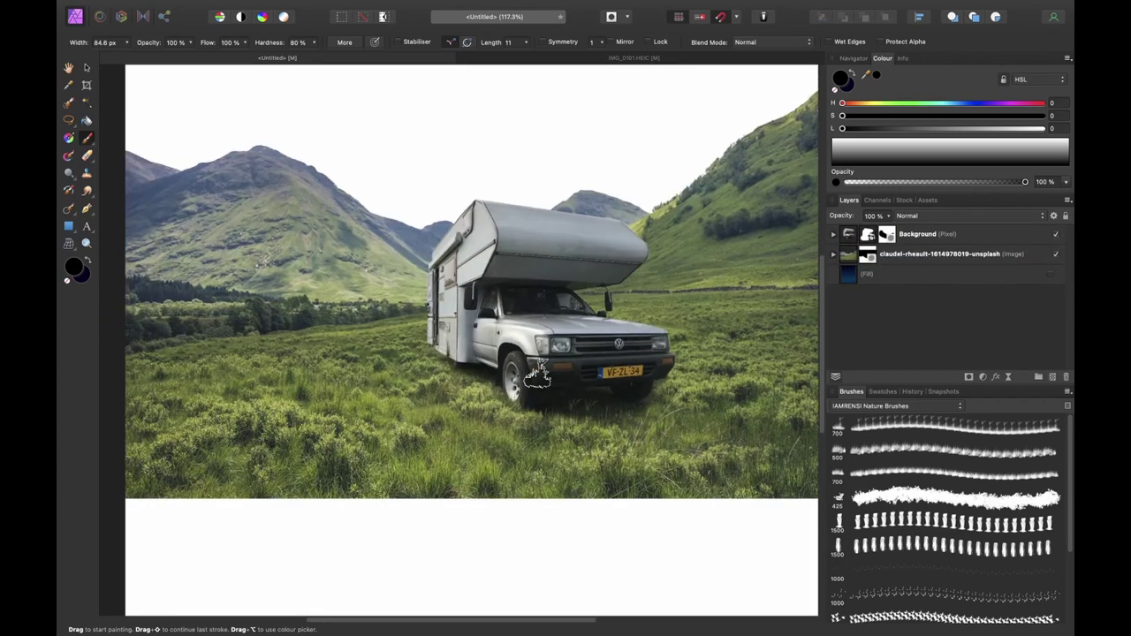
left_click(1052, 275)
key("super+0")
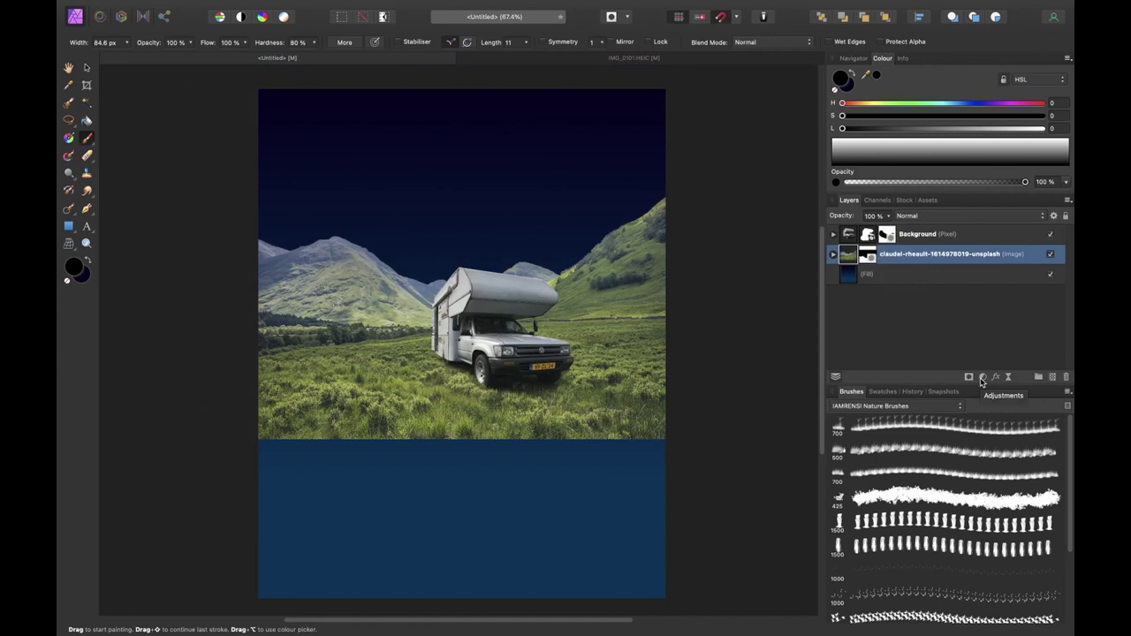
Add a Curves adjustment to the valley image and pull its end points in to darken the landscape to night
left_click(981, 377)
left_click(892, 531)
left_click(597, 552)
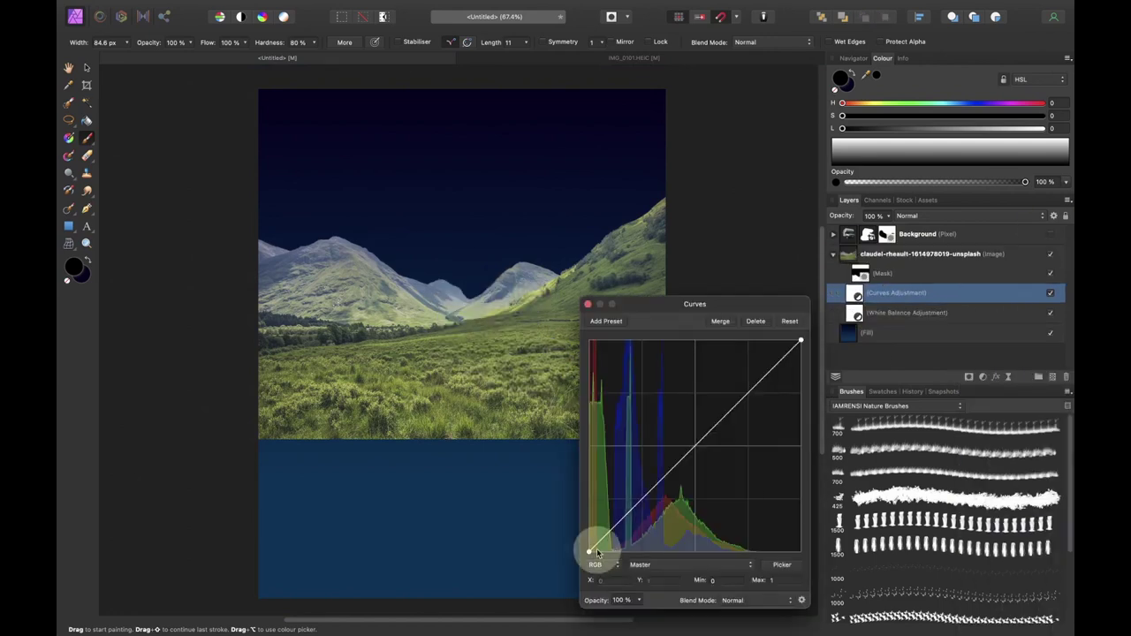
left_click_drag(597, 553, 679, 554)
left_click_drag(800, 341, 802, 489)
left_click_drag(678, 553, 622, 562)
left_click(587, 304)
Choose the soft 512 px Basic brush and make the camper layer visible again
left_click(897, 405)
left_click(874, 63)
left_click(946, 426)
left_click(1050, 234)
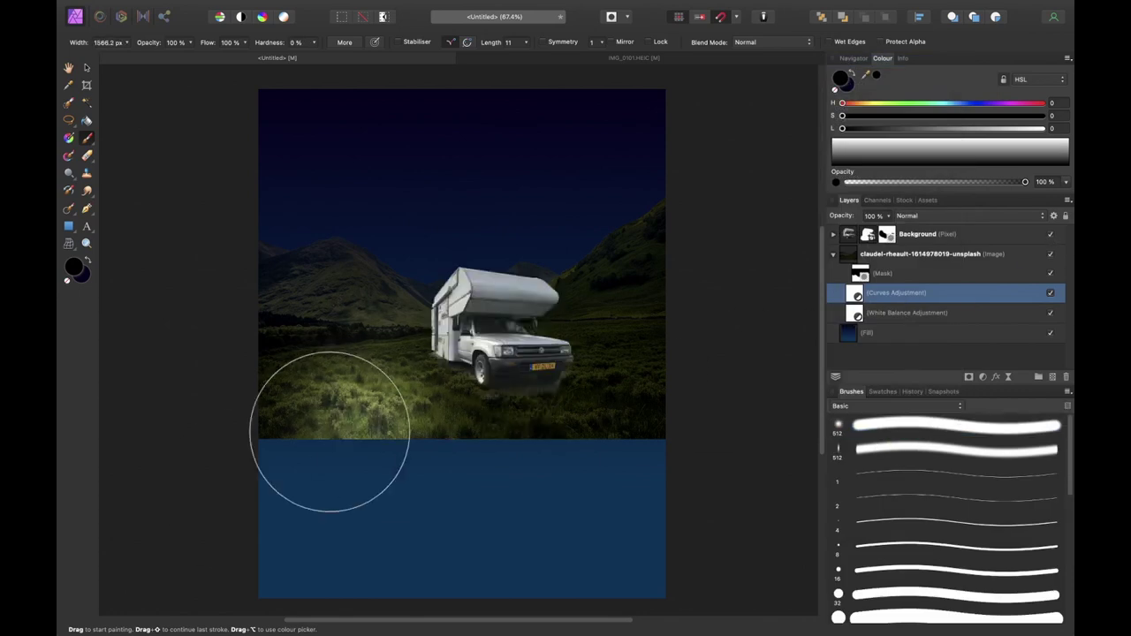
Paint black on the Curves adjustment with a very large soft brush to brighten the foreground grass around the camper
key("]")
key("]")
key("]")
key("]")
key("]")
key("]")
left_click_drag(232, 504, 677, 522)
key("[")
key("[")
key("[")
key("[")
key("[")
left_click_drag(619, 389, 399, 388)
key("[")
key("[")
Switch to white and paint the darkening back over the mountains with the soft brush at about 2225 px
key("x")
key("d")
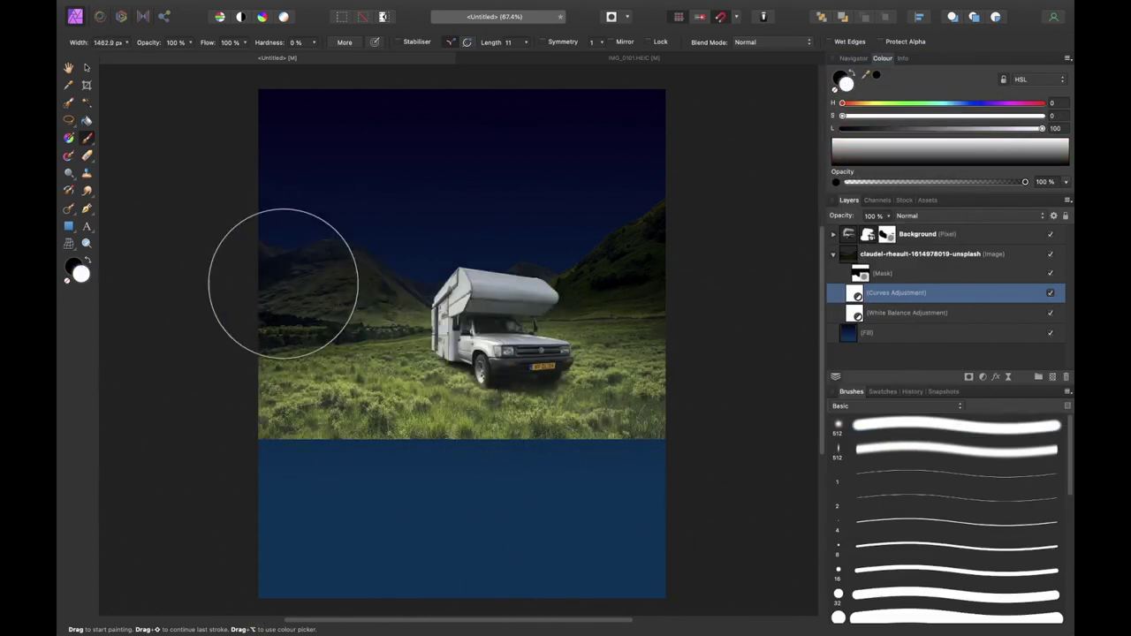
key("]")
key("]")
key("]")
left_click(610, 217)
Shorten the Fill layer's vertical linear gradient to end just above the camper and brighten its blue end colour
left_click(902, 331)
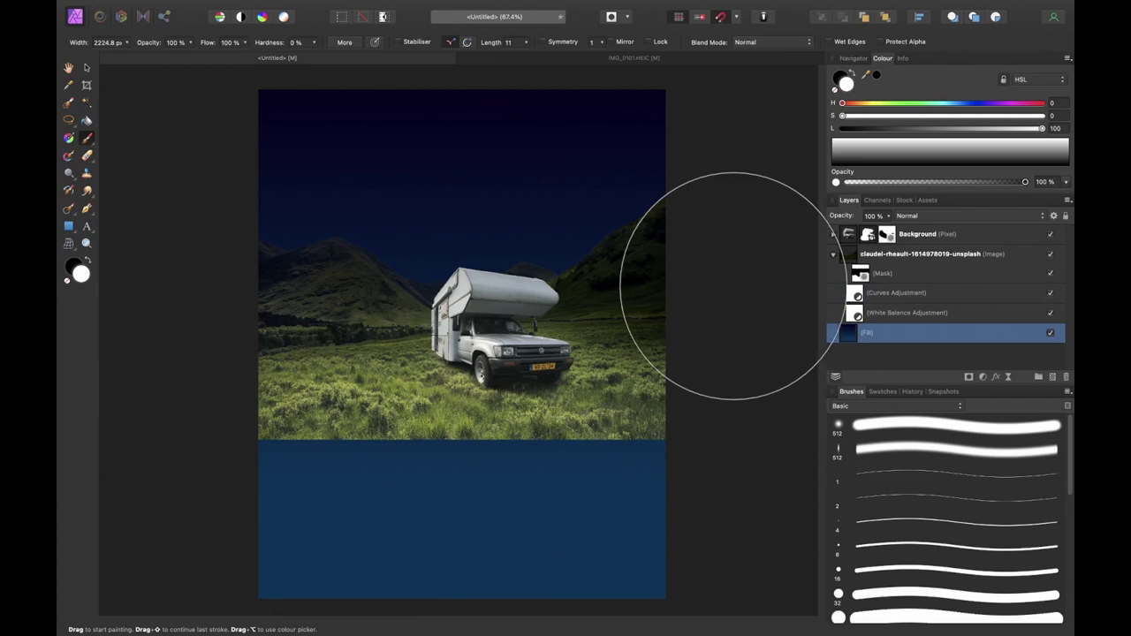
key("g")
left_click_drag(854, 129, 848, 130)
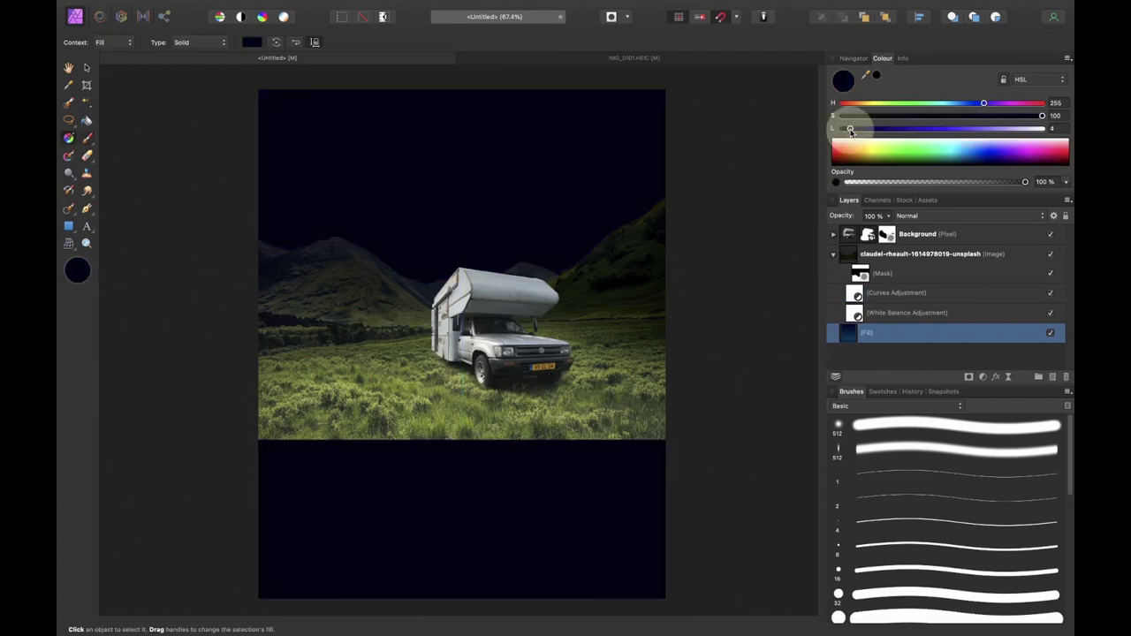
left_click_drag(461, 476, 464, 89)
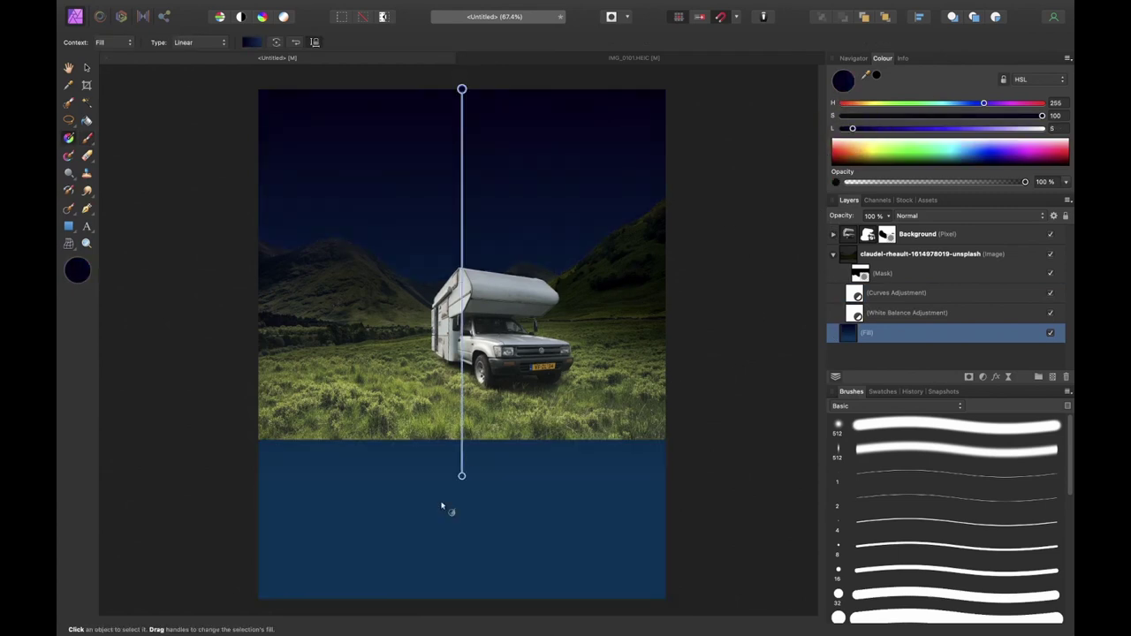
left_click_drag(462, 476, 461, 254)
mouse_move(875, 128)
left_mouse_down()
mouse_move(894, 124)
mouse_move(877, 135)
left_mouse_up()
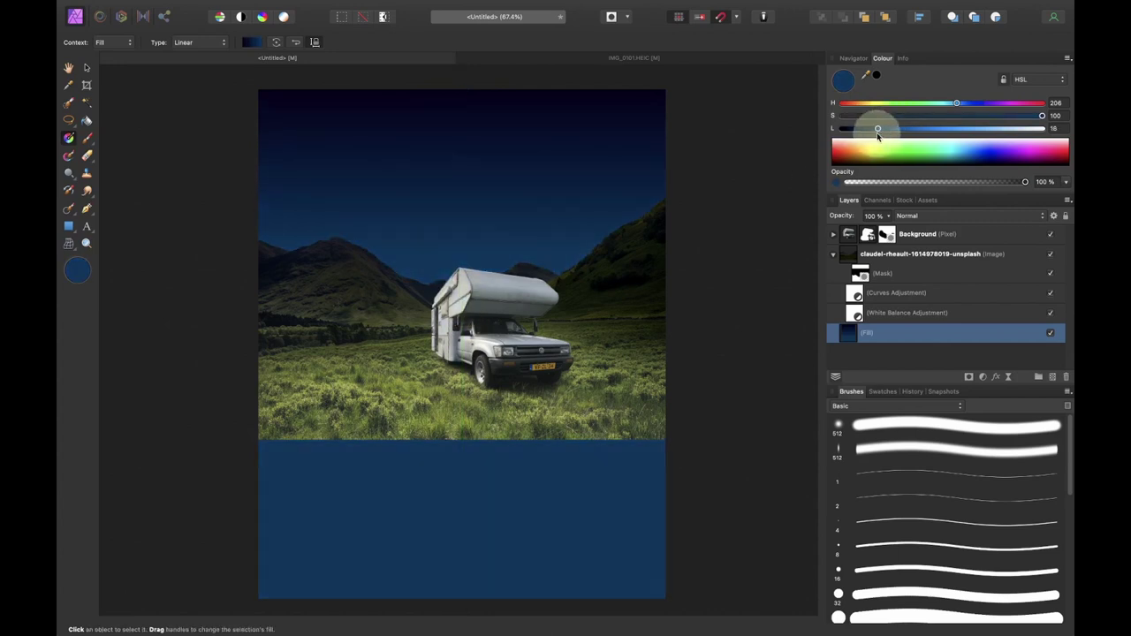
left_click(833, 253)
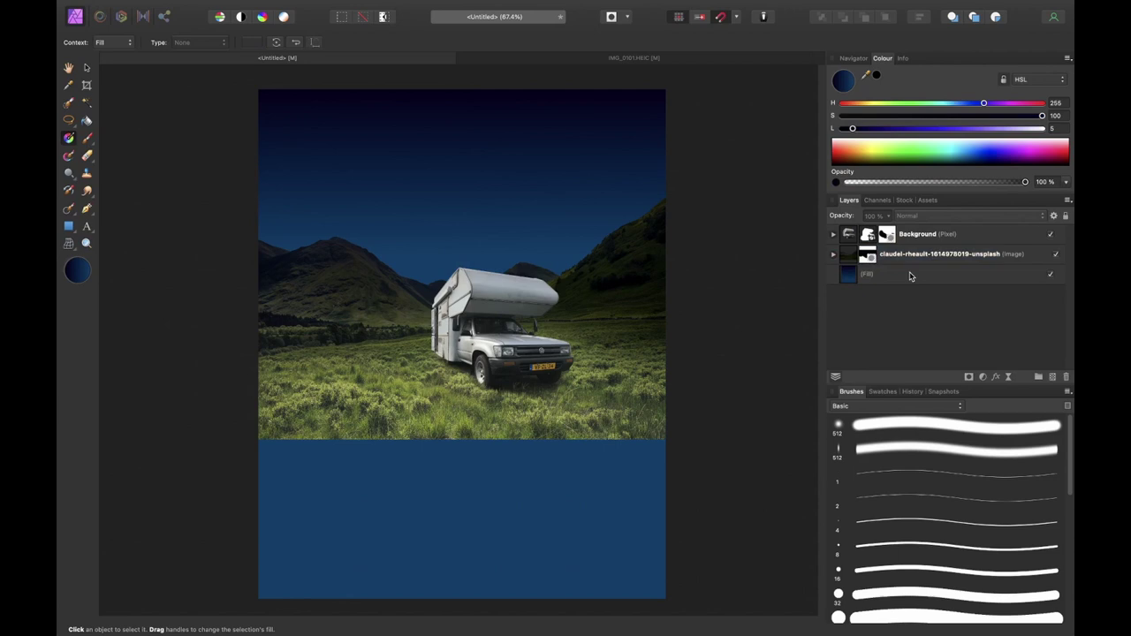
left_click(905, 201)
scroll(971, 299, "down", 1)
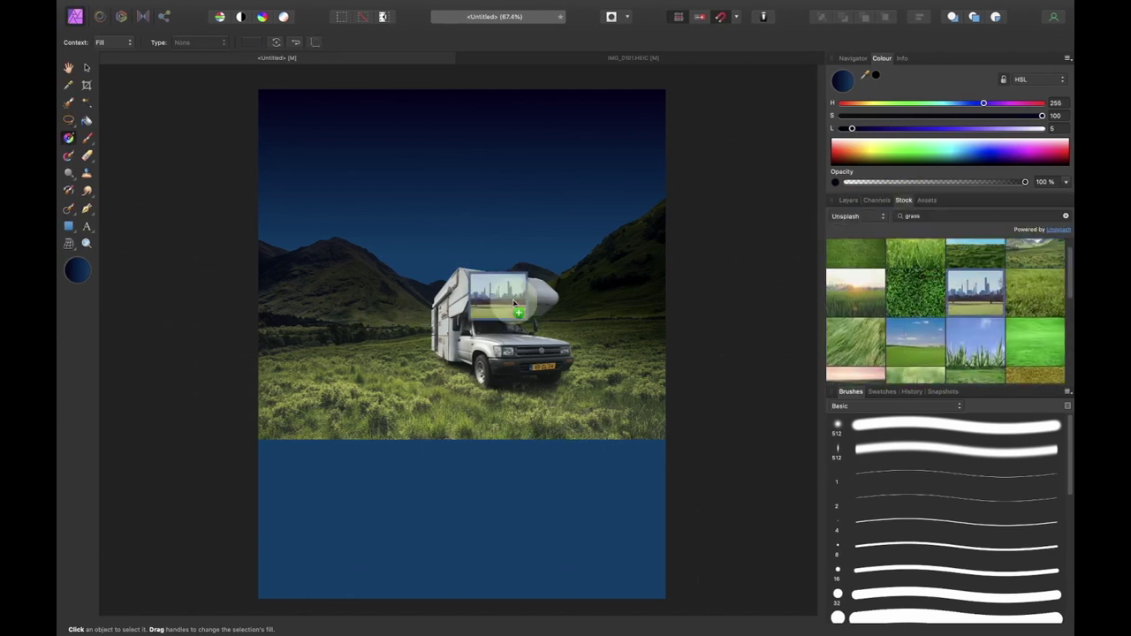
left_click_drag(845, 203, 808, 205)
key("Delete")
Search the Unsplash stock photos for "skyline" and browse the pictures for a suitable background
left_click(903, 201)
left_click(933, 218)
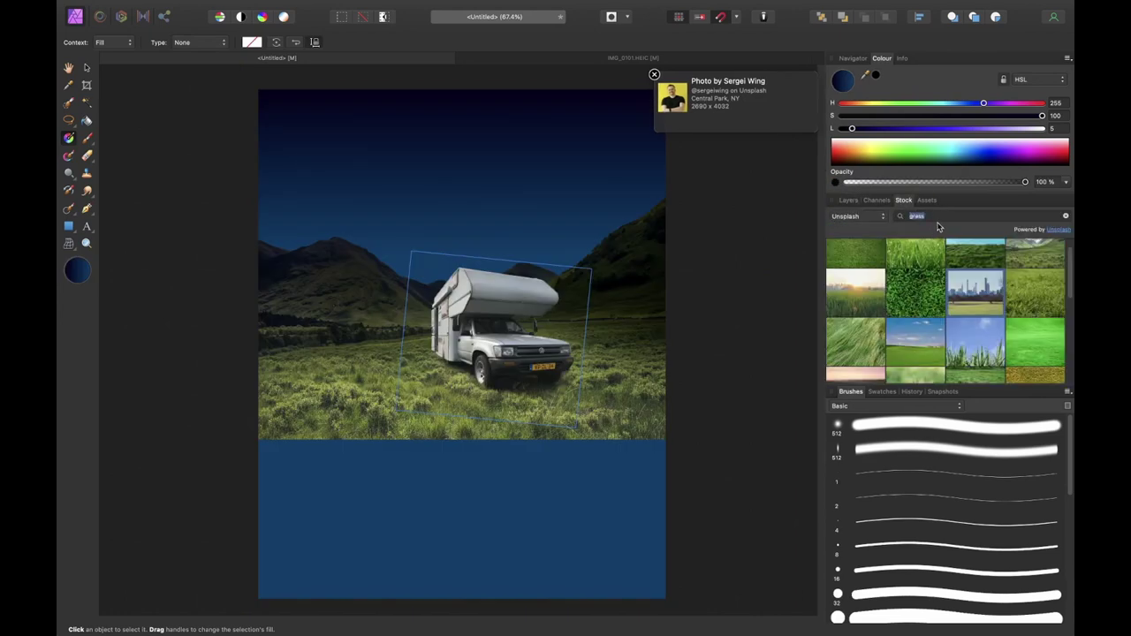
scroll(918, 300, "down", 3)
type("skyliine")
key("Return")
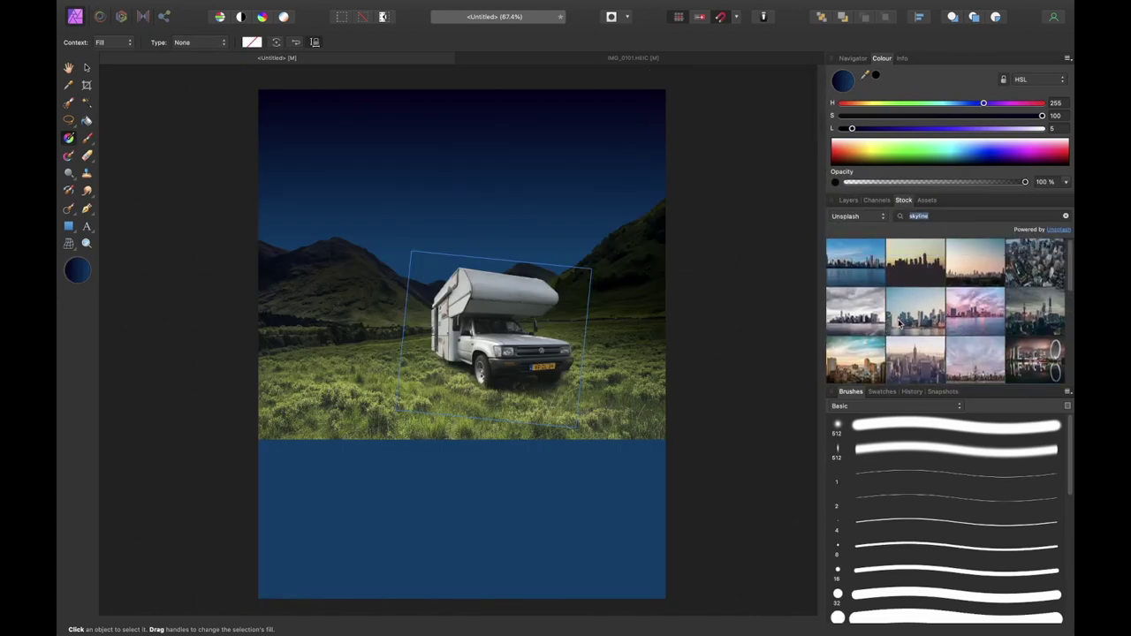
scroll(899, 324, "down", 10)
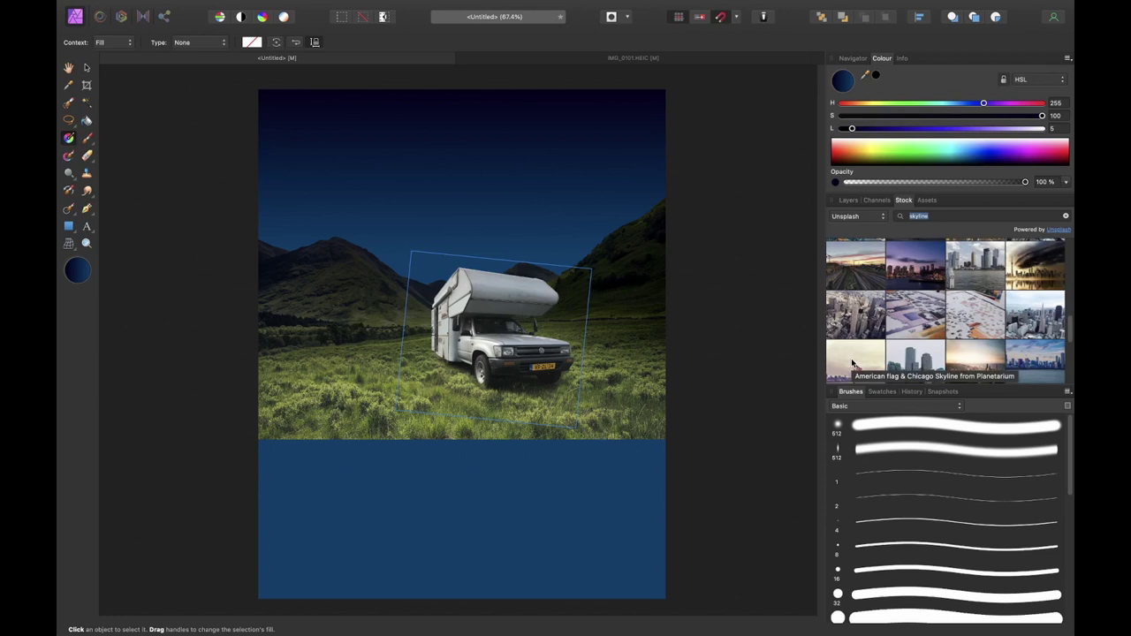
scroll(850, 358, "down", 5)
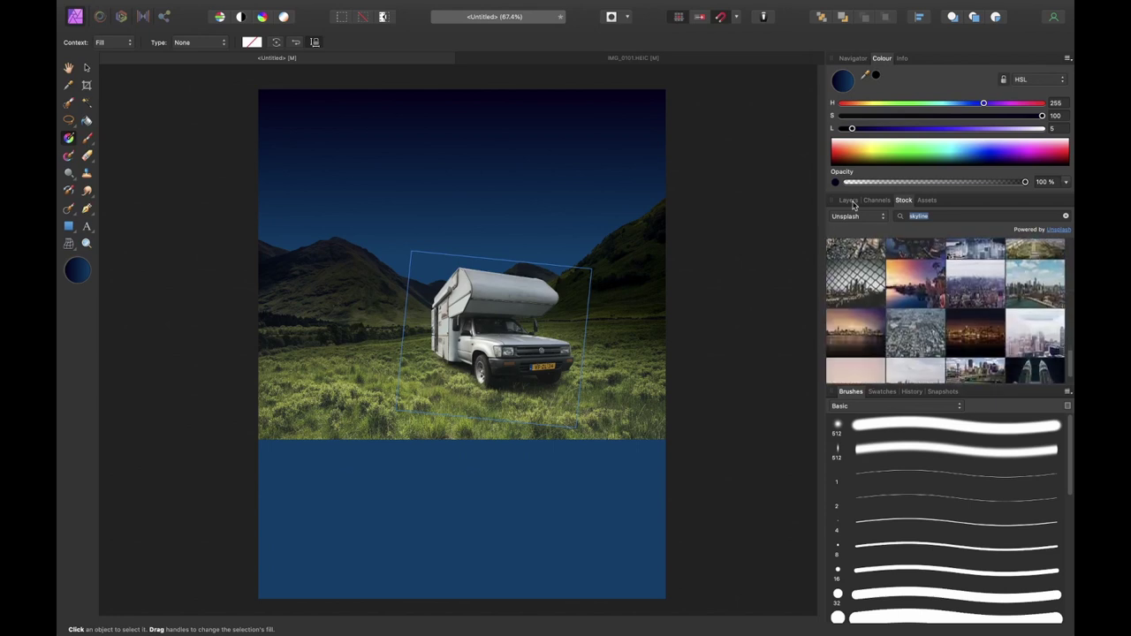
Search the stock photos for "rock" and place the picture of boulders on grass into the composite
type("rock")
key("Return")
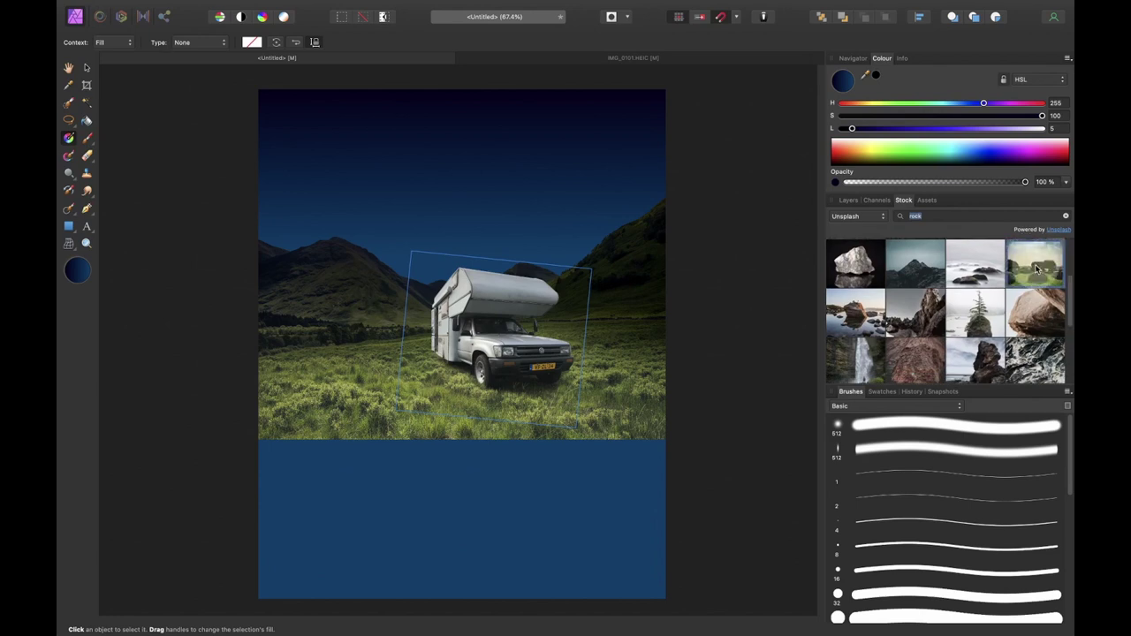
left_click_drag(1037, 269, 711, 344)
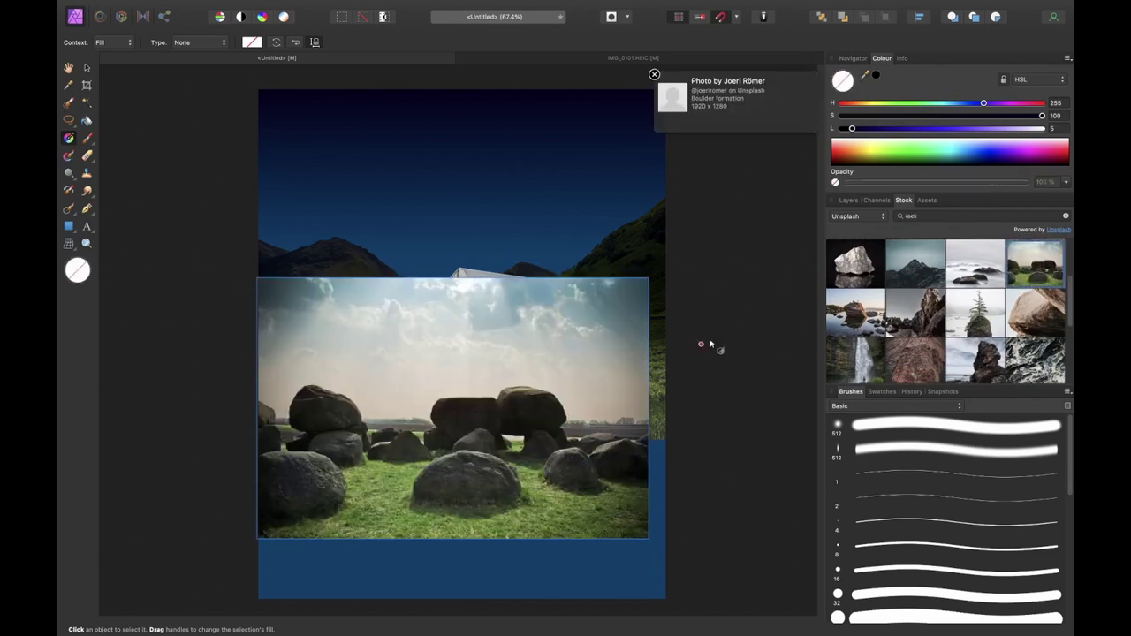
left_click(849, 201)
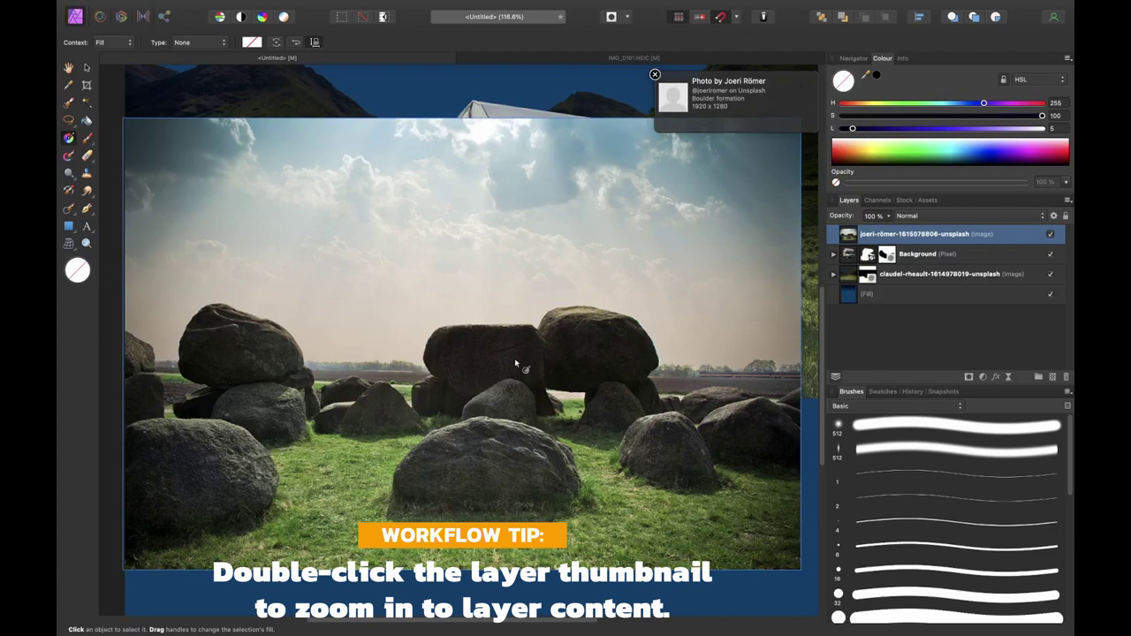
Select the boulders and surrounding grass with the 174 px Selection Brush and mask out the rest of the photo
key("w")
mouse_move(237, 409)
left_mouse_down()
mouse_move(253, 387)
mouse_move(422, 472)
mouse_move(575, 450)
left_mouse_up()
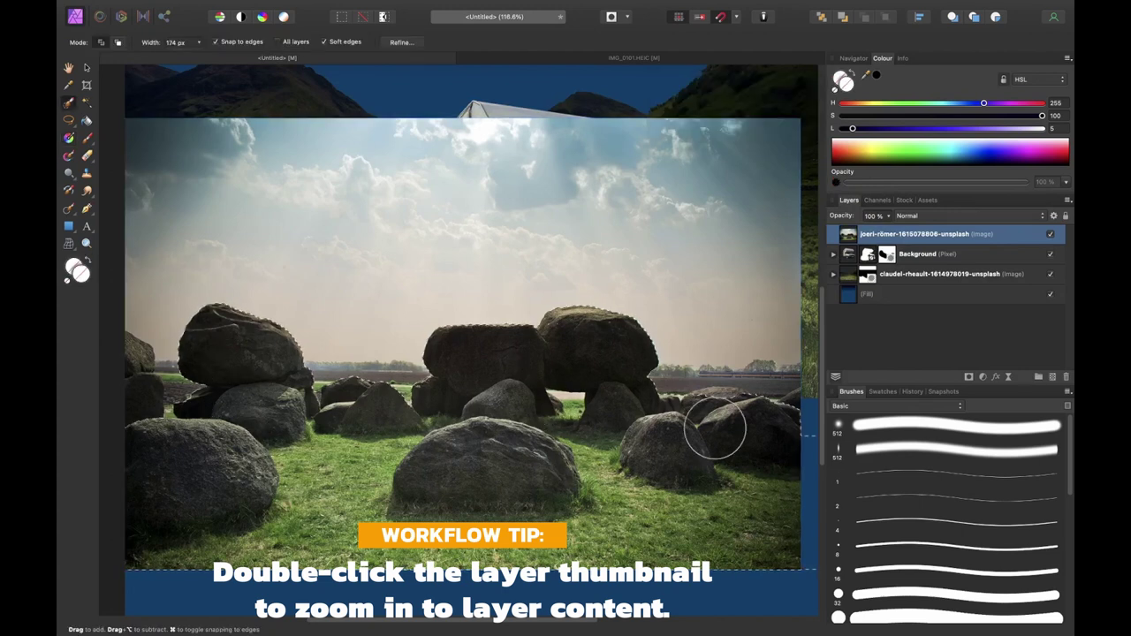
mouse_move(769, 361)
left_mouse_down()
mouse_move(769, 535)
mouse_move(220, 453)
left_mouse_up()
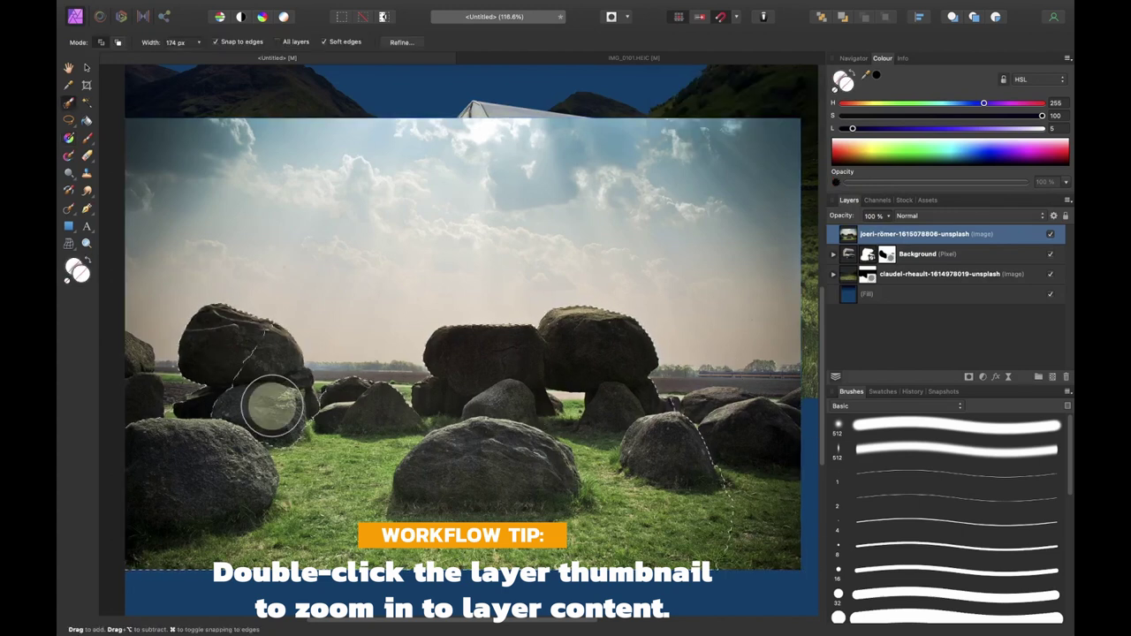
mouse_move(272, 406)
left_mouse_down()
mouse_move(287, 580)
mouse_move(768, 572)
left_mouse_up()
left_click(969, 376)
Move the masked boulders toward the lower part of the valley in front of the camper and scale them to 104 %
left_click(915, 234)
key("v")
key("super+minus")
key("super+minus")
left_click_drag(494, 371, 337, 353)
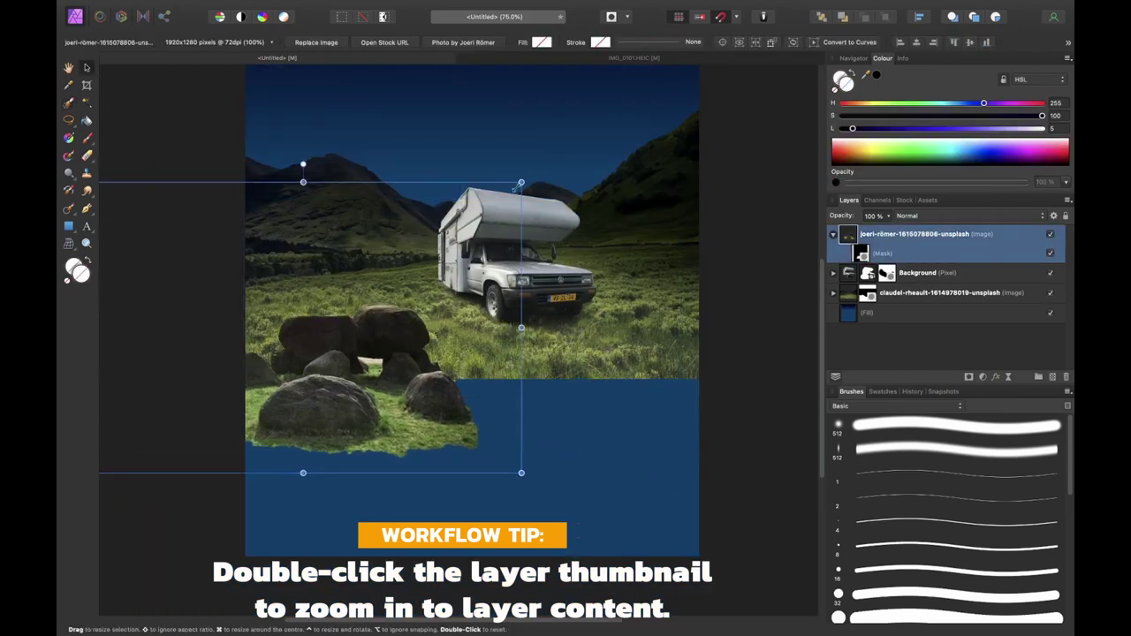
left_click_drag(468, 283, 775, 255)
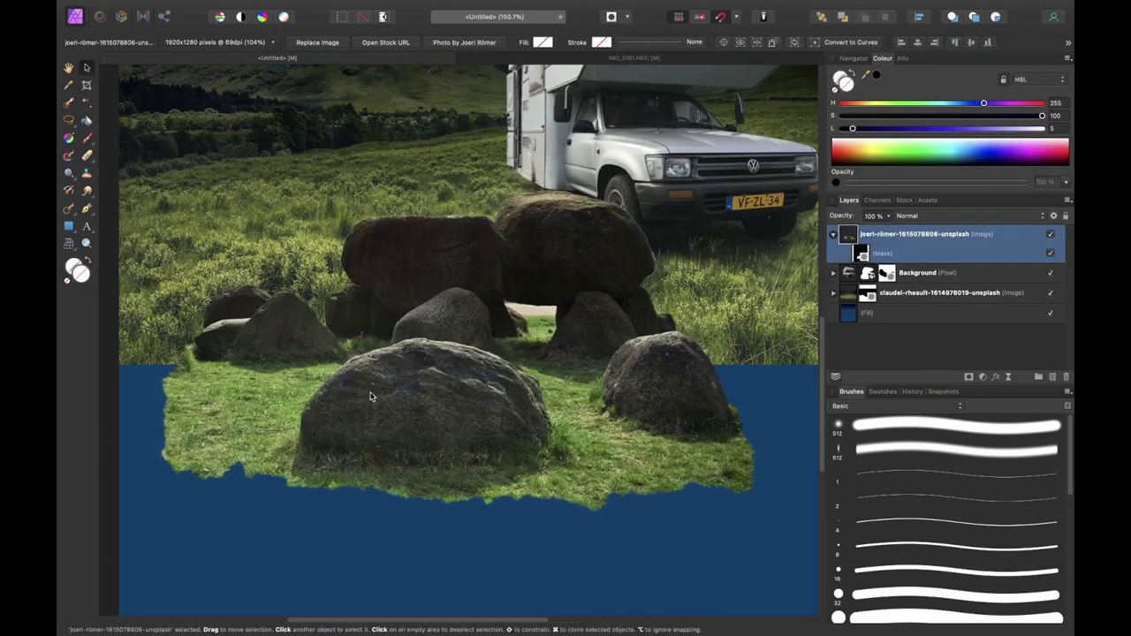
Reduce the cutout to the front boulder, place it on the grass beside the camper and scale its image to about 1769 × 1179 px
key("w")
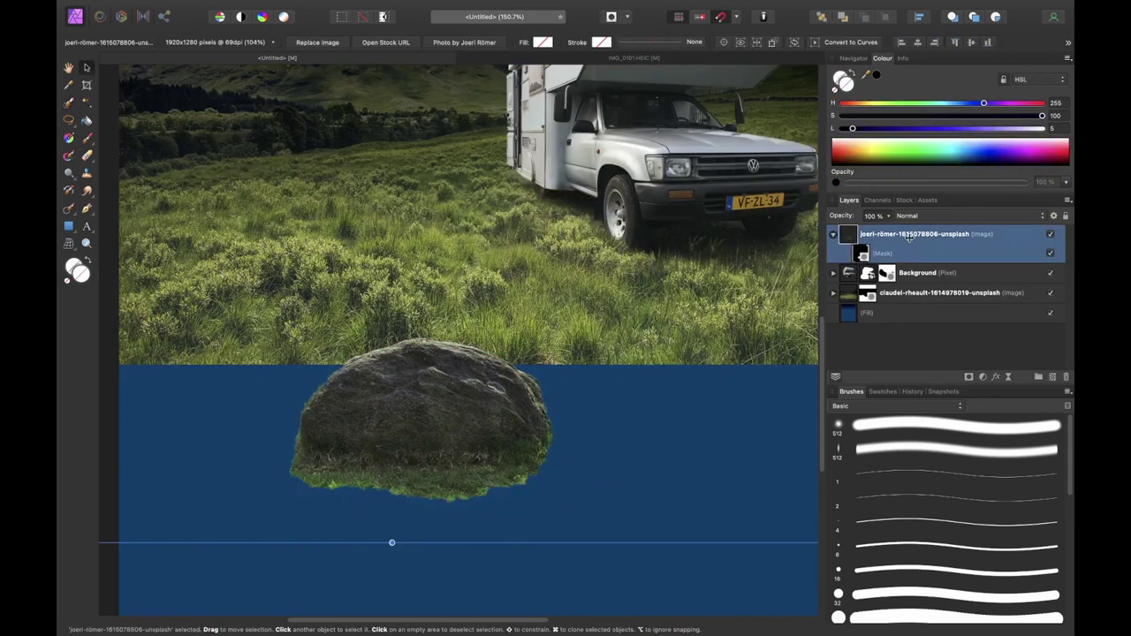
left_click(365, 256)
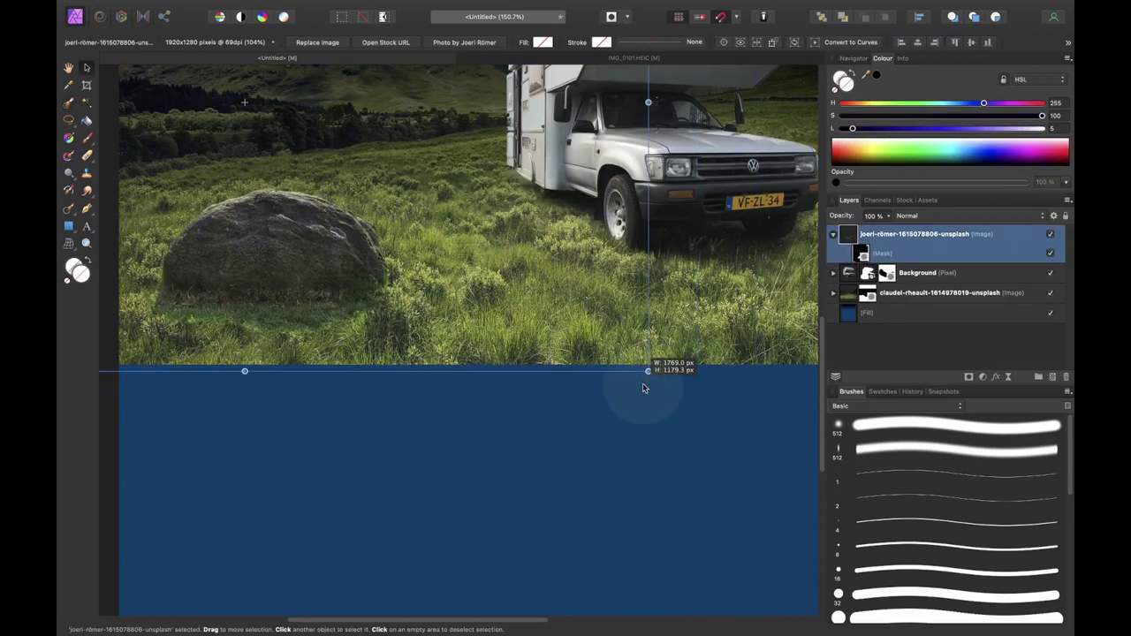
key("super+0")
Stamp an IAMRENSI Nature grass brush at about 290 px along the boulder's base on its mask to blend it into the grass
left_click(897, 406)
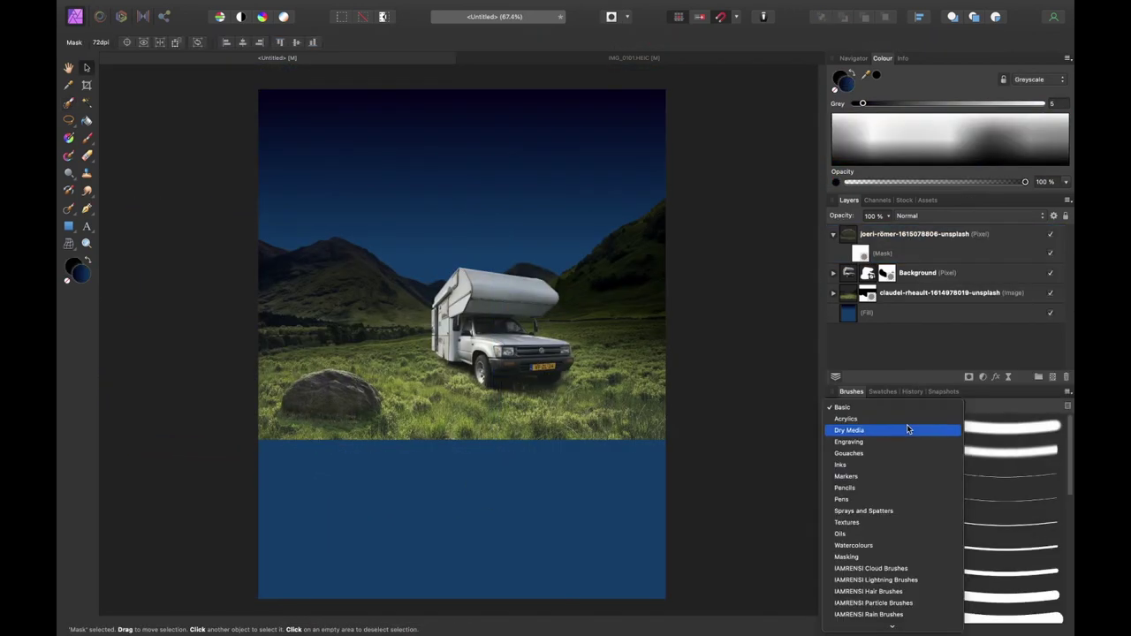
scroll(896, 598, "down", 1)
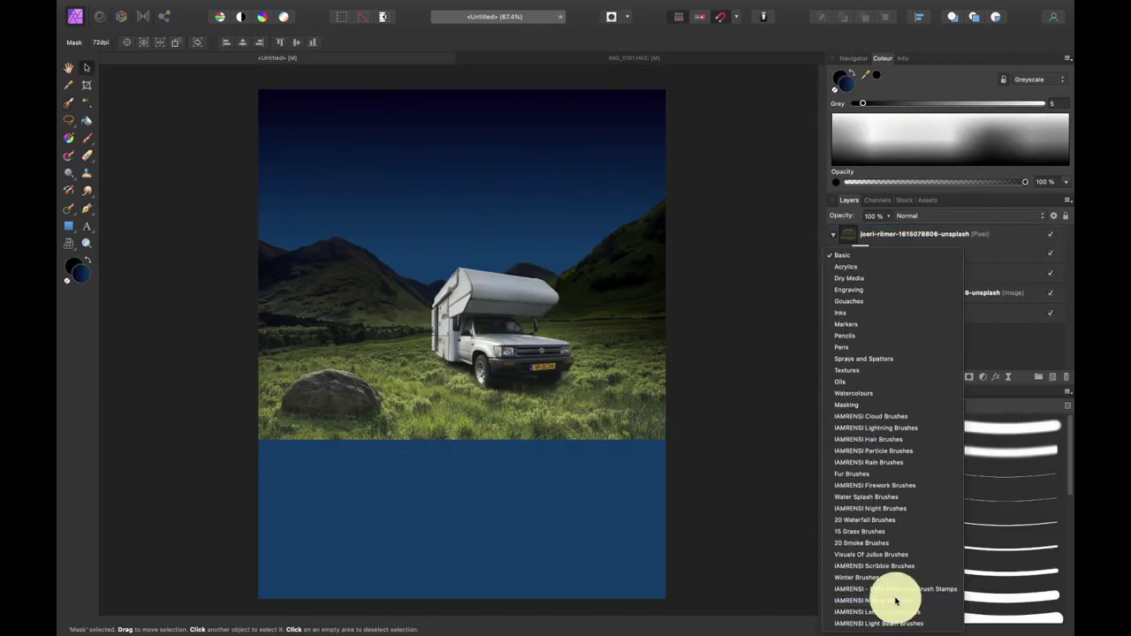
left_click(896, 598)
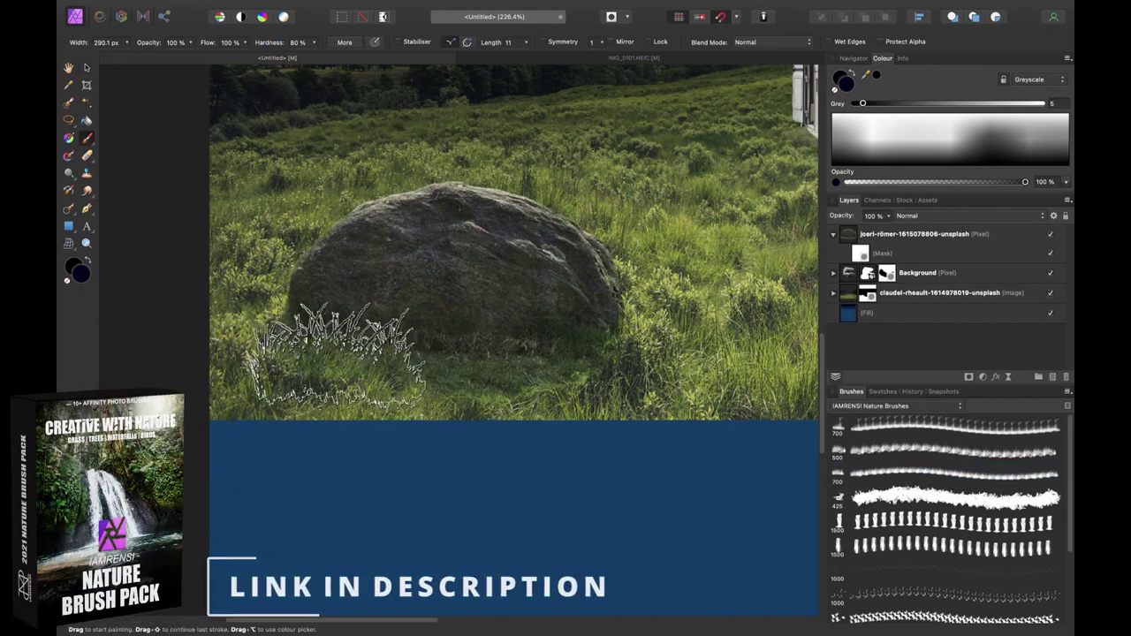
left_click(328, 356)
left_click(432, 389)
left_click(489, 385)
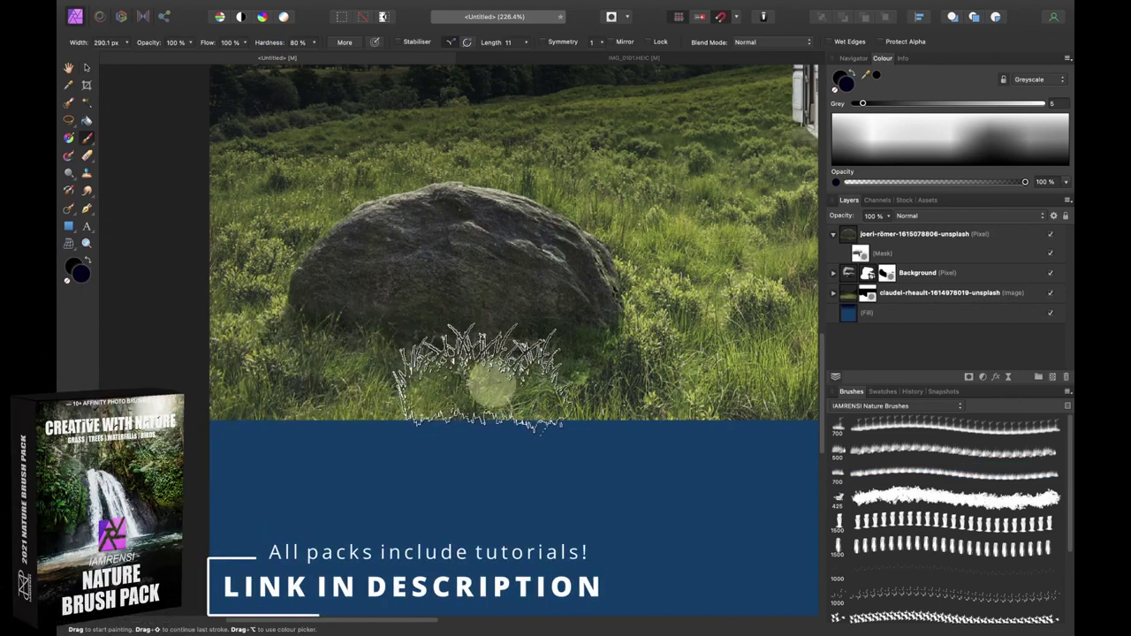
left_click(574, 379)
left_click(645, 352)
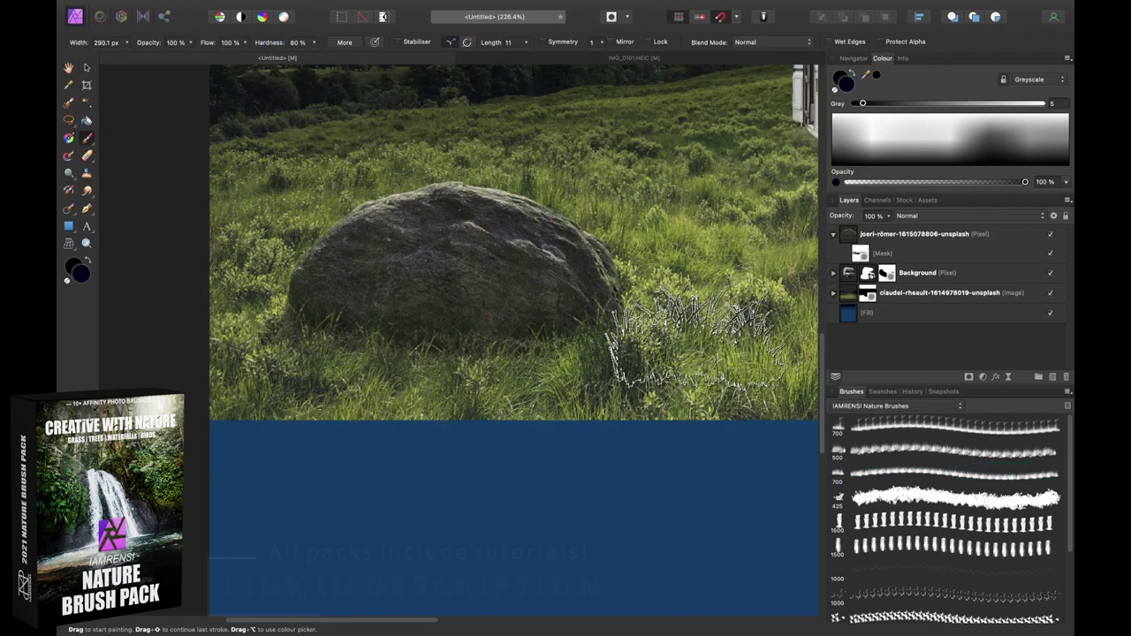
left_click(704, 346)
key("bracketright")
key("bracketright")
key("super+0")
key("v")
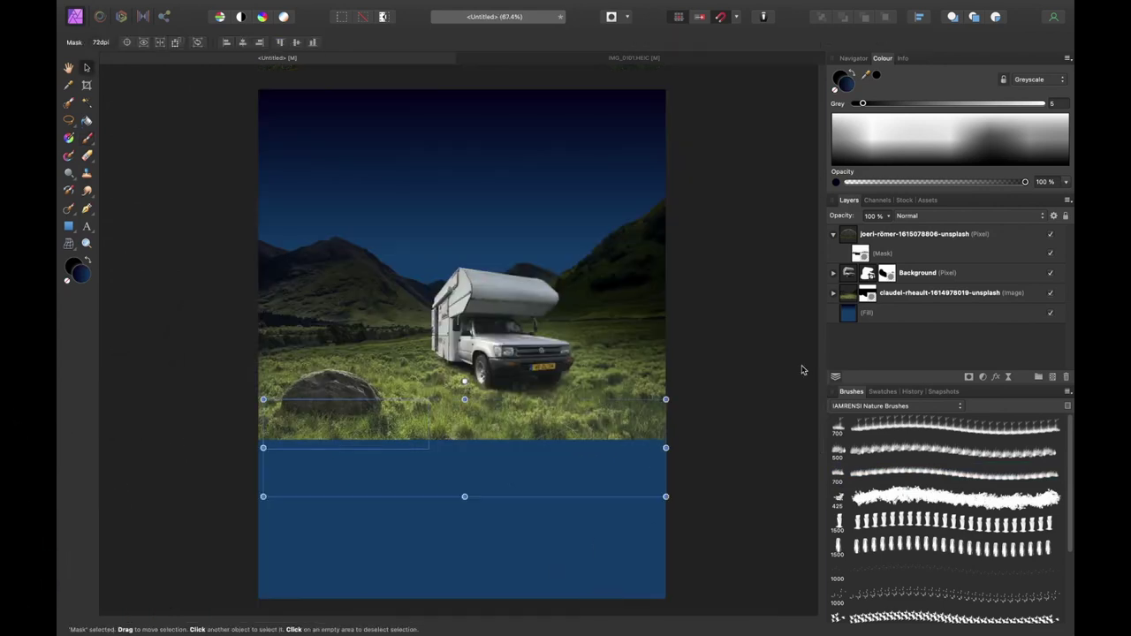
Add an empty pixel layer directly above the blue fill layer and load the IAMRENSI Night Brushes set
left_click(924, 240)
left_click(956, 311)
left_click(1051, 377)
left_click(910, 405)
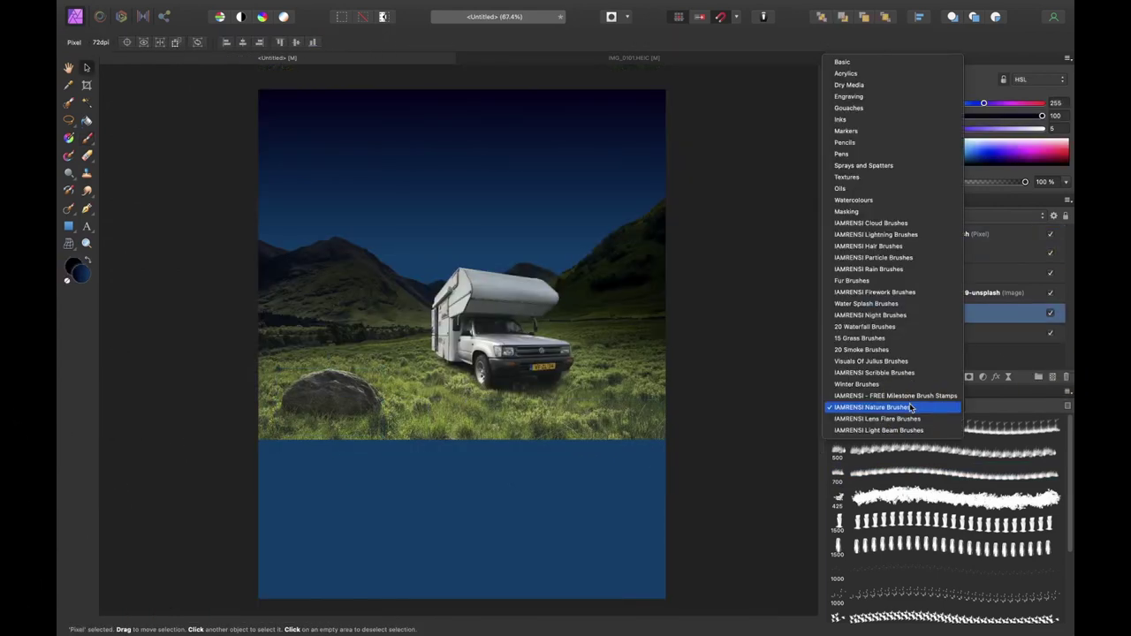
left_click(894, 316)
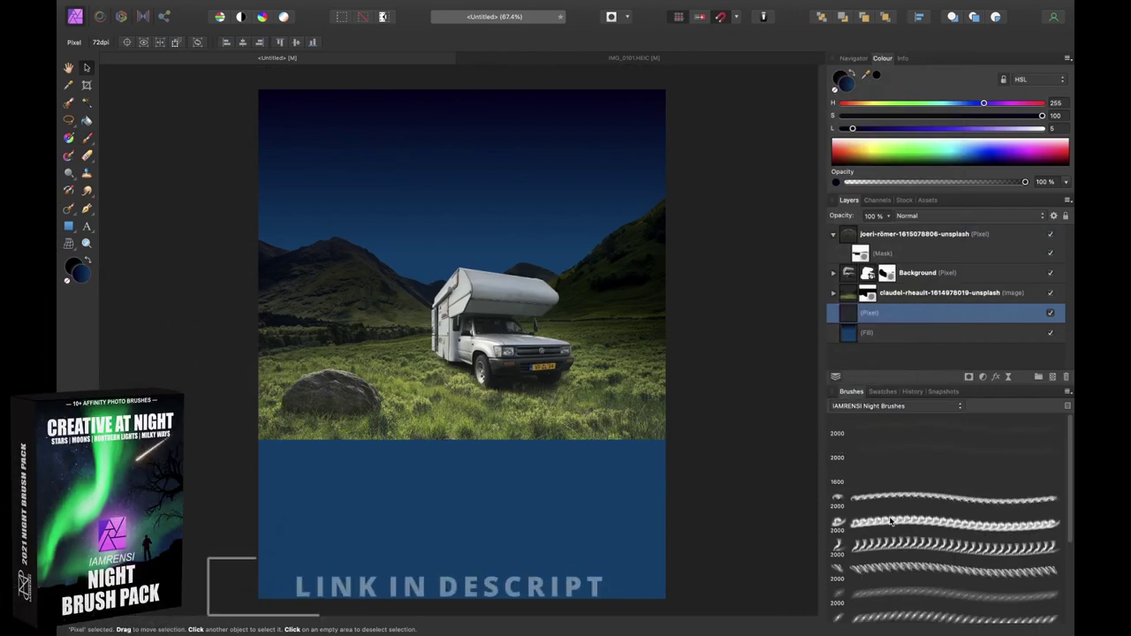
scroll(901, 550, "down", 5)
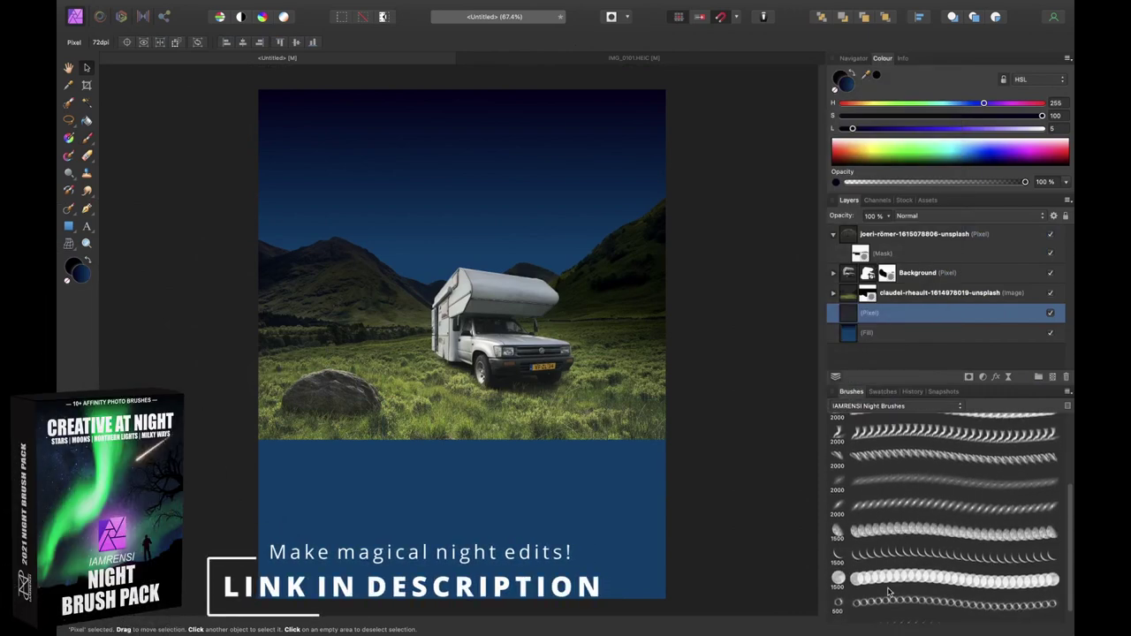
Set the paint colour to white and try out the half-moon brush over the sky, reducing it to about 181 px
left_click(928, 532)
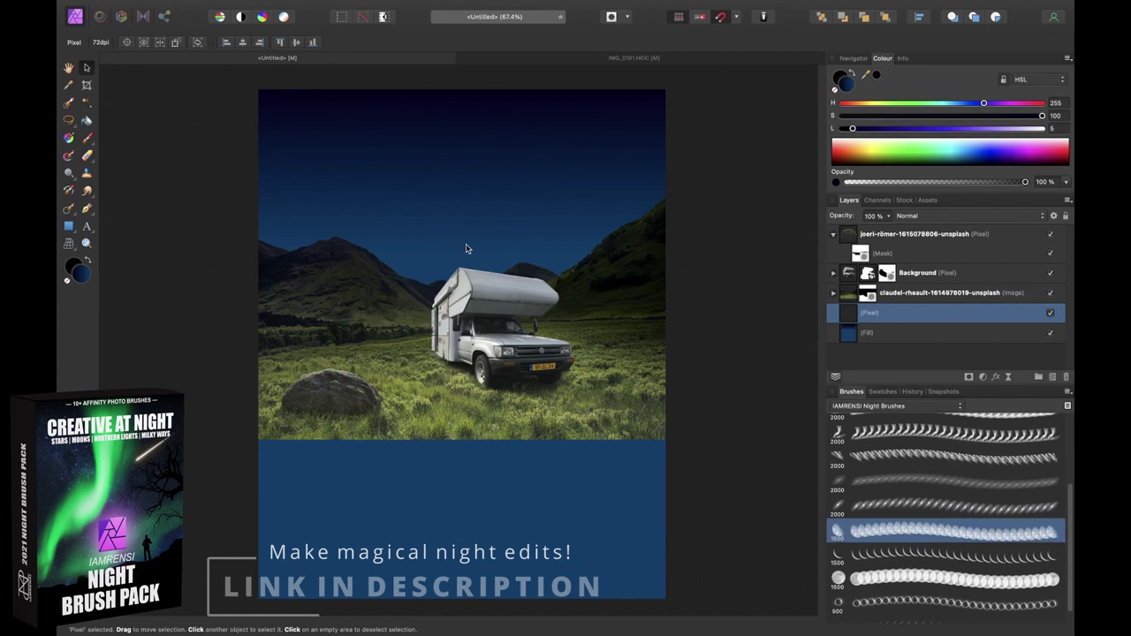
key("d")
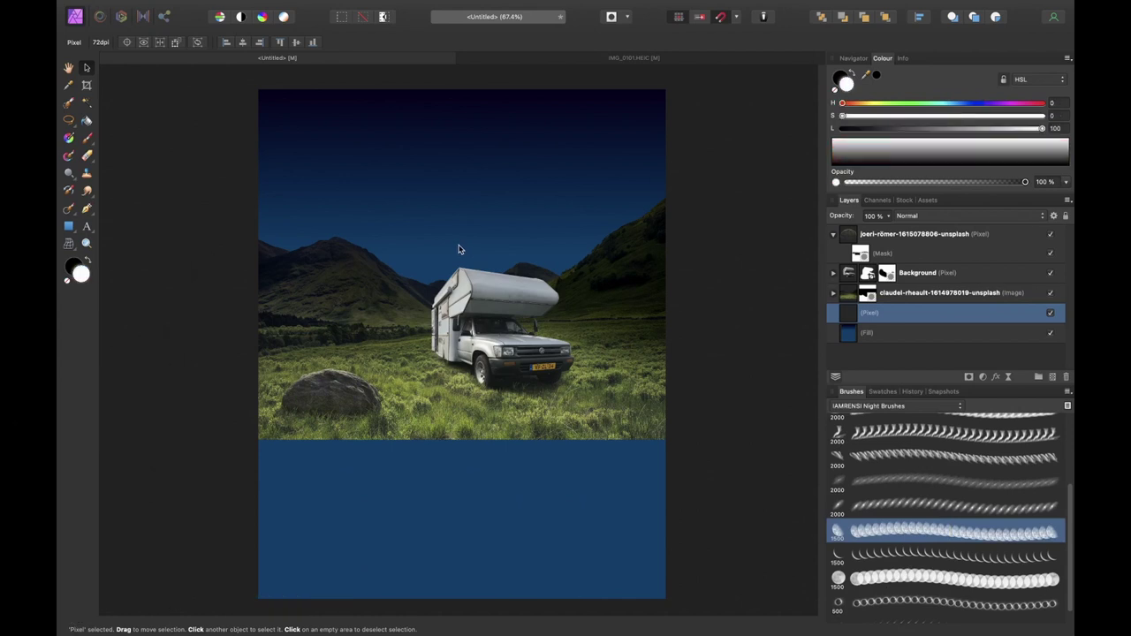
key("b")
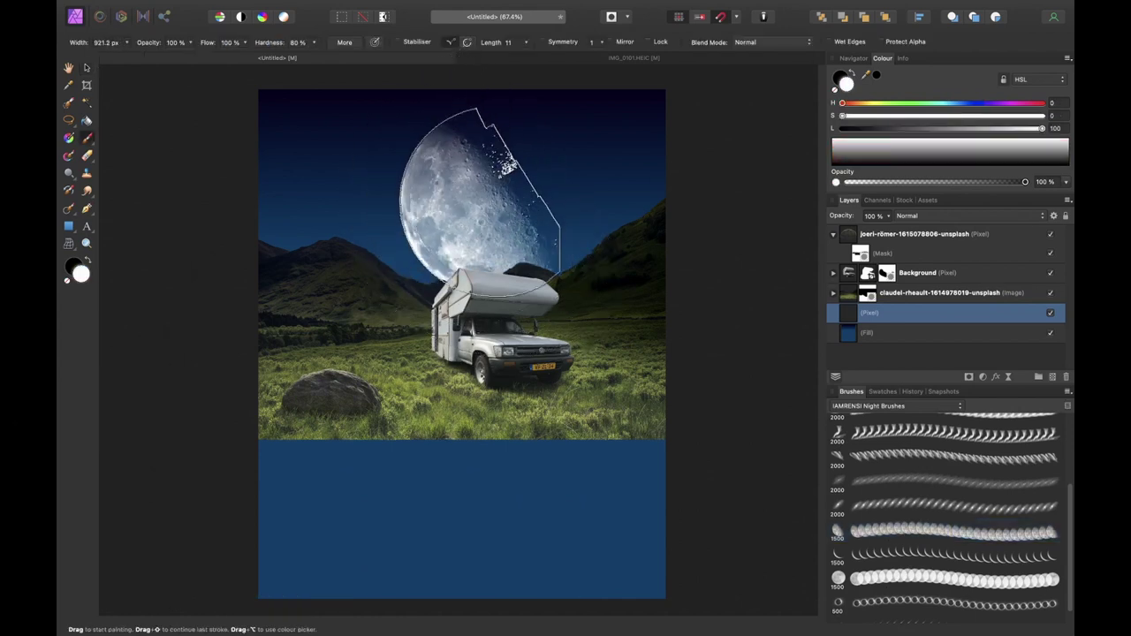
key("bracketleft")
key("bracketleft")
key("bracketleft")
key("bracketleft")
key("bracketleft")
key("bracketleft")
key("bracketleft")
key("bracketleft")
key("bracketleft")
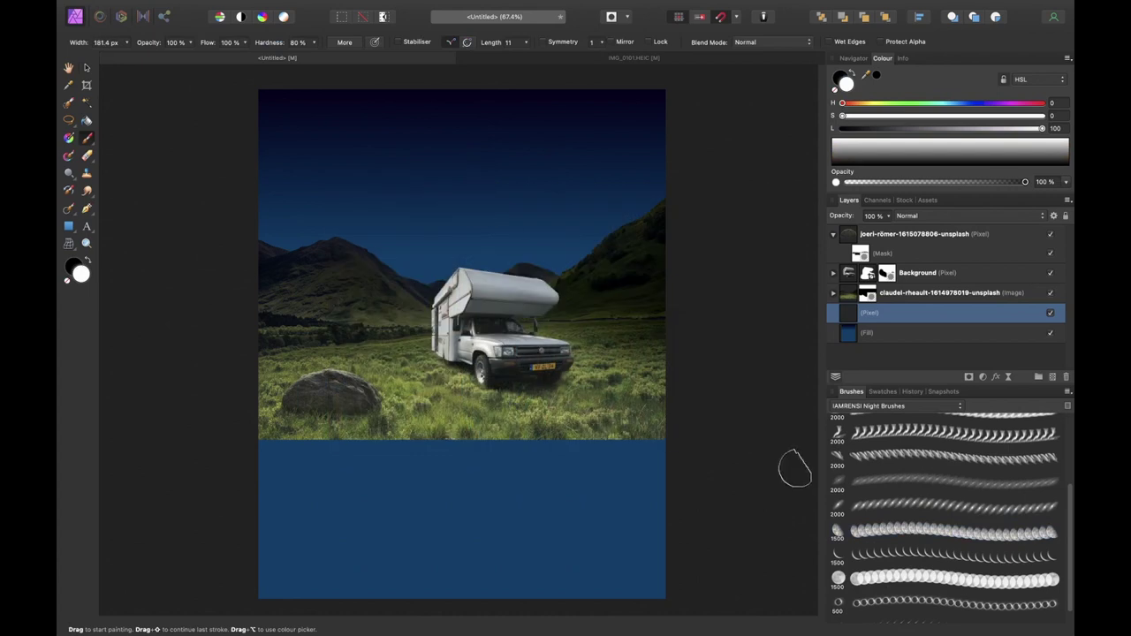
Stamp the full-moon brush at about 68 px high in the sky above the camper and name its layer moon
left_click(910, 579)
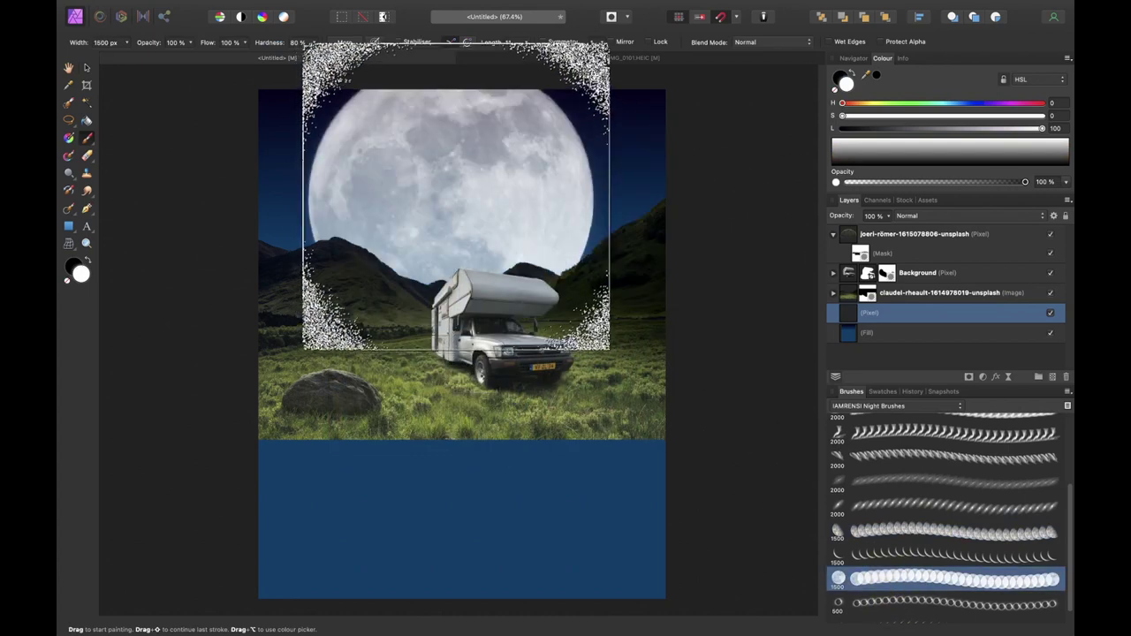
key("bracketleft")
key("bracketleft")
key("bracketleft")
key("bracketleft")
key("bracketleft")
key("bracketleft")
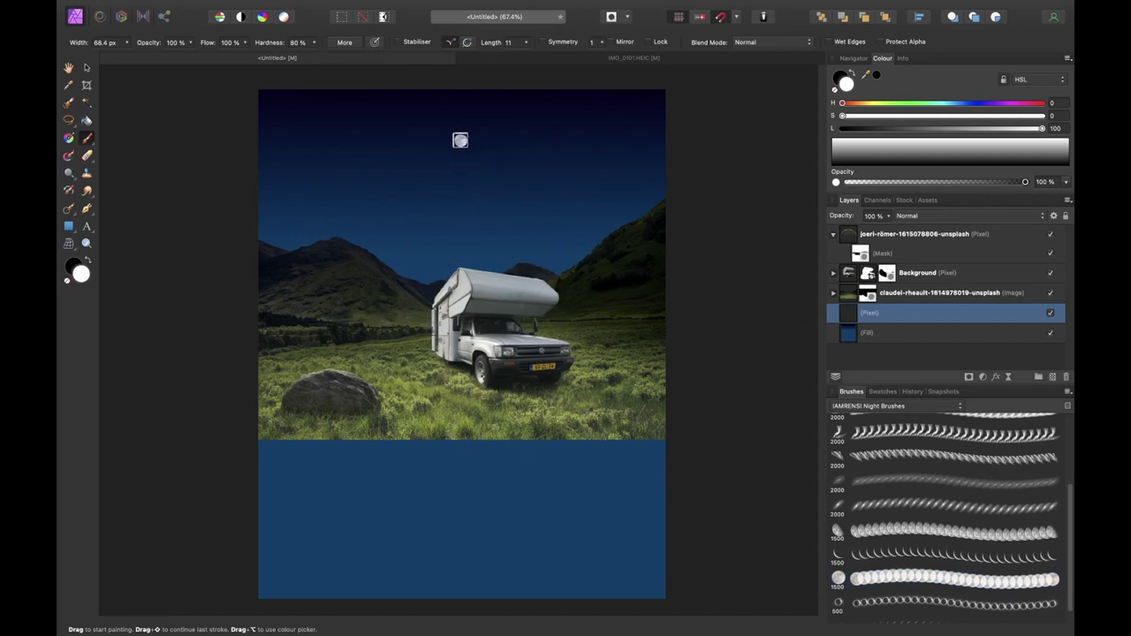
left_click(460, 141)
double_click(869, 314)
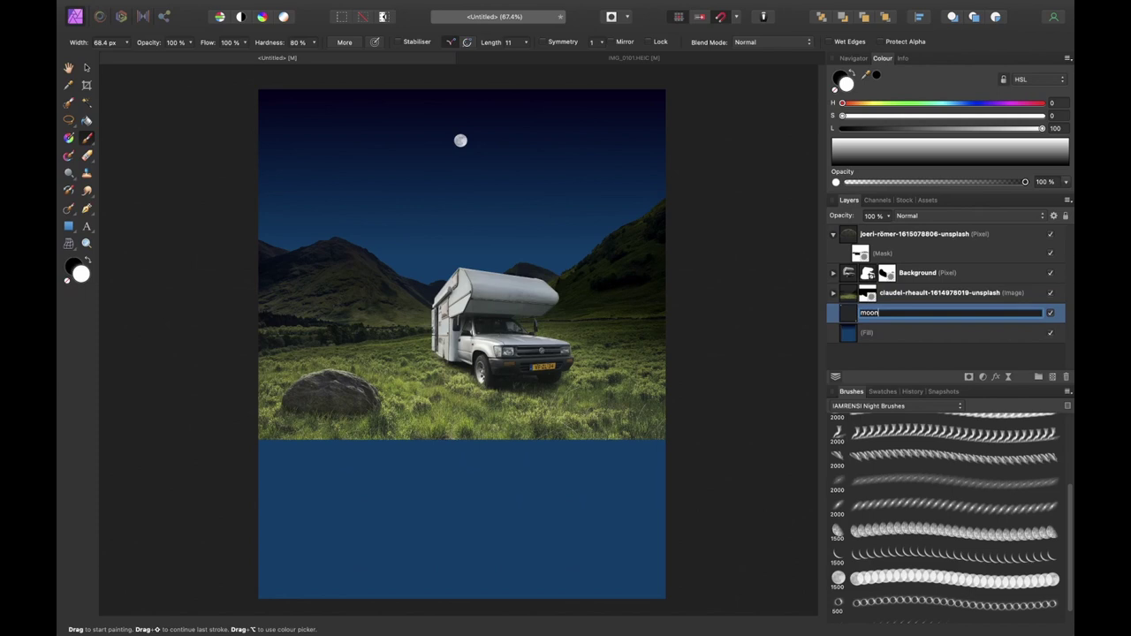
On a new pixel layer above the moon, stamp the 2000 px northern lights brush across the sky in light green, HSL 95, 100, 77
left_click(1052, 377)
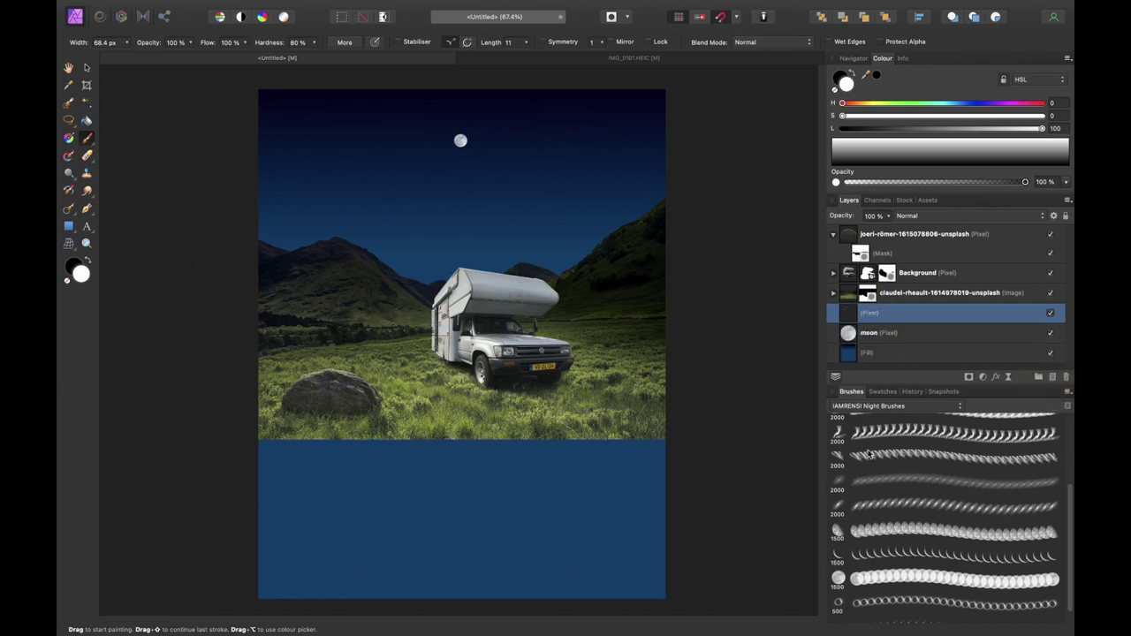
left_click(869, 454)
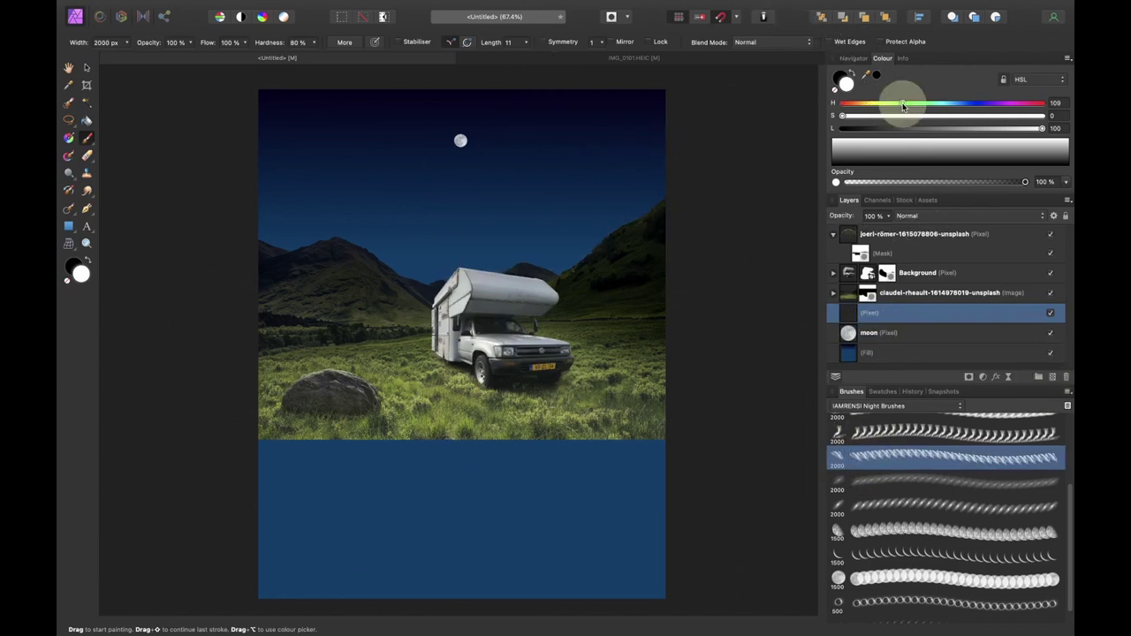
left_click_drag(898, 116, 1074, 114)
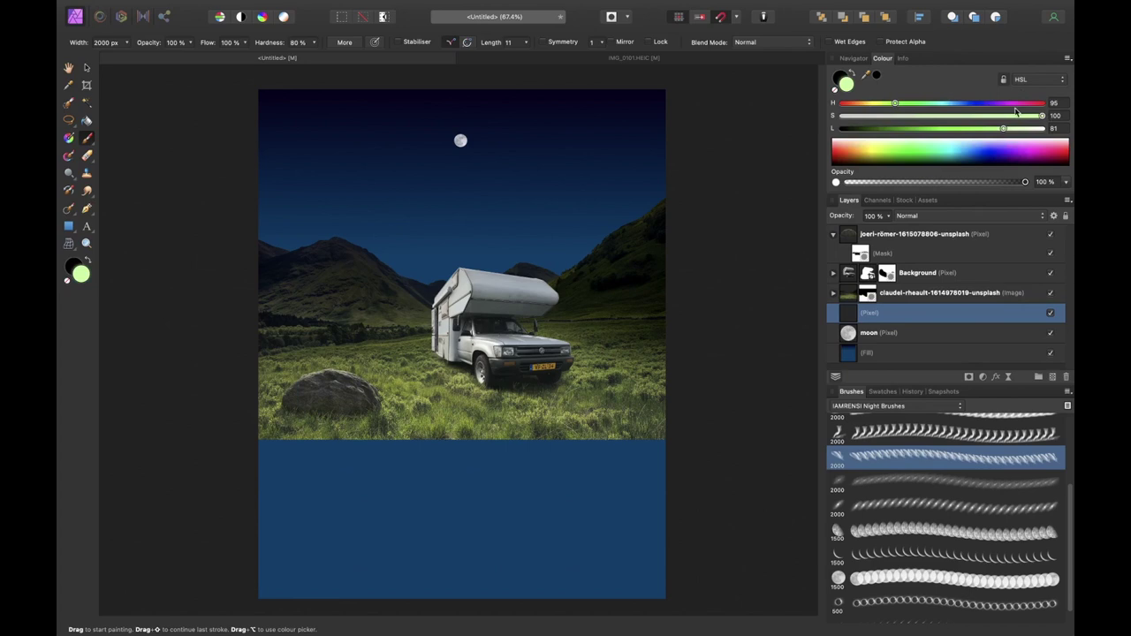
left_click_drag(1015, 131, 1014, 131)
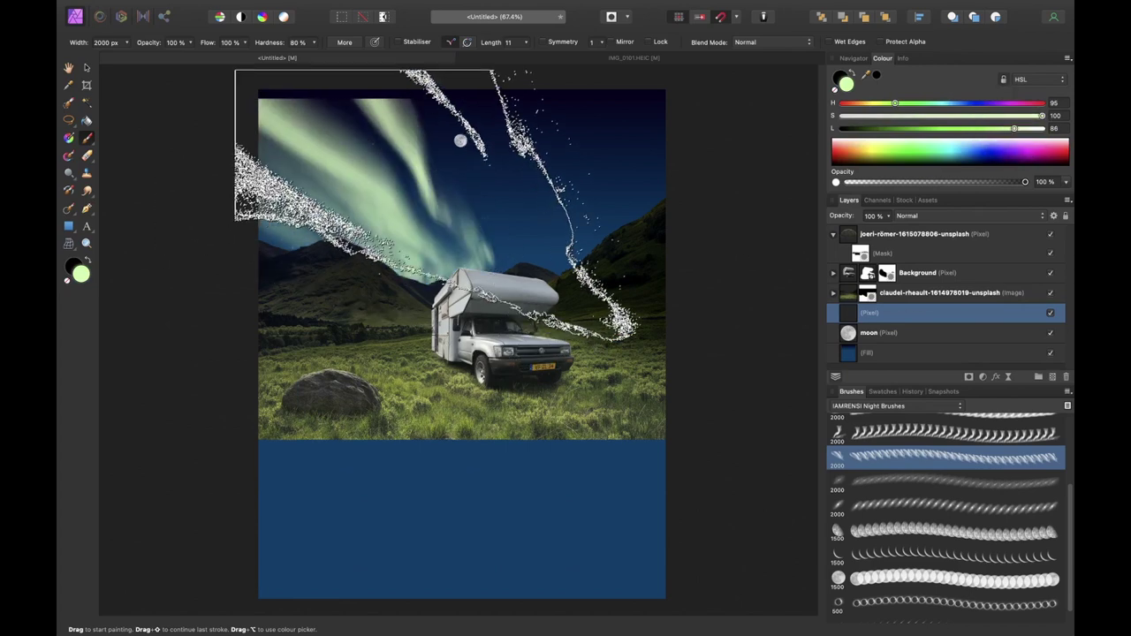
left_click(1005, 129)
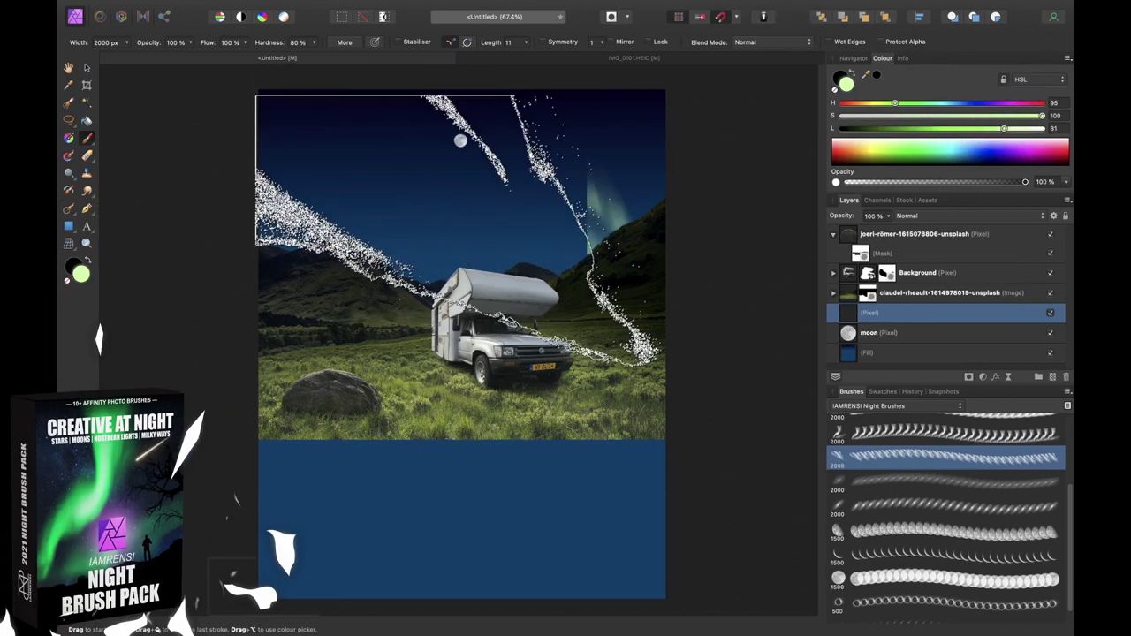
left_click(995, 129)
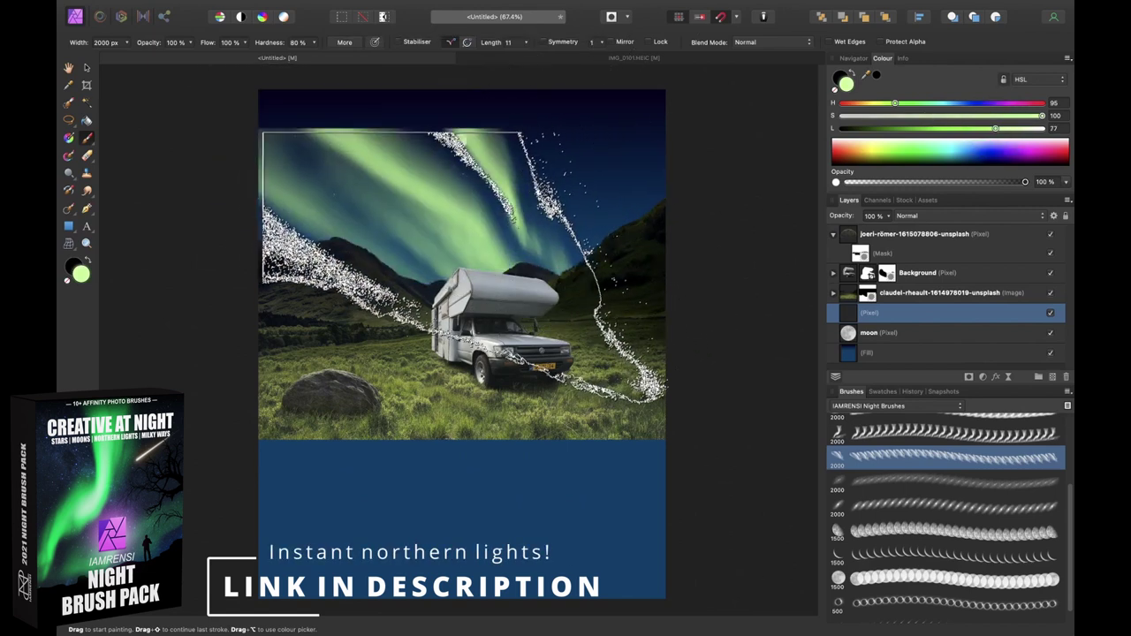
left_click(465, 249)
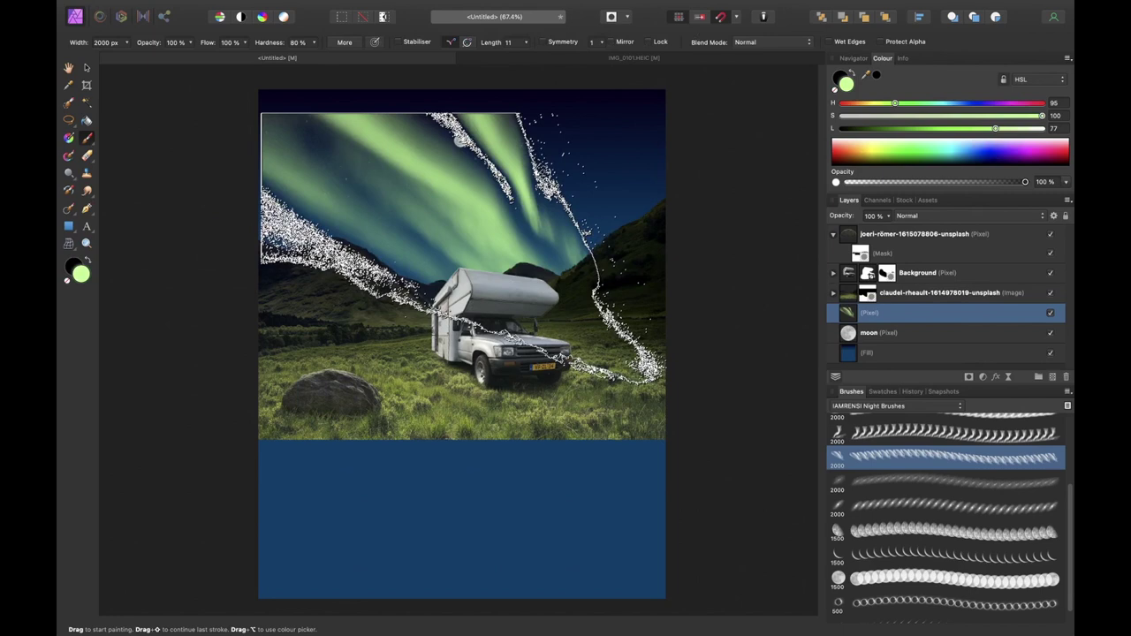
Flip the northern lights horizontally, move them up to the canvas's upper edge and compress their height
key("v")
right_click(512, 276)
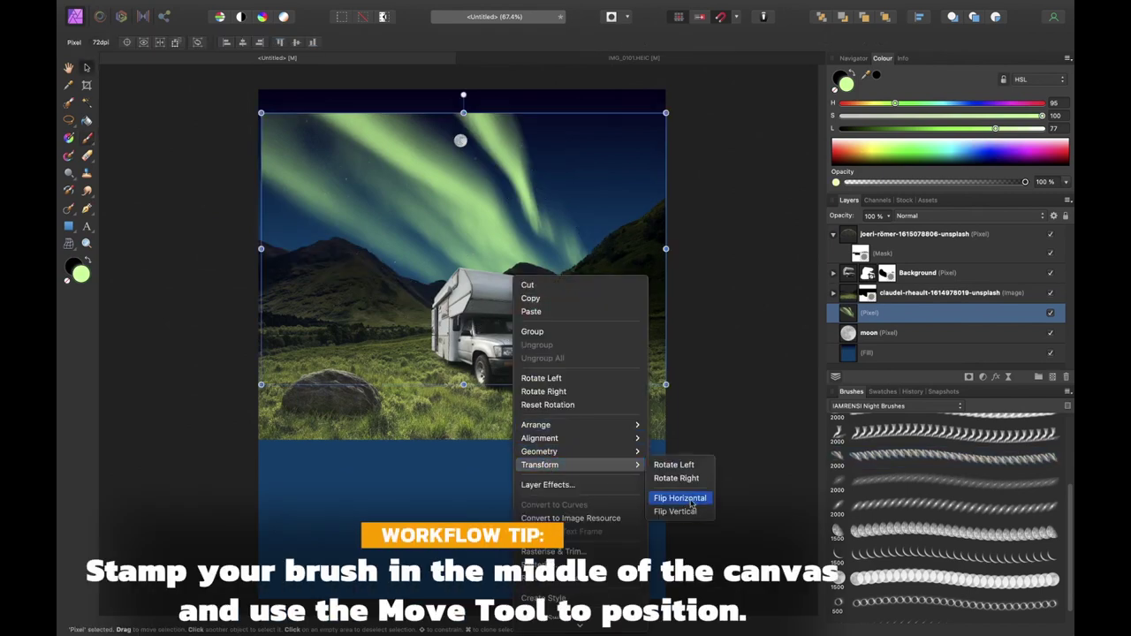
left_click(676, 497)
left_click_drag(443, 299, 441, 267)
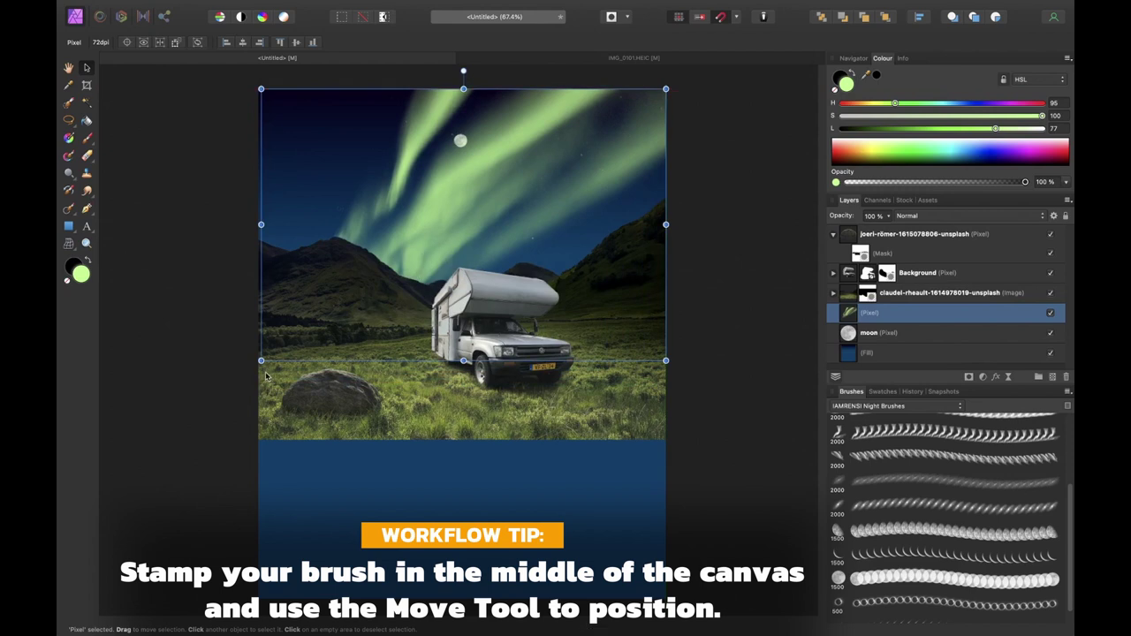
left_click_drag(463, 361, 456, 326)
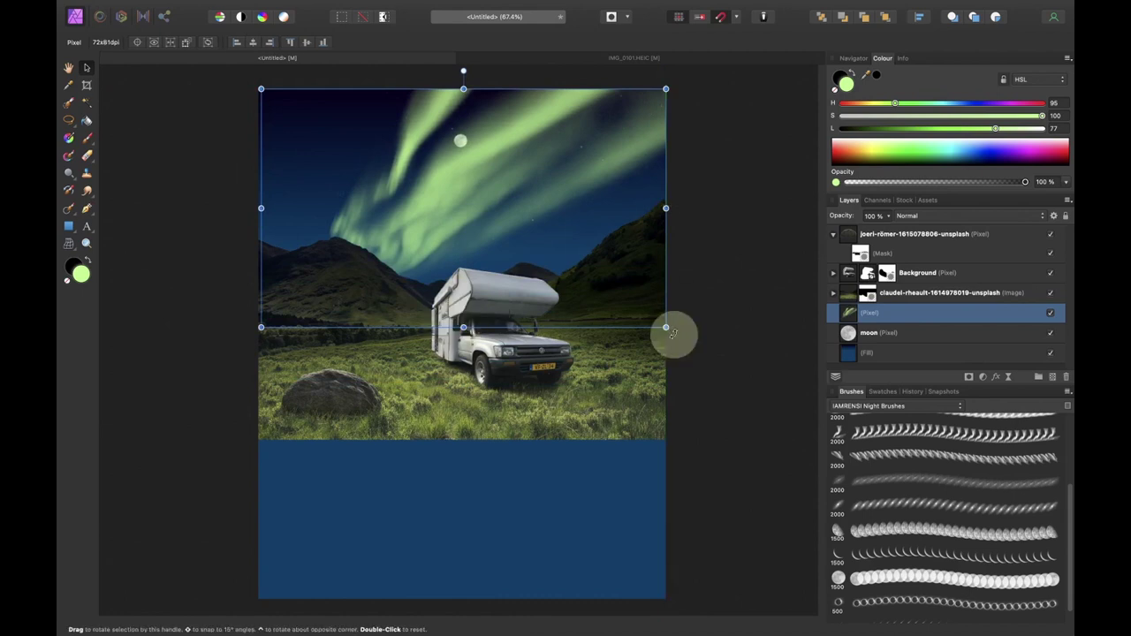
Rotate the northern lights clockwise, enlarge them and reposition them so they sweep across the upper sky
left_click_drag(673, 333, 667, 398)
left_click_drag(685, 132, 753, 88)
left_click_drag(612, 196, 577, 179)
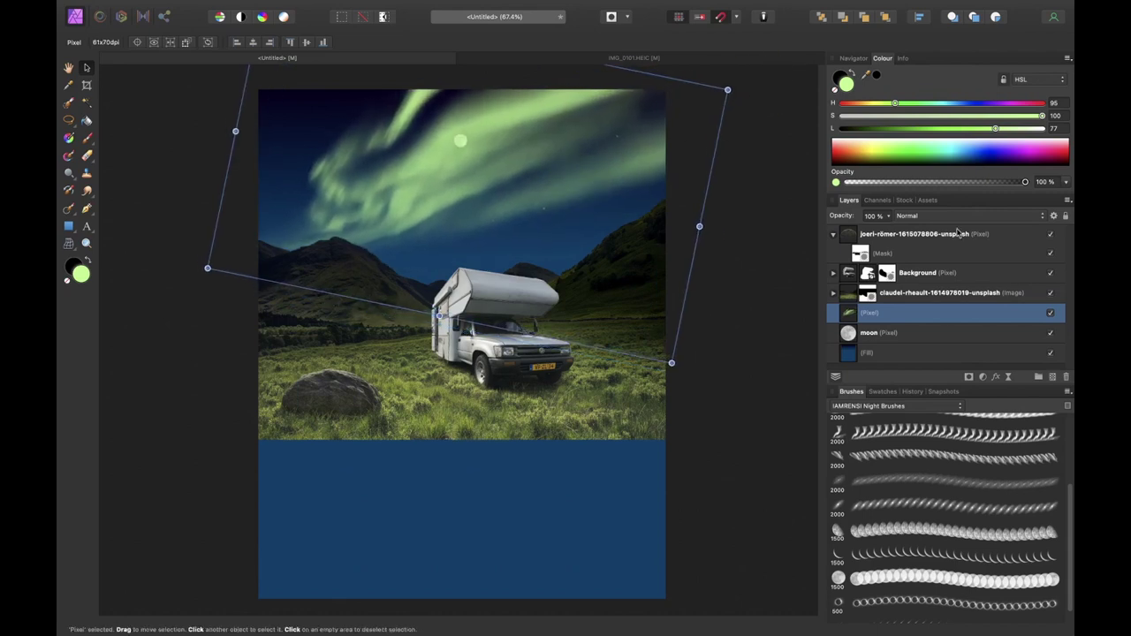
Move the moon into the sky beside the right-hand hillside and stamp a soft white glow of about 370 px on the layer beneath it
left_click(883, 334)
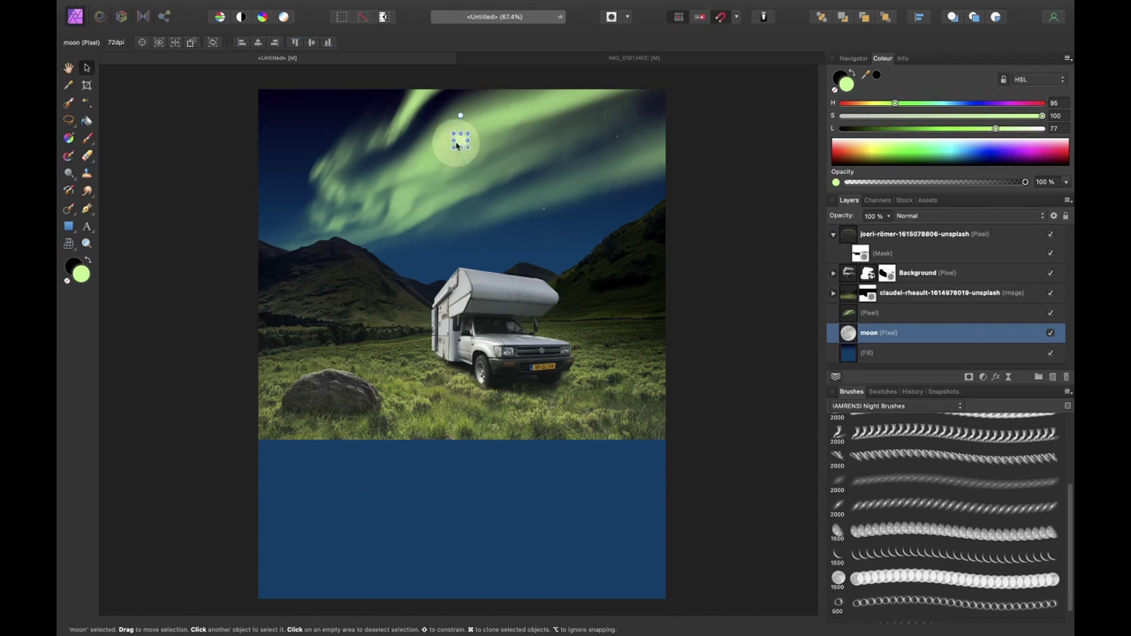
left_click_drag(457, 145, 567, 245)
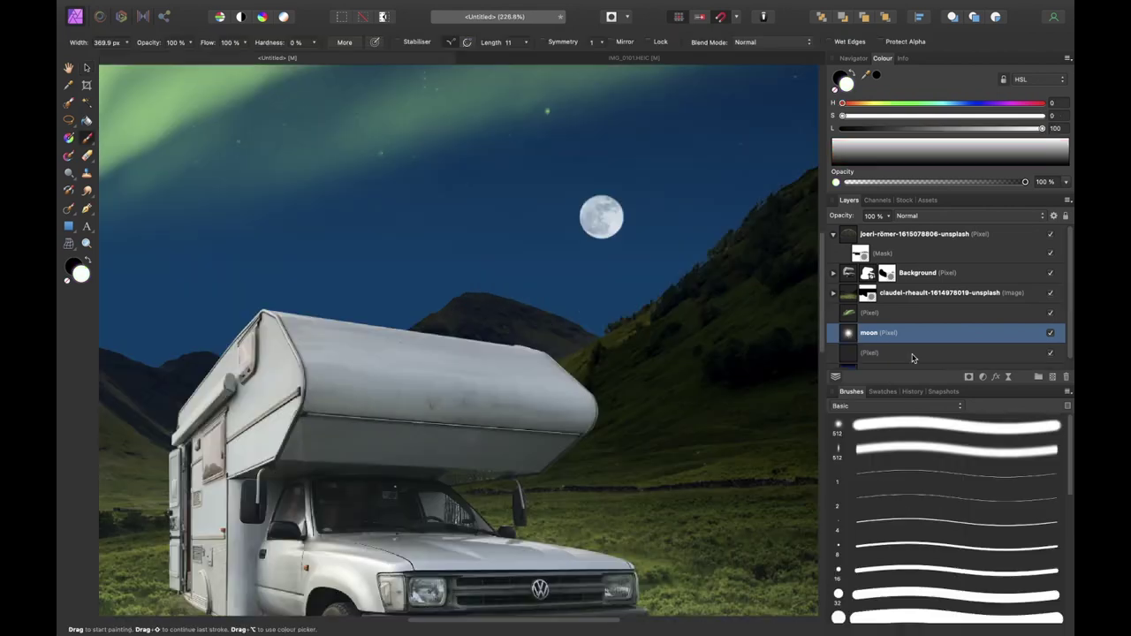
left_click(904, 354)
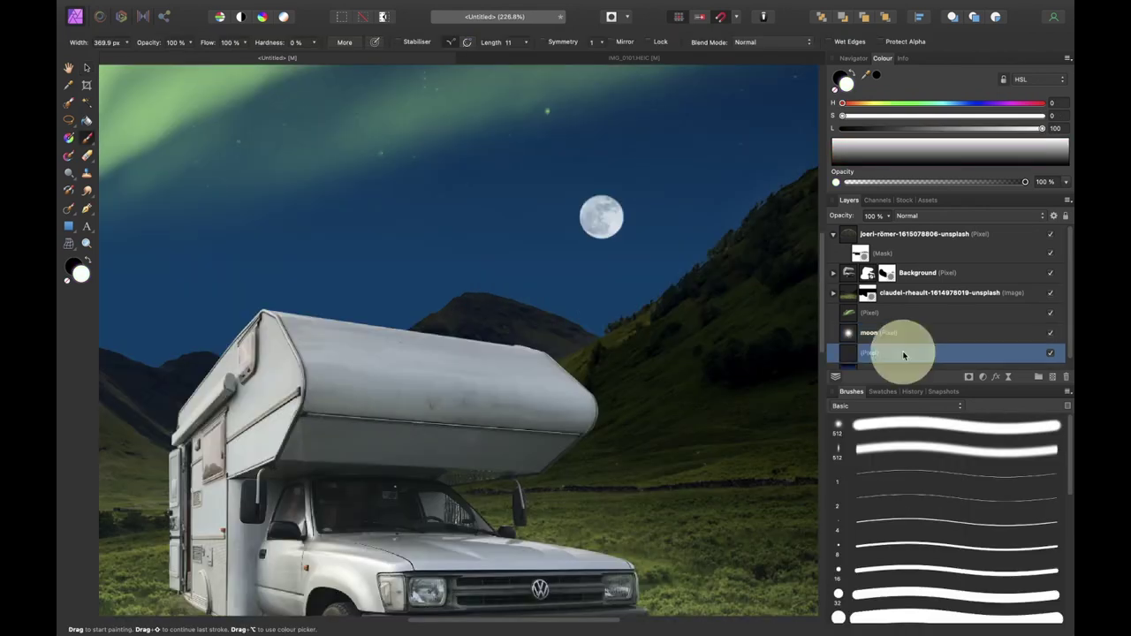
mouse_move(658, 226)
left_mouse_down()
mouse_move(669, 214)
mouse_move(606, 222)
left_mouse_up()
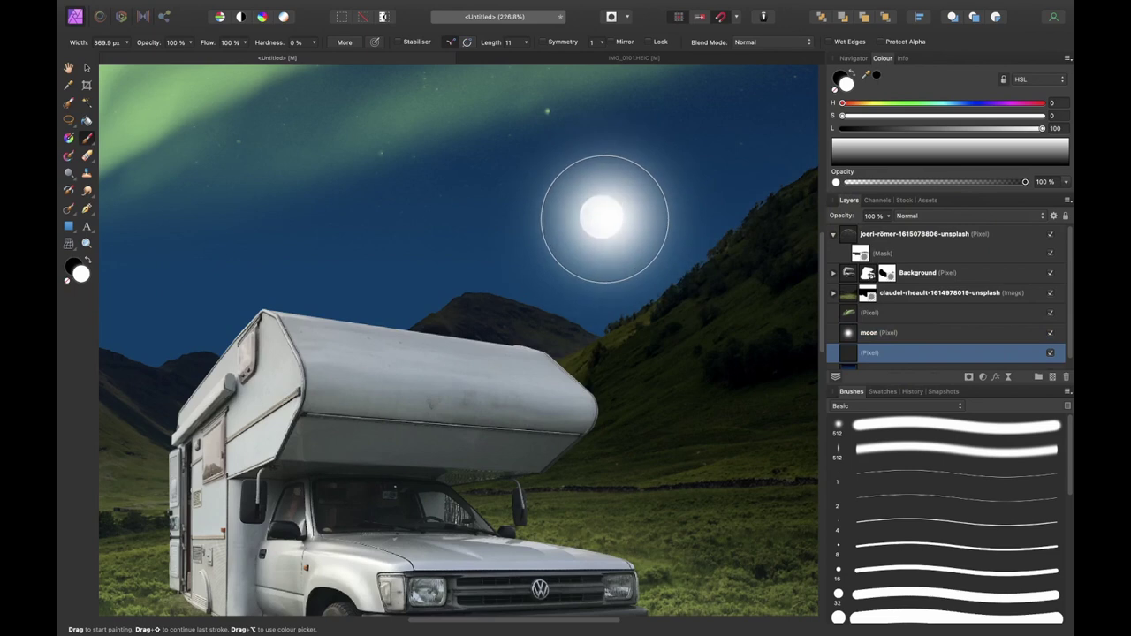
left_click(603, 219)
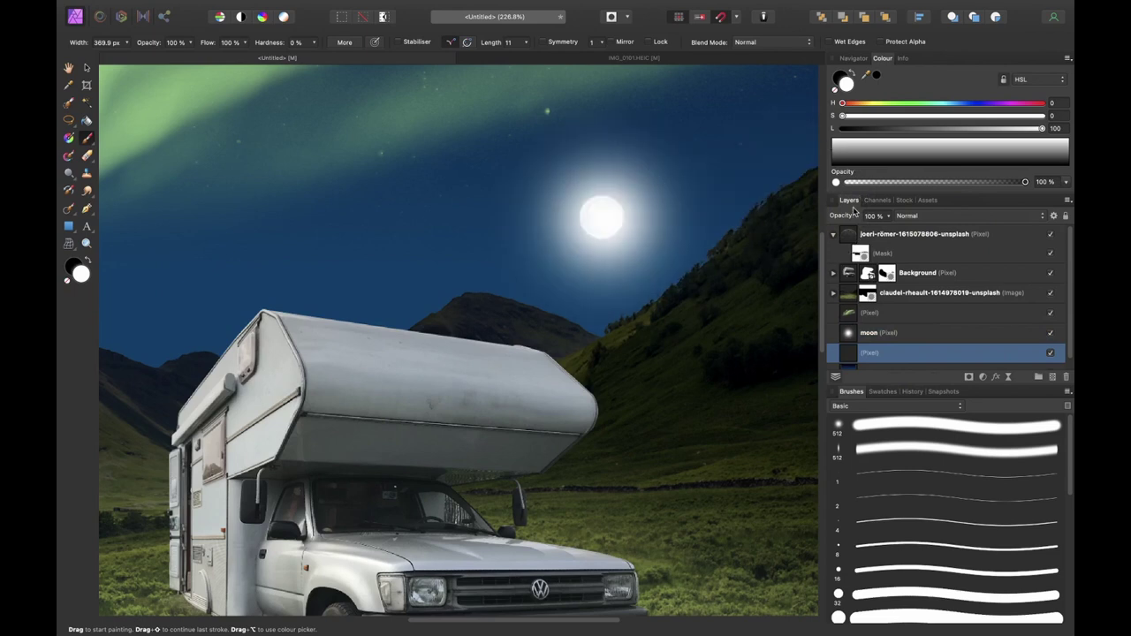
Undo the last glow stamp, try a smaller one of about 193 px behind the moon and undo it
key("super+z")
key("bracketleft")
key("bracketleft")
key("bracketleft")
left_click(604, 215)
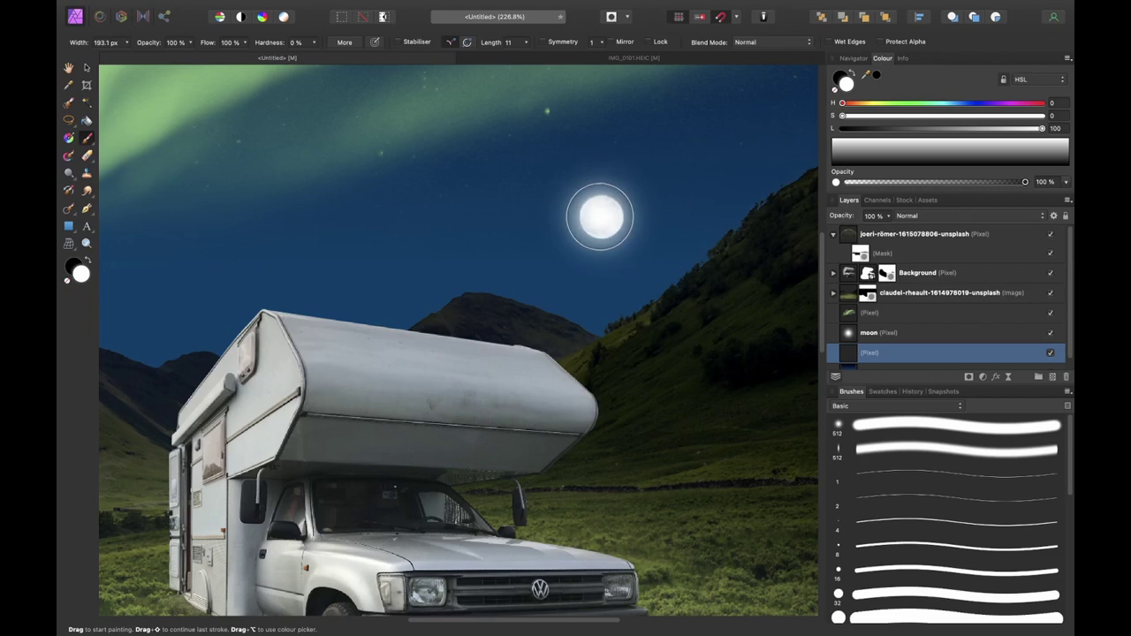
key("super+z")
Lower the glow layer's opacity to about 63 % and move the moon and glow together into the sky's upper-left corner
key("v")
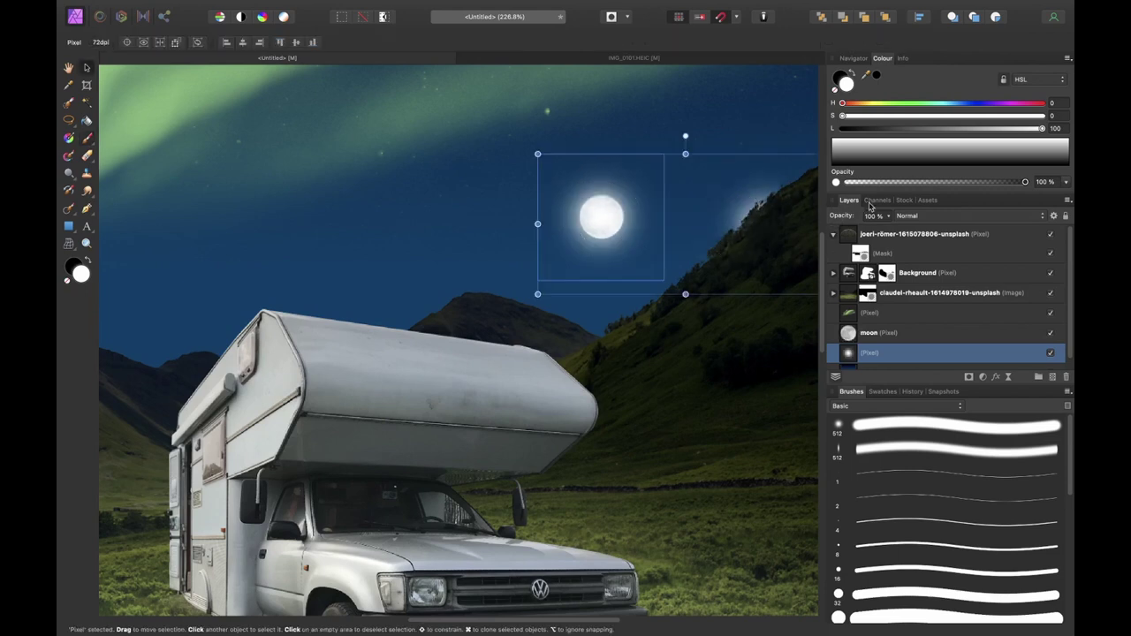
left_click_drag(846, 221, 831, 220)
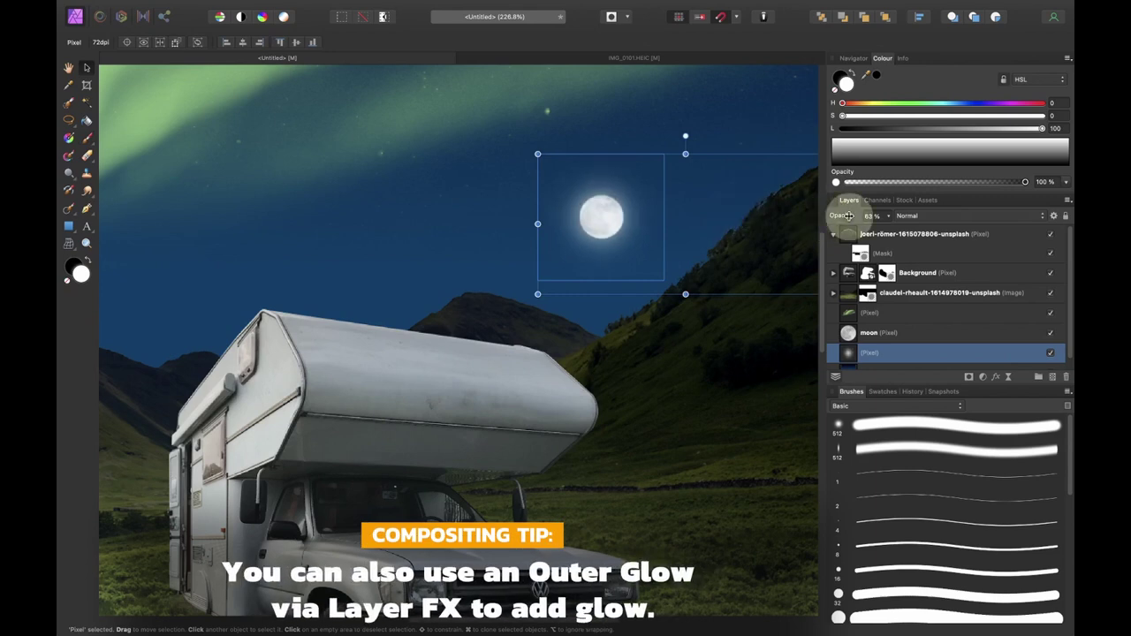
key("super+0")
left_click(844, 333, "shift")
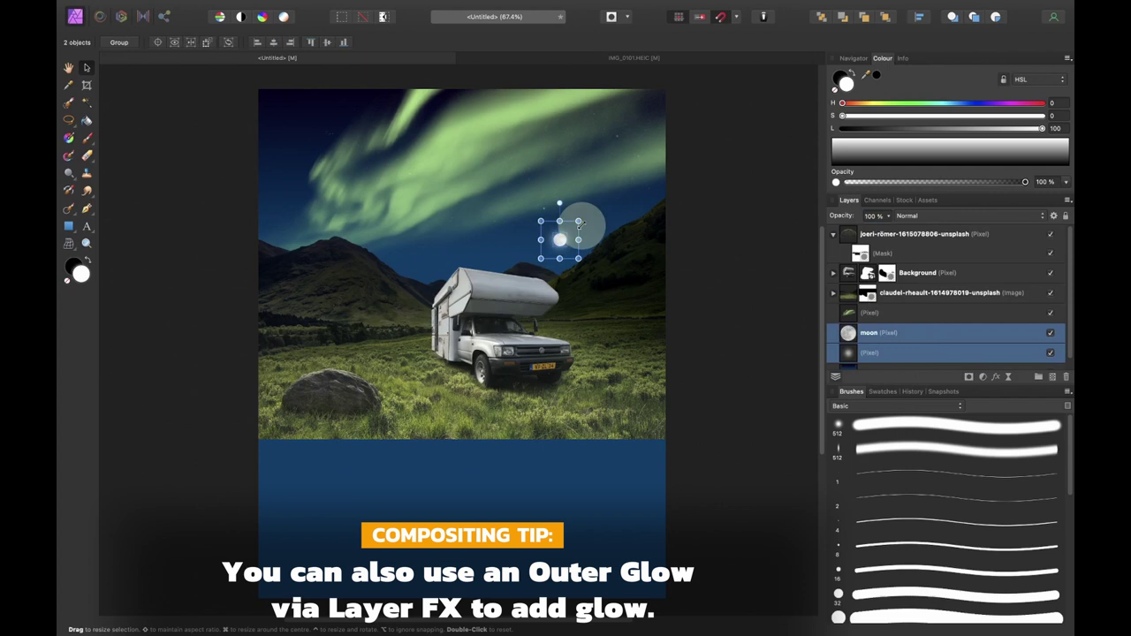
left_click_drag(559, 239, 290, 114)
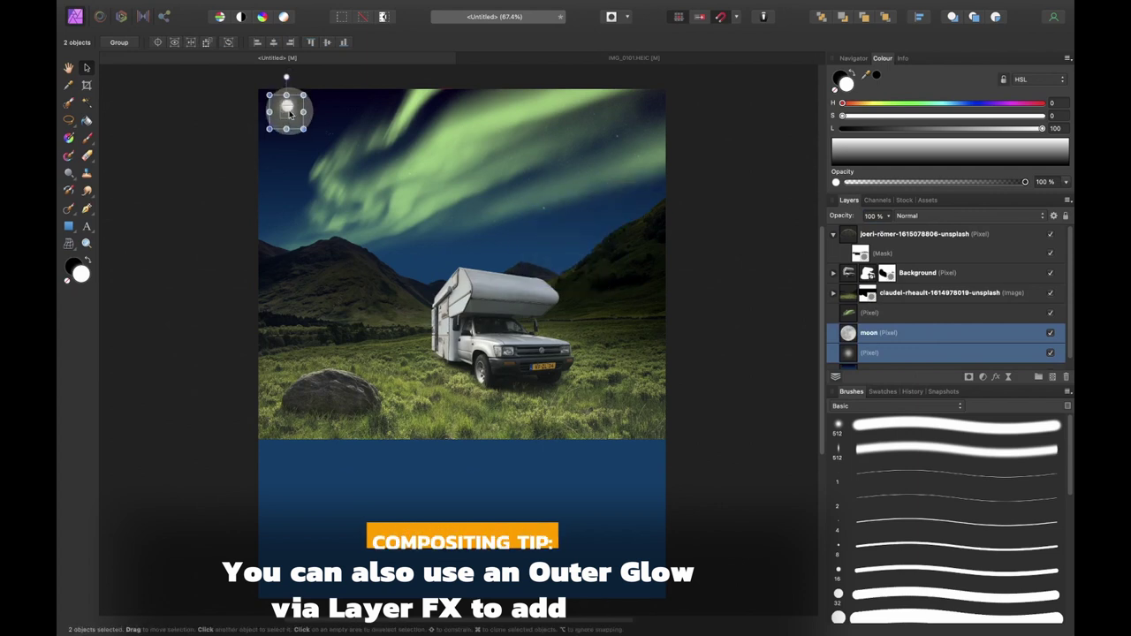
Stamp the 2000 px IAMRENSI Night star brush across the sky on a layer named stars and compress the layer's height
left_click(897, 405)
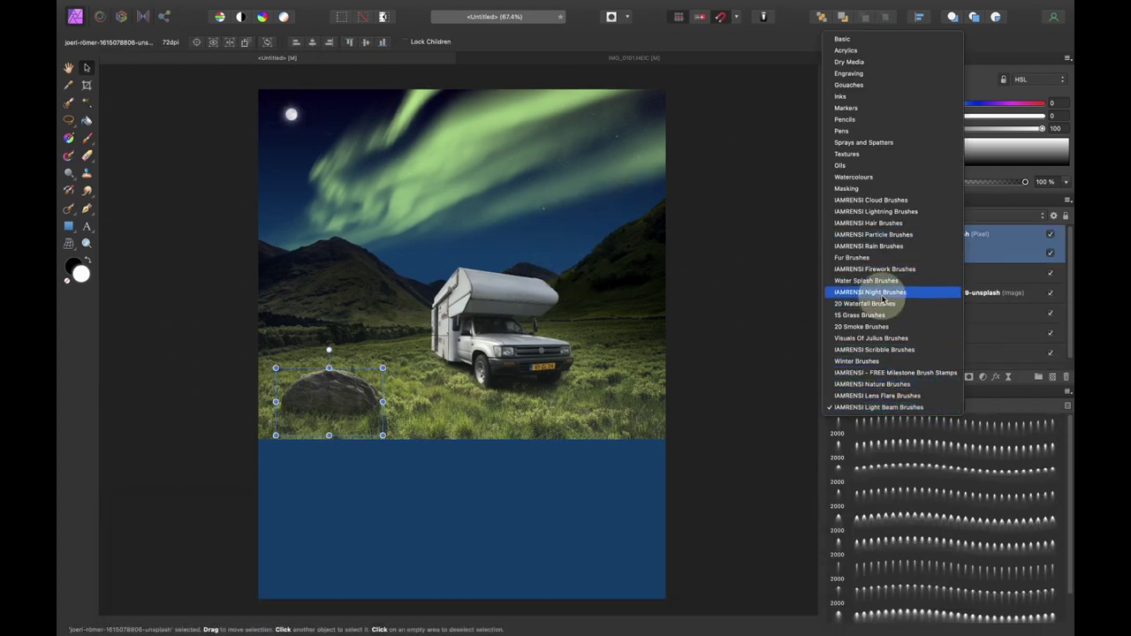
left_click(883, 292)
scroll(897, 358, "down", 1)
double_click(866, 340)
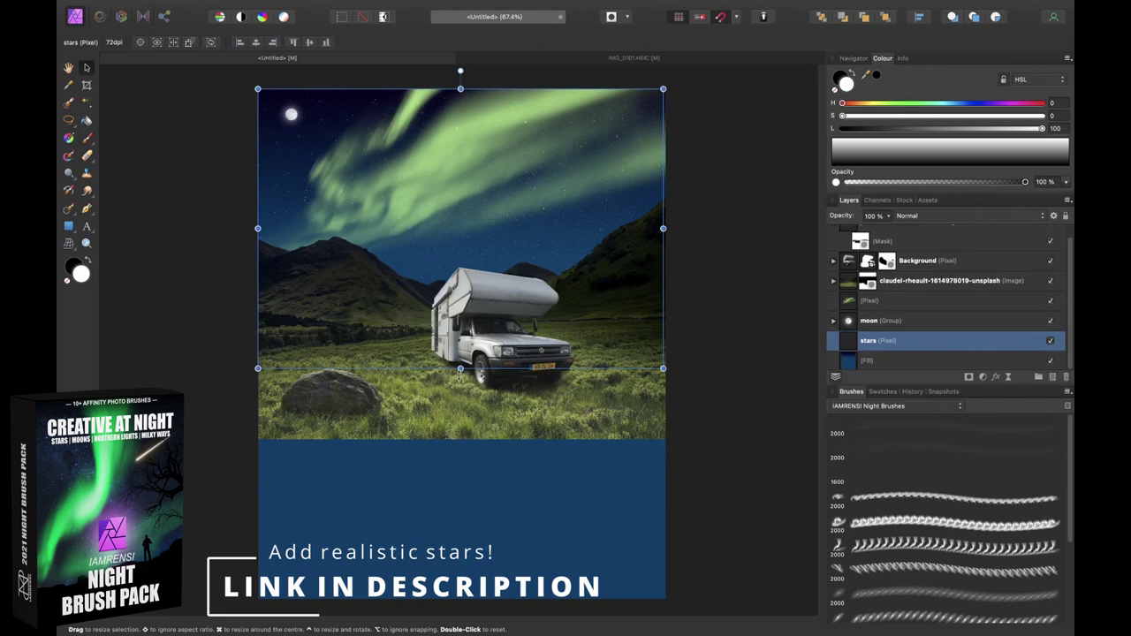
left_click_drag(460, 365, 472, 301)
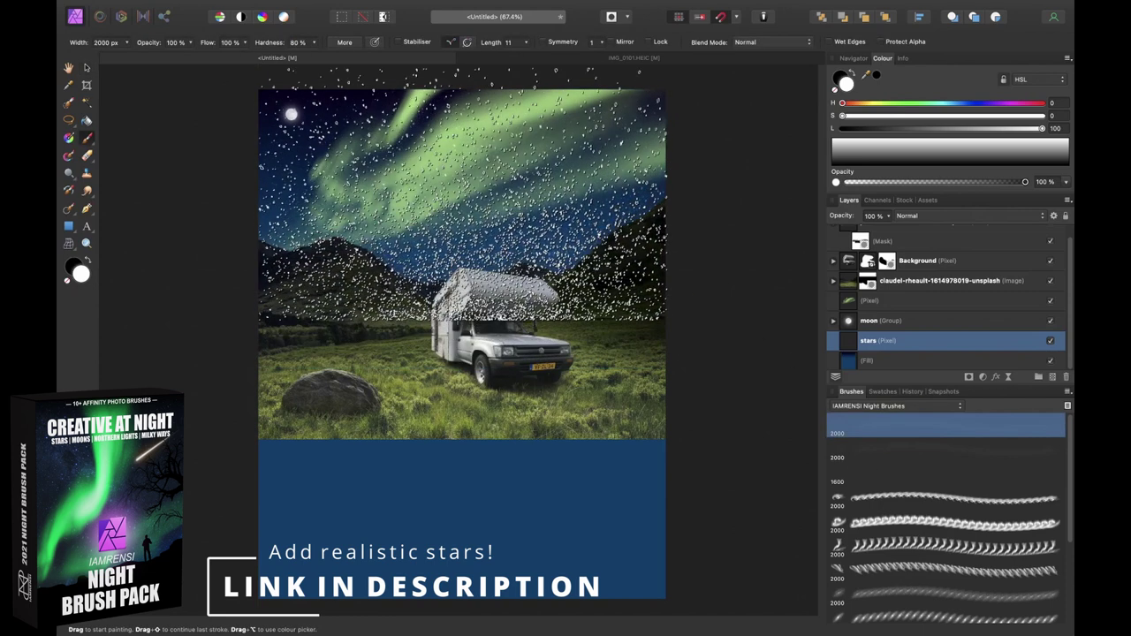
mouse_move(460, 368)
left_mouse_down()
mouse_move(461, 320)
mouse_move(462, 351)
left_mouse_up()
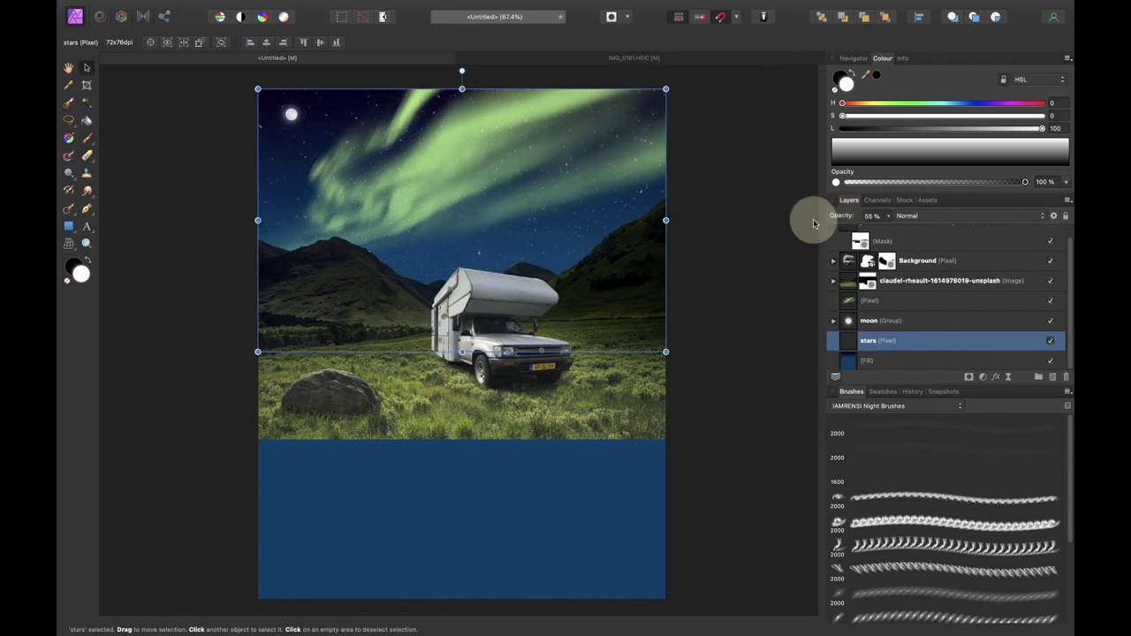
Delete the stars layer and stamp the 1600 px IAMRENSI Night star brush across the image on a new pixel layer
key("Delete")
left_click(873, 474)
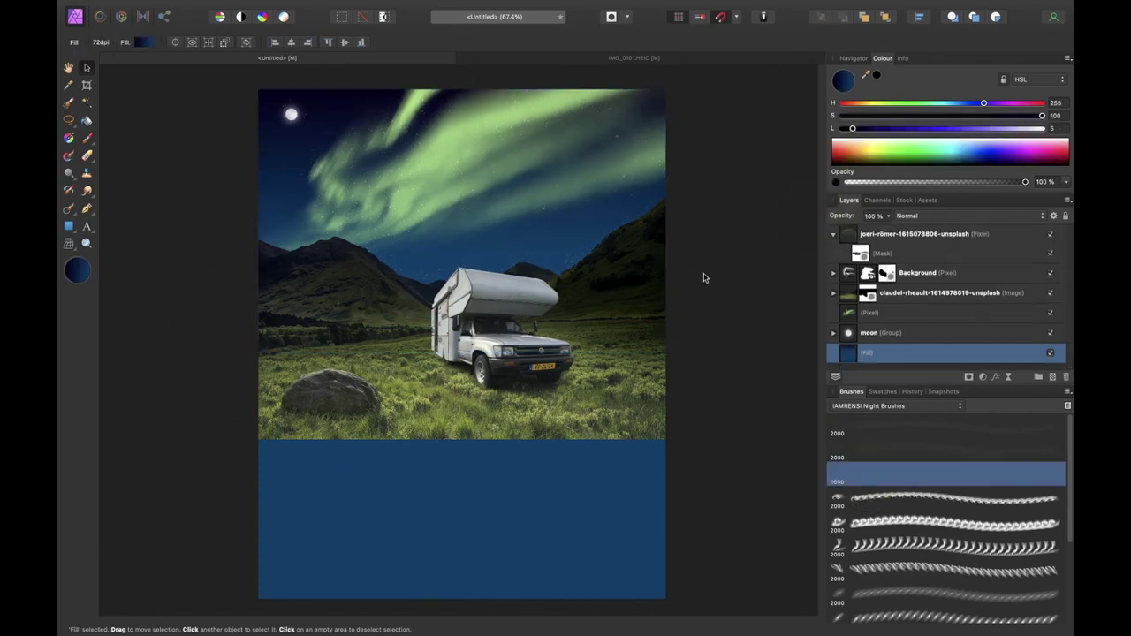
left_click(1056, 379)
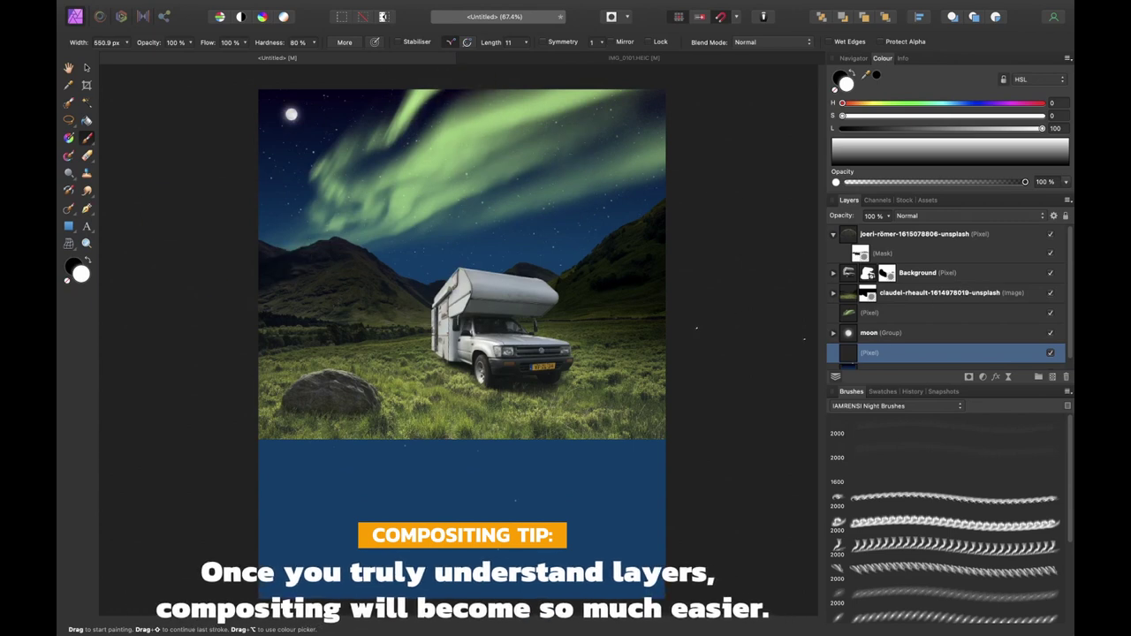
Recolour the lower stop of the sky's gradient fill to teal, hue 188 and lightness 28, and extend the gradient further down
scroll(871, 343, "down", 1)
left_click(870, 362)
key("g")
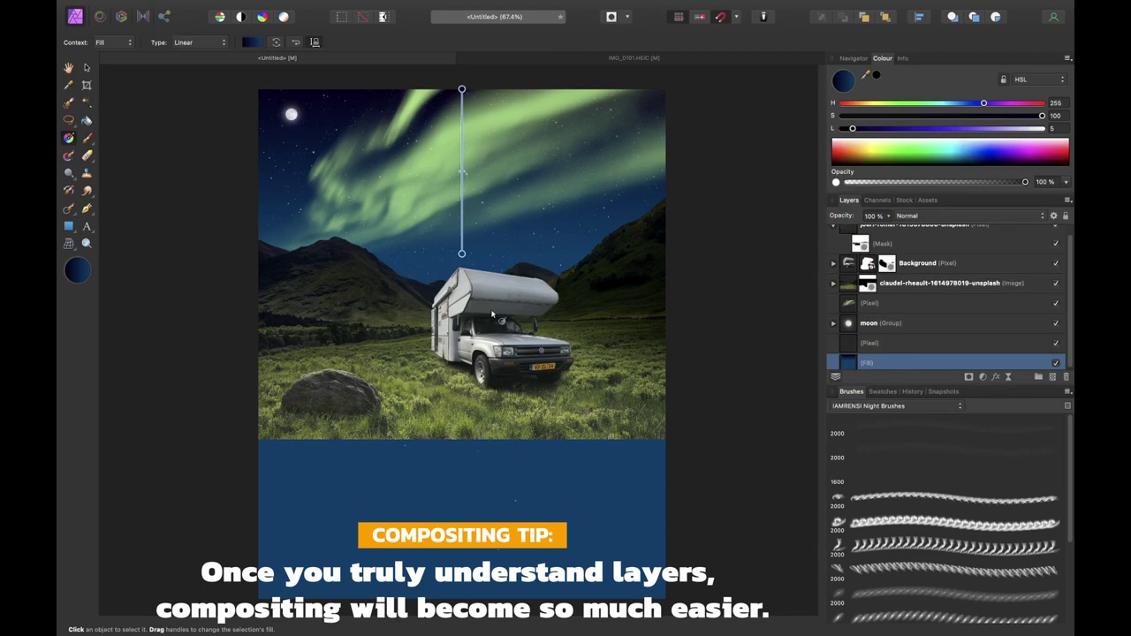
left_click(969, 104)
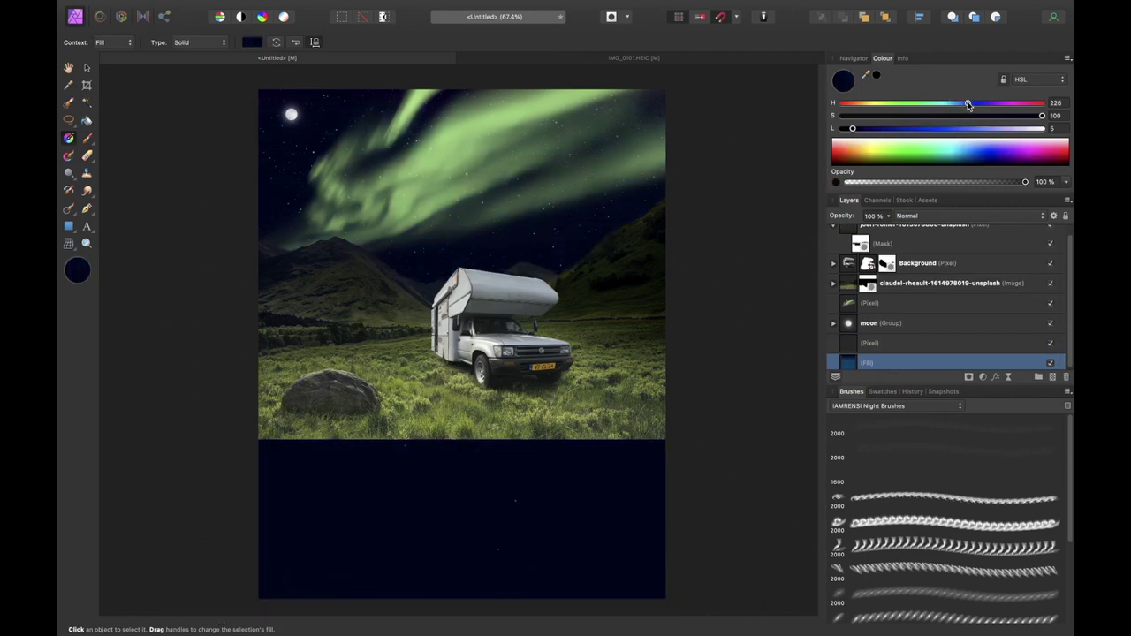
key("super+z")
left_click(457, 252)
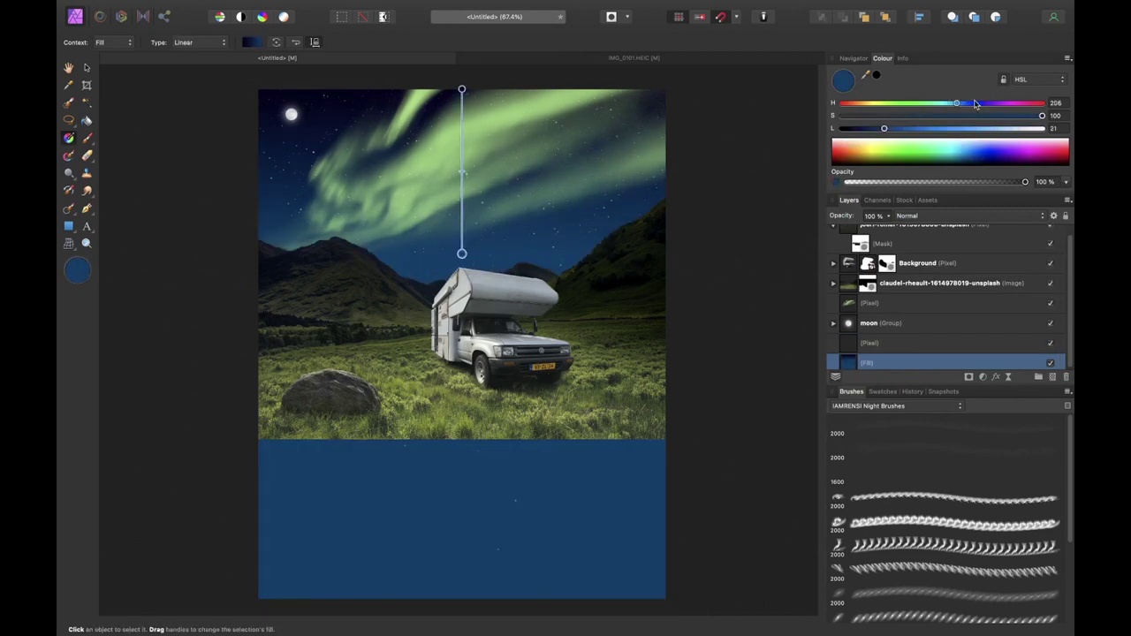
left_click_drag(928, 129, 946, 104)
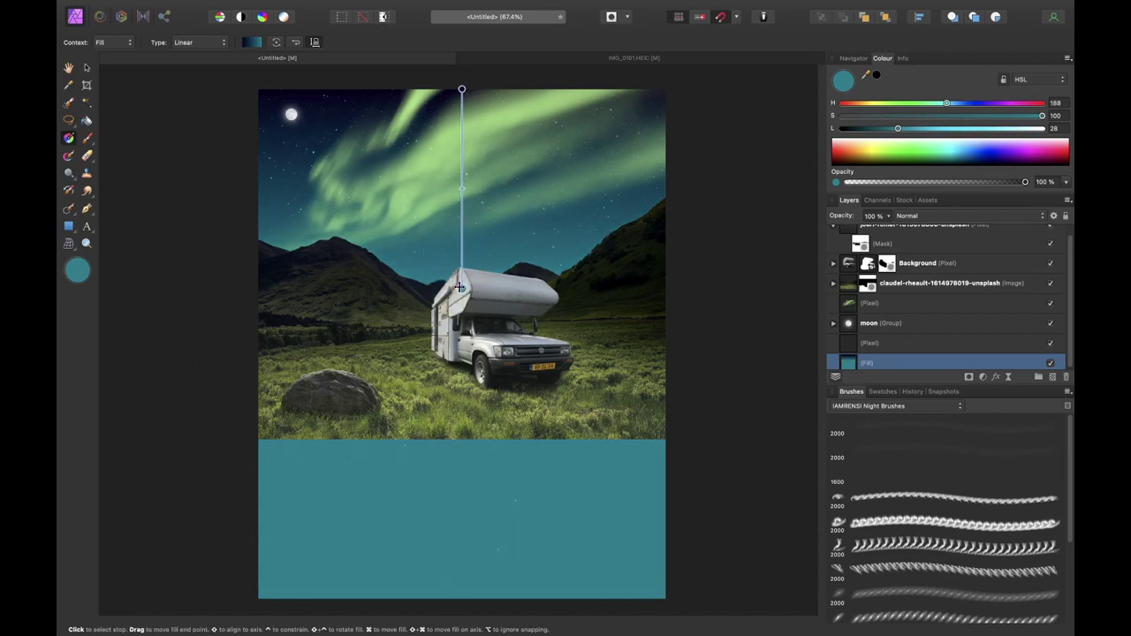
Place the rens-2 asset from the IAMRENSI B-DAY CHALLENGE set on the canvas and scale the man down to about a third
left_click(929, 281)
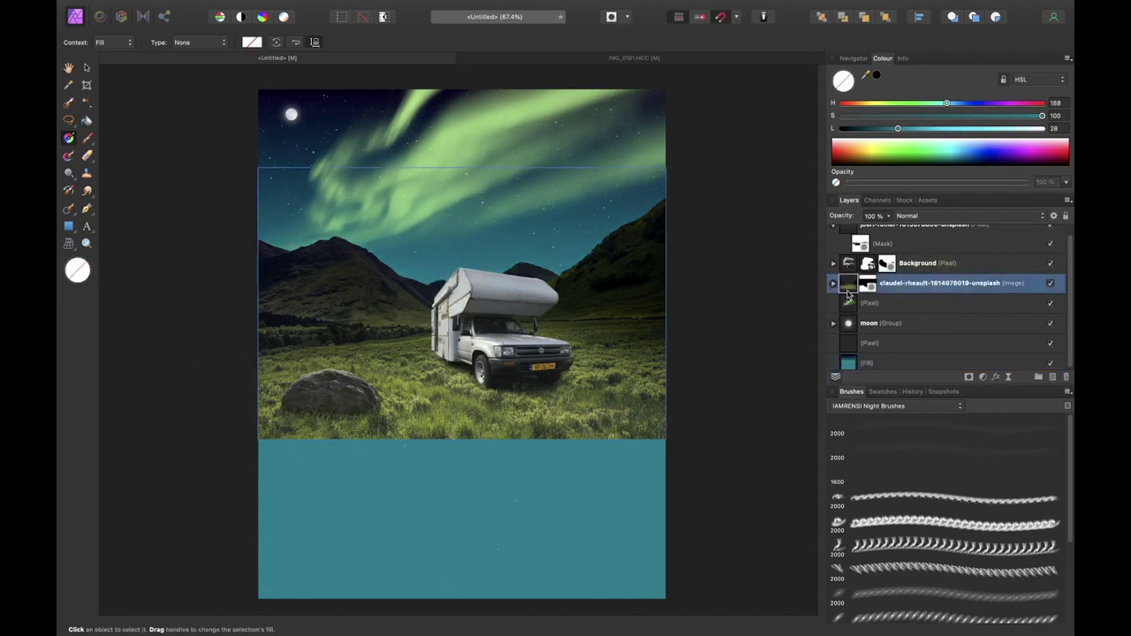
left_click(904, 200)
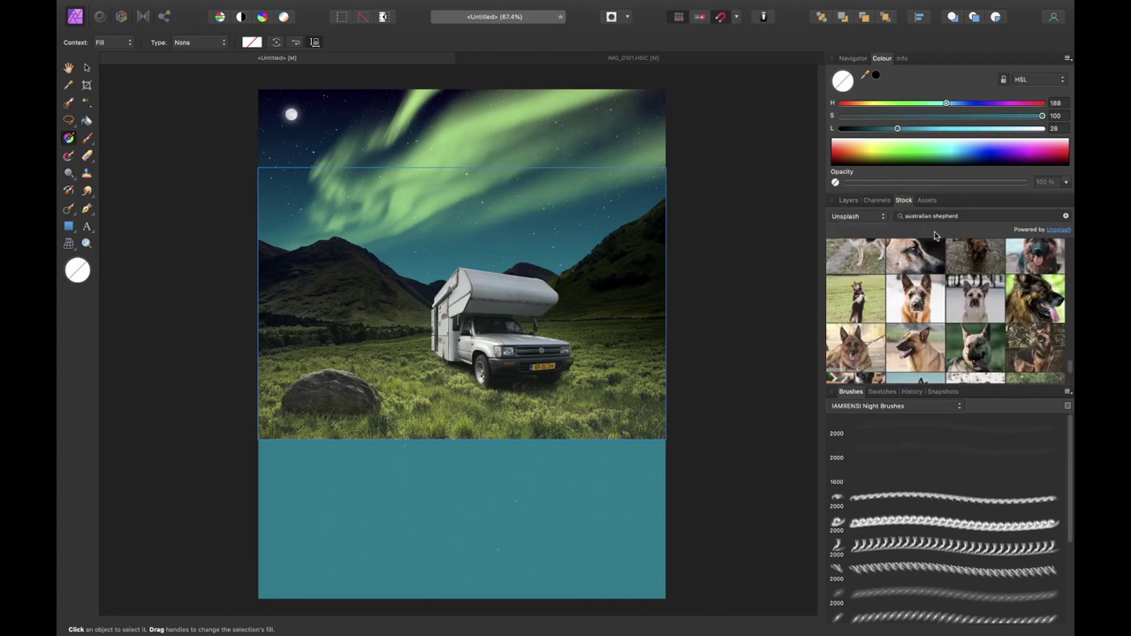
left_click(928, 201)
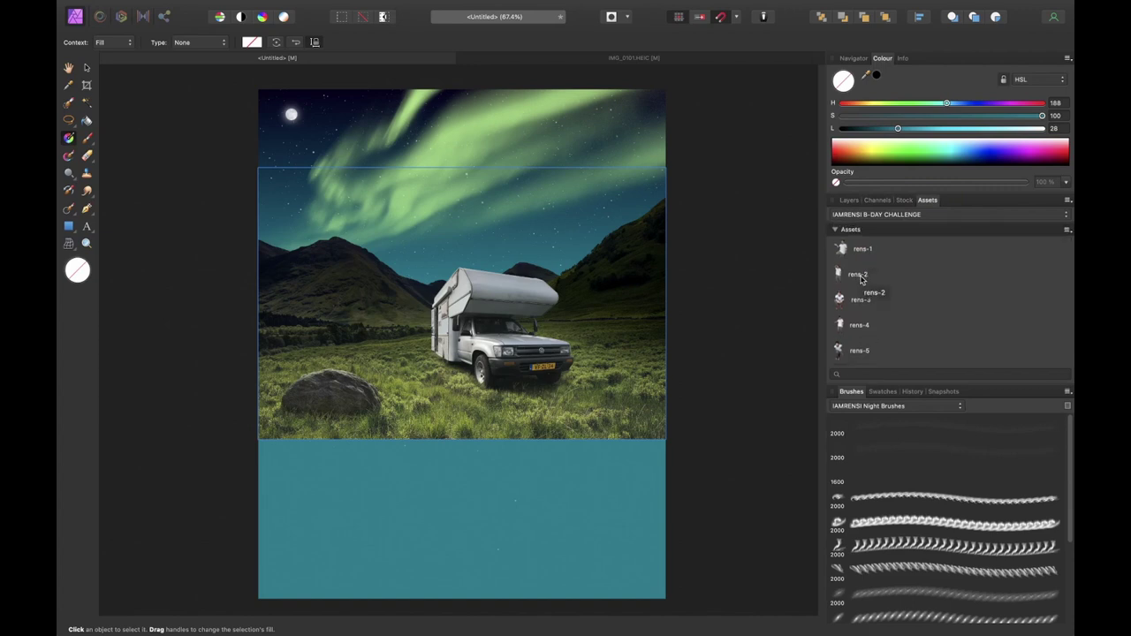
left_click_drag(862, 281, 508, 318)
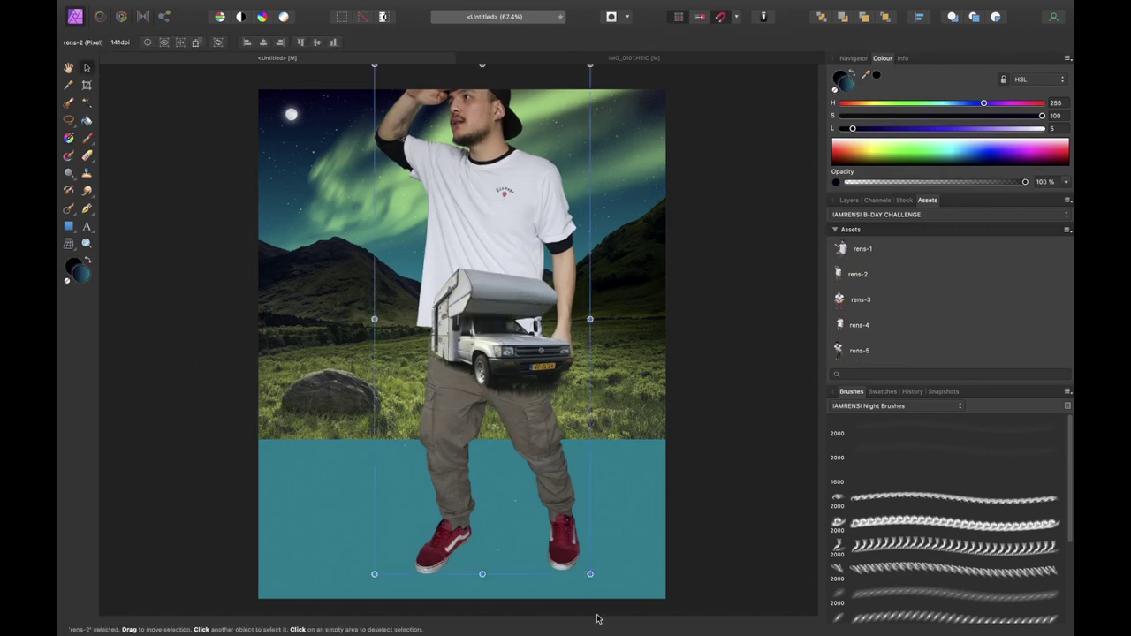
left_click_drag(589, 574, 445, 441)
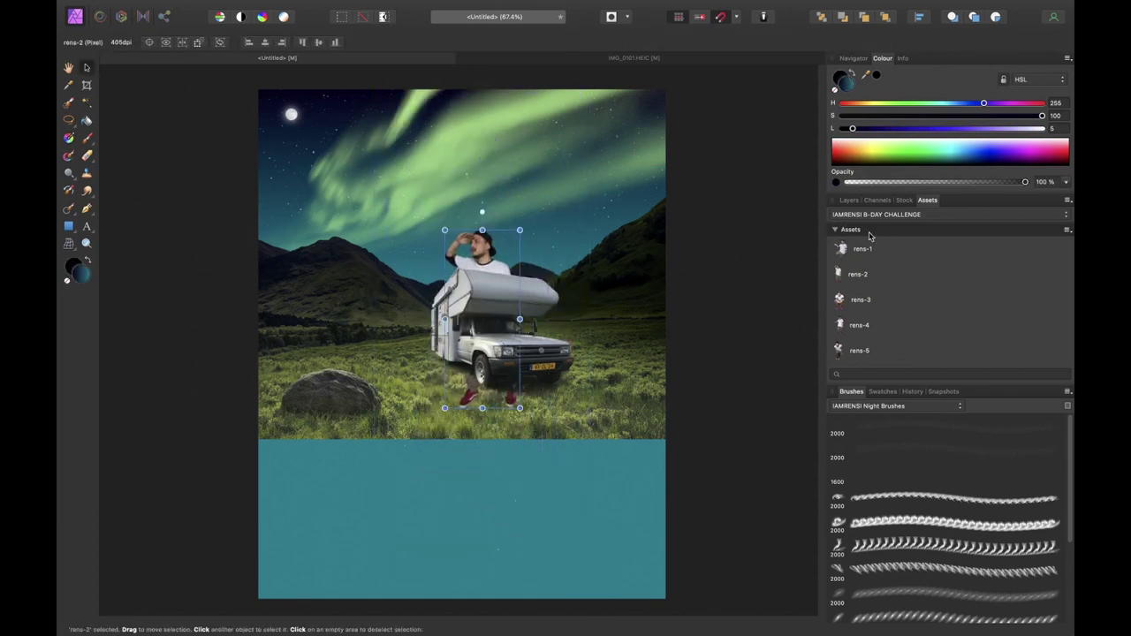
Move the rens-2 layer to the top of the layer stack, above the camper van
left_click(848, 201)
scroll(852, 296, "up", 1)
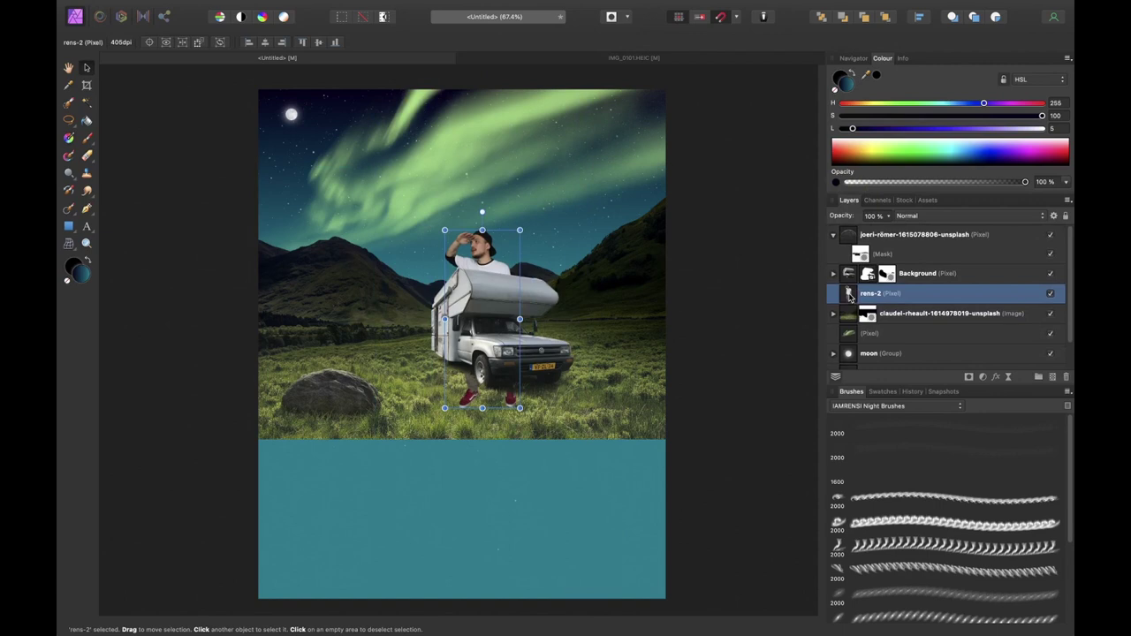
left_click_drag(852, 281, 875, 229)
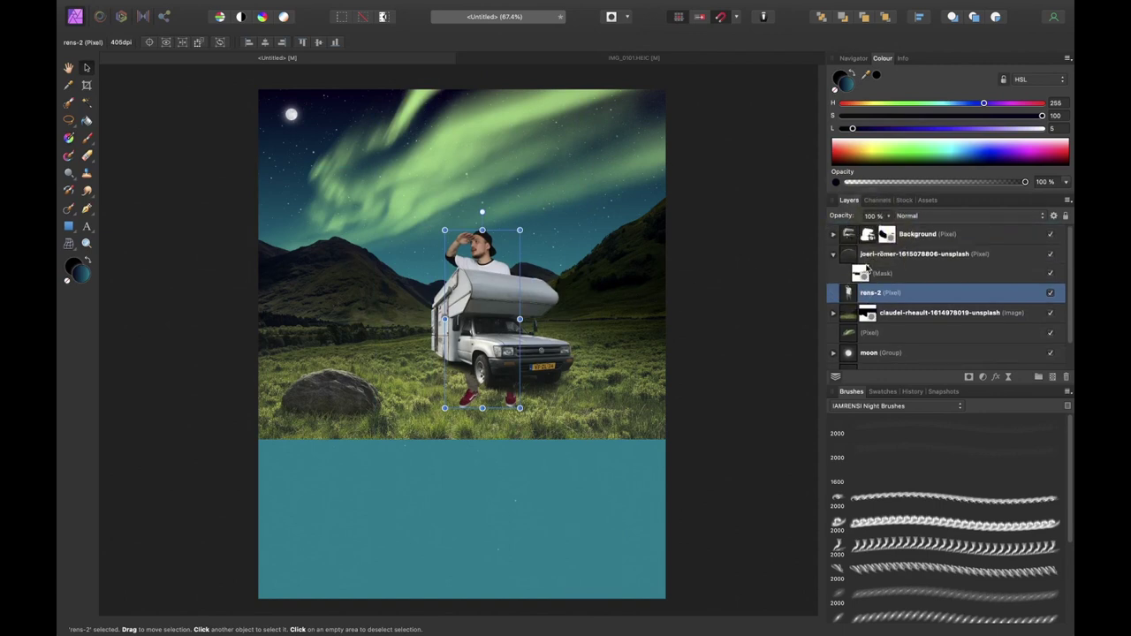
left_click_drag(849, 292, 884, 228)
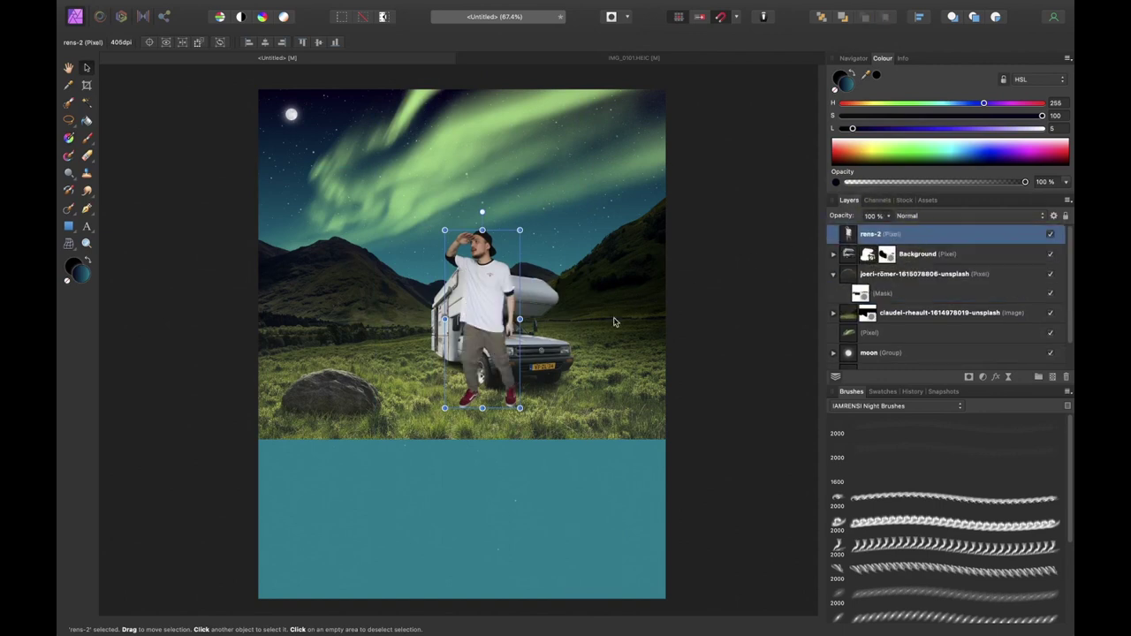
Flip the man horizontally, stand him on top of the boulder and scale him to slightly under 500 px high
right_click(496, 328)
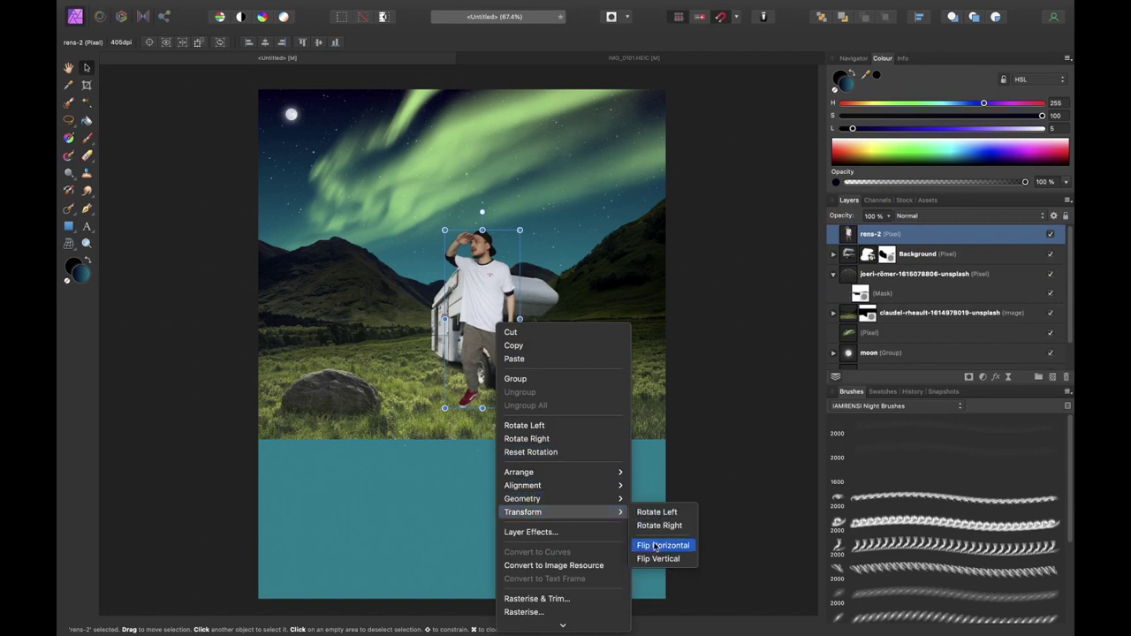
left_click(517, 439)
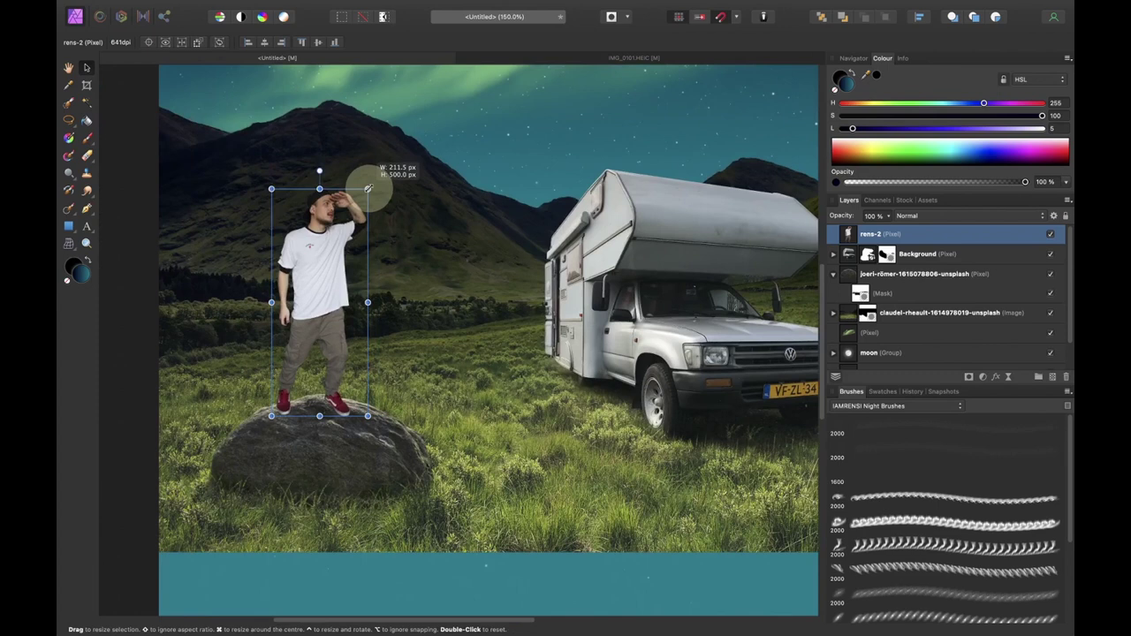
left_click_drag(368, 188, 365, 194)
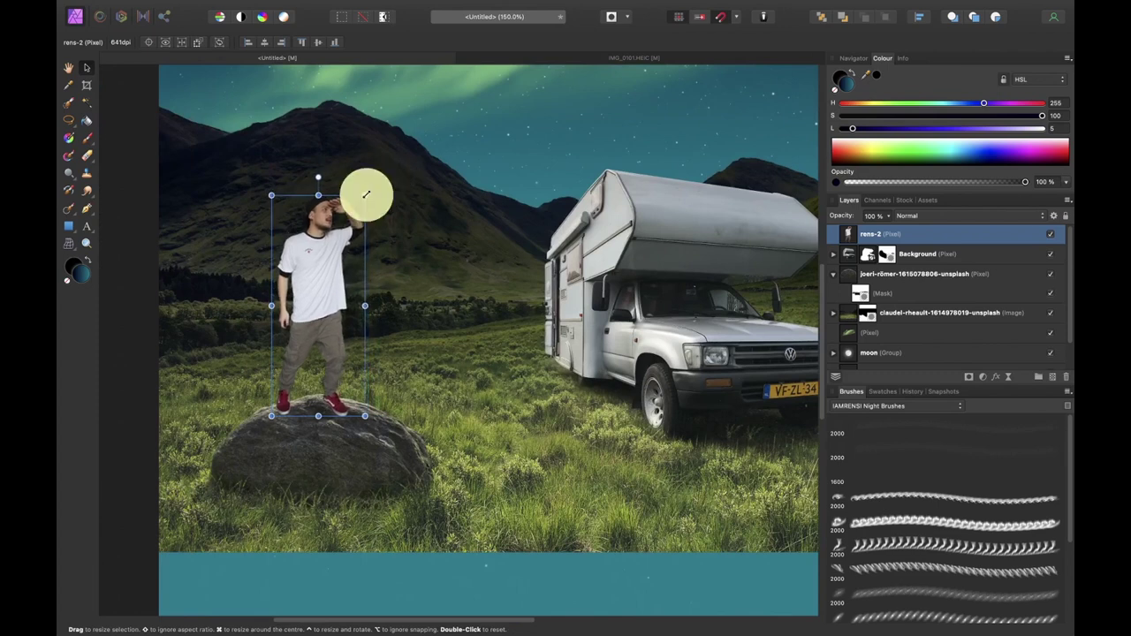
left_click_drag(326, 281, 338, 280)
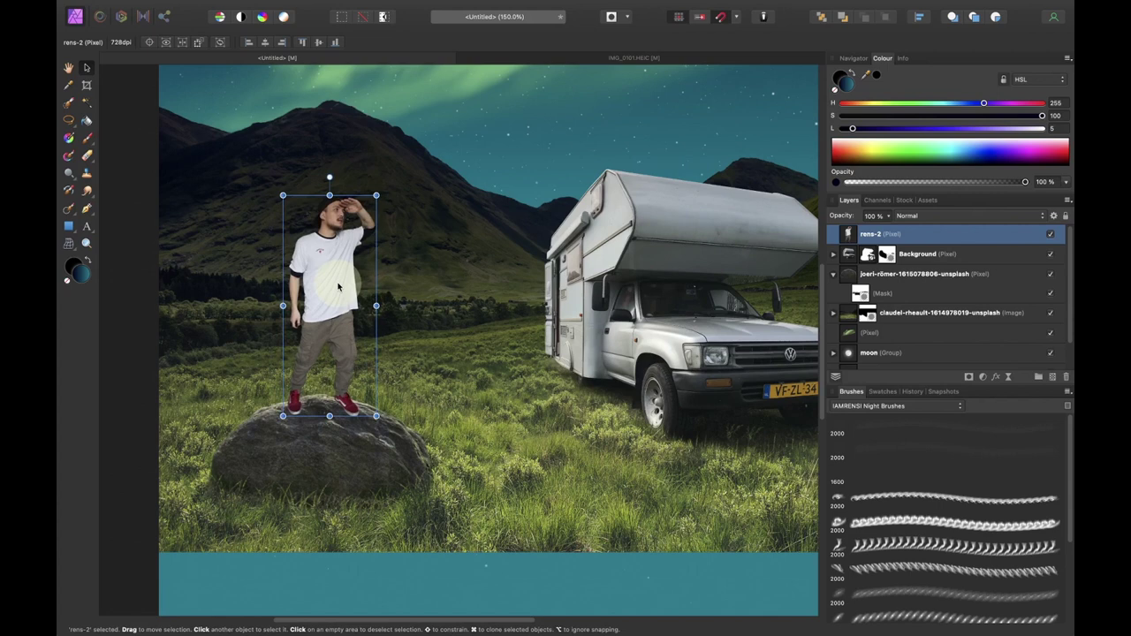
key("super+0")
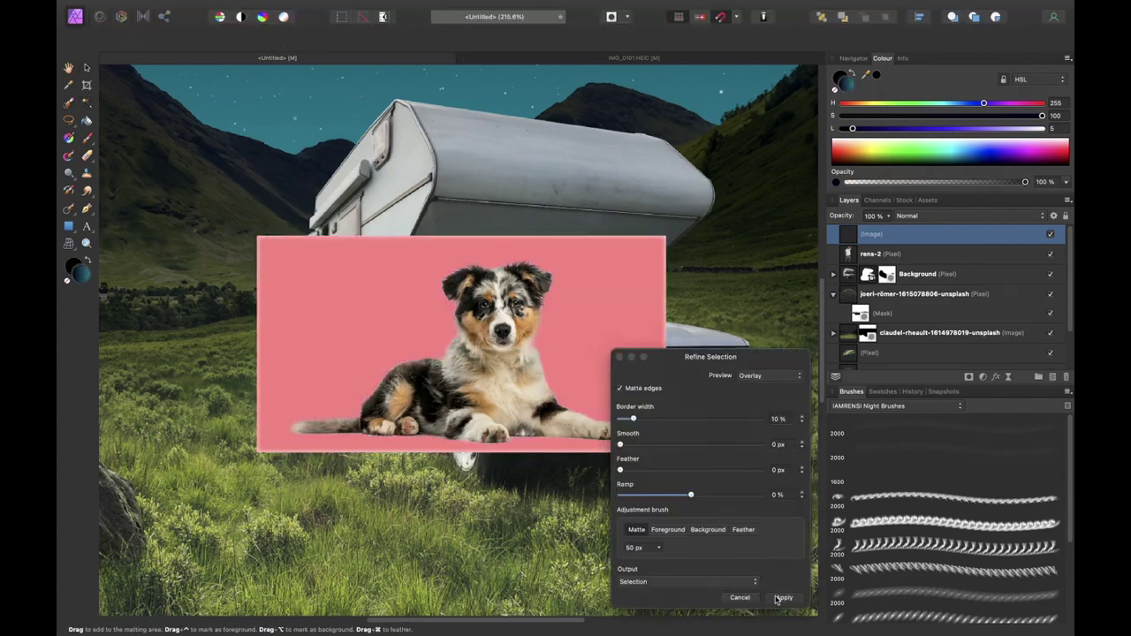
Mask the puppy photo with the refined selection and rasterise the cut-out into a pixel layer
left_click(708, 529)
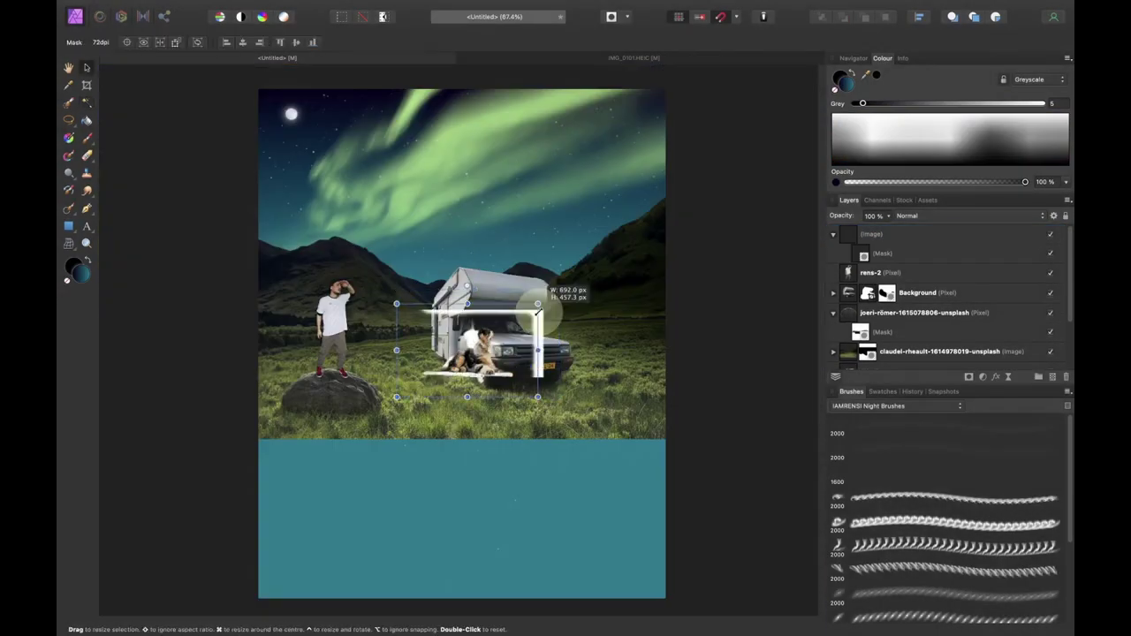
right_click(893, 235)
left_click(957, 482)
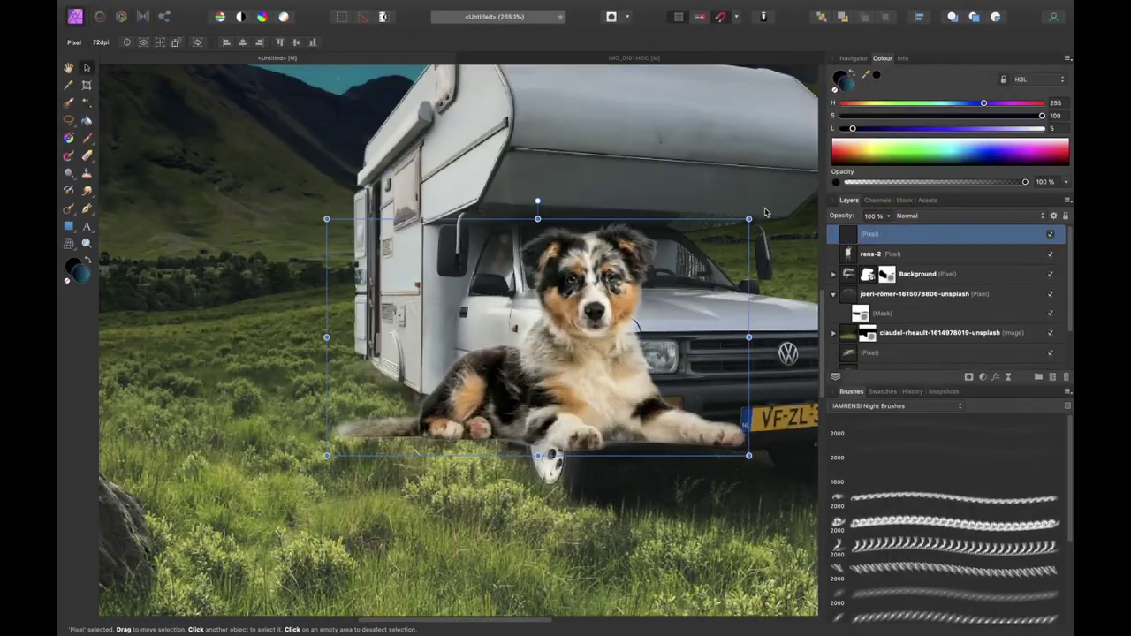
Scale the puppy cut-out down, place it on the camper van's roof and rotate it slightly to follow the roof line
left_click_drag(329, 455, 568, 297)
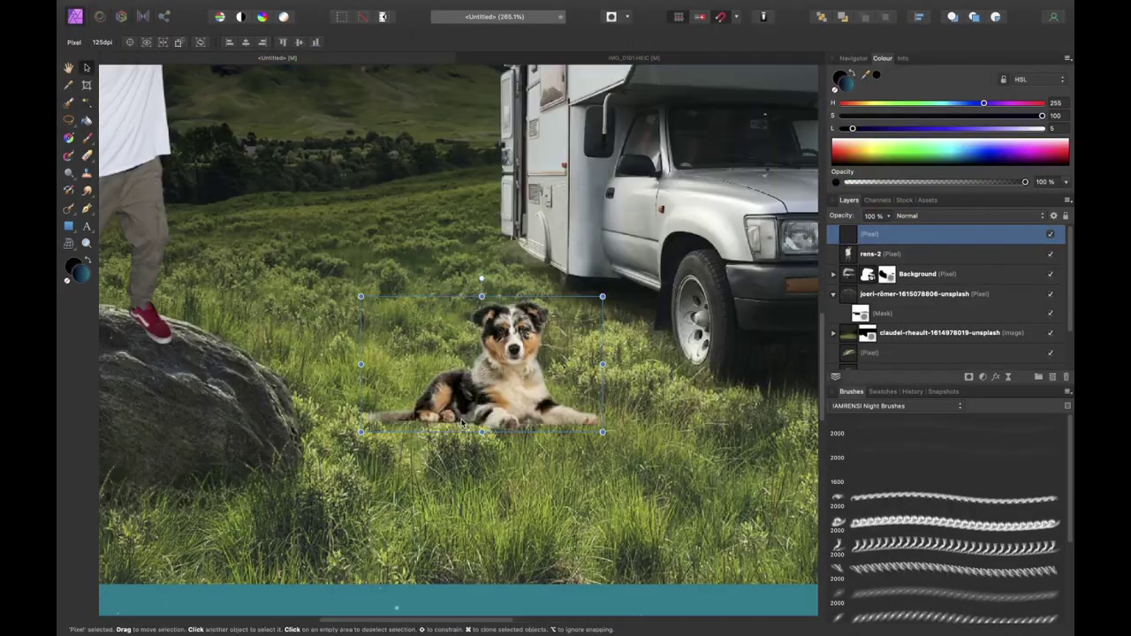
left_click_drag(460, 422, 730, 207)
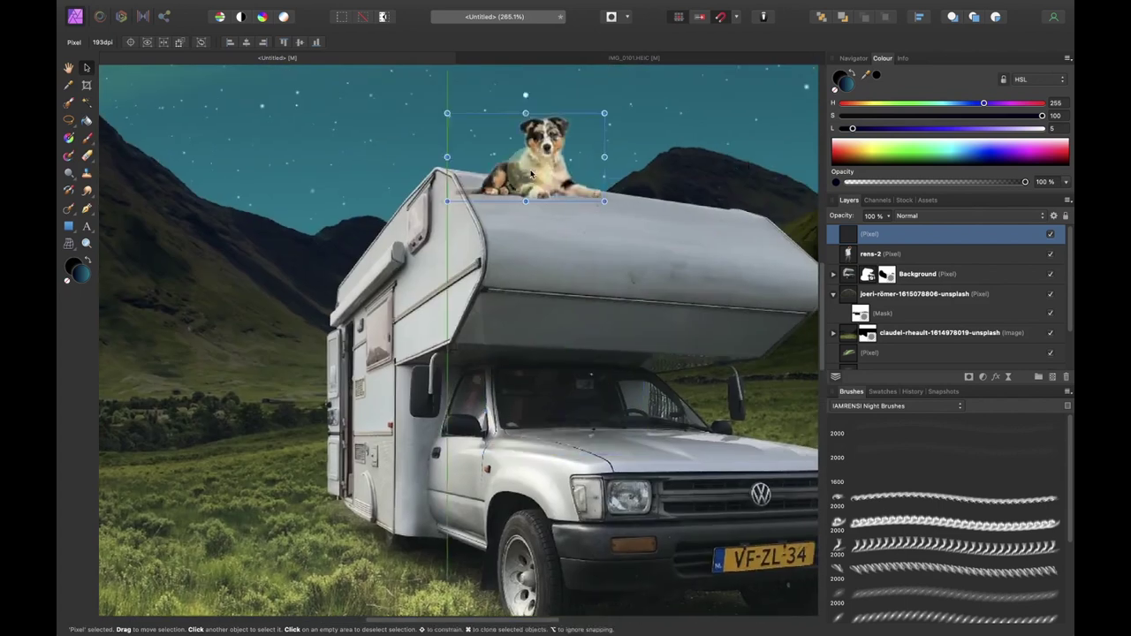
left_click_drag(599, 110, 601, 97)
left_click_drag(556, 146, 543, 139)
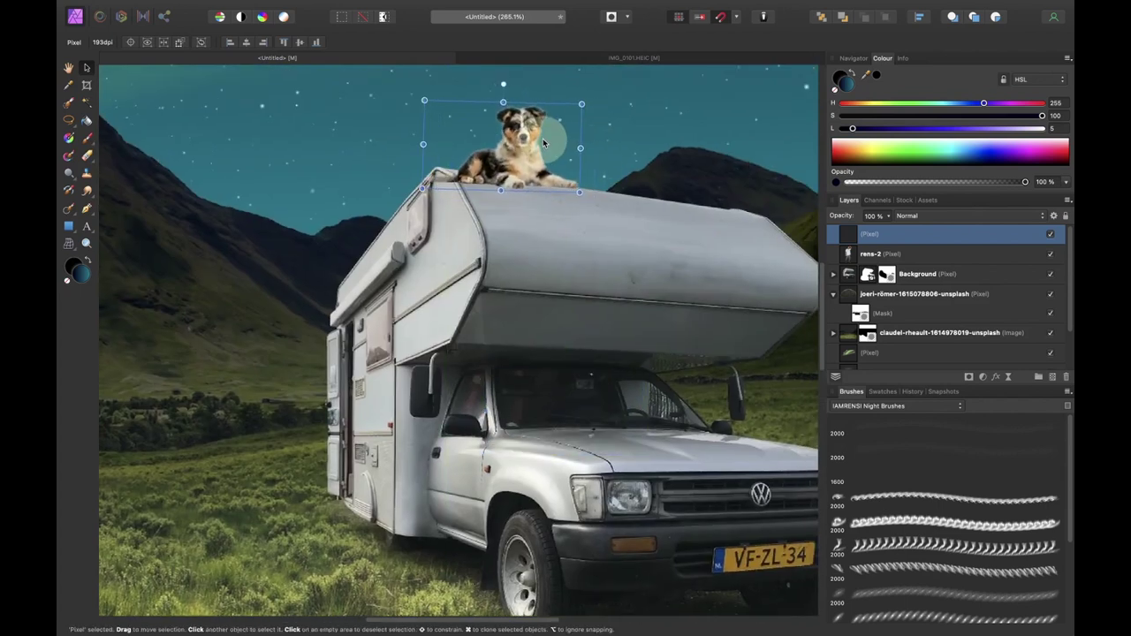
Move the puppy layer beneath the camper van layer and nudge the puppy so it sits behind the roof edge
left_click_drag(869, 234, 870, 280)
left_click_drag(557, 148, 553, 151)
key("super+0")
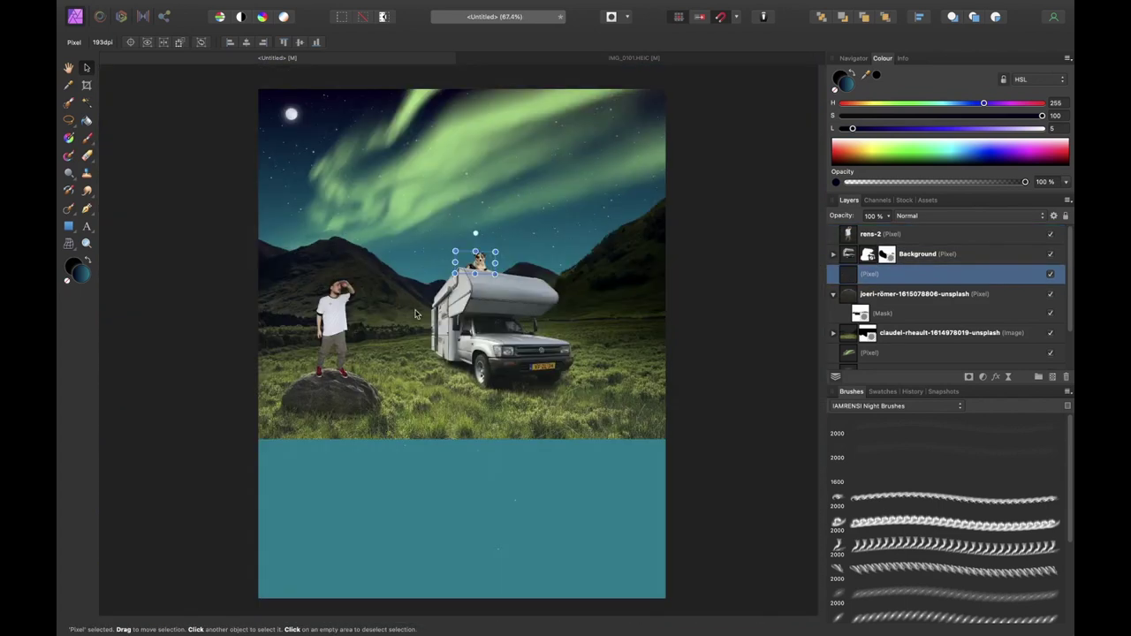
Enlarge the man on the boulder slightly and tilt him a few degrees counter-clockwise
left_click(330, 328)
scroll(330, 328, "up", 4)
left_click_drag(385, 233, 397, 203)
key("super+minus")
key("super+minus")
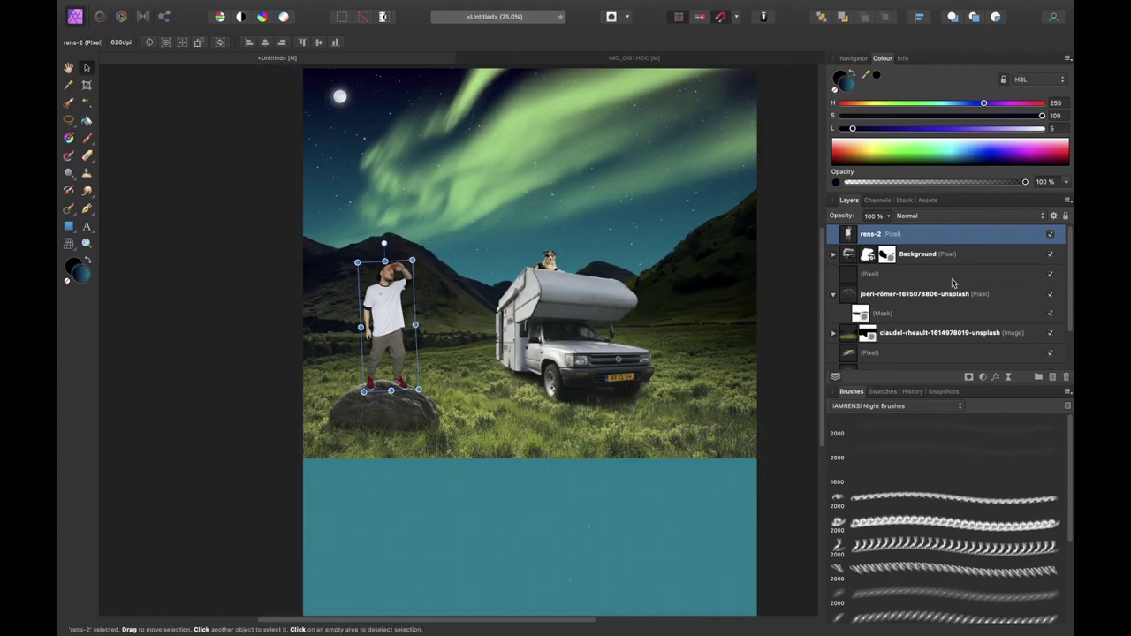
Select the man and the boulder together, move them down towards the valley photo's lower edge and enlarge them
left_click(952, 294, "super")
left_click_drag(370, 427, 365, 474)
left_click_drag(441, 313, 483, 260)
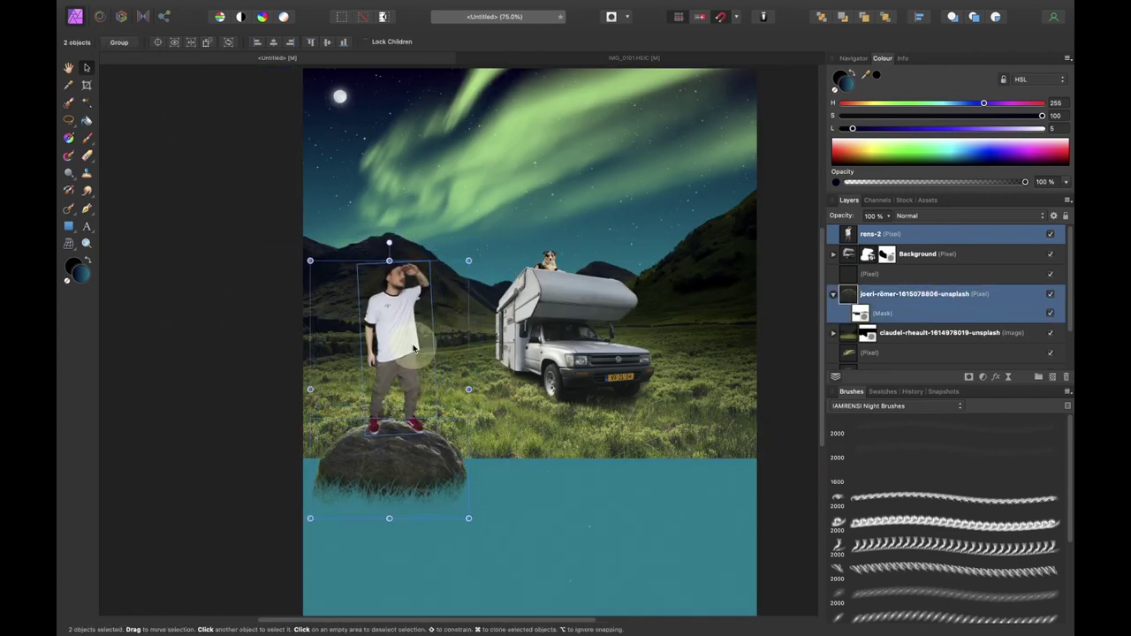
left_click(919, 254)
left_click(903, 200)
left_click(848, 200)
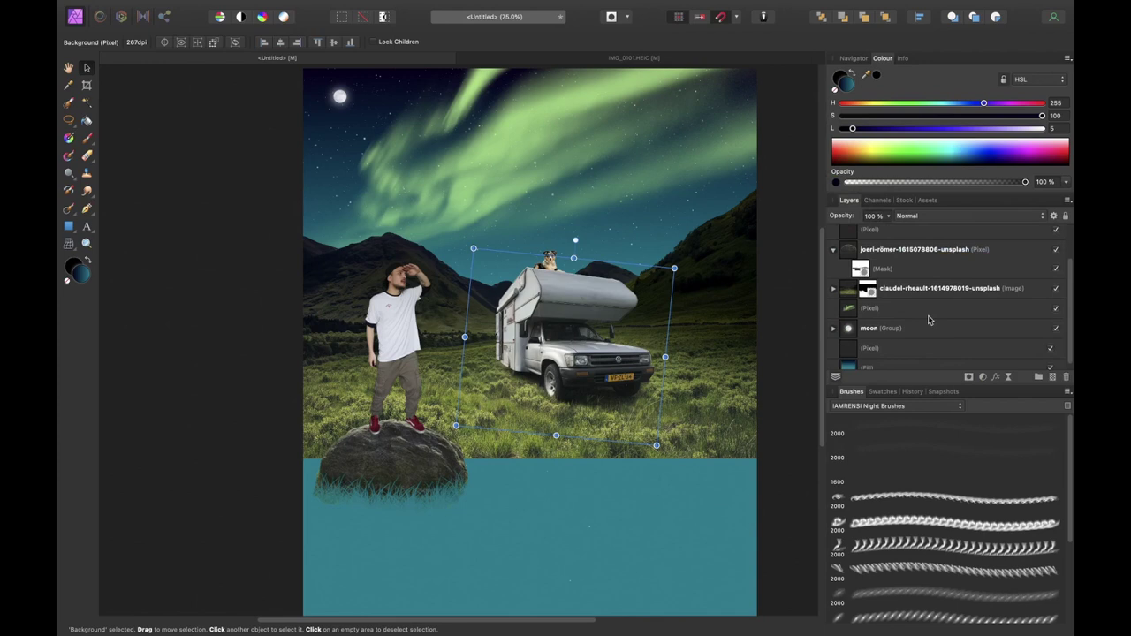
Duplicate the valley photo layer and enlarge the lower copy until its grass fills the empty area down to the canvas's bottom edge
left_click(913, 292)
key("super+j")
left_click(908, 306)
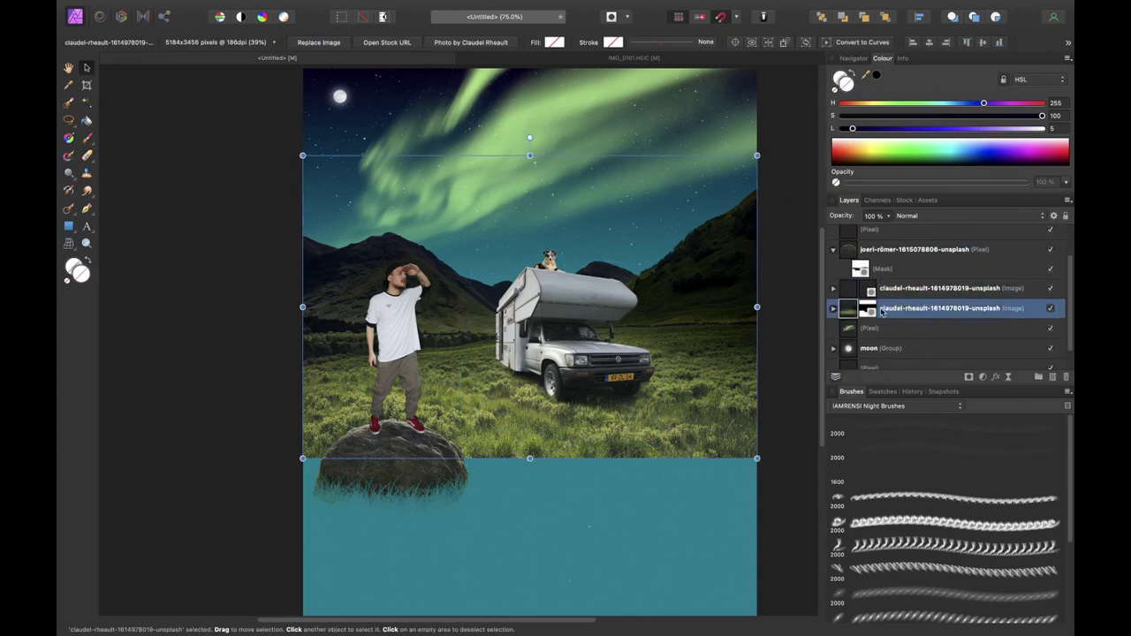
key("super+minus")
key("super+minus")
left_click_drag(560, 381, 654, 432)
key("super+0")
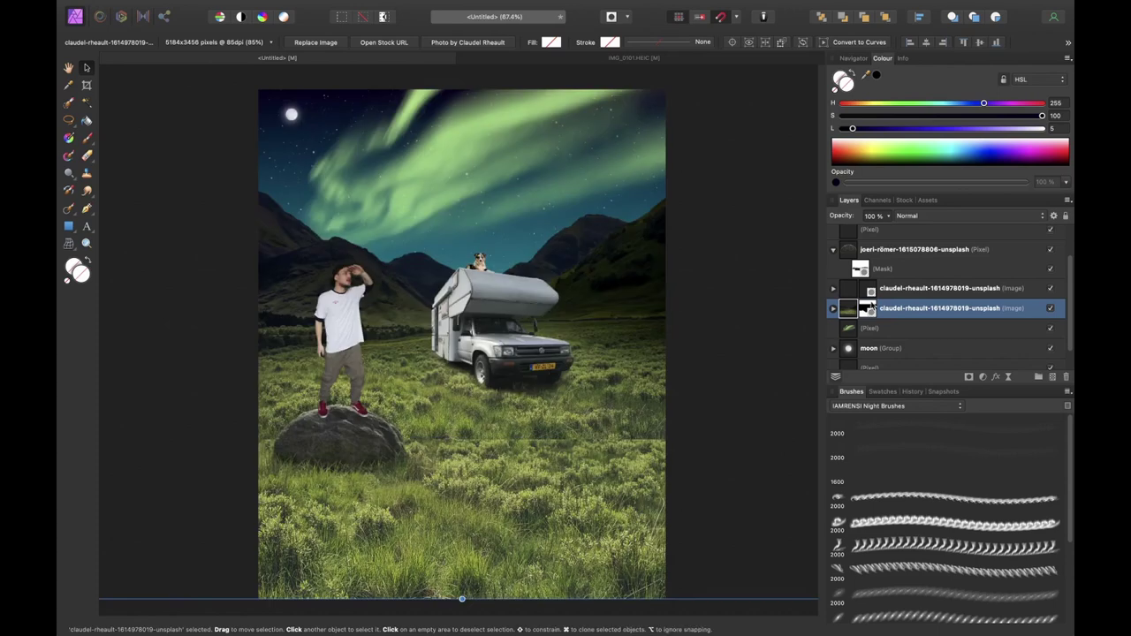
Add a second mask to the upper valley photo layer
left_click_drag(872, 306, 871, 293)
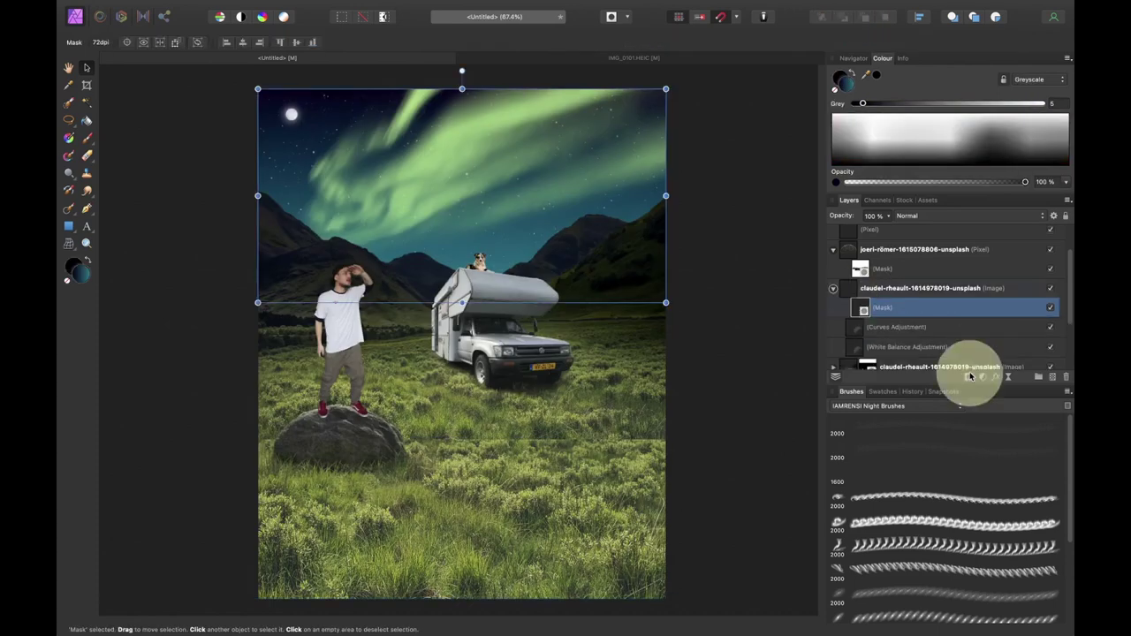
left_click(896, 295)
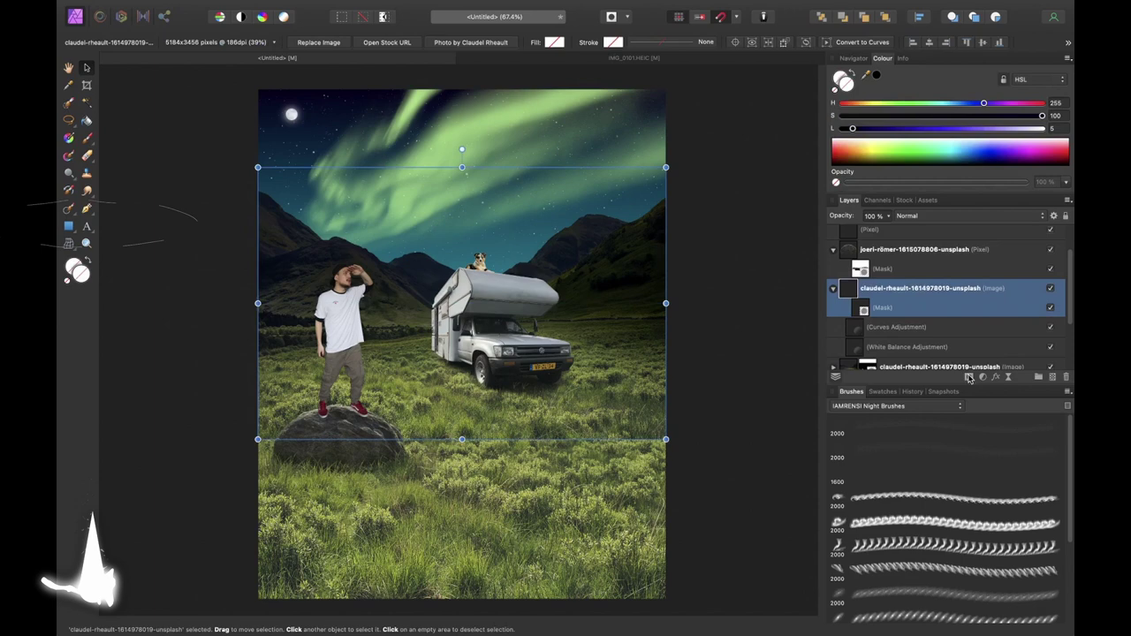
left_click(969, 377)
Paint along the seam between the two valley photos on the new mask with a grass brush from IAMRENSI Nature Brushes
left_click(896, 406)
left_click(879, 500)
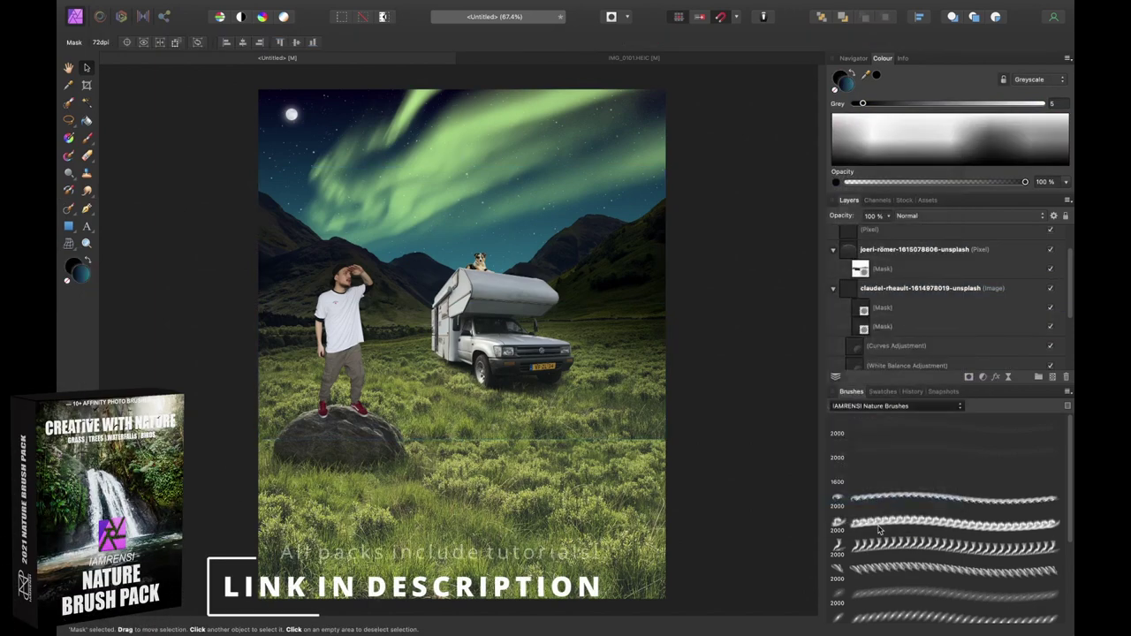
scroll(879, 528, "up", 3)
left_click(893, 450)
scroll(526, 435, "up", 3)
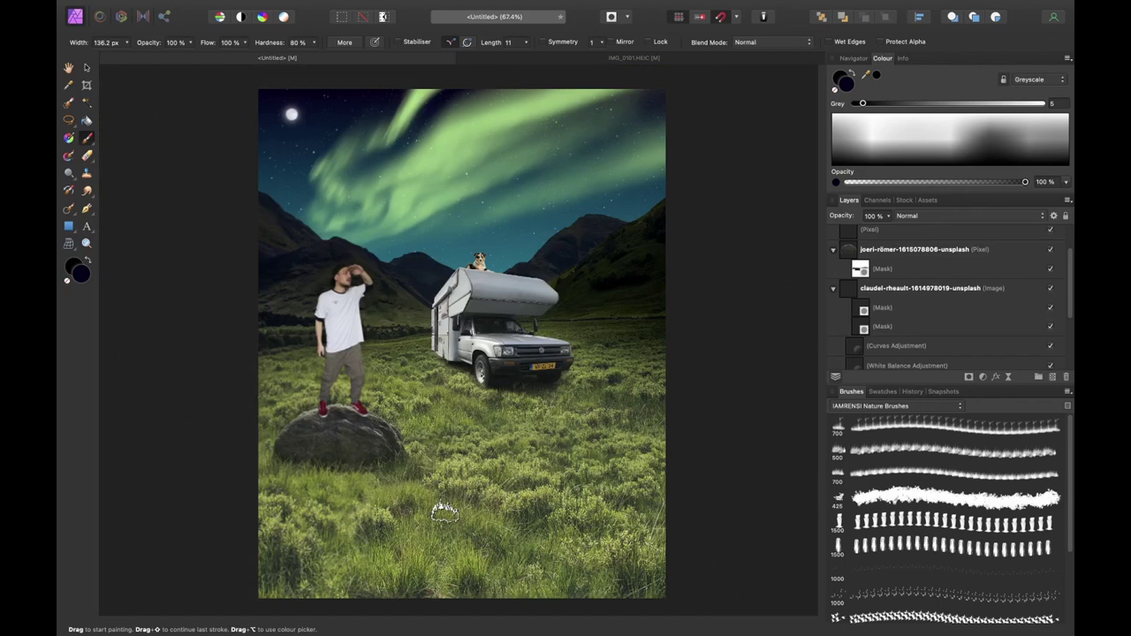
Enlarge the boulder, shift it to the canvas's left edge and reposition the man on top of it
left_click(914, 249)
key("v")
left_click_drag(364, 450, 366, 465)
left_click_drag(413, 420, 365, 454)
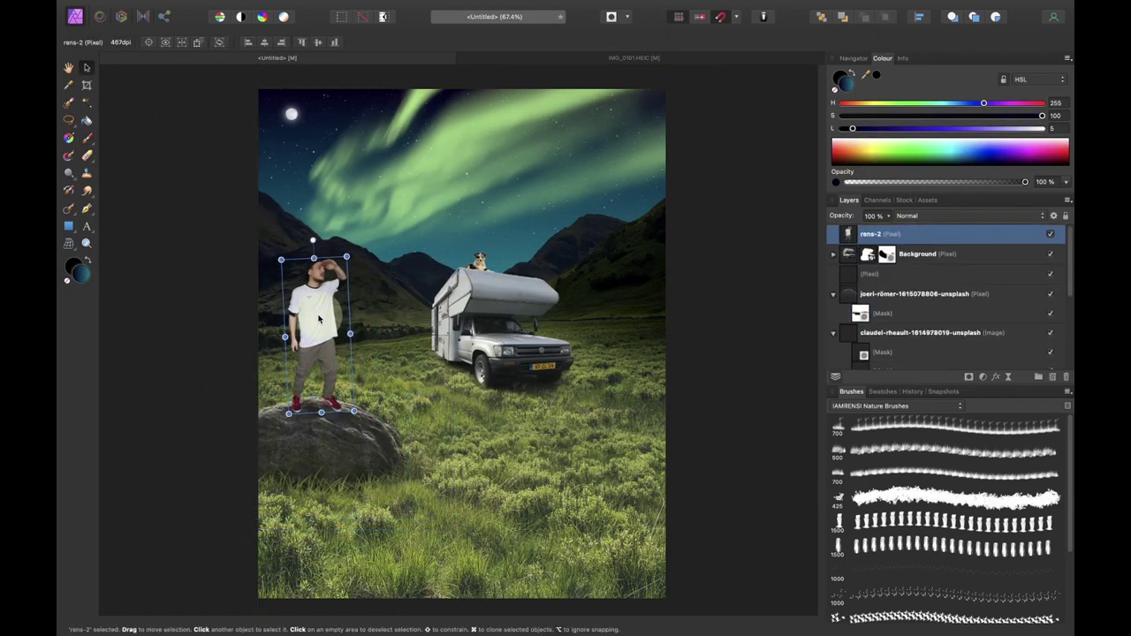
Move the puppy from the van roof to the grass beside the boulder, place its layer below the boulder's, and shrink it to about 421 × 236 px
left_click_drag(481, 263, 438, 402)
left_click_drag(462, 387, 430, 427)
key("super+]")
left_click_drag(851, 325, 851, 324)
key("super+=")
left_click_drag(617, 256, 586, 278)
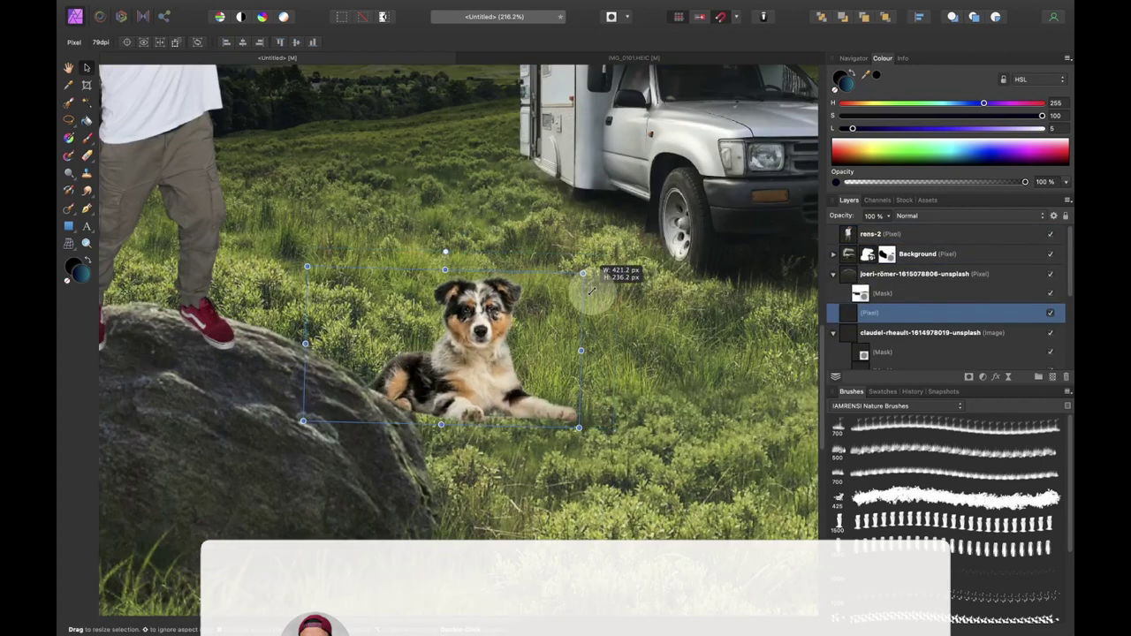
Rename the puppy's layer "buddy"
left_click(864, 313)
type("buddy")
key("Return")
Add a mask to the buddy layer and paint along the puppy's paws and belly with grass brushes to sink it into the grass
scroll(434, 430, "up", 4)
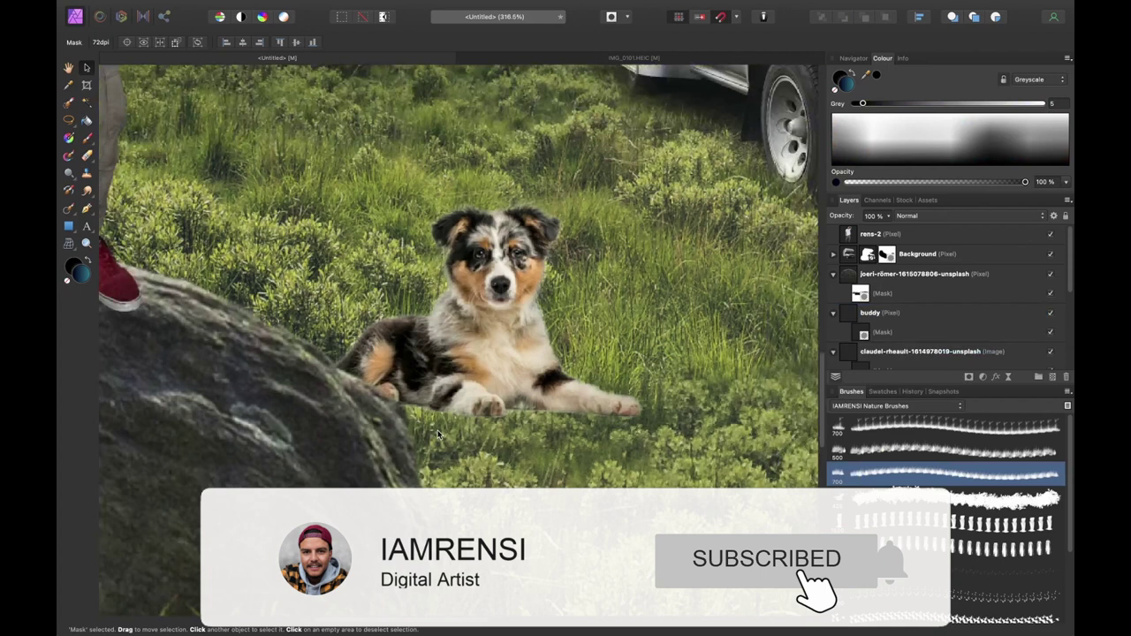
key("b")
mouse_move(441, 410)
left_mouse_down()
mouse_move(490, 430)
mouse_move(609, 429)
left_mouse_up()
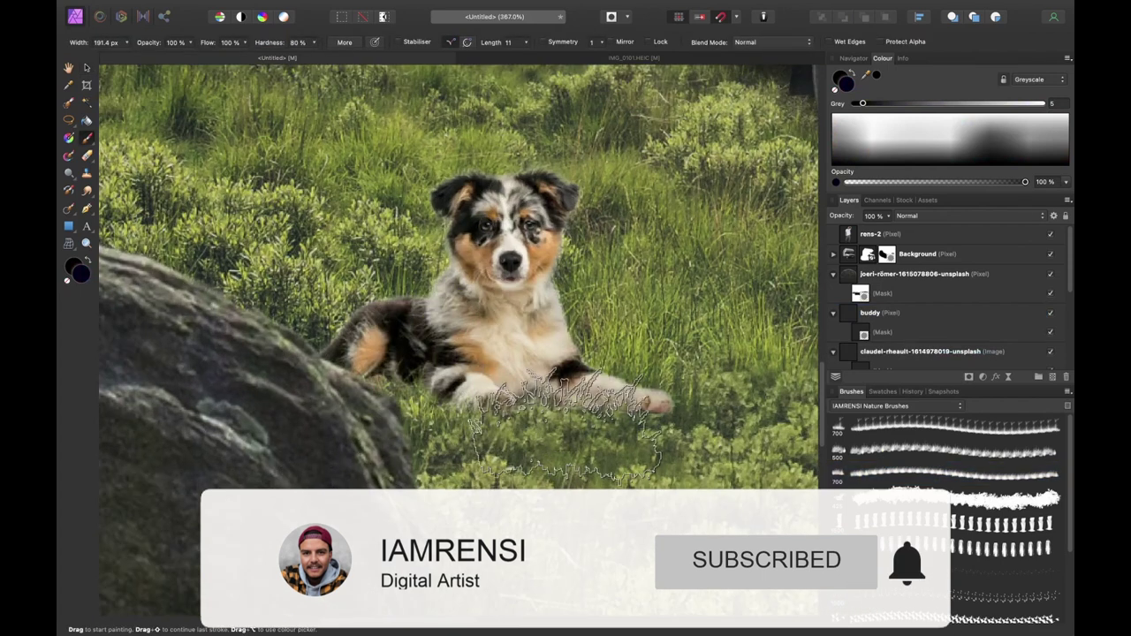
key("]")
key("]")
key("]")
key("]")
mouse_move(371, 394)
left_mouse_down()
mouse_move(354, 399)
mouse_move(673, 415)
mouse_move(632, 398)
left_mouse_up()
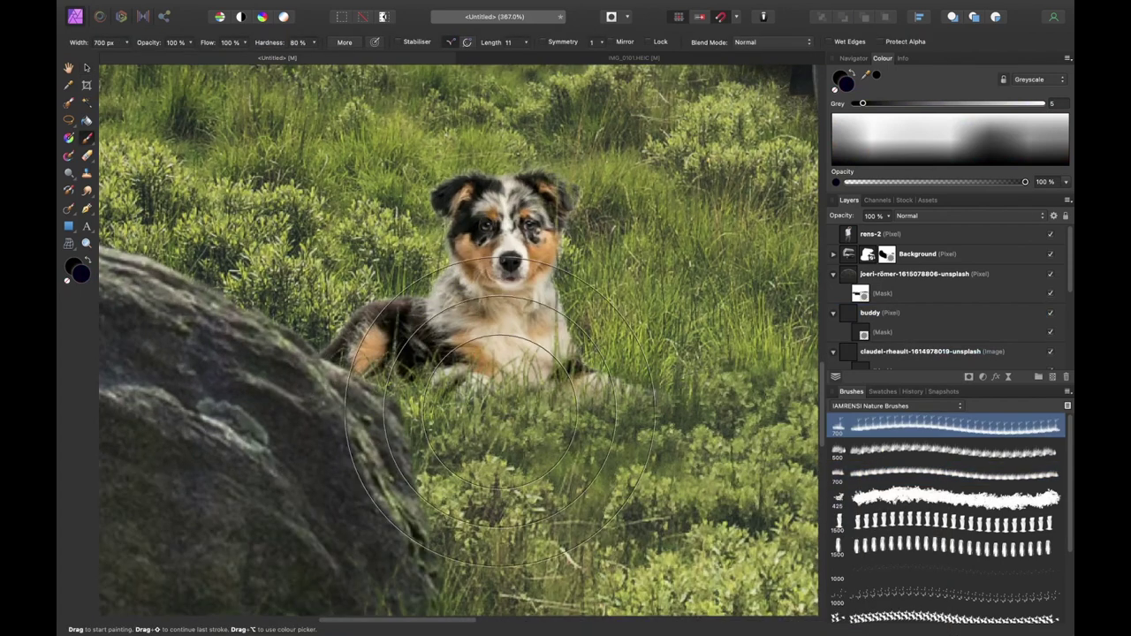
key("[")
key("[")
key("[")
key("super+0")
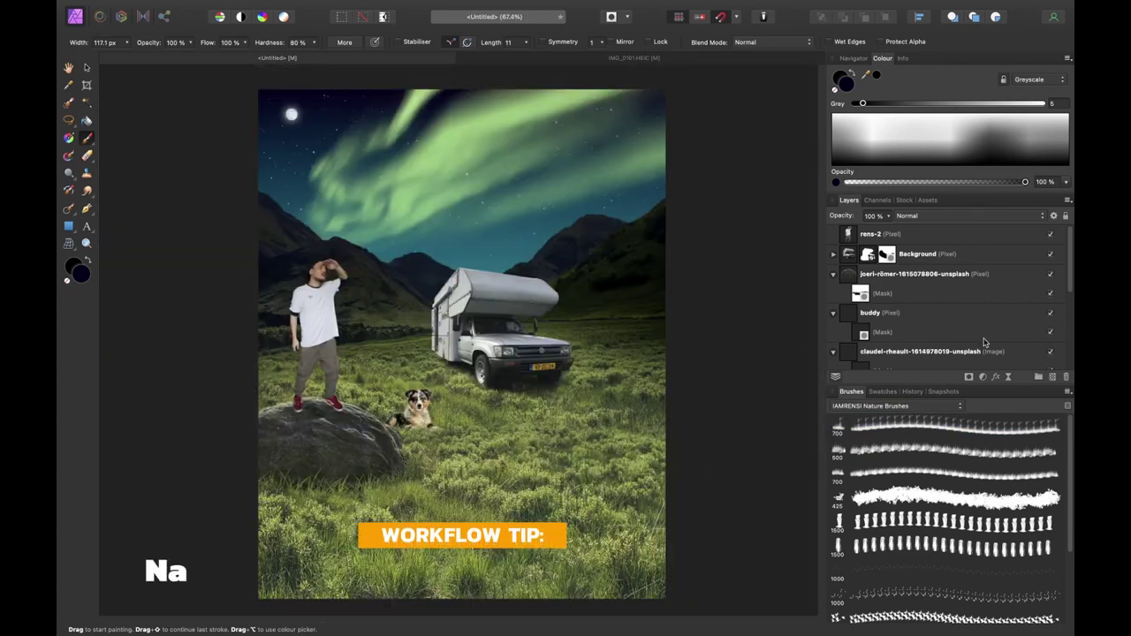
Collapse the expanded layer entries and rename the boulder's layer "rock"
left_click(833, 274)
left_click(833, 293)
left_click(833, 313)
left_click(921, 314)
scroll(921, 300, "down", 2)
scroll(916, 262, "up", 2)
mouse_move(903, 269)
left_mouse_down()
mouse_move(904, 295)
mouse_move(895, 278)
left_mouse_up()
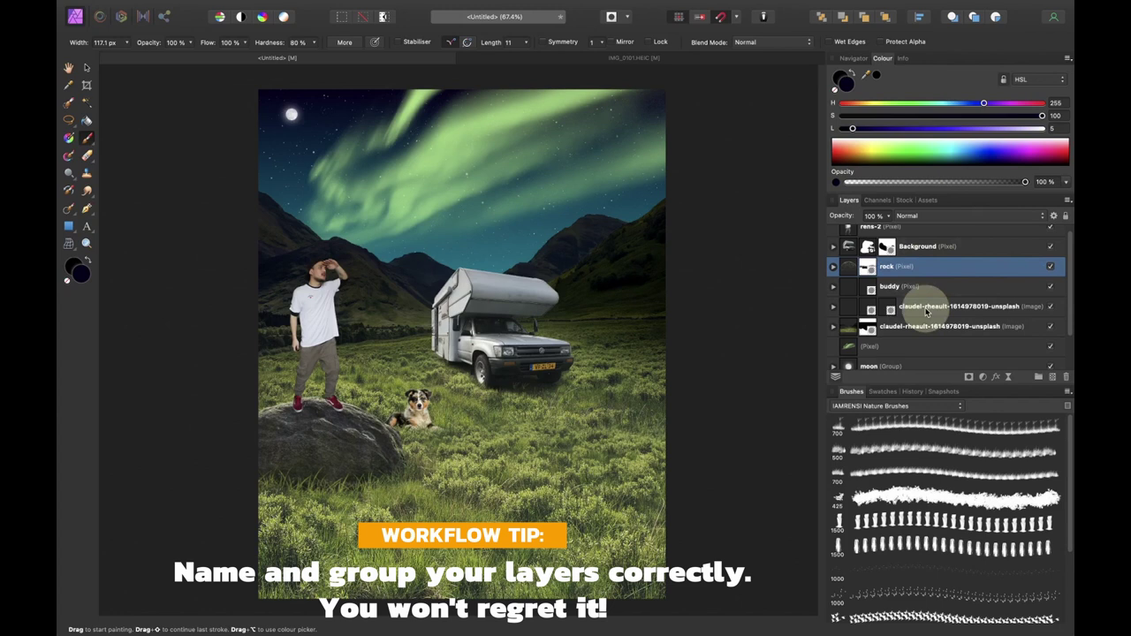
Group the two valley photo layers and name the group "surface"
left_click(926, 310)
left_click(921, 326, "shift")
key("super+g")
left_click(890, 307)
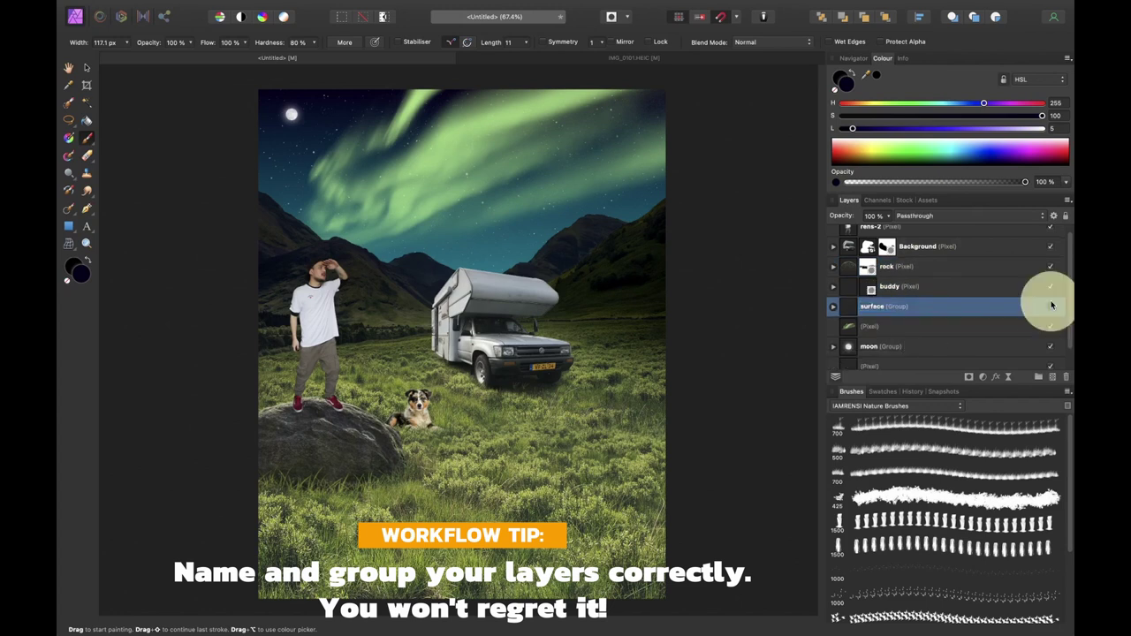
Add a White Balance adjustment above the valley photos inside the surface group and set its white balance to -78 %
left_click(833, 307)
left_click(940, 326)
left_click(983, 377)
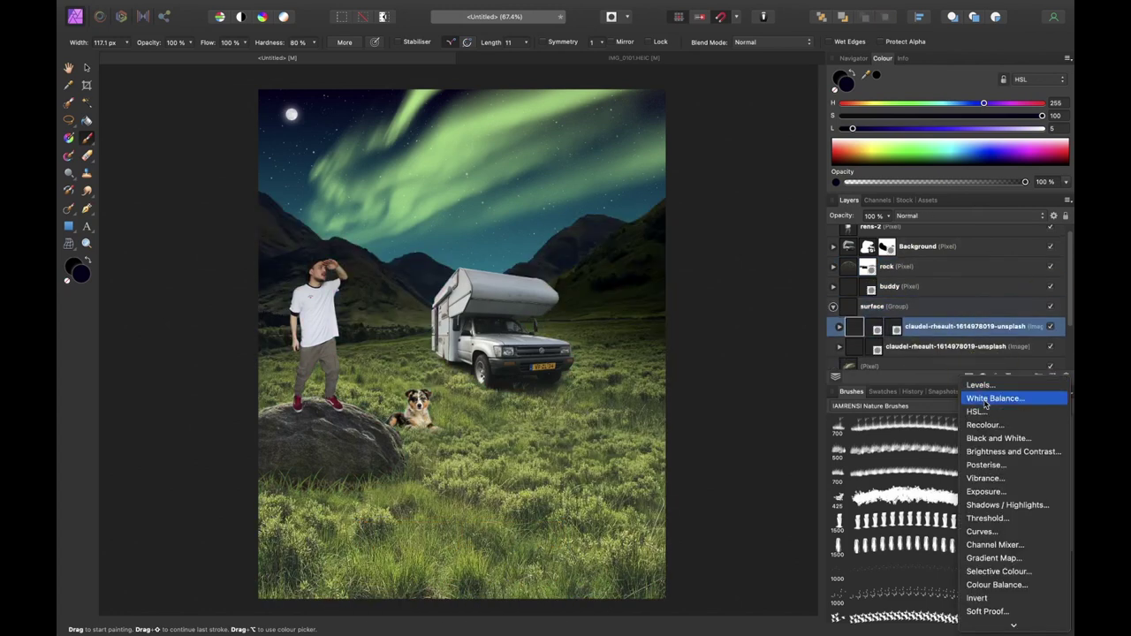
left_click(983, 401)
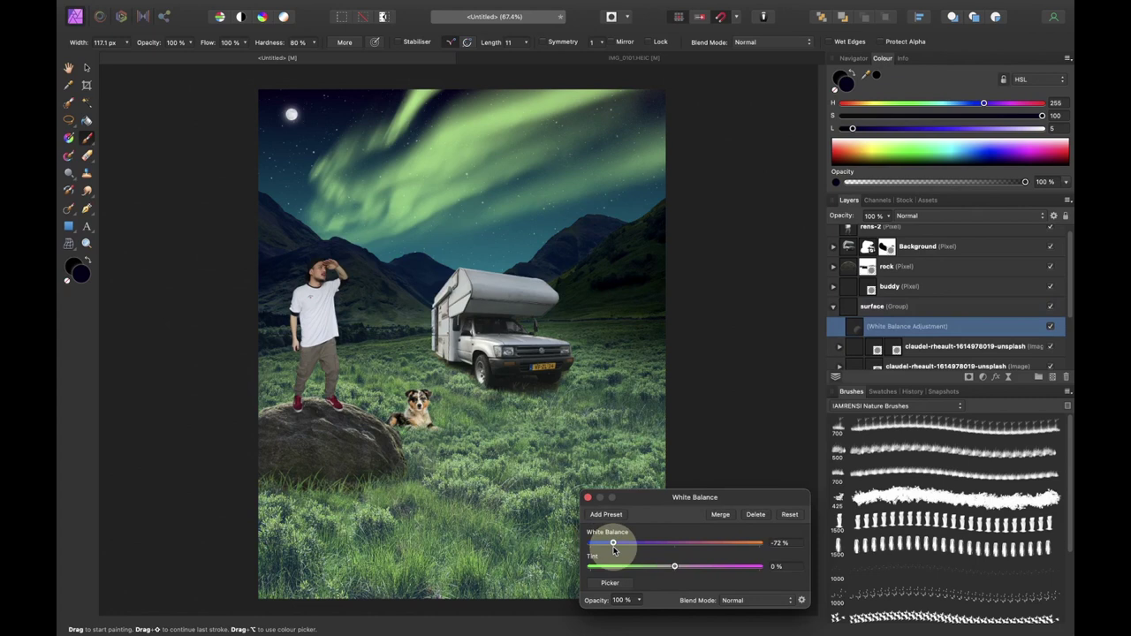
left_click(589, 498)
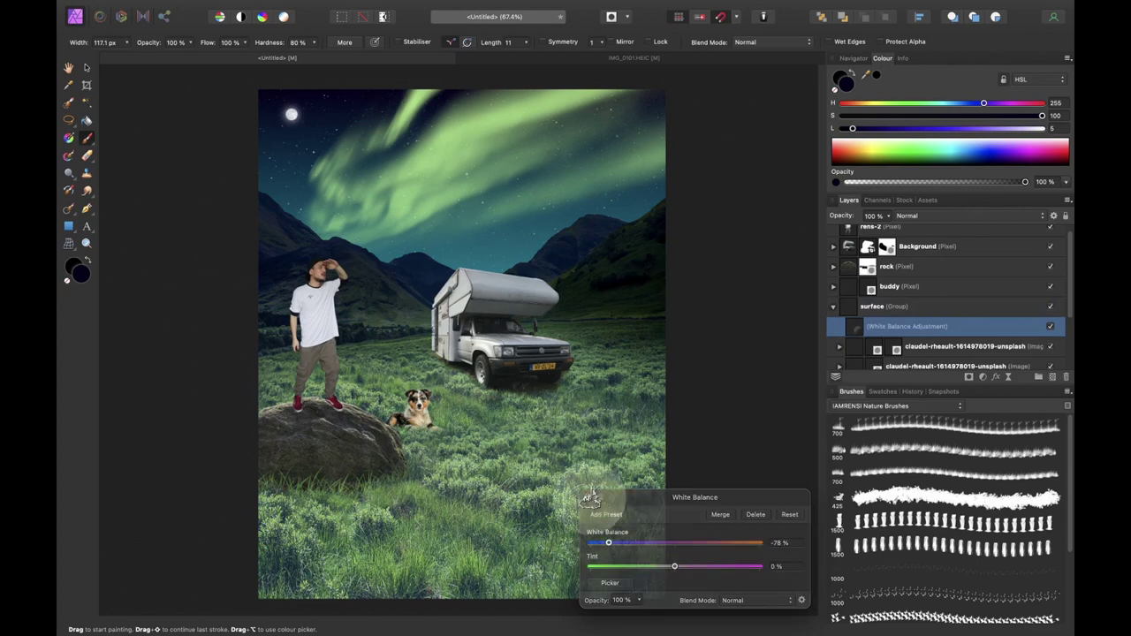
Add a Brightness / Contrast adjustment inside the surface group and lower the brightness to about -43 %
left_click(982, 377)
left_click(988, 450)
left_click_drag(676, 539, 653, 541)
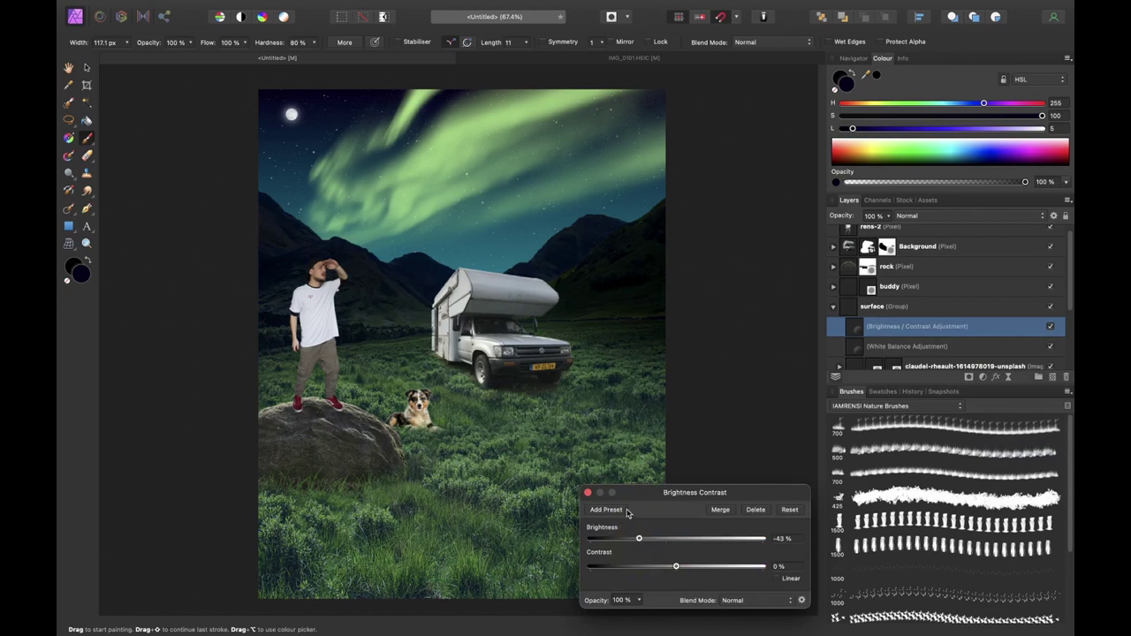
left_click(589, 496)
left_click(870, 406)
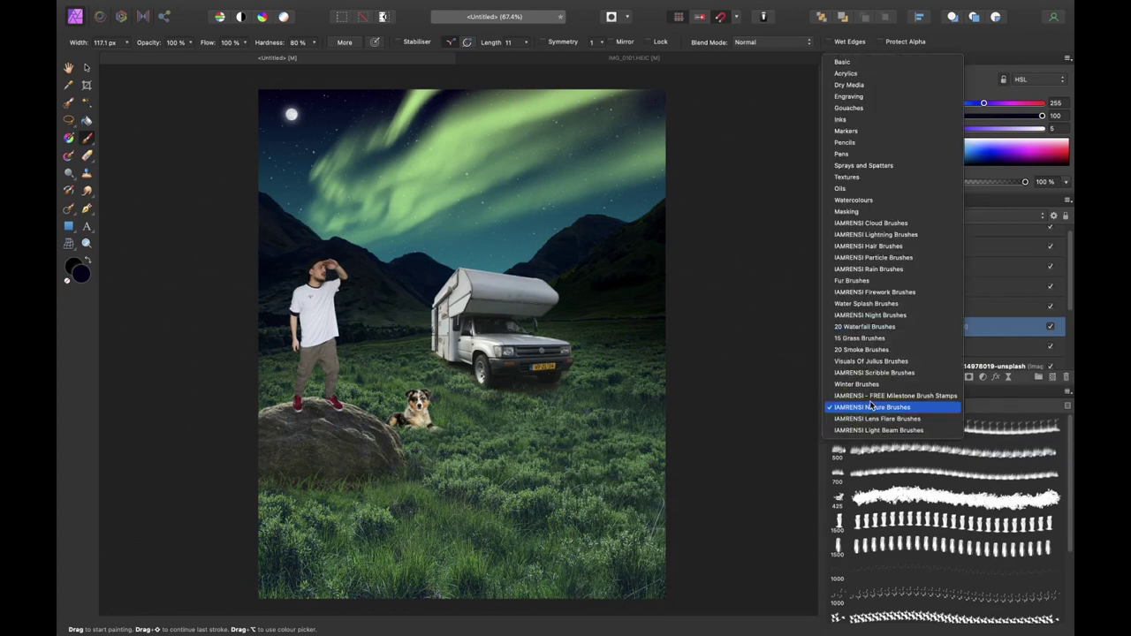
left_click(872, 408)
Add a White Balance adjustment nested inside the van's layer and cool its white balance to about -54 %
left_click(937, 245)
left_click(982, 377)
left_click(994, 397)
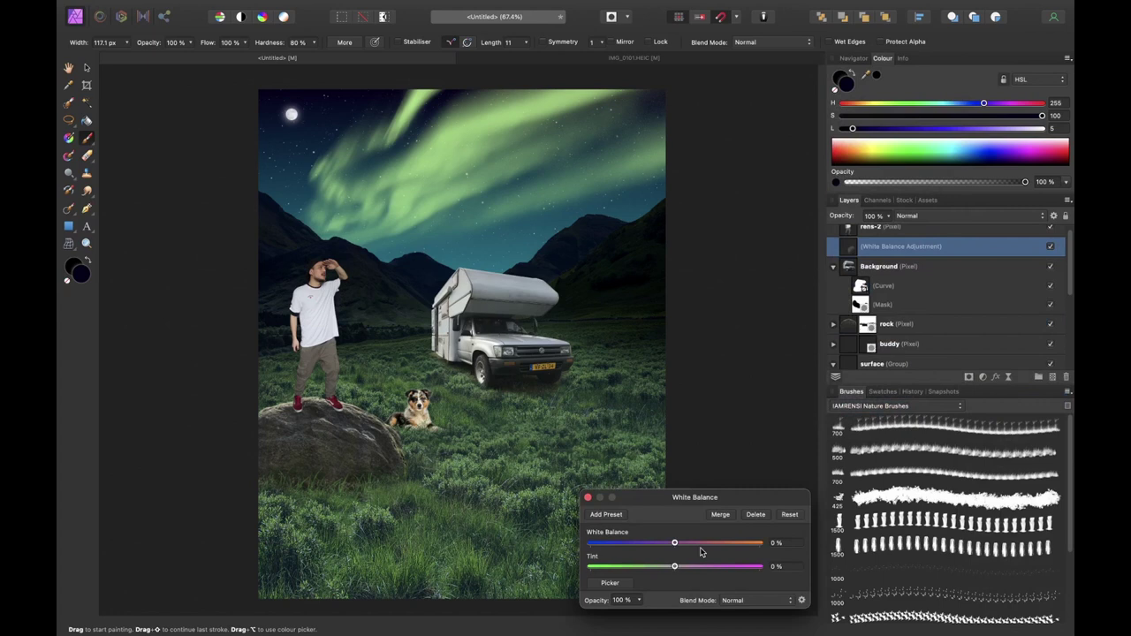
left_click_drag(850, 248, 893, 274)
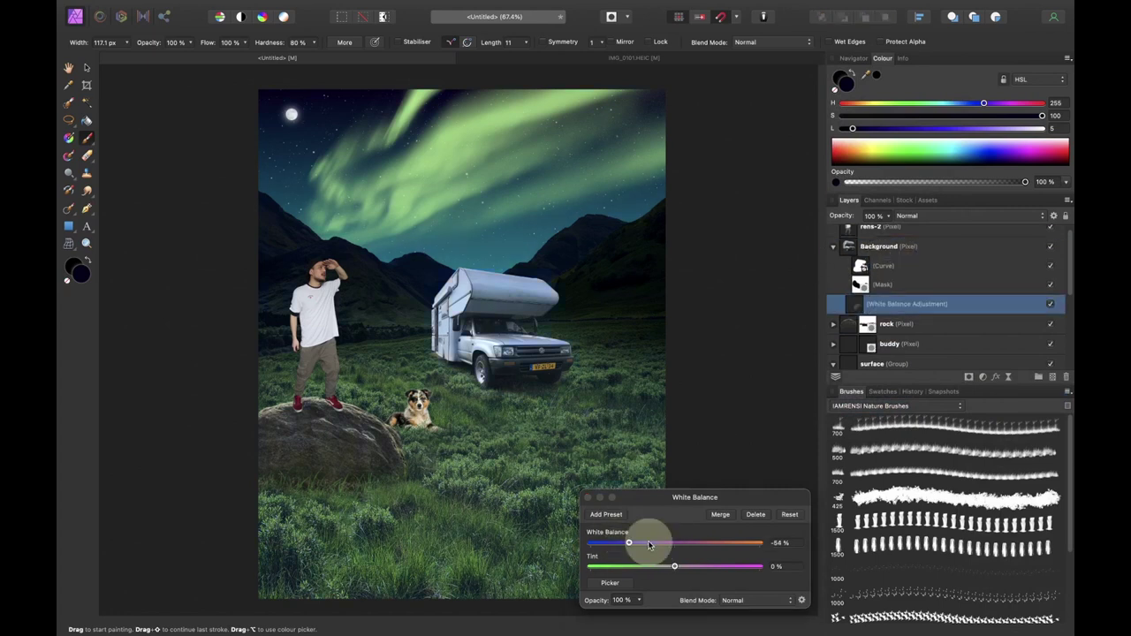
left_click(588, 498)
Add a Curves adjustment inside the van's layer, lowering the white point and upper midtones and slightly raising the black point
left_click(983, 376)
left_click(999, 523)
left_click_drag(800, 343, 819, 400)
left_click_drag(590, 551, 558, 541)
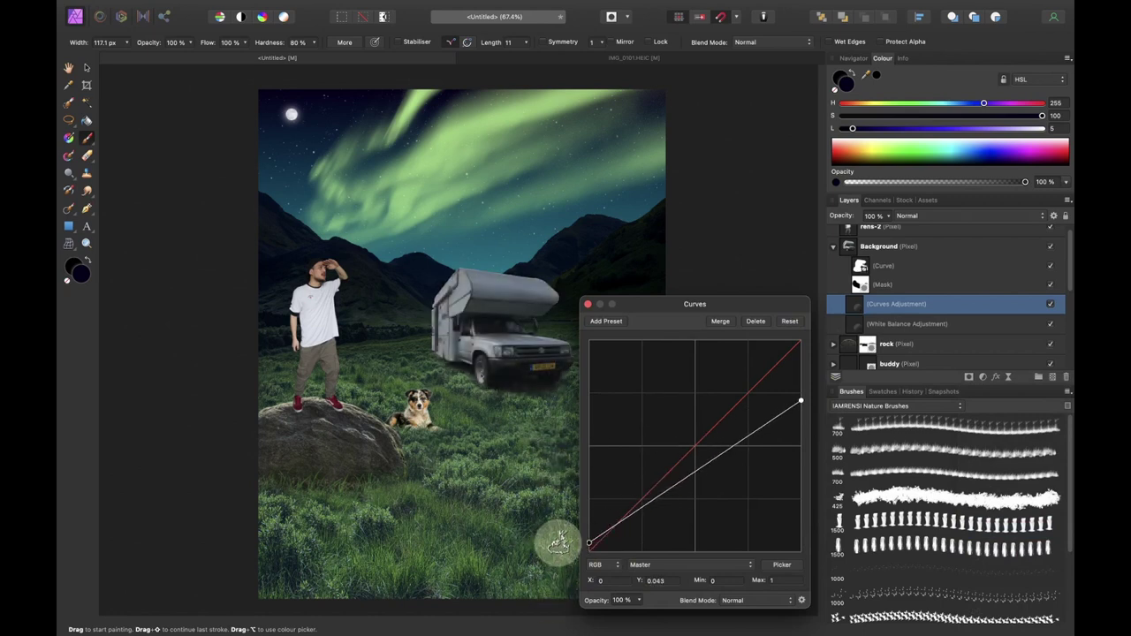
left_click_drag(800, 400, 807, 419)
left_click(724, 465)
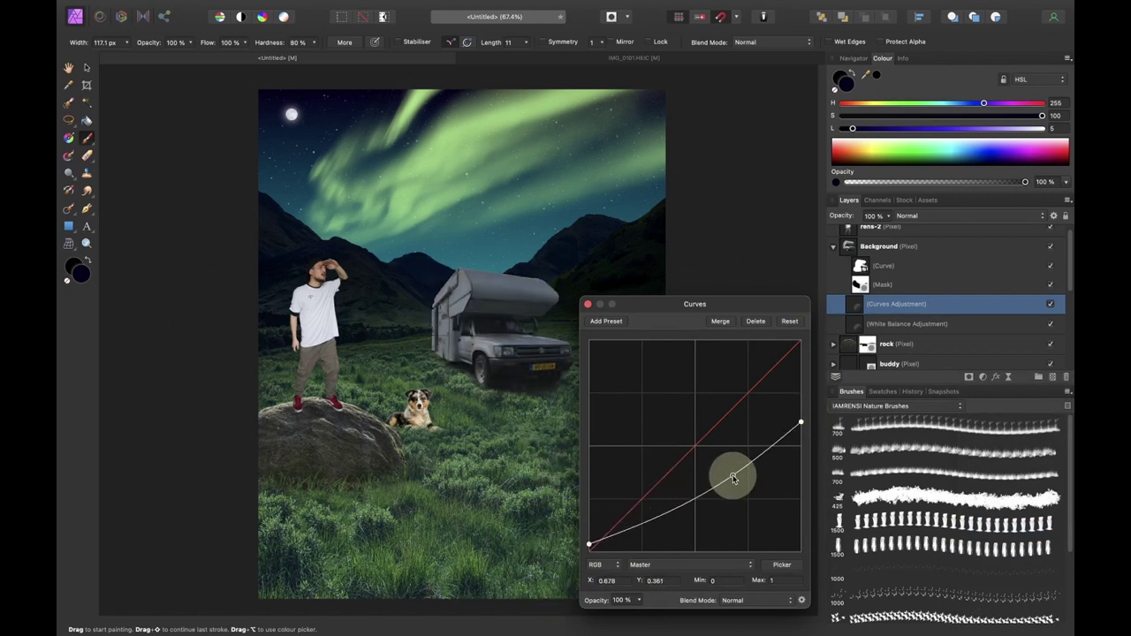
left_click(587, 304)
Set the van's White Balance adjustment to -46 %, shift its tint towards green, and collapse the van's layer
double_click(855, 323)
left_click_drag(652, 542, 560, 554)
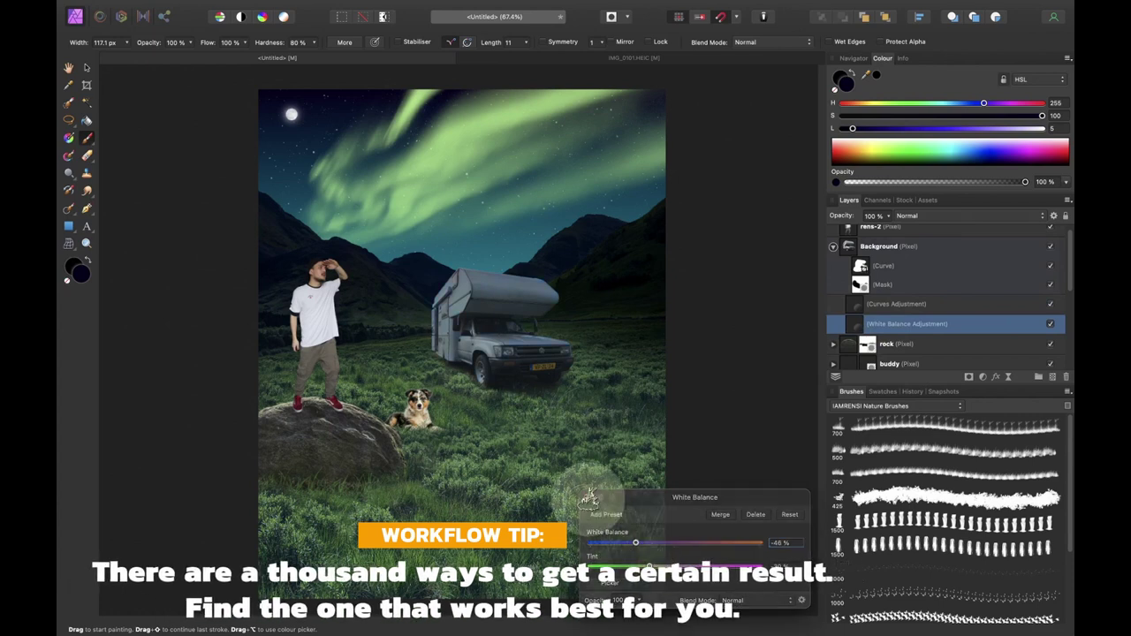
left_click(587, 498)
left_click(844, 248)
left_click(833, 247)
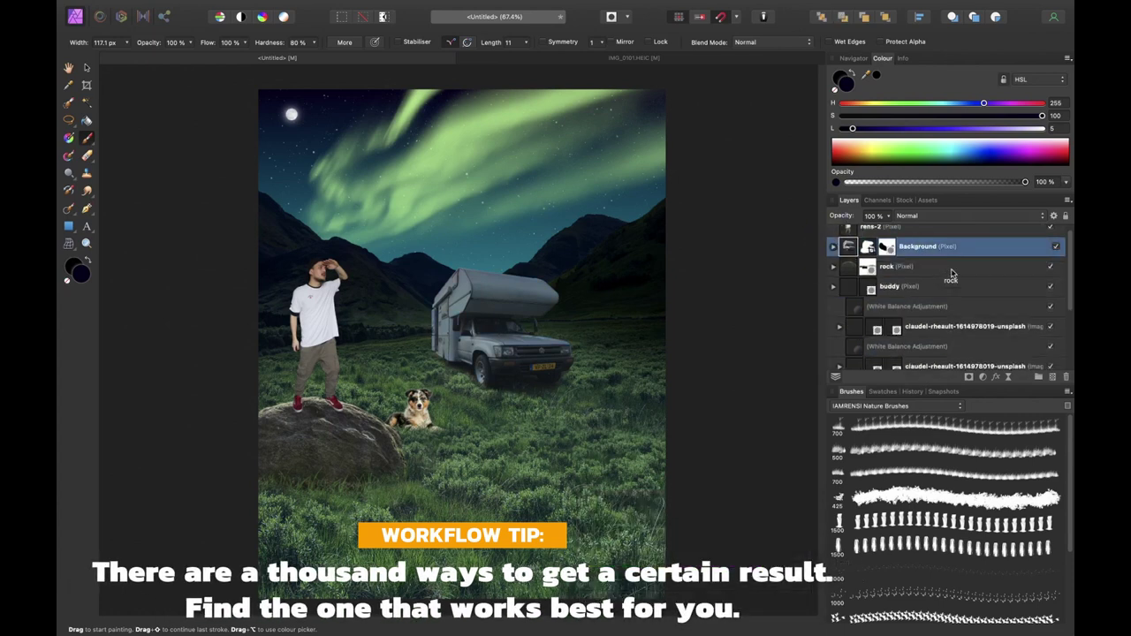
Add an empty pixel layer above the van's layer and rename the van's layer "camper"
left_click(1054, 378)
double_click(917, 266)
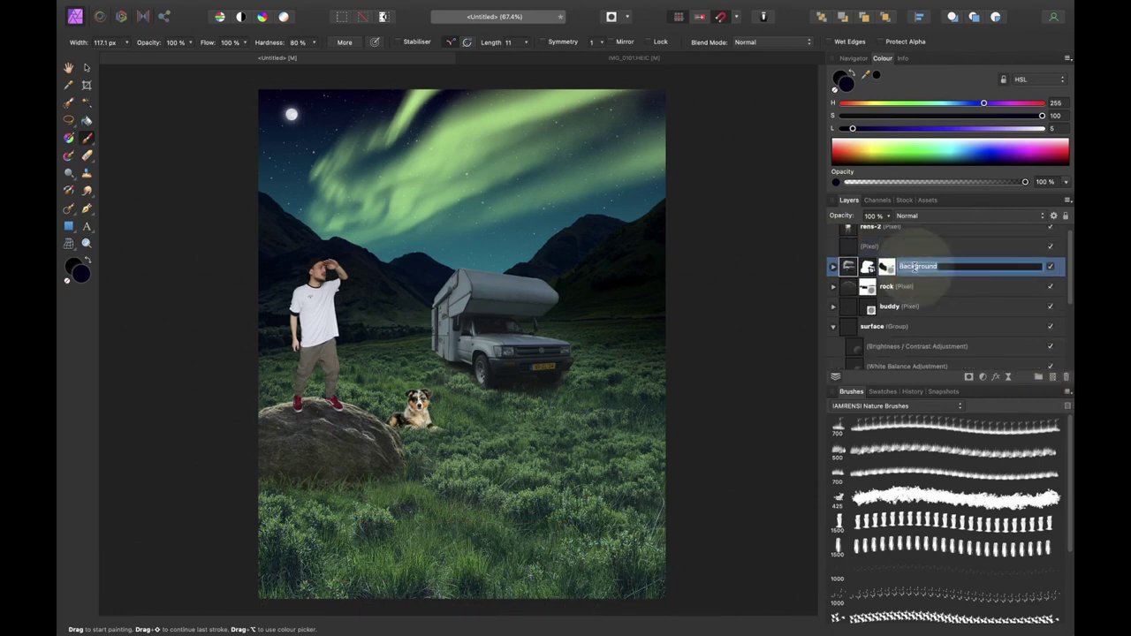
type("camper")
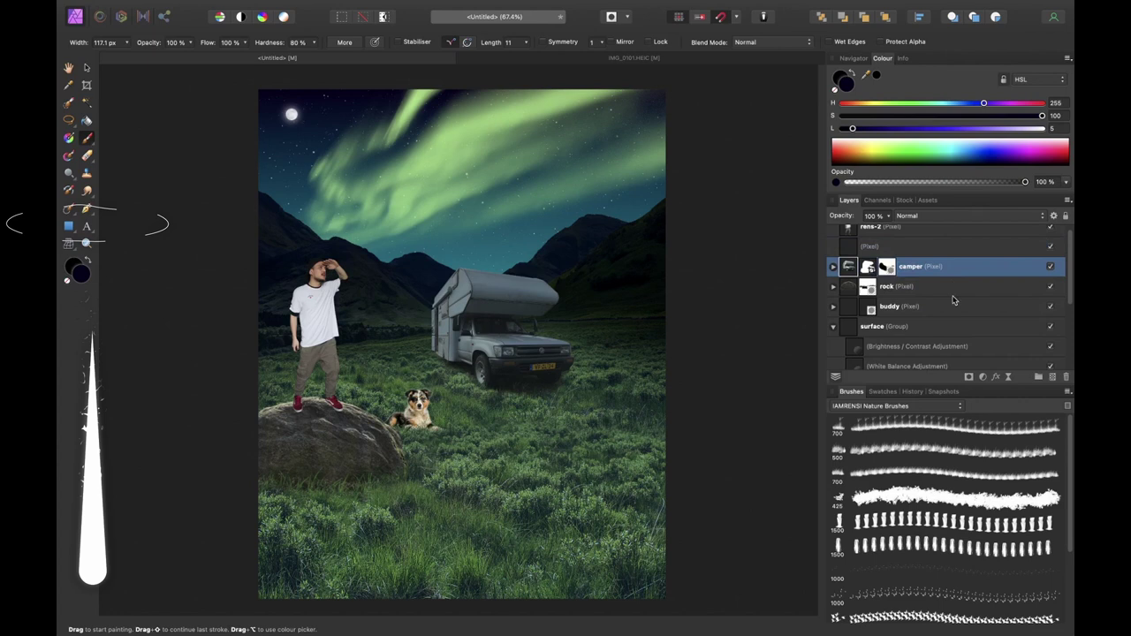
Load the IAMRENSI Lens Flare Brushes set and name the empty pixel layer "head lights"
left_click(876, 406)
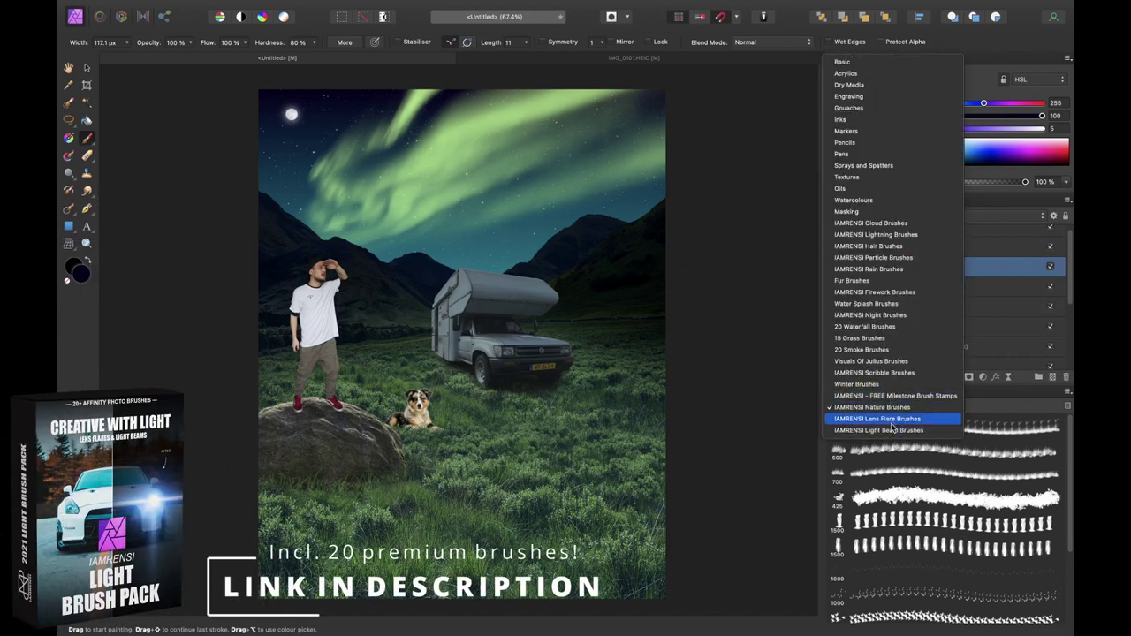
left_click(892, 421)
left_click(875, 247)
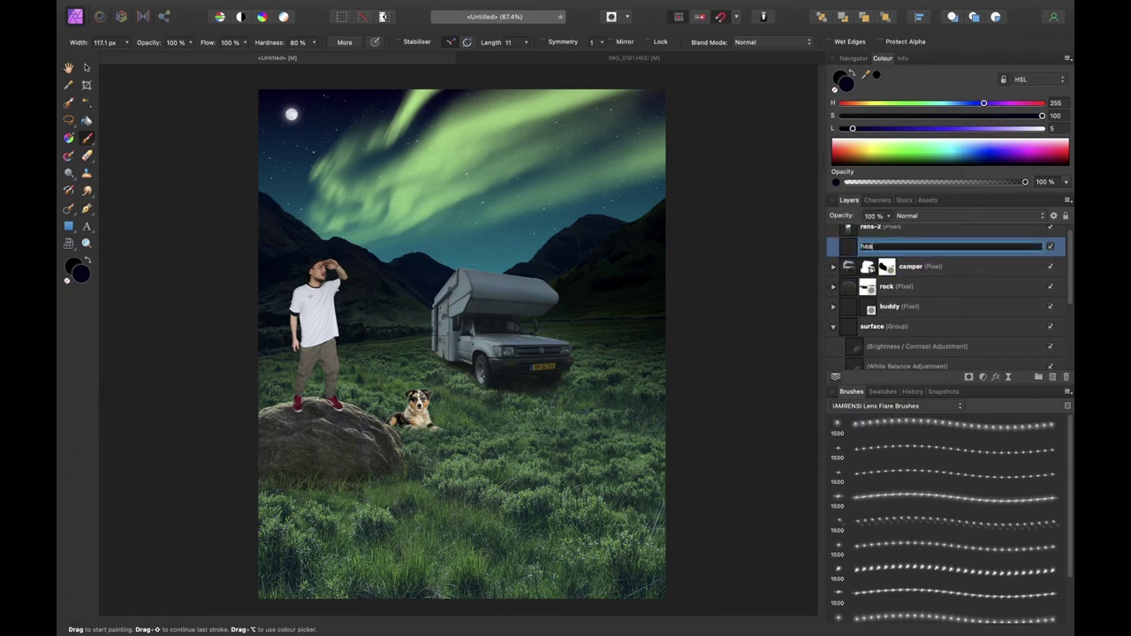
Stamp soft white glows over both of the van's headlights with a reduced-size lens flare brush
left_click(872, 427)
scroll(872, 427, "down", 1)
key("d")
key("x")
scroll(507, 352, "up", 5)
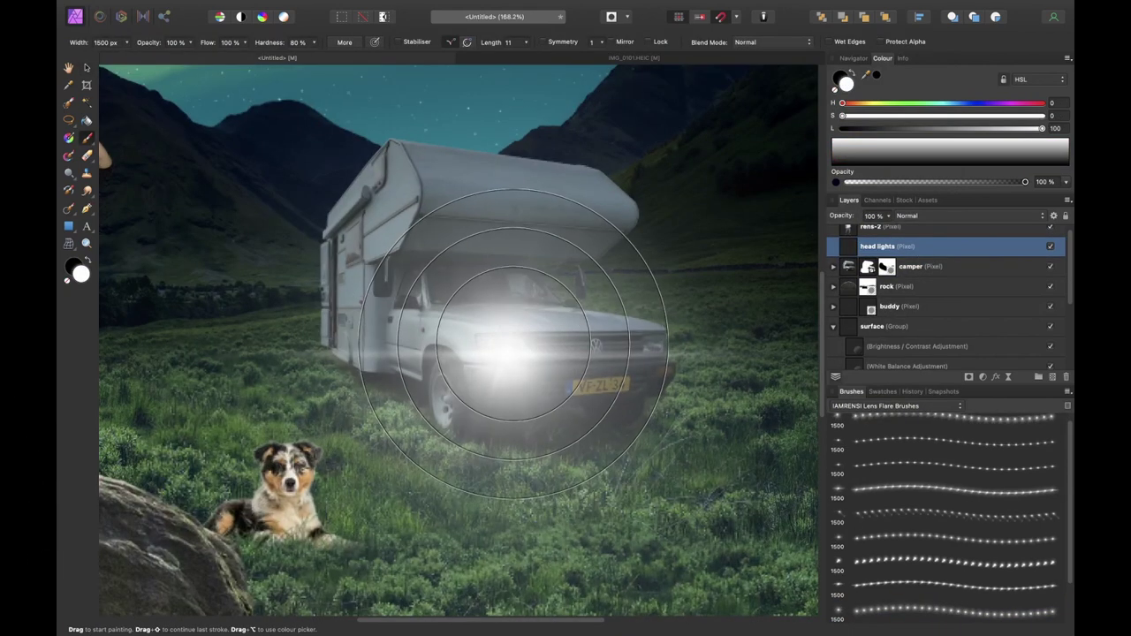
key("[")
key("[")
key("[")
key("super+z")
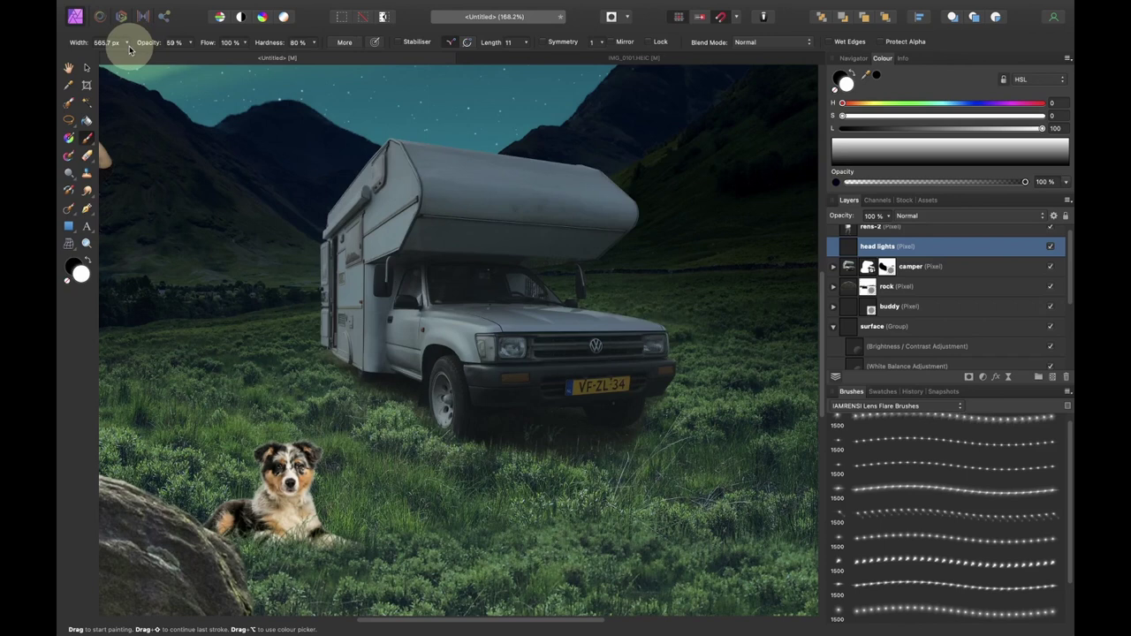
left_click(514, 348)
left_click(654, 346)
Try several lens flare brushes and stamp a smaller, bright flare on the headlight nearest the van's visible front wheel
left_click(903, 468)
left_click(903, 486)
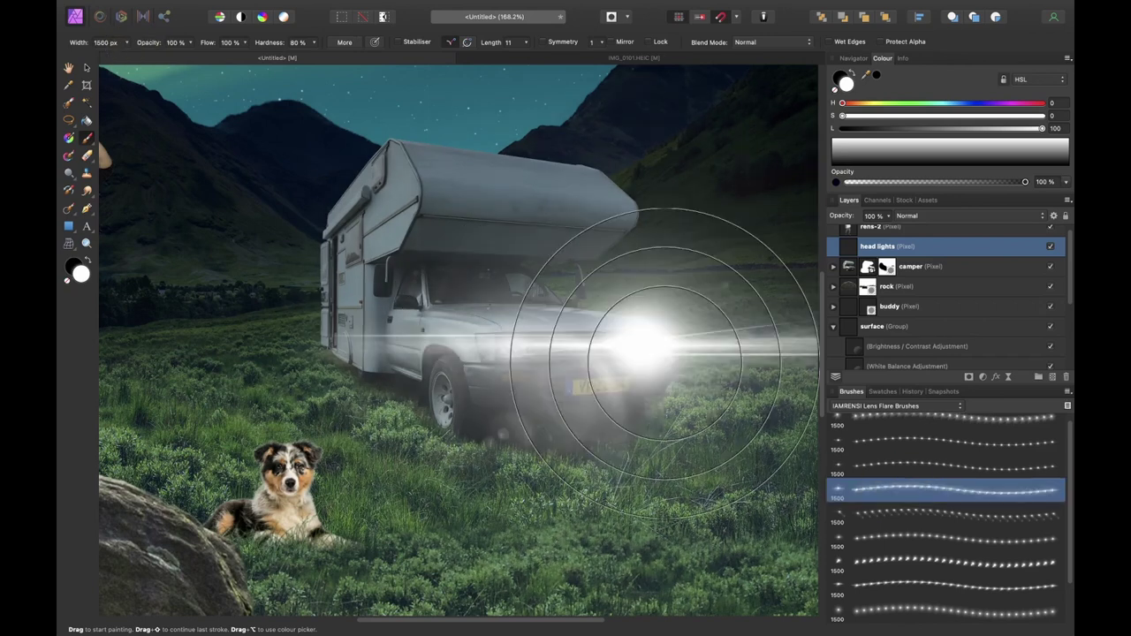
left_click(903, 465)
left_click_drag(626, 338, 525, 359)
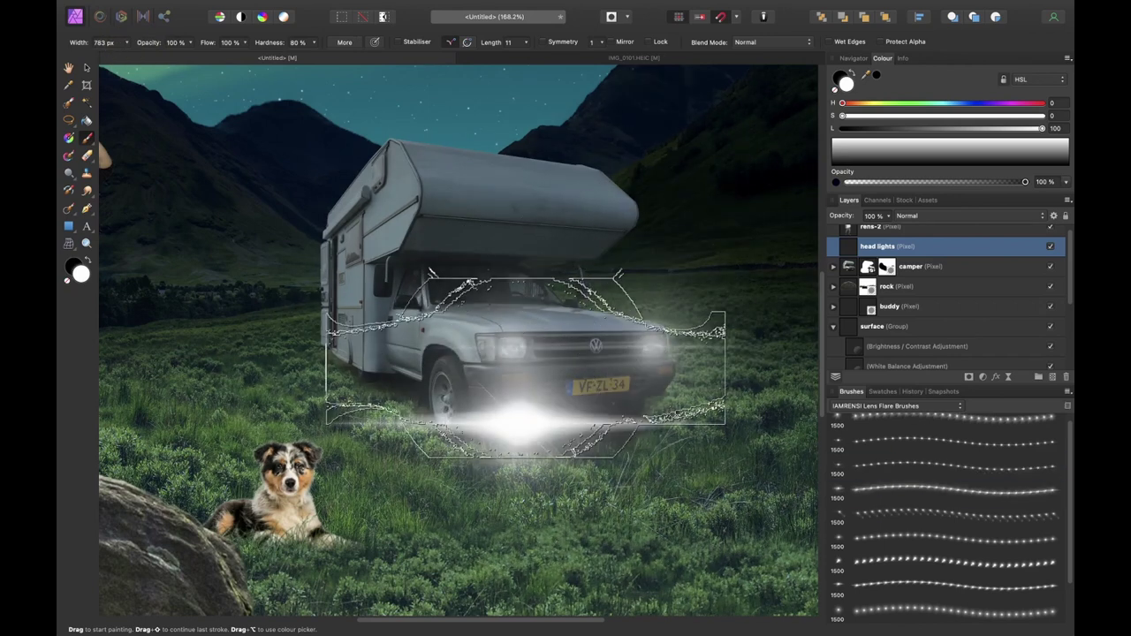
left_click(903, 435)
left_click(899, 465)
left_click(879, 535)
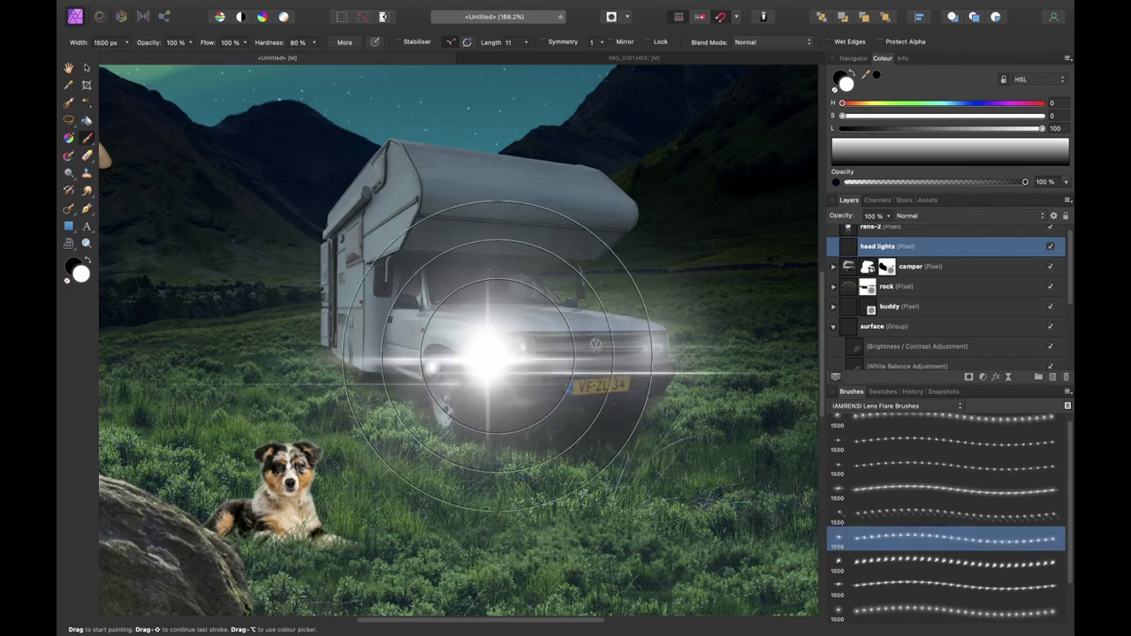
left_click_drag(497, 357, 511, 346)
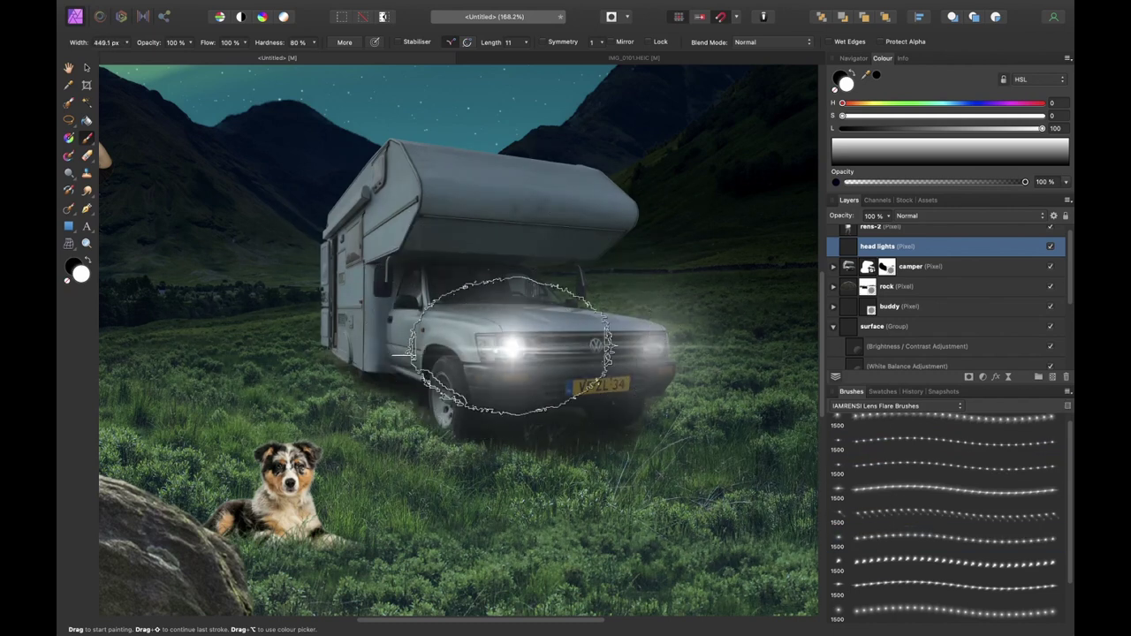
Stamp flares with streaks and ghost spots on both headlights and set the head lights layer's opacity to 92 %
left_click(931, 515)
mouse_move(588, 518)
left_mouse_down()
mouse_move(472, 437)
mouse_move(502, 395)
mouse_move(490, 397)
left_mouse_up()
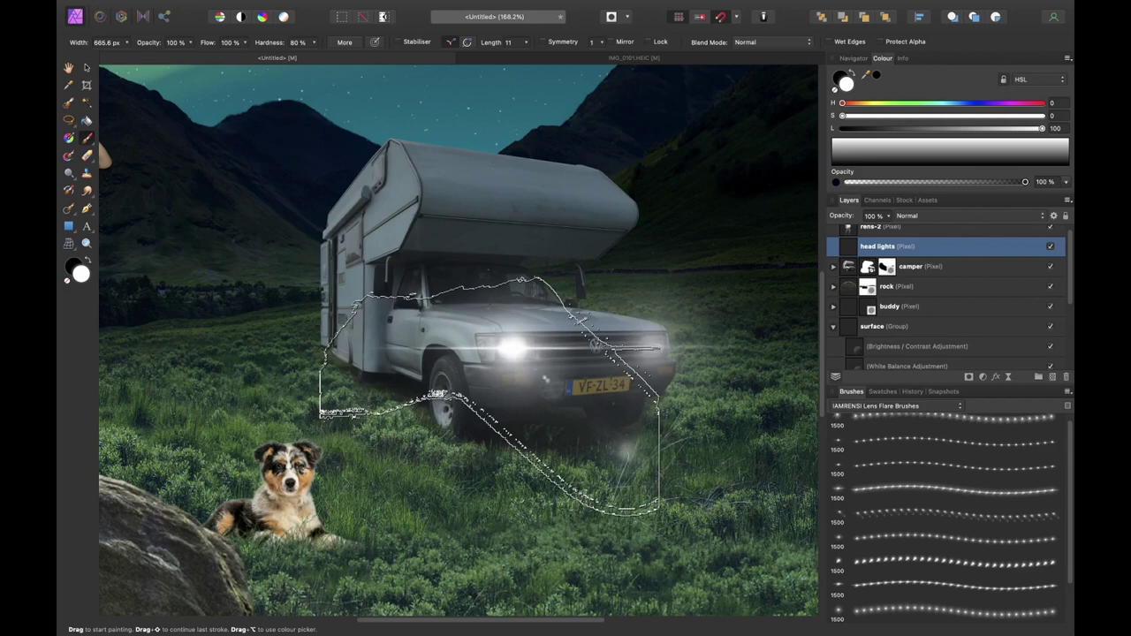
left_click(489, 396)
key("[")
left_click(637, 388)
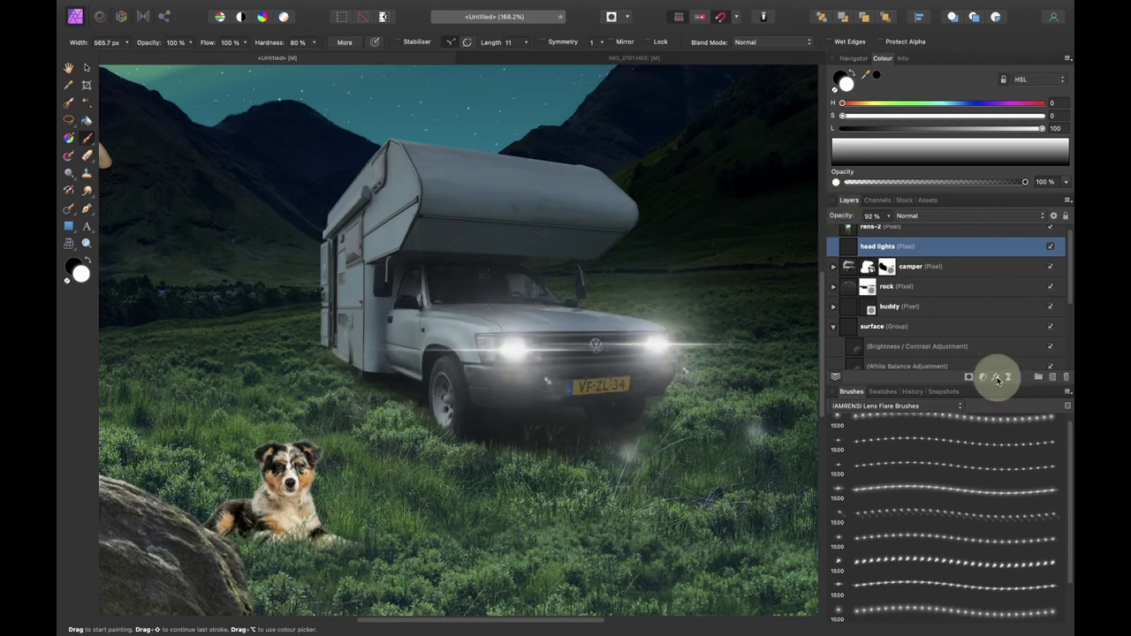
Apply a warm yellow Outer Glow with a small radius to the head lights layer
left_click(996, 378)
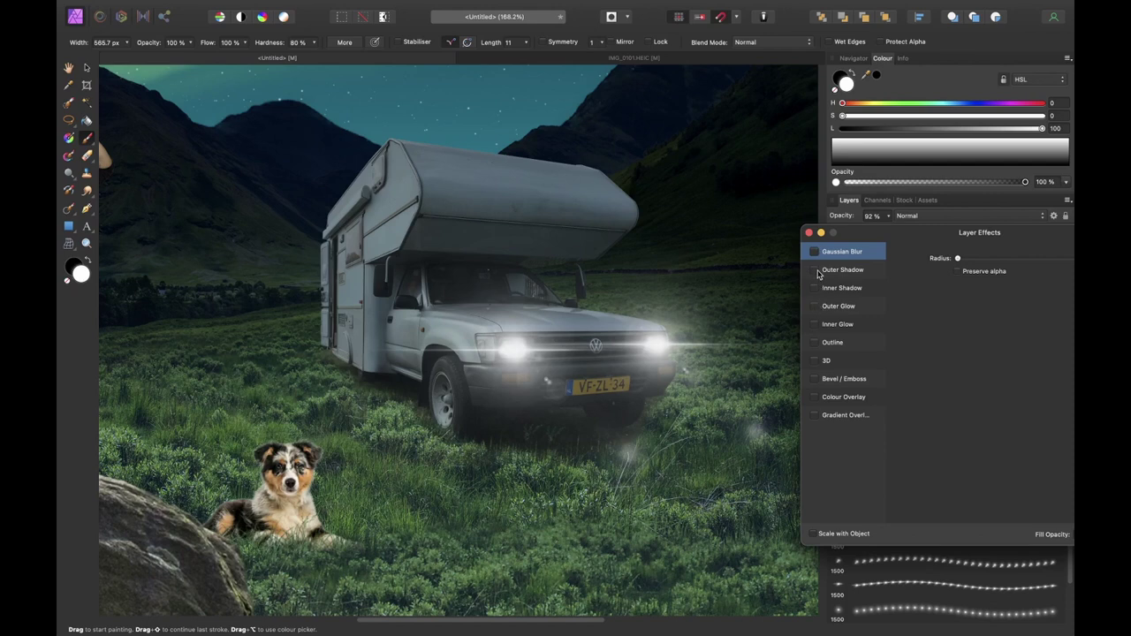
left_click(815, 306)
left_click(972, 317)
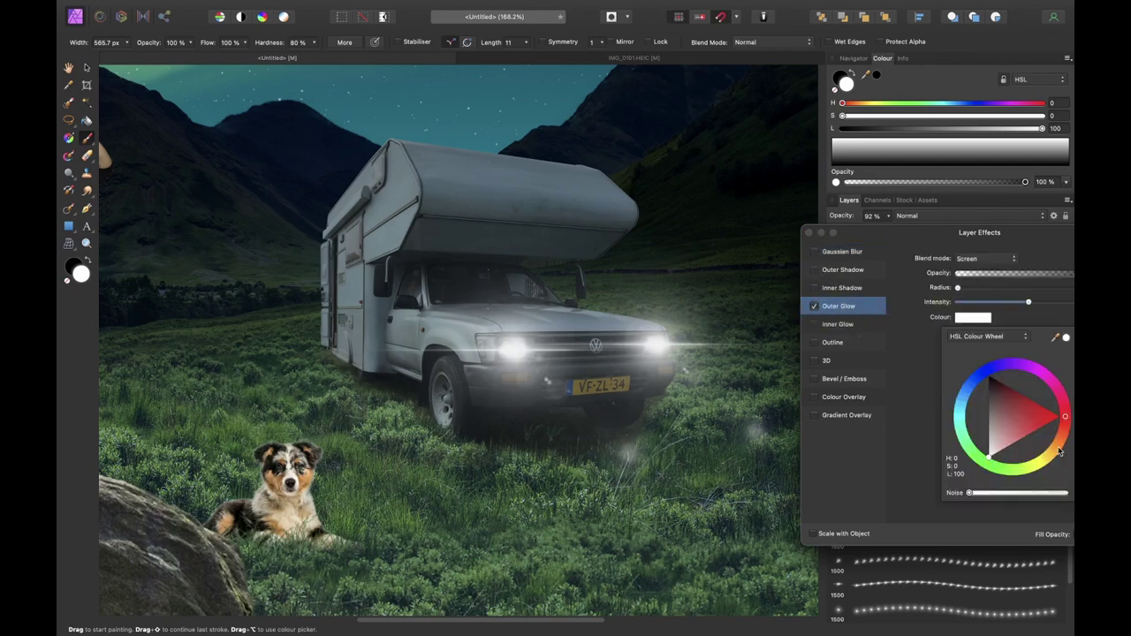
left_click(1054, 457)
left_click_drag(958, 287, 962, 289)
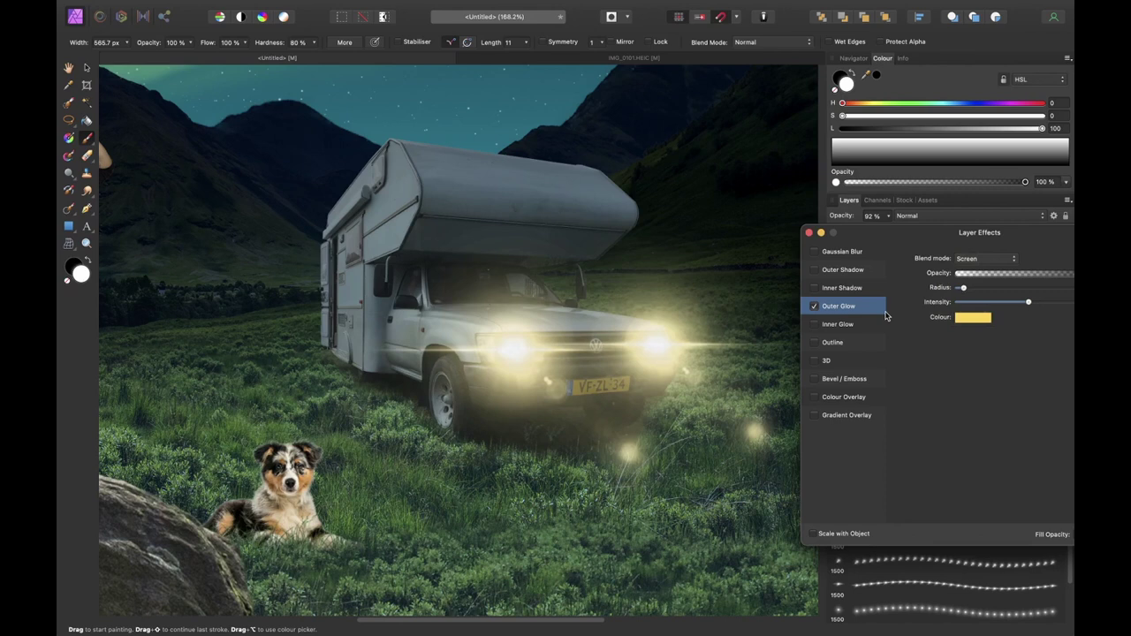
Widen the head lights layer's Outer Glow radius to 100 px and lower its intensity
left_click_drag(904, 235, 744, 294)
scroll(415, 373, "right", 5)
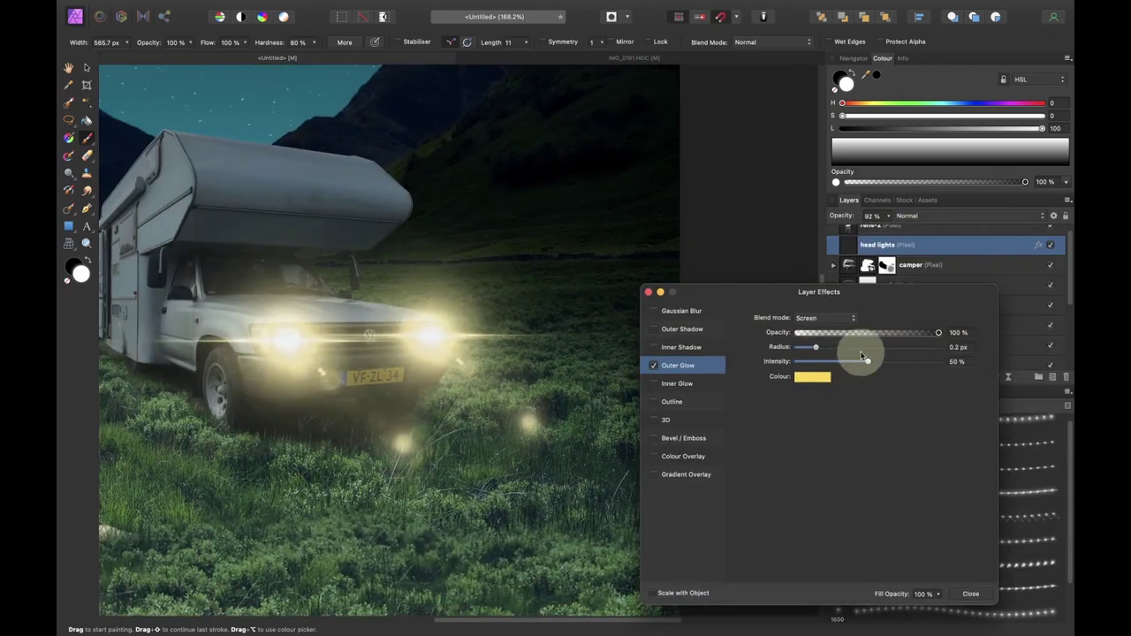
left_click_drag(861, 355, 806, 371)
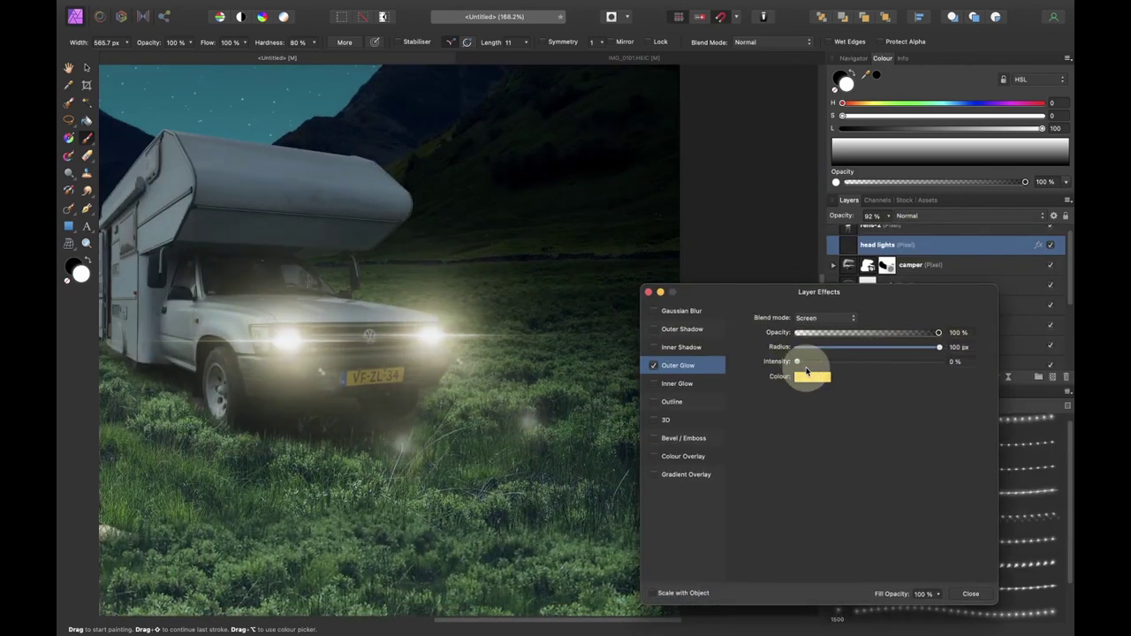
left_click(649, 292)
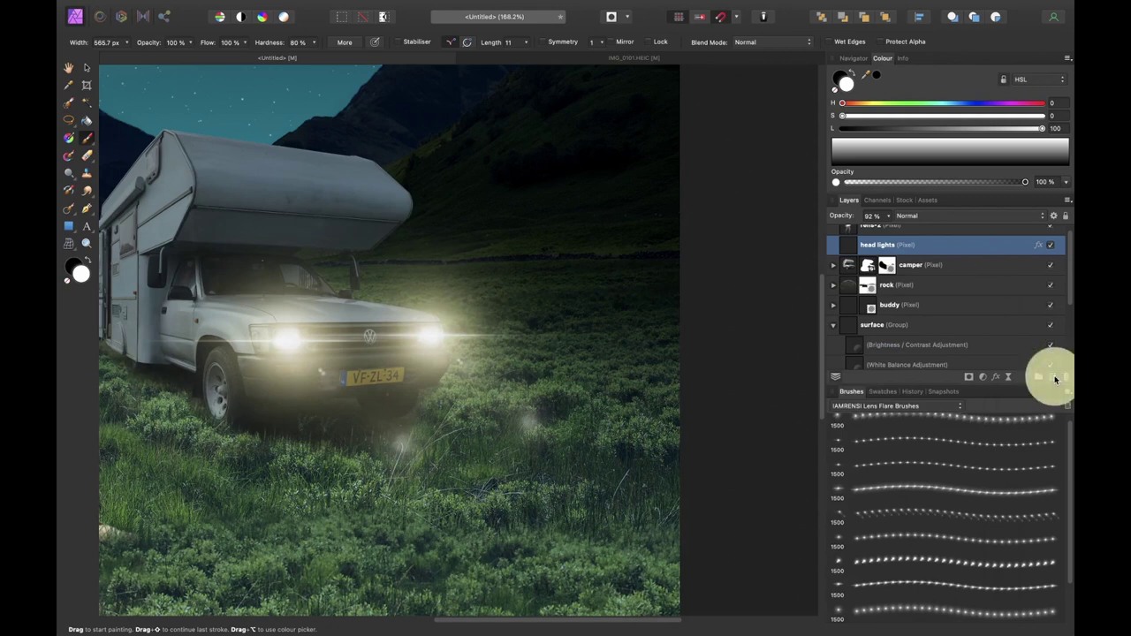
Add a new pixel layer below the head lights layer and load the IAMRENSI Light Beam Brushes
left_click(1055, 379)
left_click_drag(851, 250, 871, 279)
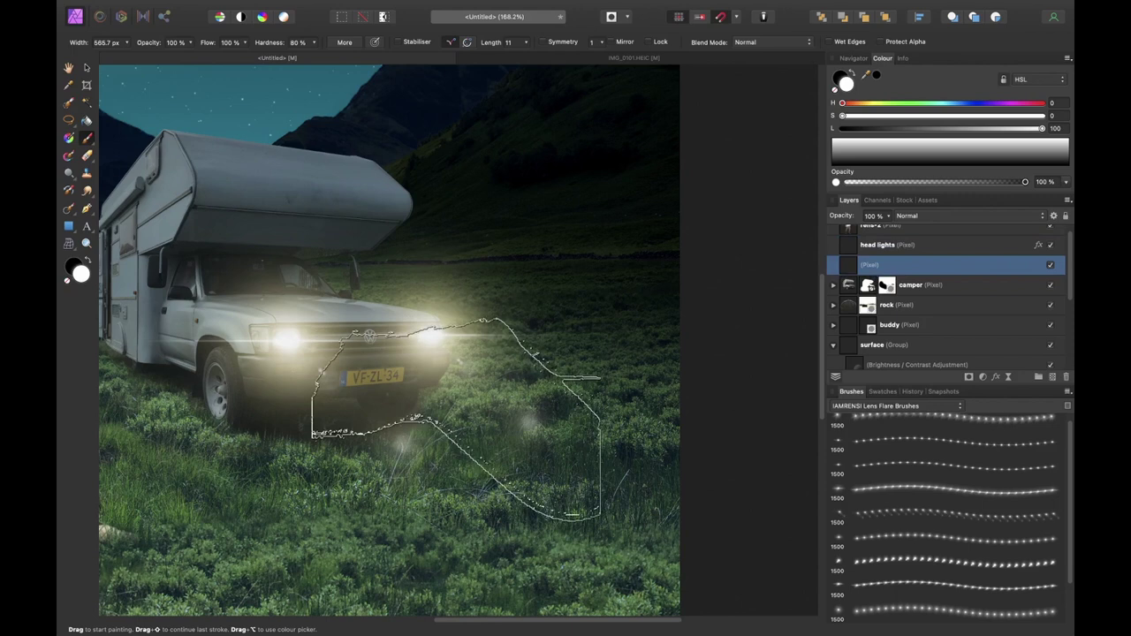
left_click(961, 407)
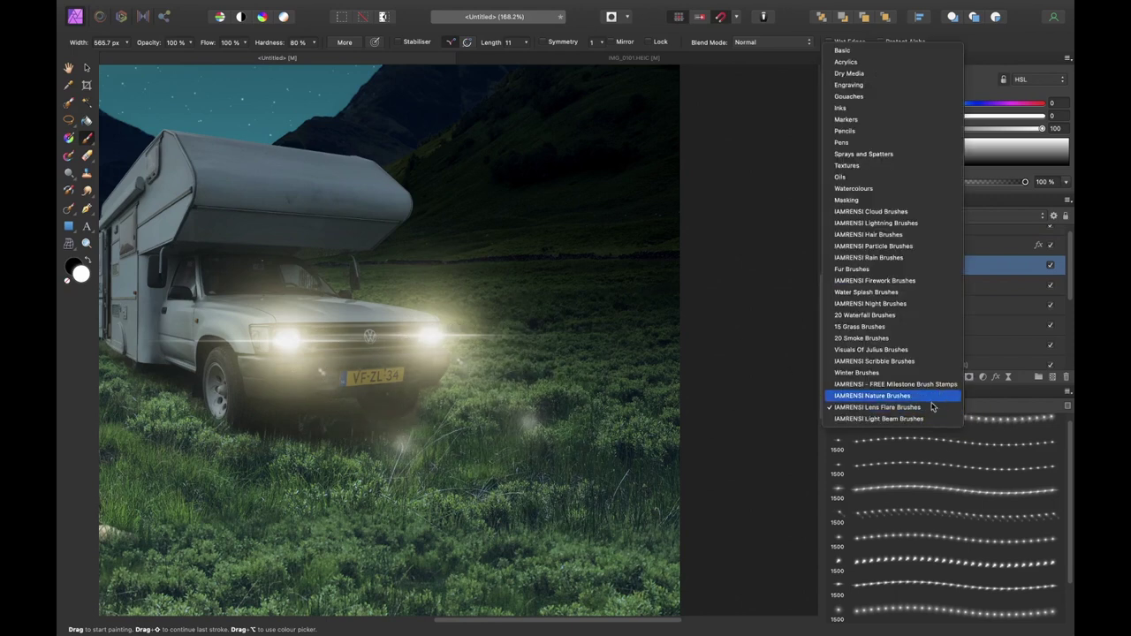
left_click(879, 418)
Compare several 2000 px light beam brushes and stamp one large soft white beam over the composition
left_click(950, 438)
left_click(402, 486)
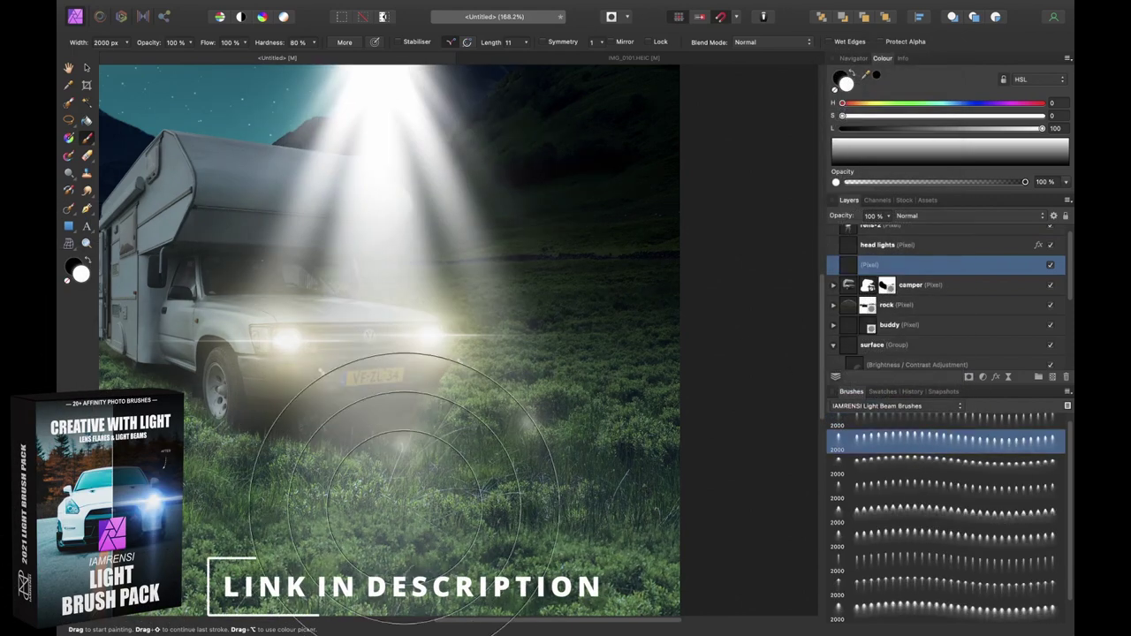
key("super+minus")
key("super+minus")
left_click(945, 561)
left_click(946, 610)
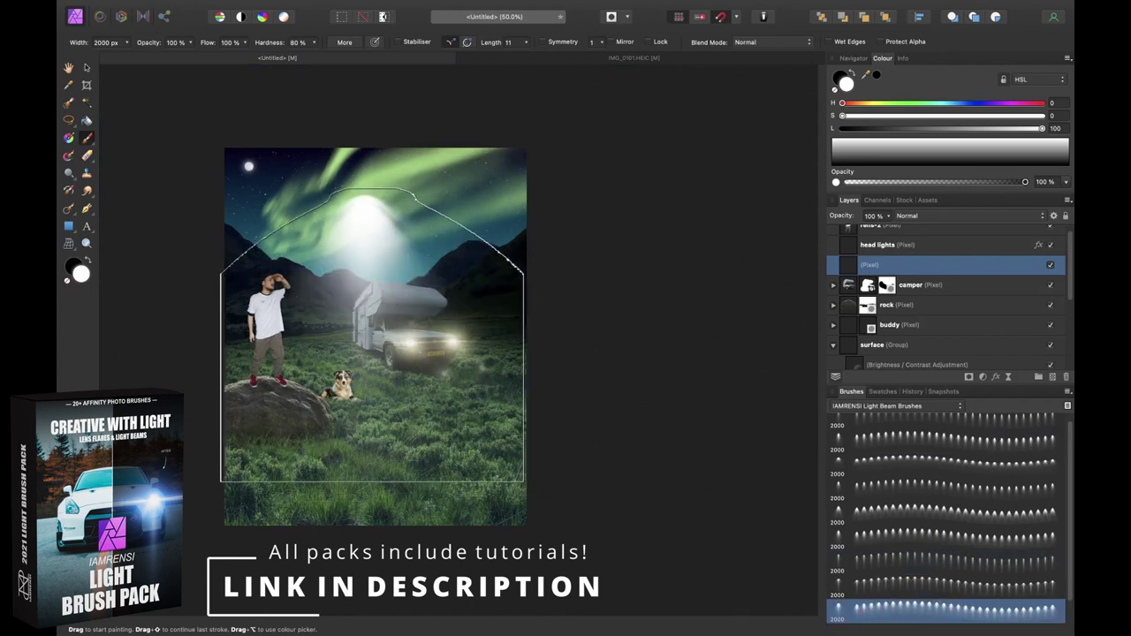
left_click(376, 334)
Move and rotate the beam so it shines from the headlight nearest the van's visible front wheel, with 51 % layer opacity
key("v")
left_click_drag(404, 255, 437, 400)
scroll(437, 399, "down", 1)
left_click_drag(583, 610, 665, 495)
left_click_drag(483, 453, 557, 429)
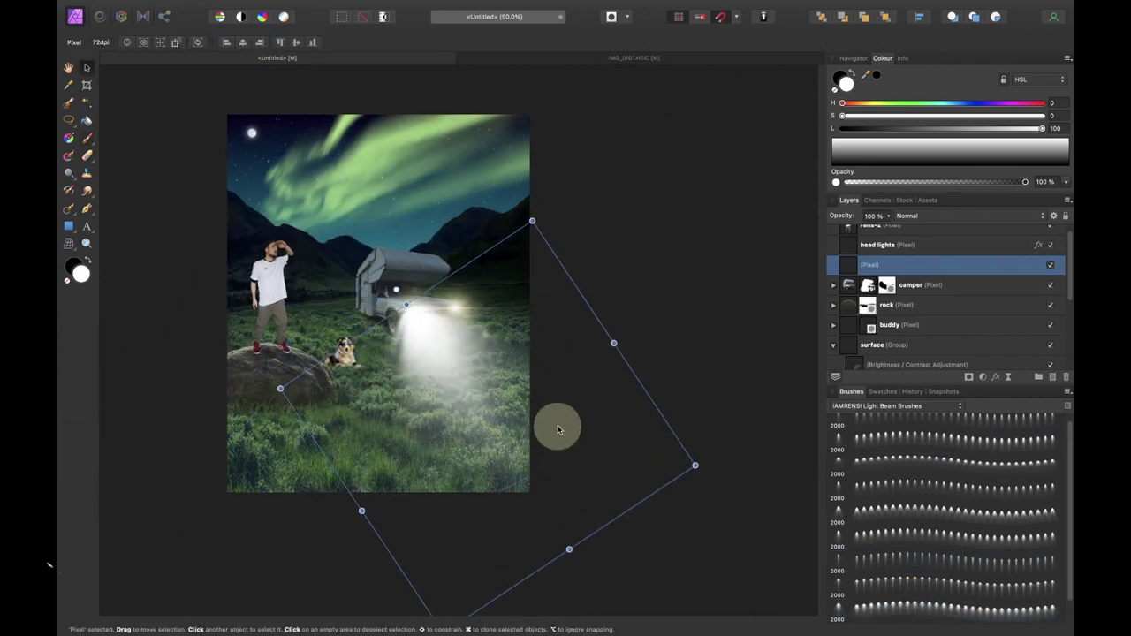
left_click_drag(707, 476, 698, 506)
mouse_move(588, 392)
left_mouse_down()
mouse_move(571, 401)
mouse_move(594, 374)
mouse_move(582, 381)
left_mouse_up()
left_click_drag(845, 219, 807, 222)
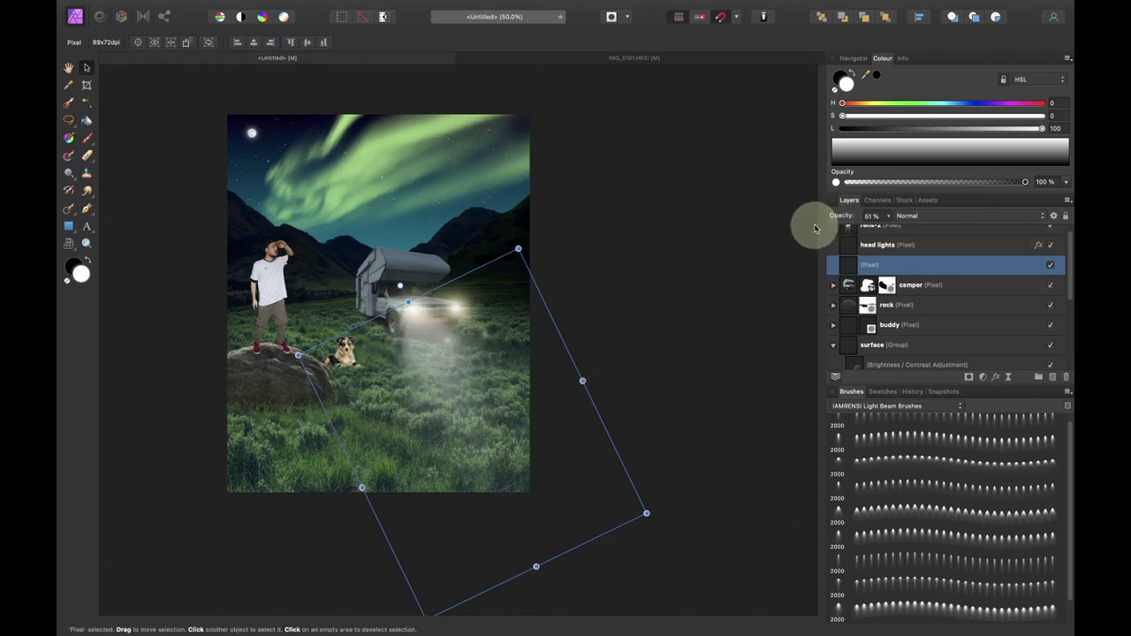
Duplicate the beam onto the other headlight, angled differently and at 38 % opacity, and group both beam layers
scroll(443, 386, "up", 3)
left_click_drag(442, 386, 549, 375)
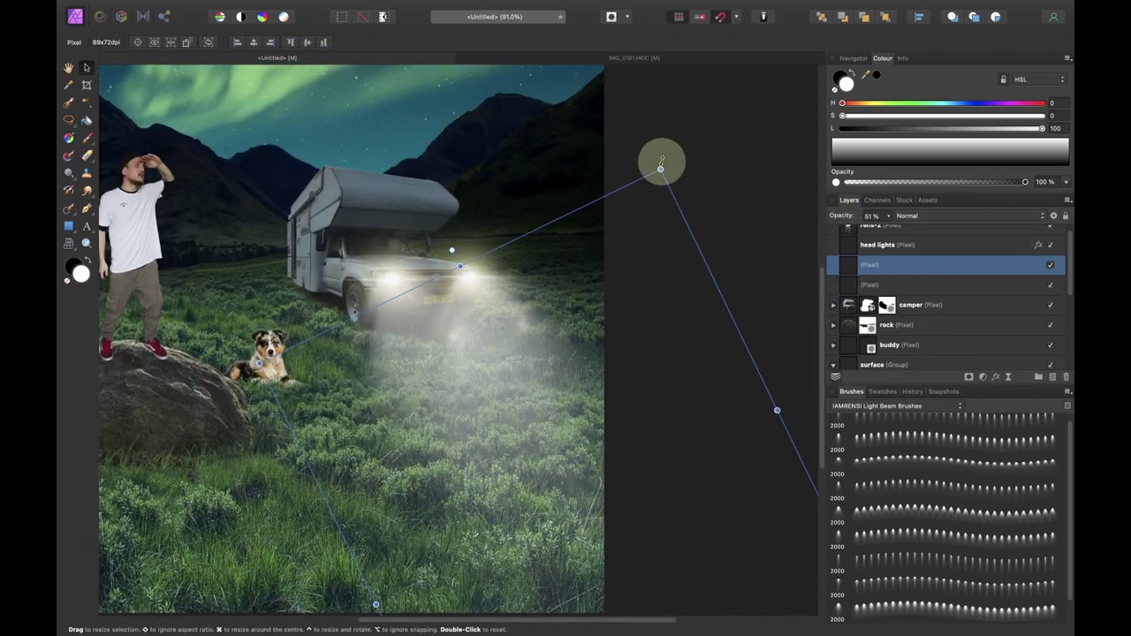
left_click_drag(660, 162, 606, 291)
left_click_drag(846, 217, 843, 241)
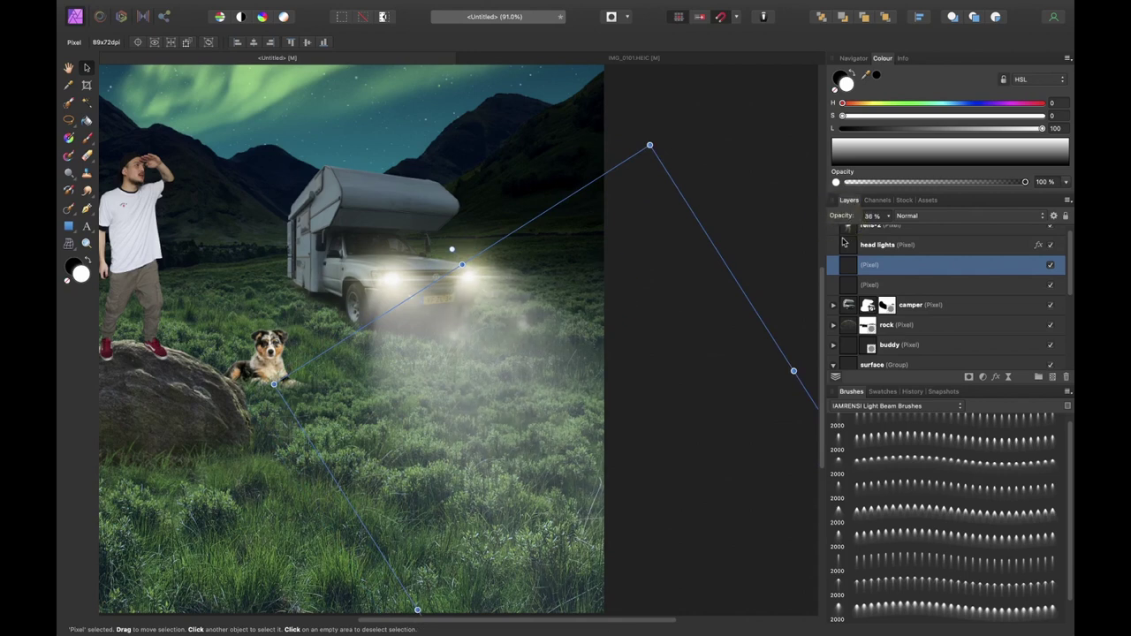
left_click(977, 283, "shift")
key("super+g")
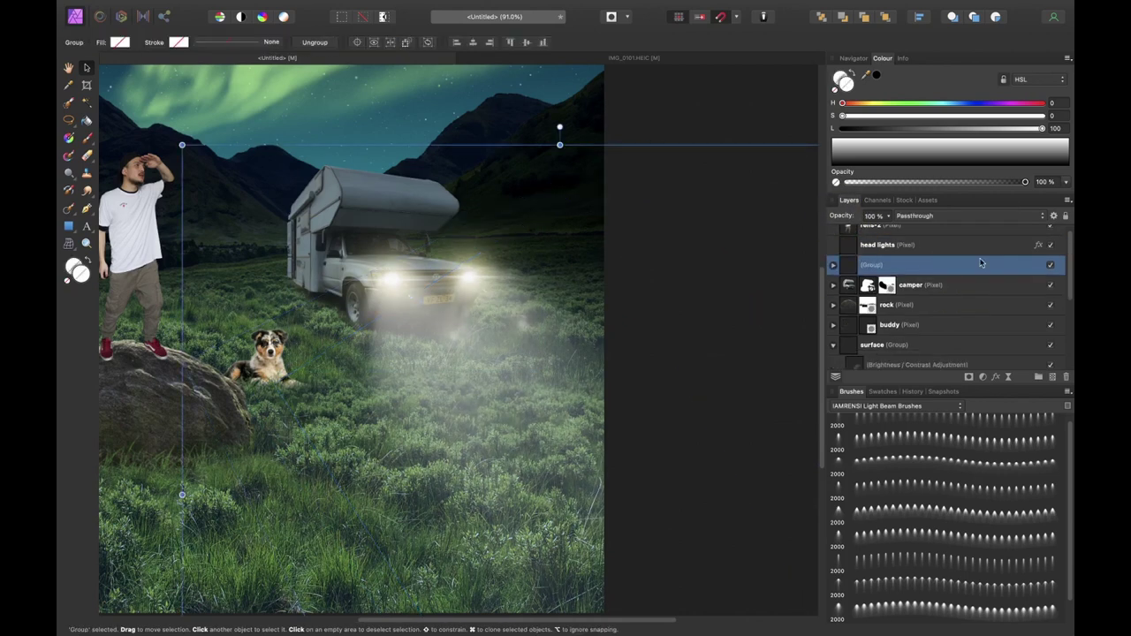
Try a yellow Outer Glow on the beam group with a 361.3 px radius and 13 % intensity
key("super+shift+v")
left_click(1039, 266)
left_click(814, 362)
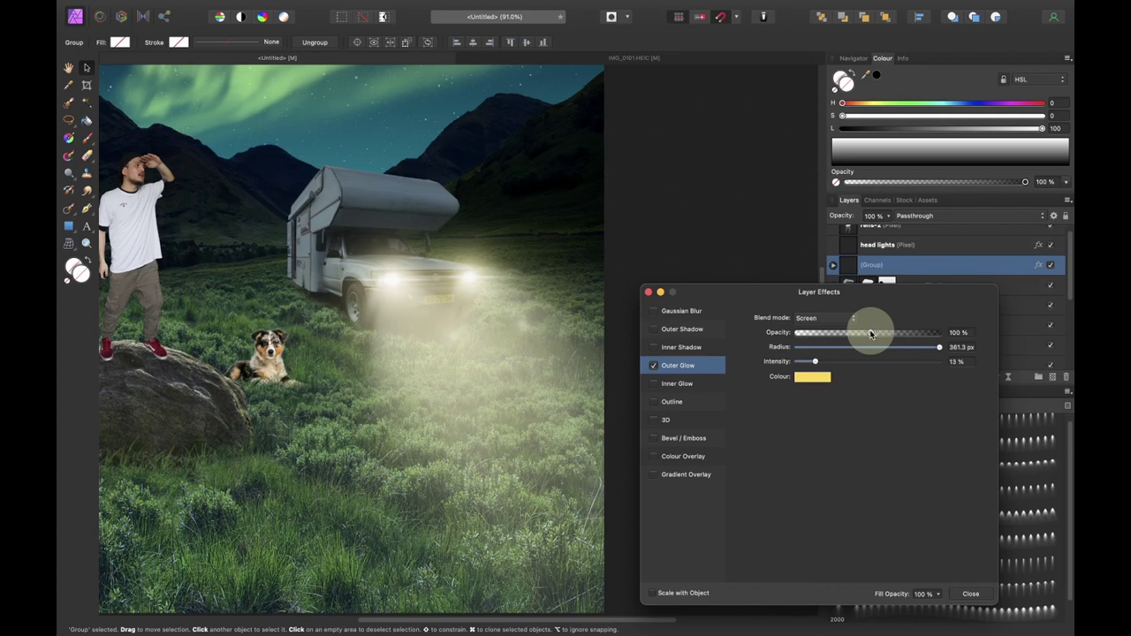
left_click_drag(870, 332, 888, 332)
left_click(651, 293)
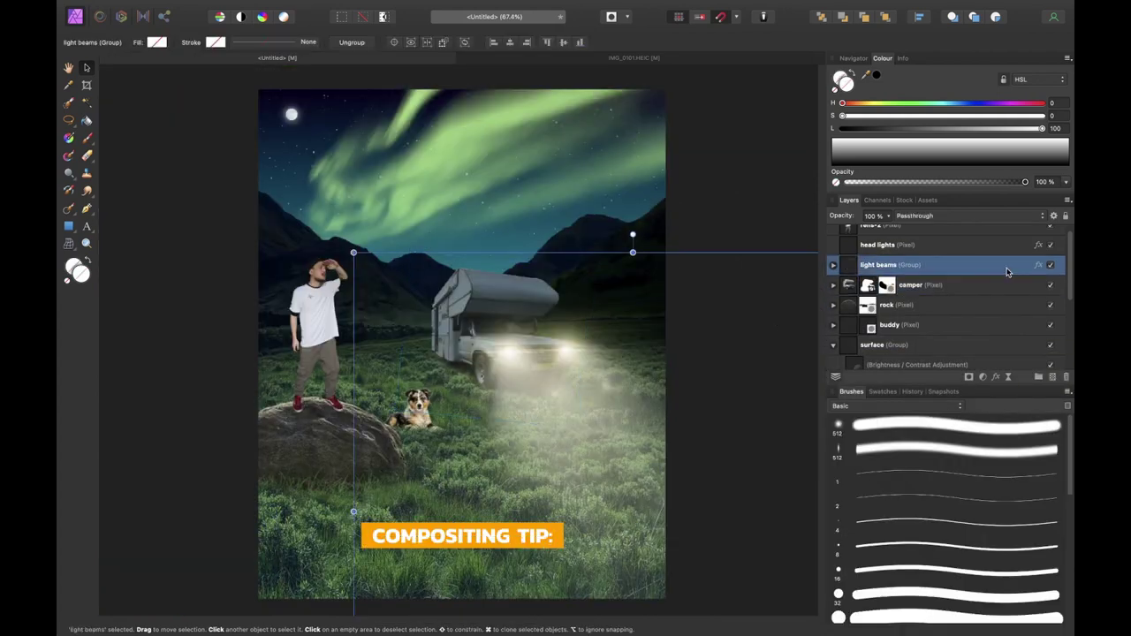
left_click(1052, 215)
left_click_drag(921, 396, 1001, 527)
left_click(760, 302)
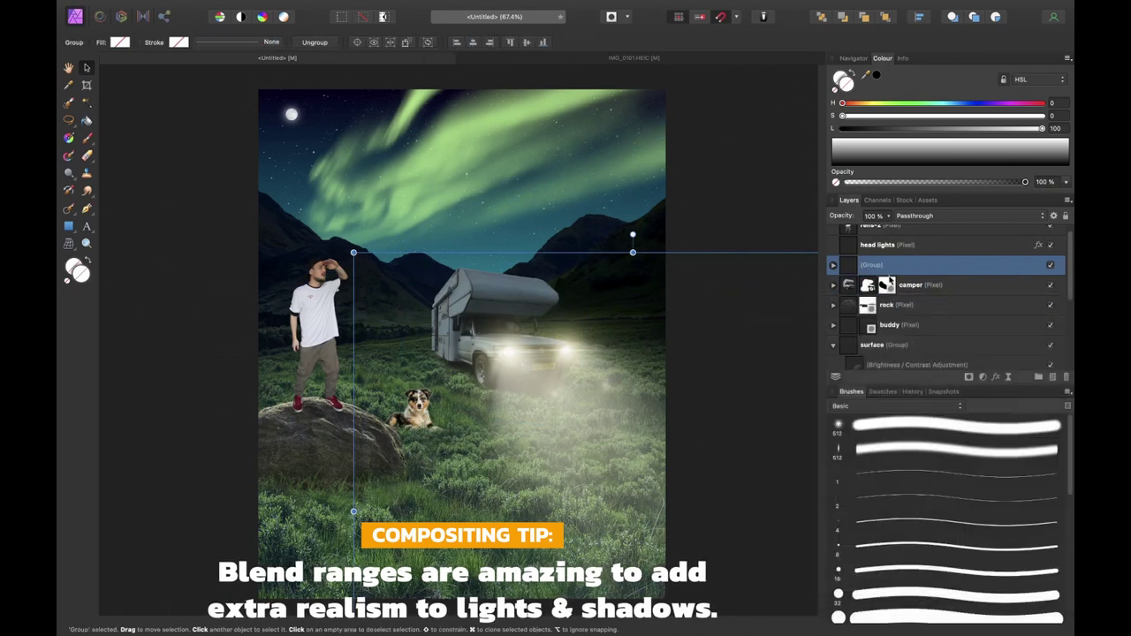
Shape the beam group's Underlying Composition Range, with the dark end at about 50 % output and full output from 25 % input
left_click(1053, 216)
left_click_drag(911, 522, 885, 515)
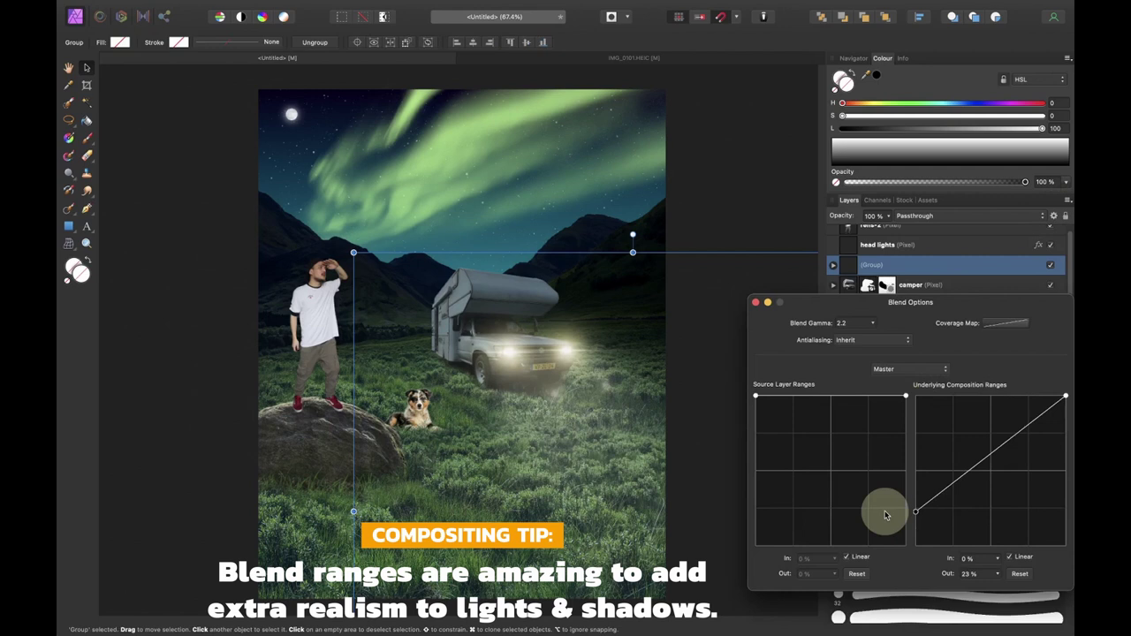
left_click_drag(1066, 402, 967, 397)
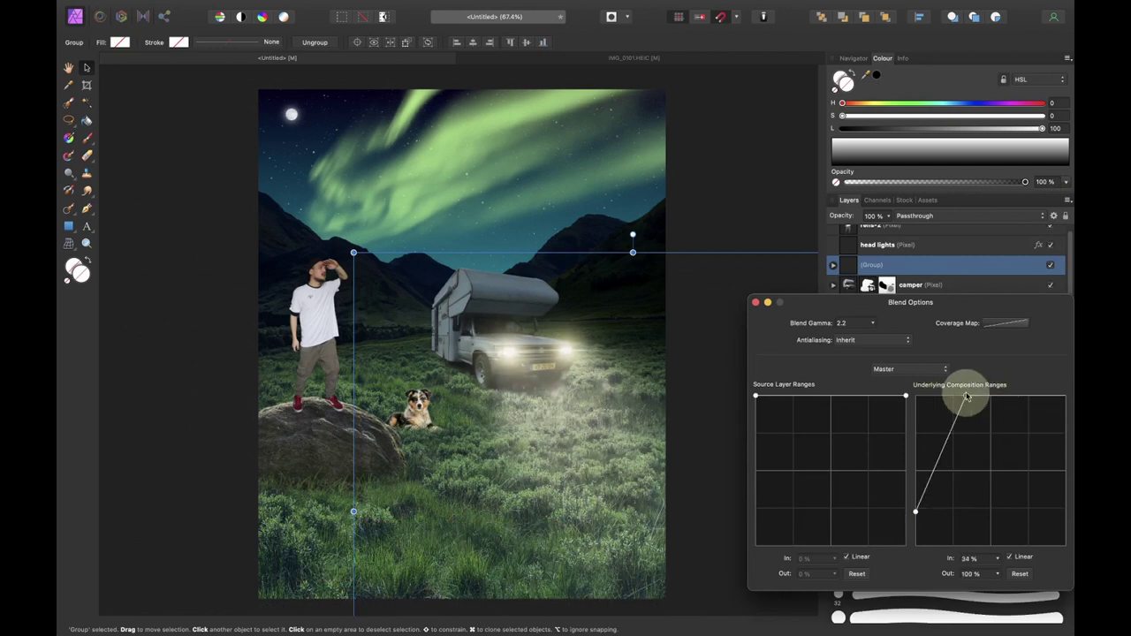
left_click_drag(919, 518, 898, 575)
left_click_drag(866, 519, 849, 475)
left_click_drag(966, 400, 943, 398)
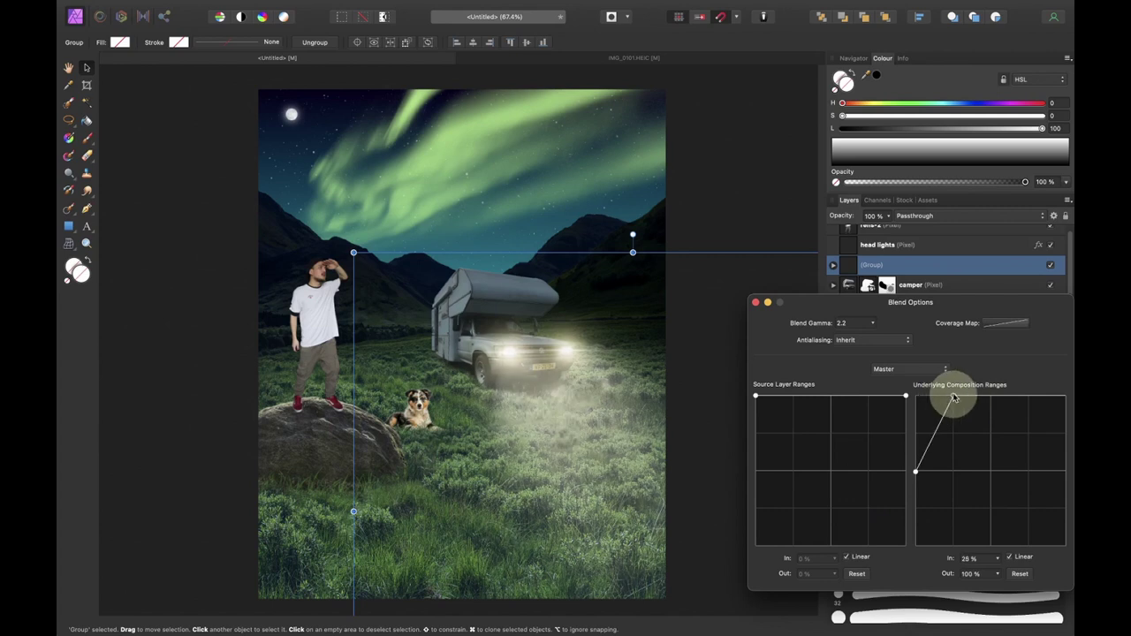
left_click(756, 303)
Rename the beam group to light beams and toggle its visibility to compare the effect
double_click(871, 273)
type("light beam")
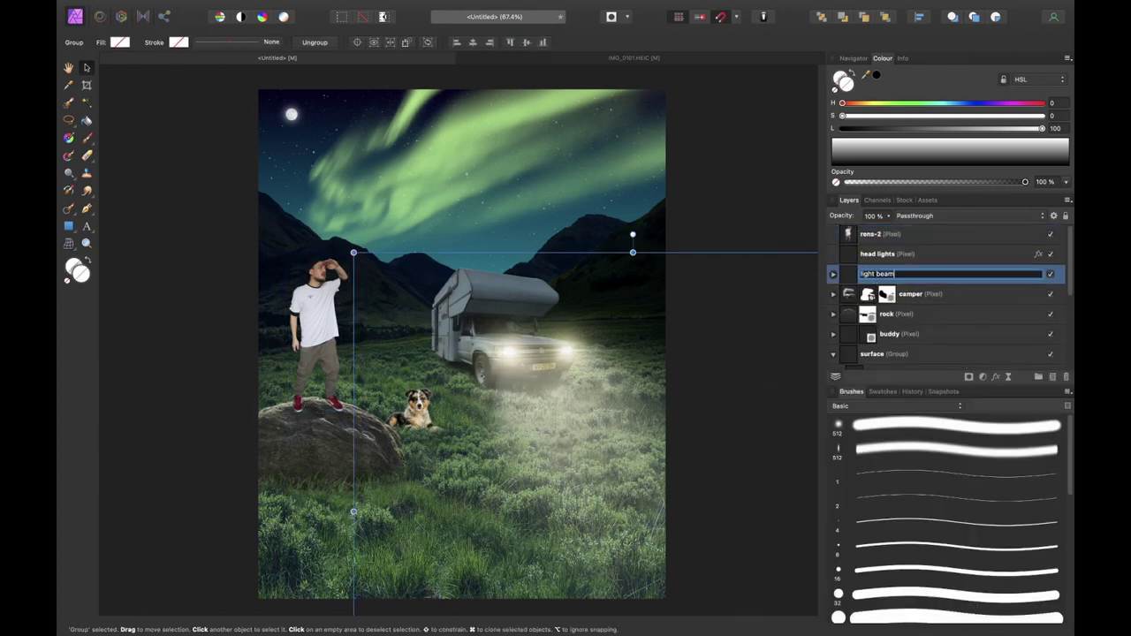
left_click(1052, 276)
left_click(1052, 276)
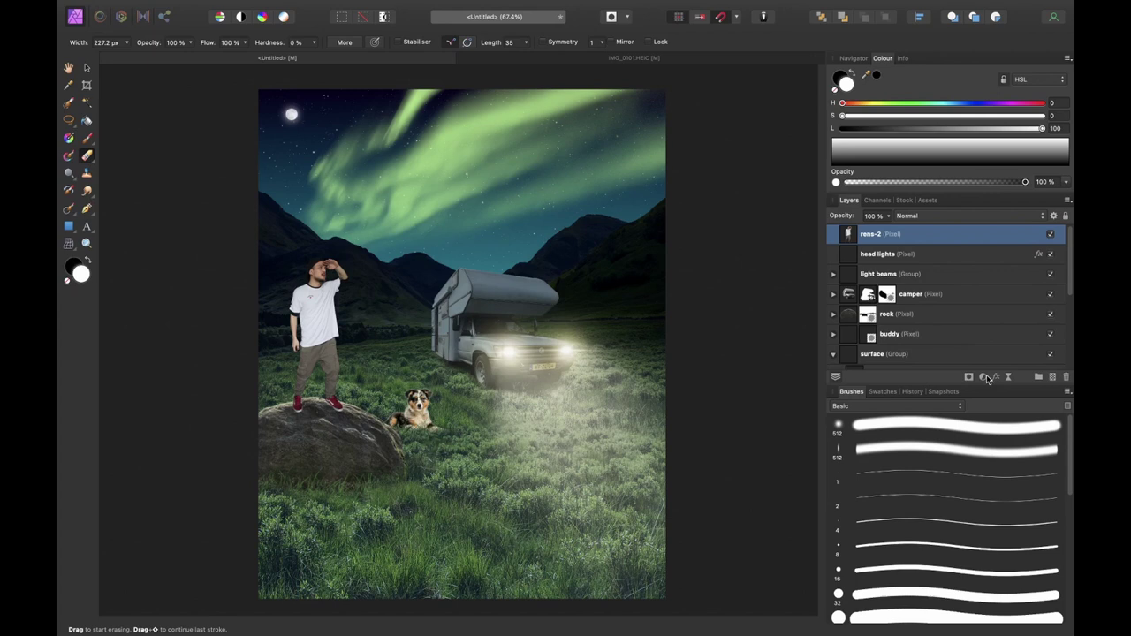
Darken the man with a Curves adjustment nested in his layer, lowering the white end of the curve
left_click_drag(801, 340, 813, 410)
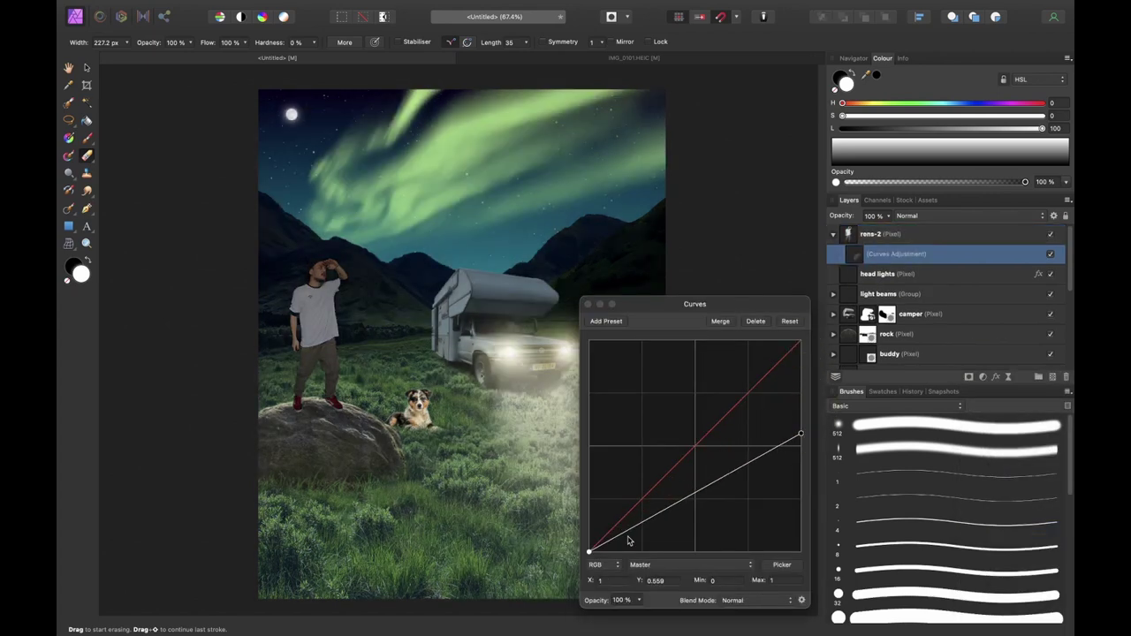
left_click_drag(588, 552, 588, 551)
left_click_drag(799, 435, 805, 405)
left_click(587, 304)
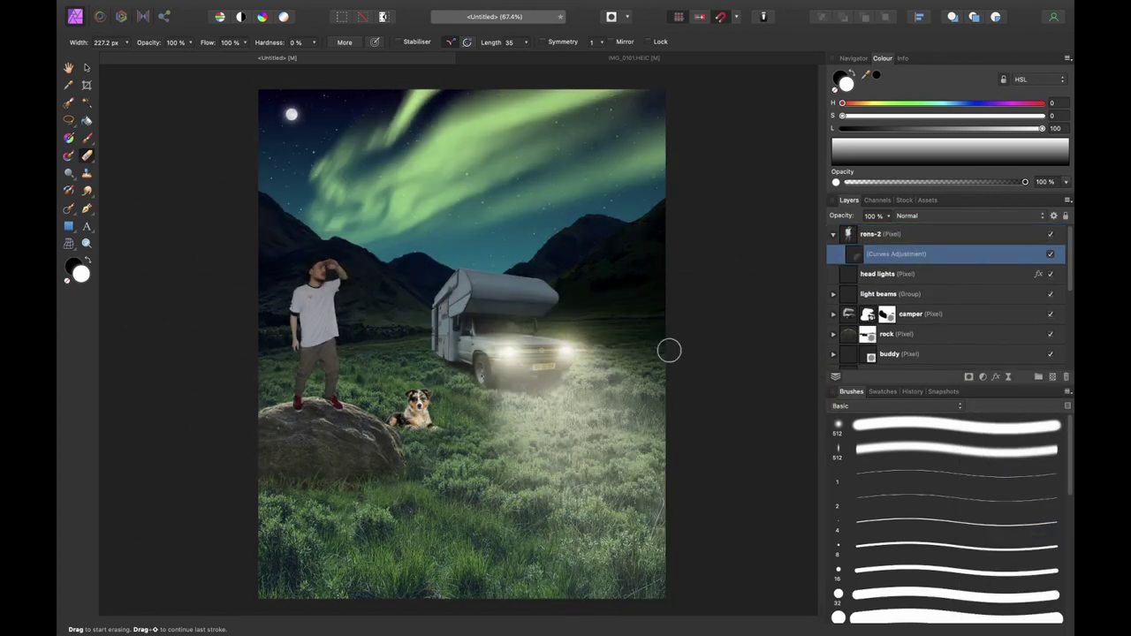
Nest a White Balance adjustment in the man's layer and shift it to a cooler tone
key("super+0")
left_click(872, 232)
left_click(982, 378)
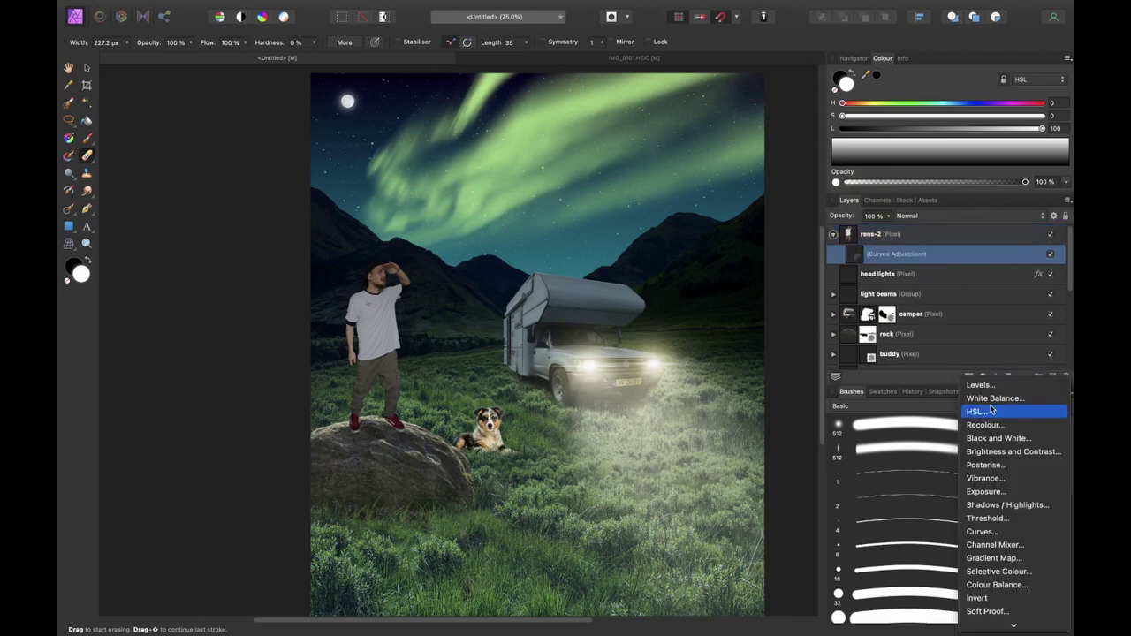
left_click(972, 401)
left_click_drag(675, 543, 630, 542)
left_click(655, 566)
left_click(587, 497)
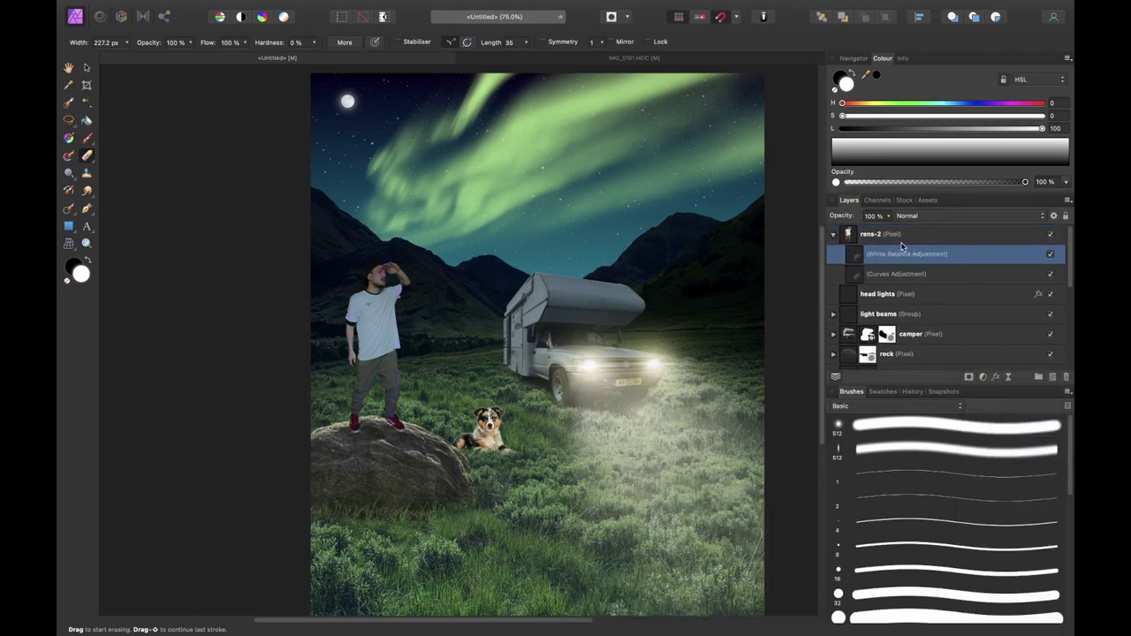
Erase parts of the man's Curves adjustment with a small soft brush at 55 % opacity to highlight the shirt's folds
left_click(898, 273)
scroll(387, 361, "up", 5)
key("[")
left_click_drag(435, 316, 437, 324)
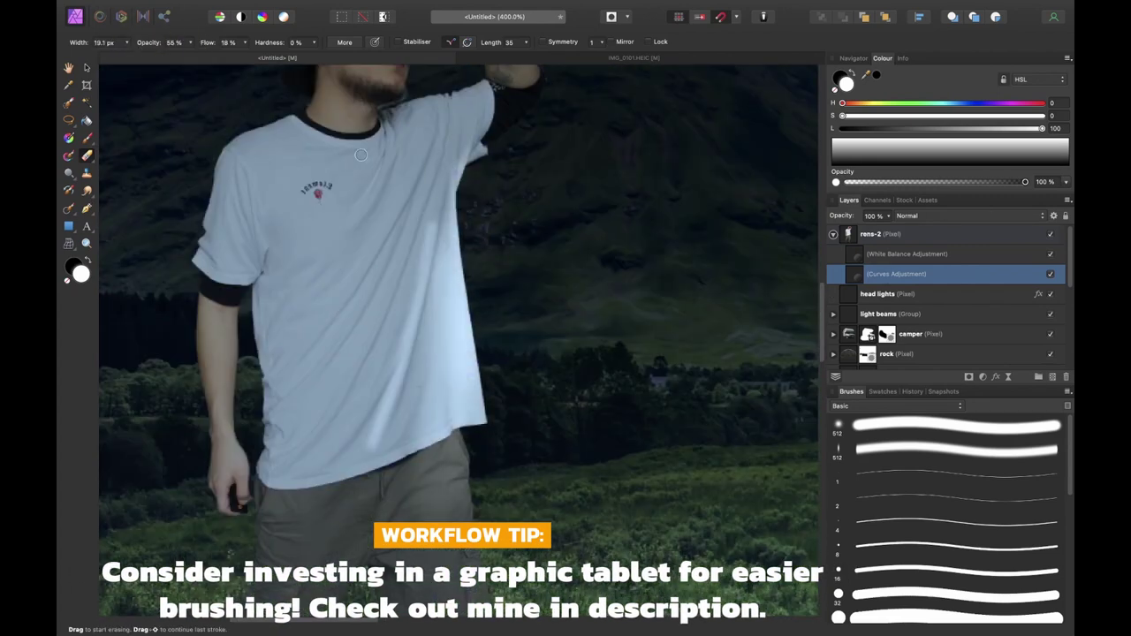
left_click_drag(343, 414, 389, 318)
key("[")
left_click_drag(387, 368, 411, 336)
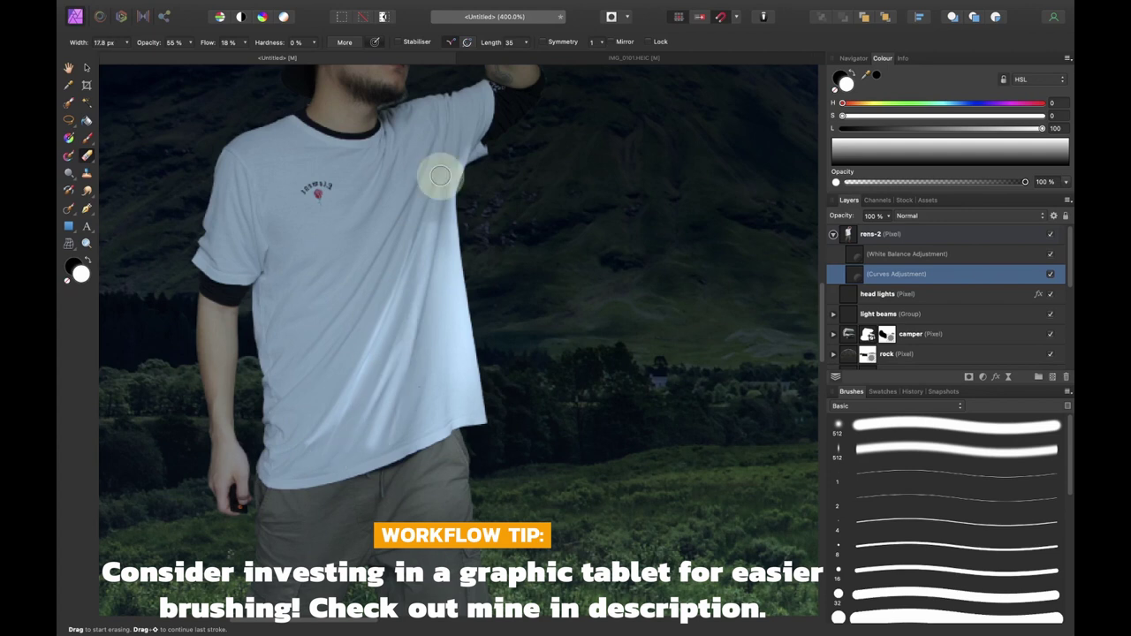
mouse_move(377, 437)
left_mouse_down()
mouse_move(354, 451)
mouse_move(439, 209)
mouse_move(441, 101)
left_mouse_up()
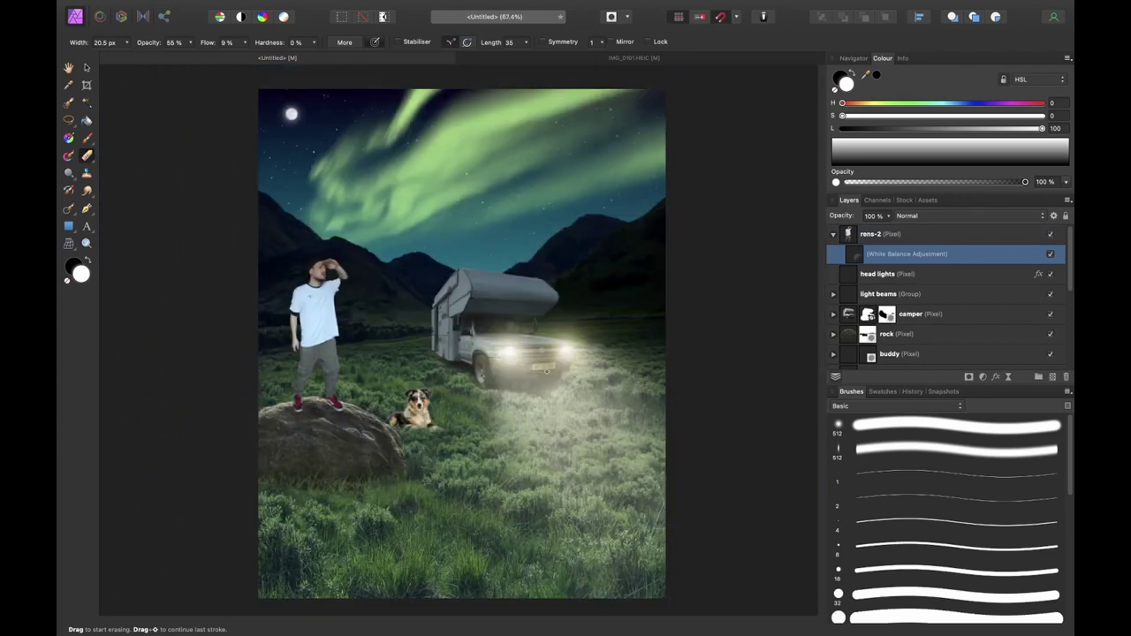
Enlarge the camper, light beams and head lights layers together and reposition them near the centre of the scene
key("v")
left_click(456, 322)
left_click(910, 274, "shift")
left_click_drag(568, 301, 519, 341)
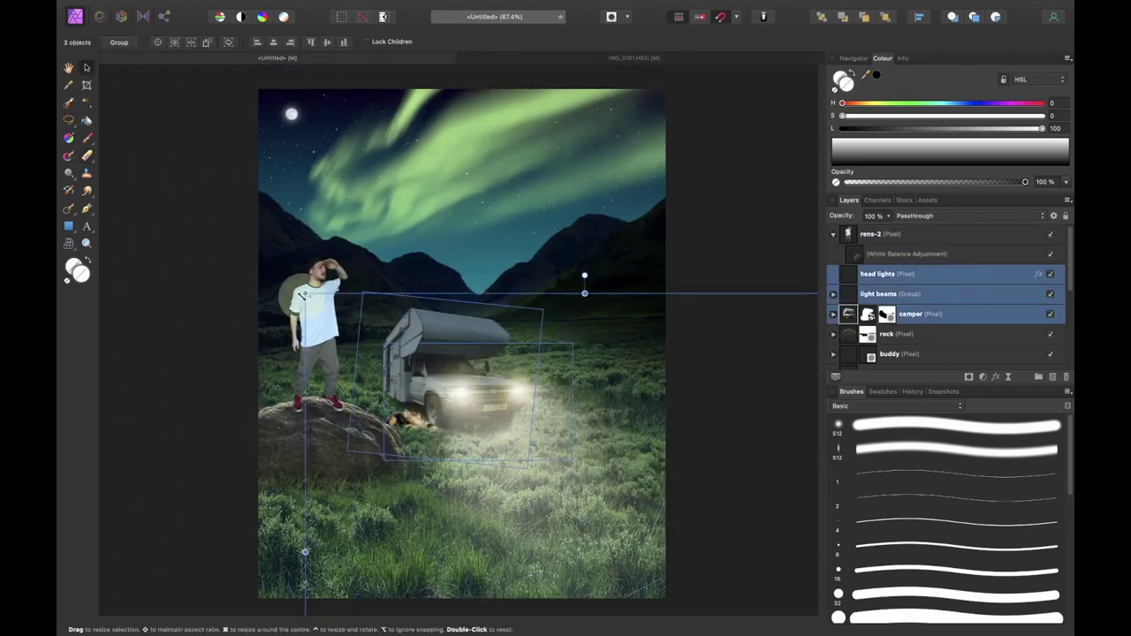
left_click_drag(300, 294, 202, 247)
left_click_drag(445, 320, 454, 280)
Place the man on the van's roof, order his layer below the camper layer and scale him down
left_click(334, 296)
left_click_drag(334, 296, 458, 159)
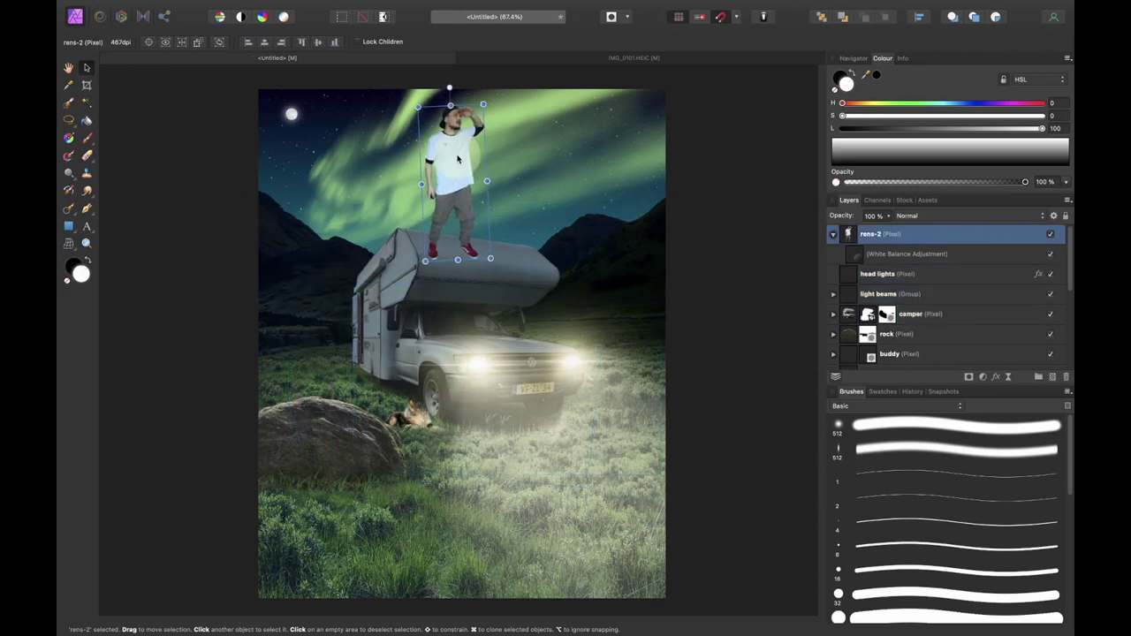
key("super+bracketleft")
key("super+bracketleft")
key("super+bracketleft")
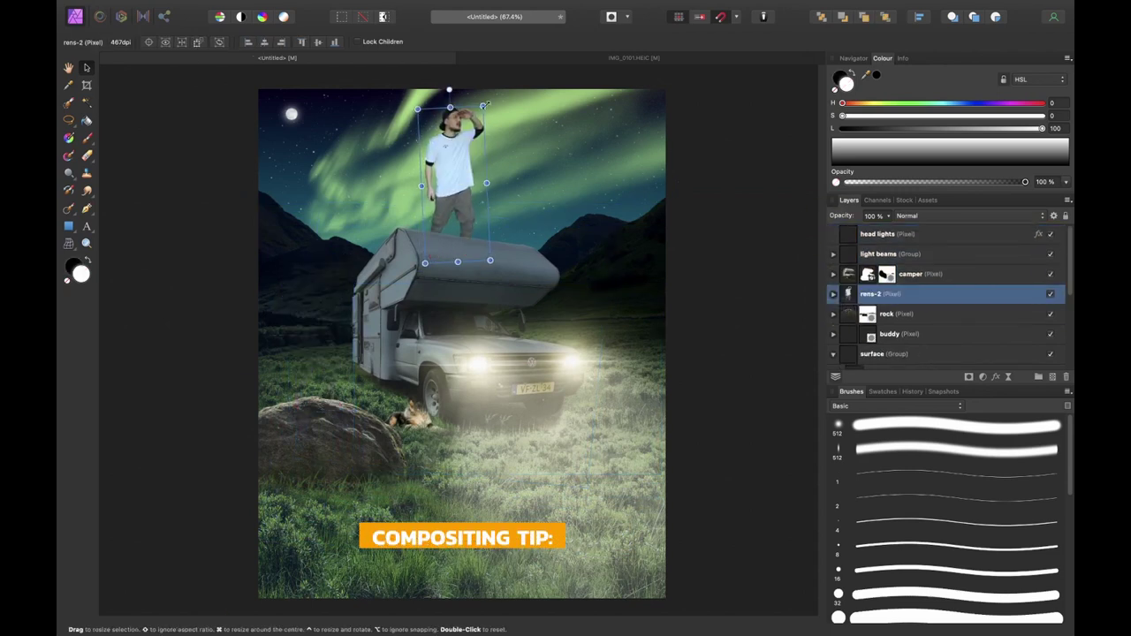
left_click_drag(485, 105, 455, 189)
Move the puppy onto the van's roof beside the man and order the buddy layer directly below the camper layer
left_click(410, 419)
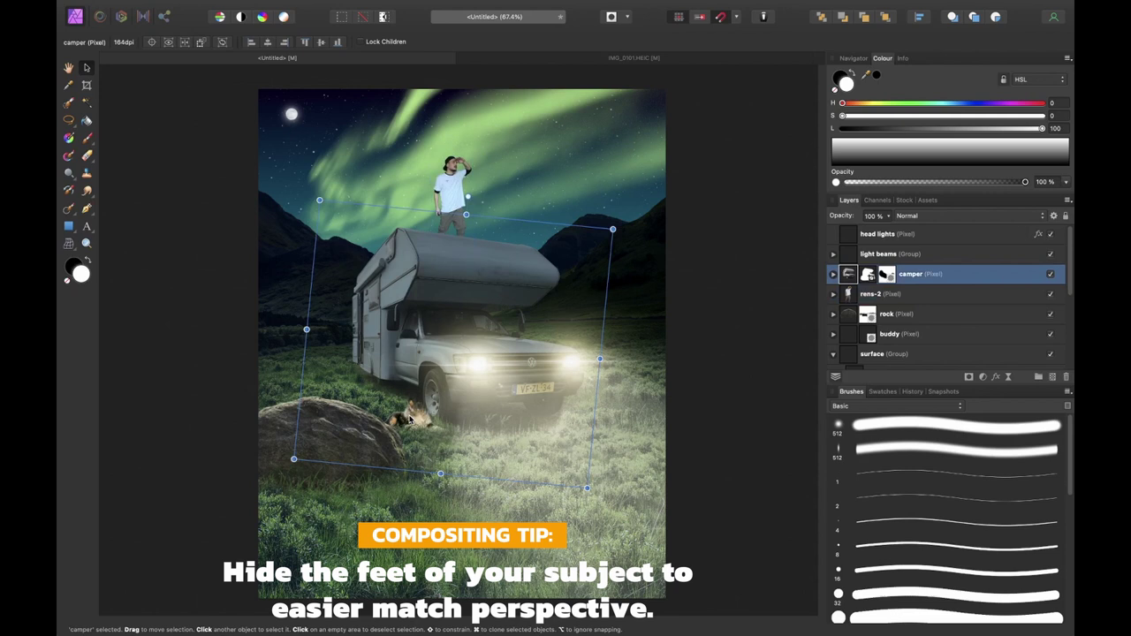
scroll(851, 300, "down", 3)
left_click(913, 275)
left_click_drag(415, 412, 469, 323)
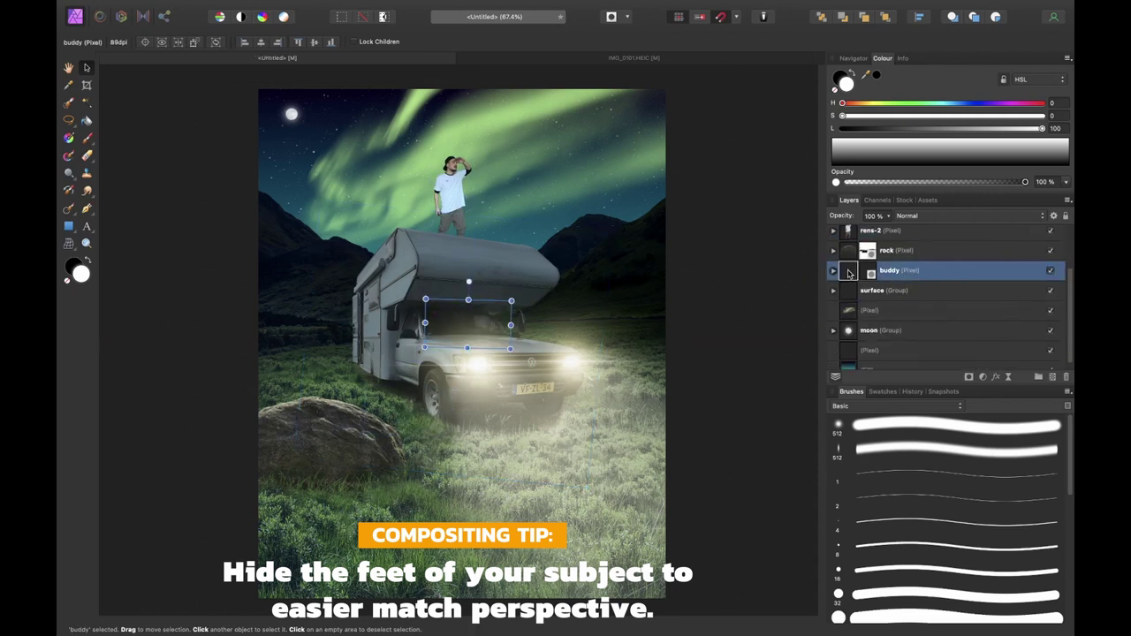
scroll(850, 274, "up", 3)
left_click_drag(850, 334, 874, 270)
left_click_drag(471, 329, 489, 234)
left_click_drag(850, 274, 835, 304)
Scale the puppy down and settle it behind the roof edge next to the man
scroll(465, 243, "up", 5)
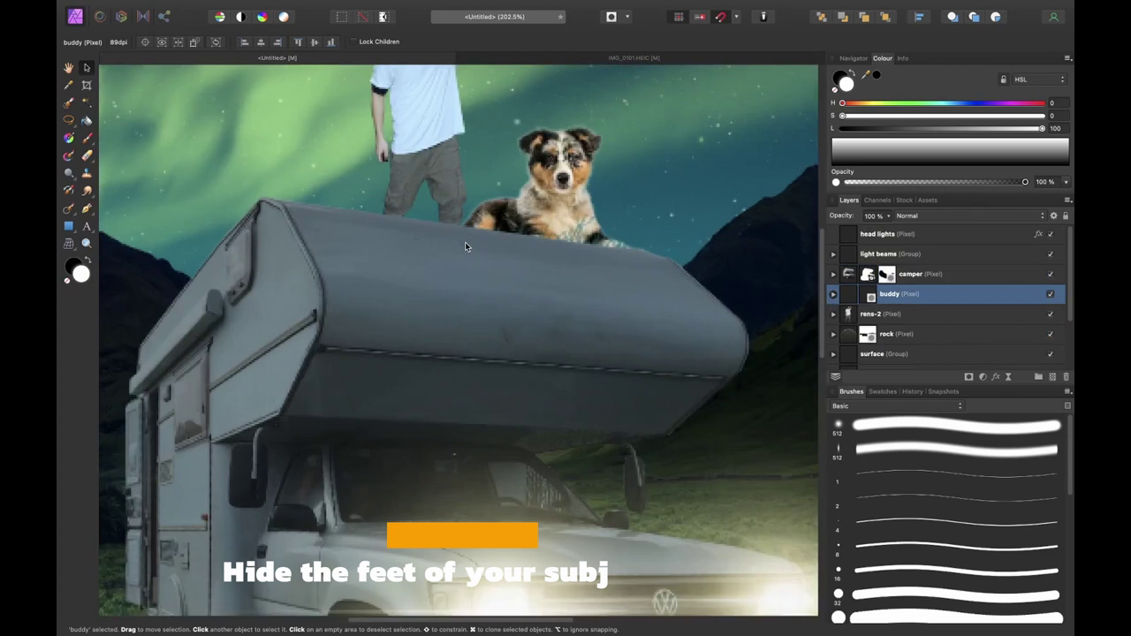
scroll(465, 241, "up", 2)
left_click_drag(654, 179, 585, 228)
left_click_drag(547, 281, 555, 283)
key("super+0")
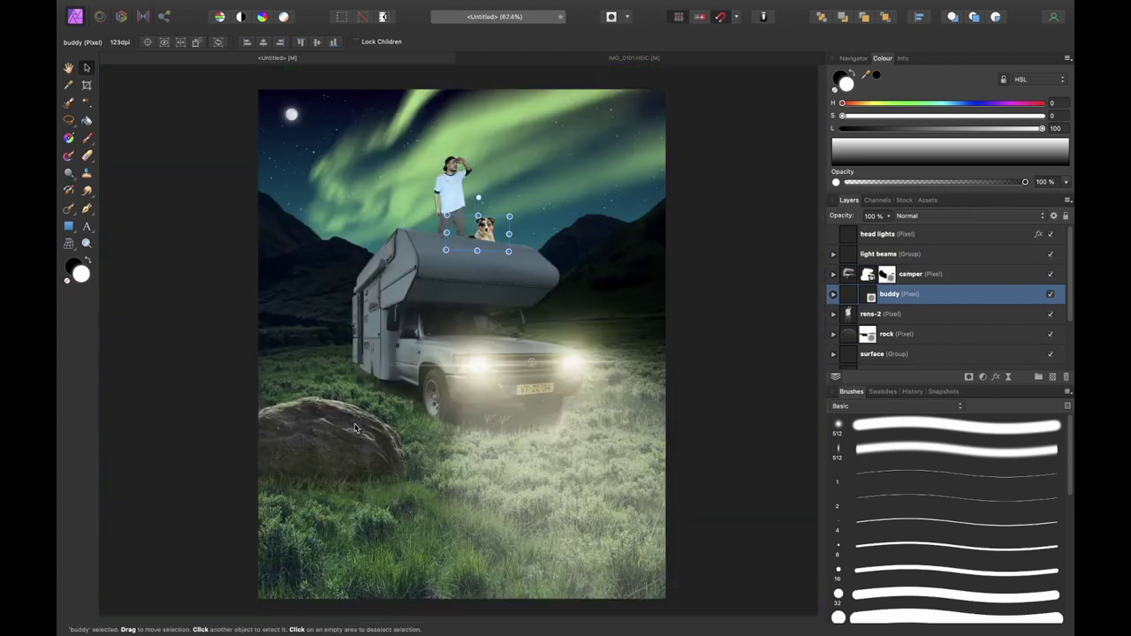
Enlarge the boulder and shift it lower to fill the near corner of the meadow
left_click(960, 274)
scroll(960, 308, "down", 1)
left_click(959, 315)
left_click_drag(390, 428, 485, 434)
mouse_move(410, 507)
left_mouse_down()
mouse_move(430, 502)
mouse_move(420, 500)
left_mouse_up()
left_click(491, 233)
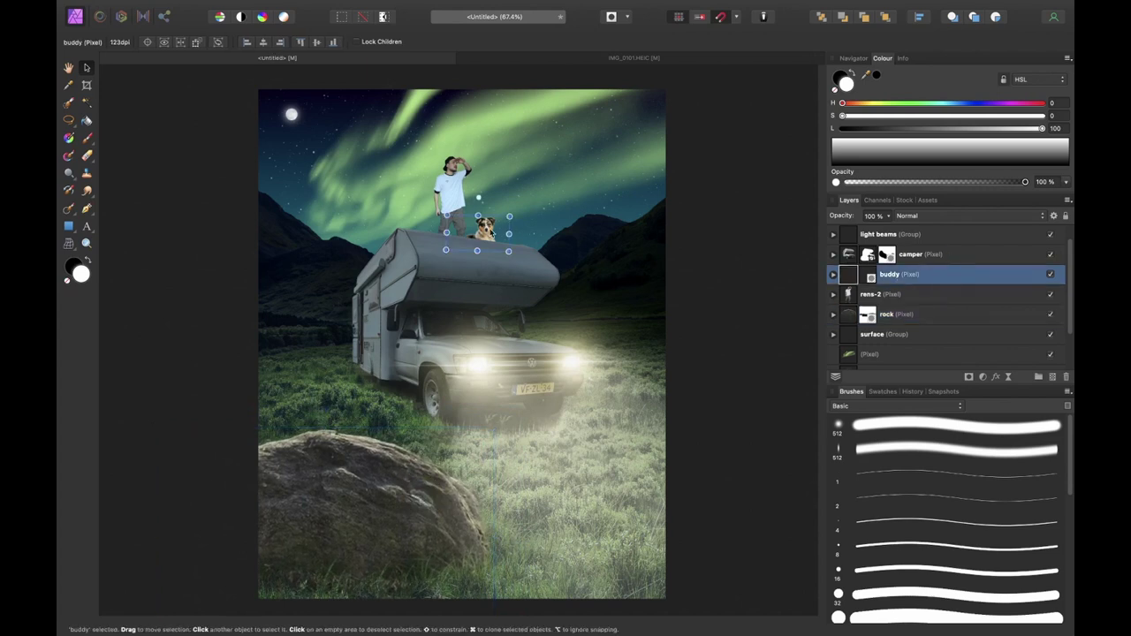
Move the puppy onto the boulder below the van, order the buddy layer beneath the rens-2 layer, disable its mask and resize it
left_click_drag(844, 304, 843, 304)
mouse_move(347, 417)
left_mouse_down()
mouse_move(323, 433)
mouse_move(386, 409)
mouse_move(359, 412)
left_mouse_up()
left_click(871, 295)
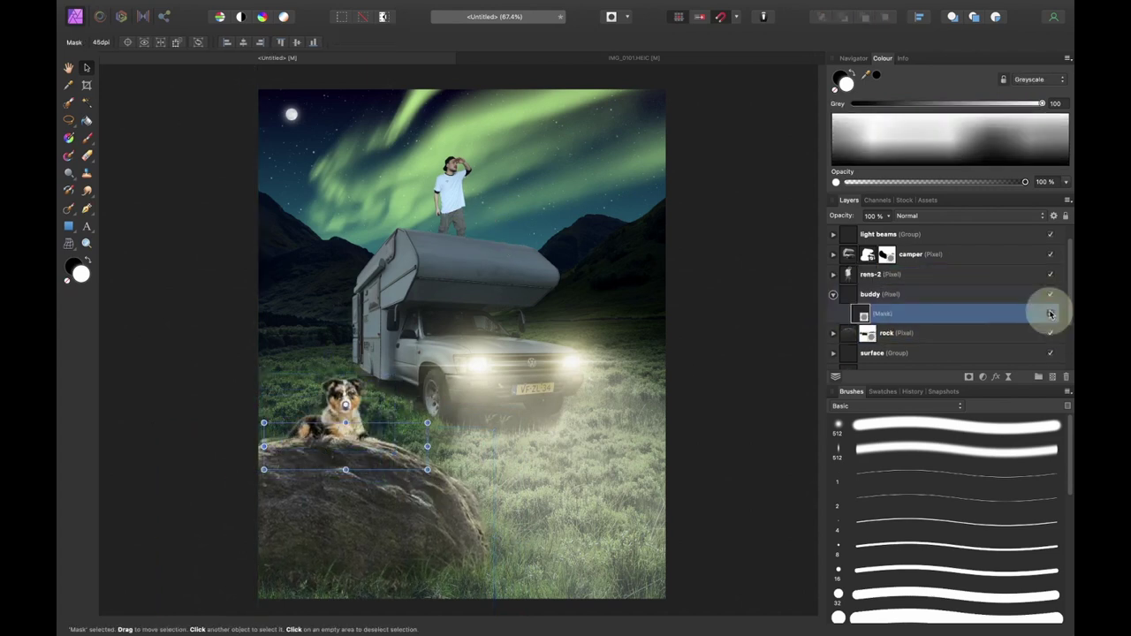
left_click(406, 399)
left_click(294, 430)
left_click_drag(397, 376, 404, 372)
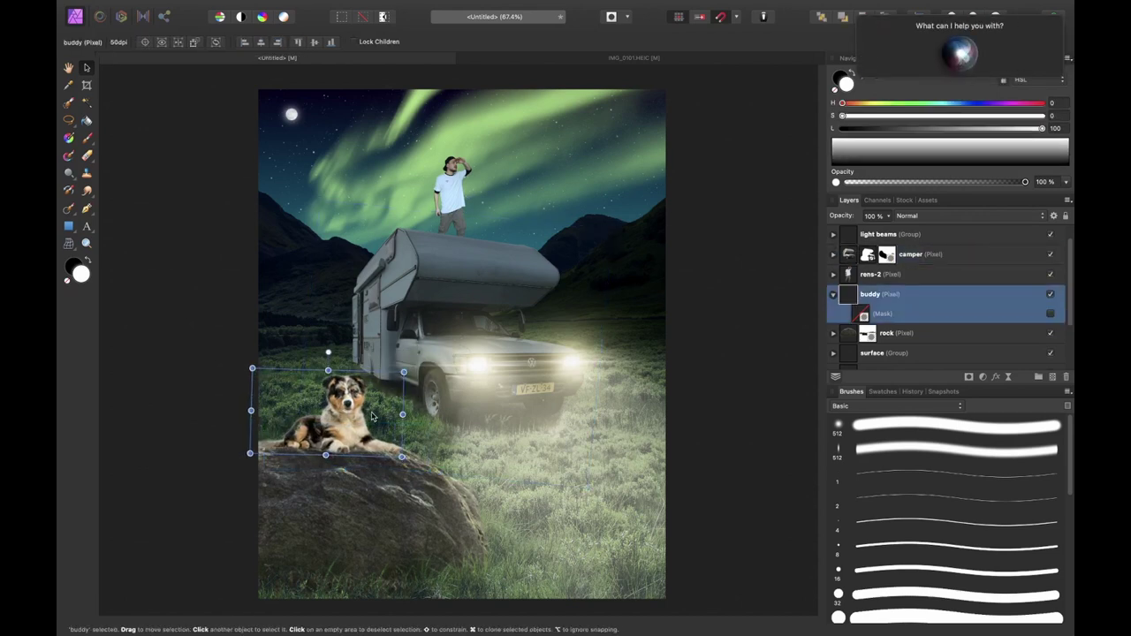
Add an Exposure adjustment for the puppy, delete the buddy layer's mask and lower the exposure
scroll(372, 416, "up", 3)
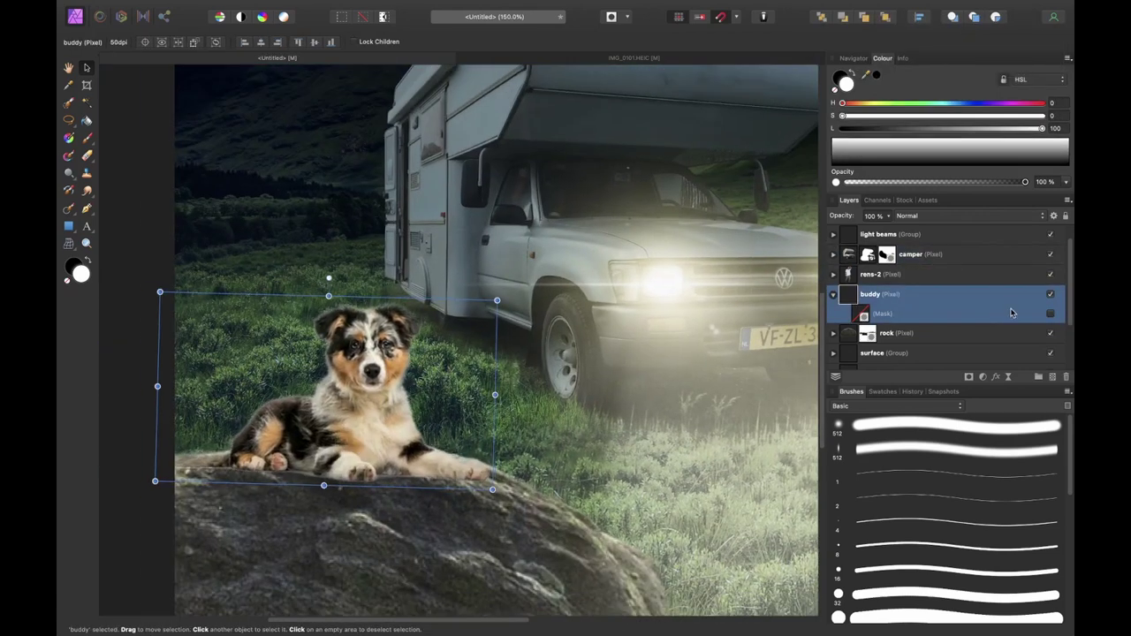
left_click(982, 376)
left_click(949, 489)
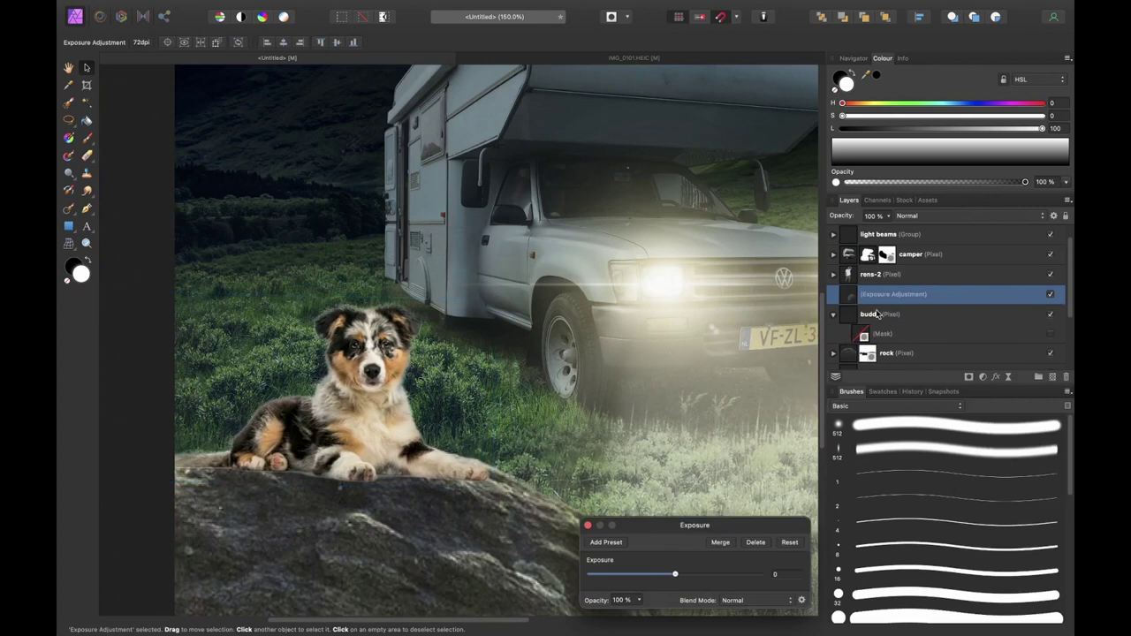
left_click_drag(877, 313, 1049, 378)
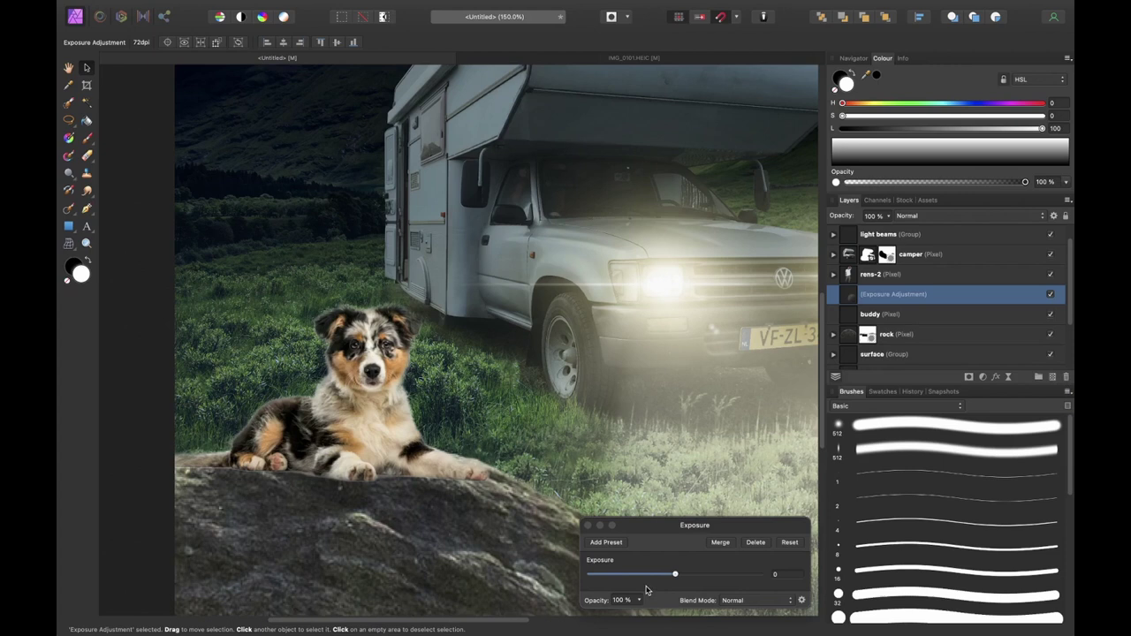
left_click_drag(664, 572, 648, 576)
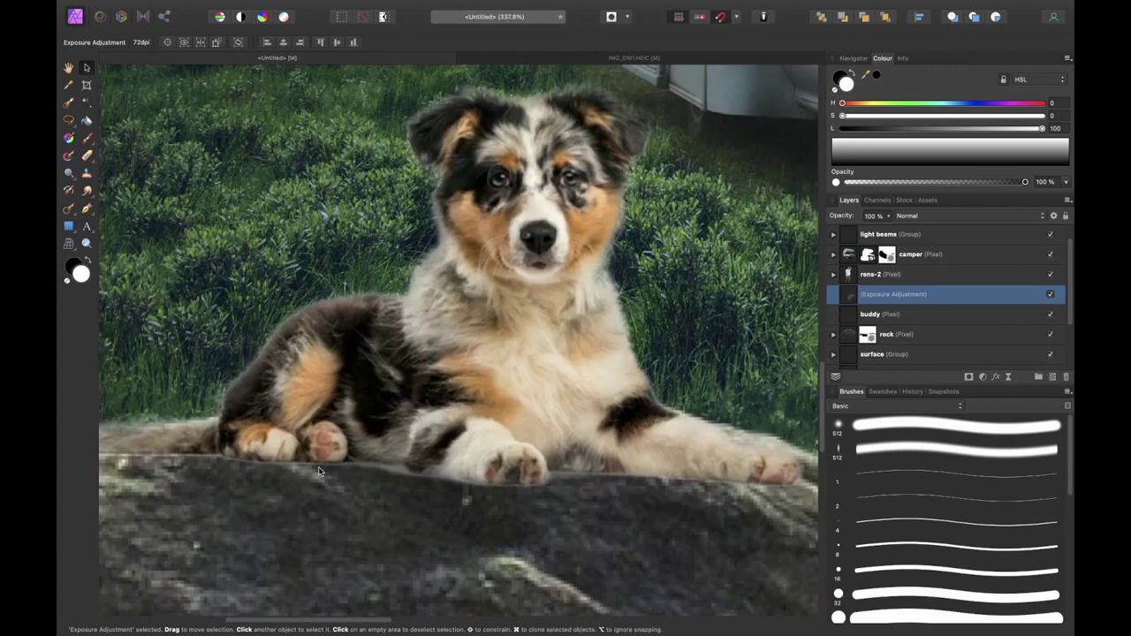
Clip the Exposure adjustment to the buddy layer and brush the shadow over the puppy's underside at 1% flow
key("b")
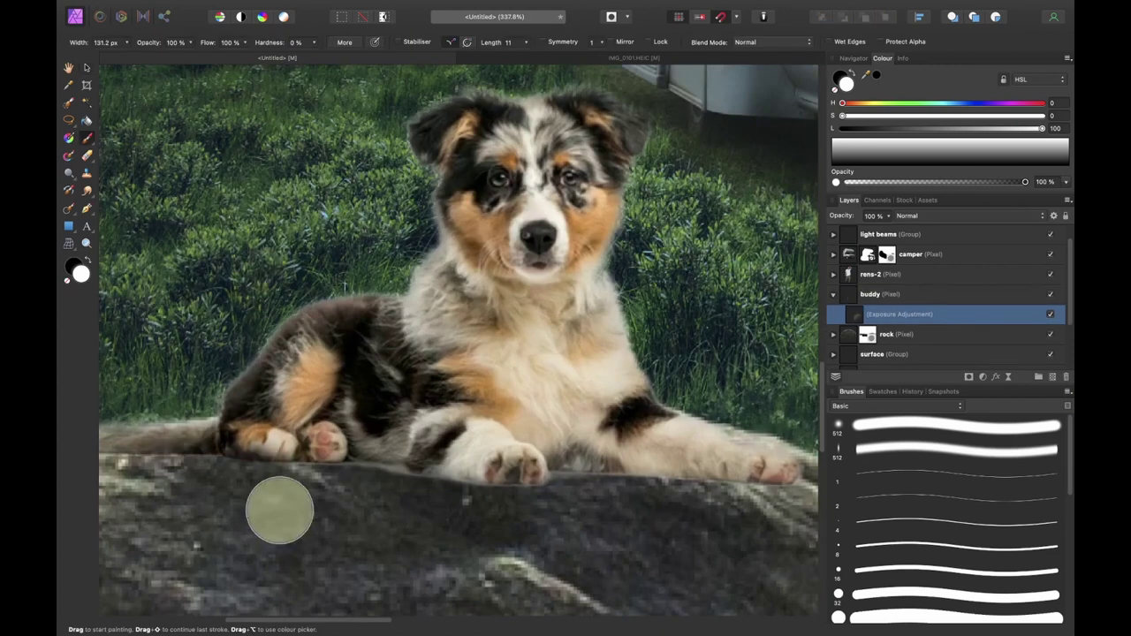
mouse_move(279, 510)
left_mouse_down()
mouse_move(301, 411)
mouse_move(438, 495)
mouse_move(297, 375)
mouse_move(444, 367)
mouse_move(545, 447)
left_mouse_up()
scroll(545, 447, "right", 4)
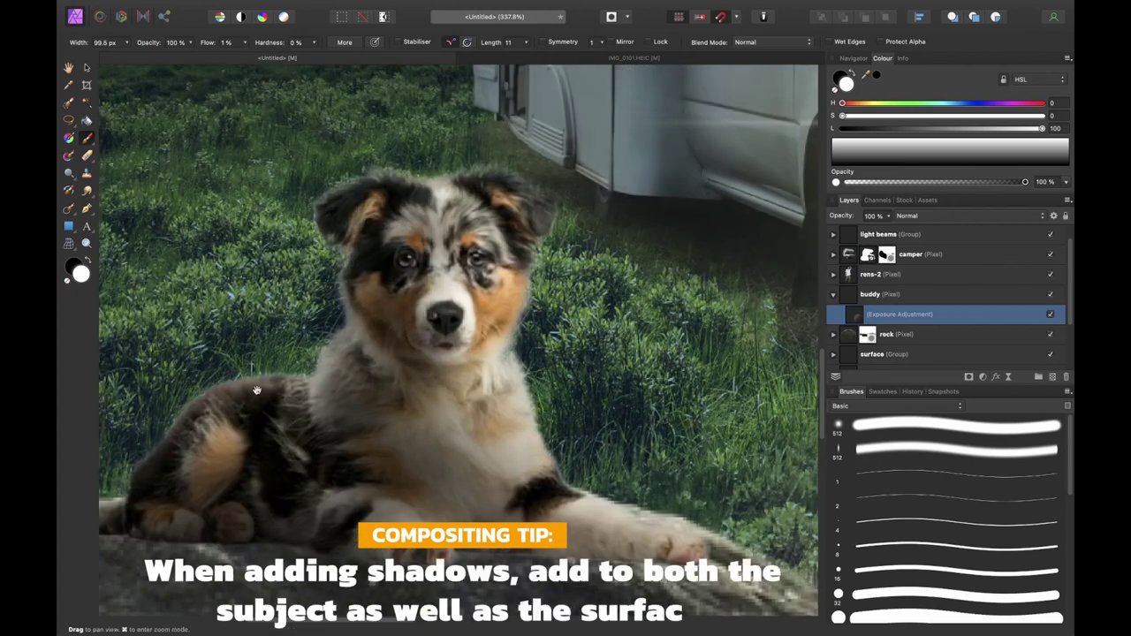
scroll(187, 472, "left", 5)
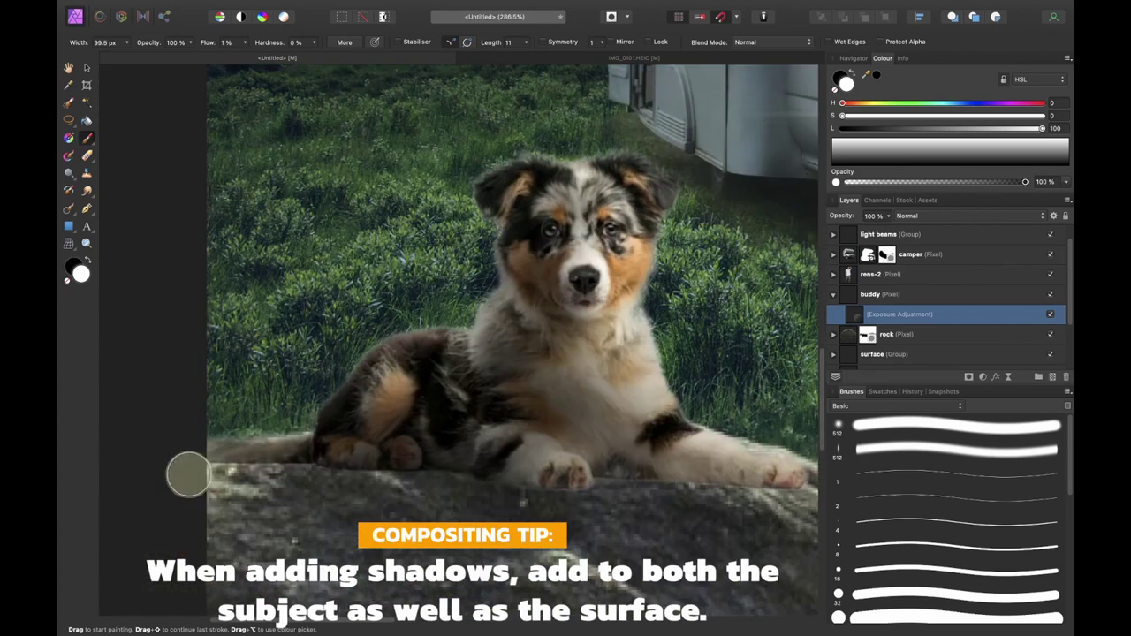
Add an Exposure adjustment of about -2.7 above the rock layer and invert it to hide the darkening
left_click(933, 334)
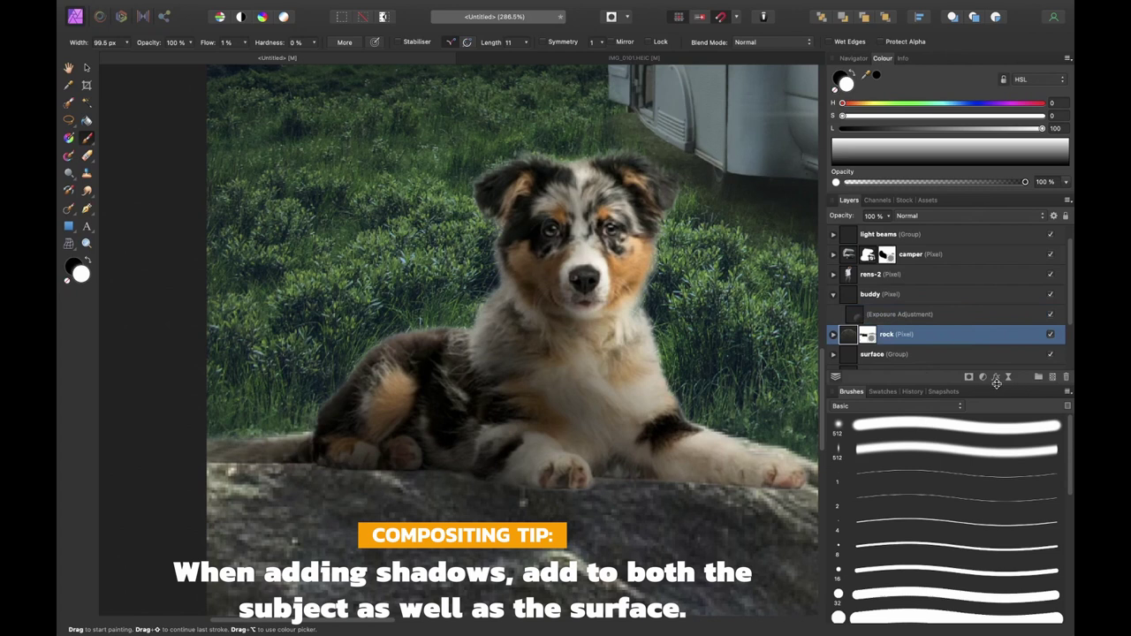
left_click(984, 378)
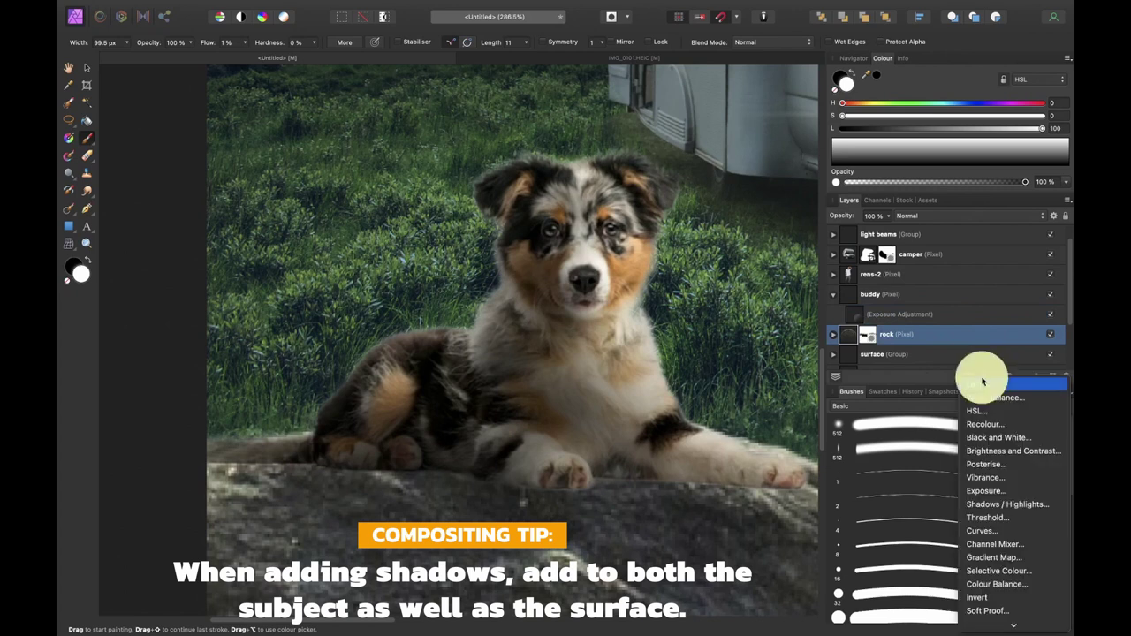
left_click(985, 490)
left_click(637, 574)
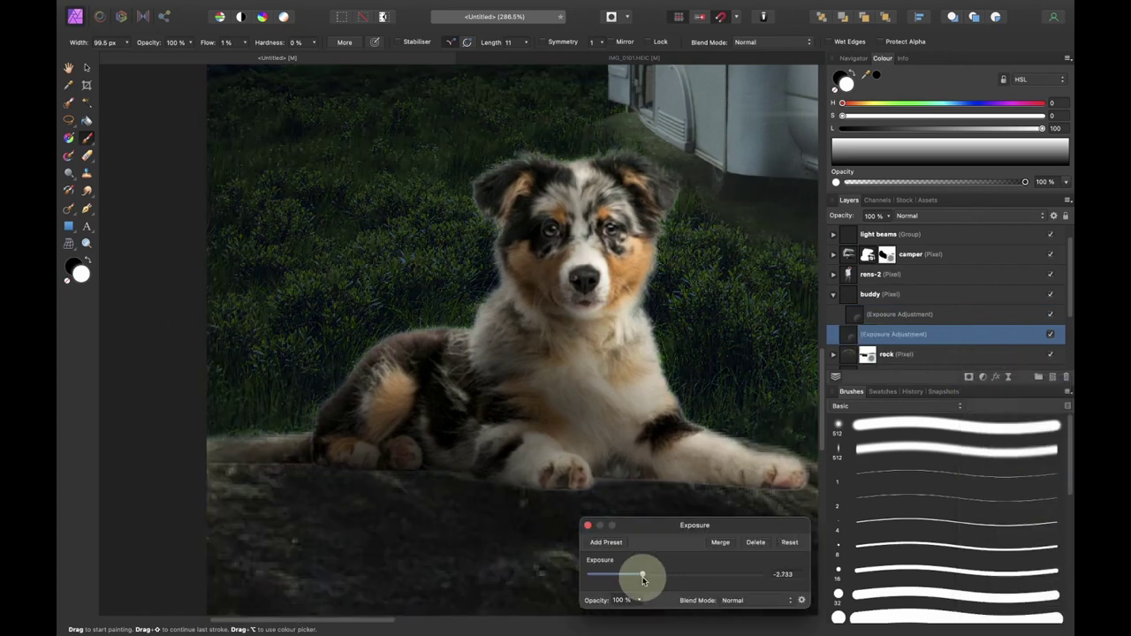
left_click(587, 526)
key("super+i")
scroll(792, 431, "down", 3)
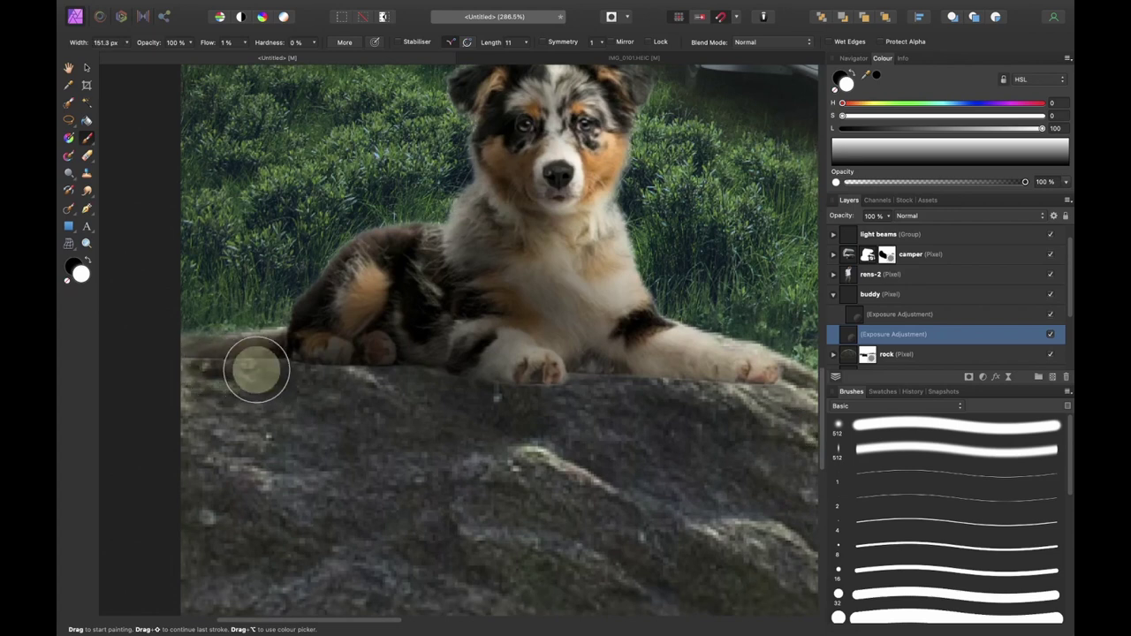
Paint a contact shadow onto the boulder along the puppy's paws and body, adjusting the soft brush size
left_click_drag(256, 369, 383, 345)
key("]")
key("]")
key("]")
key("[")
key("[")
left_click_drag(218, 378, 731, 401)
left_click(208, 381)
Check the whole composition and paint back the excess shadow on the boulder with black
key("super+0")
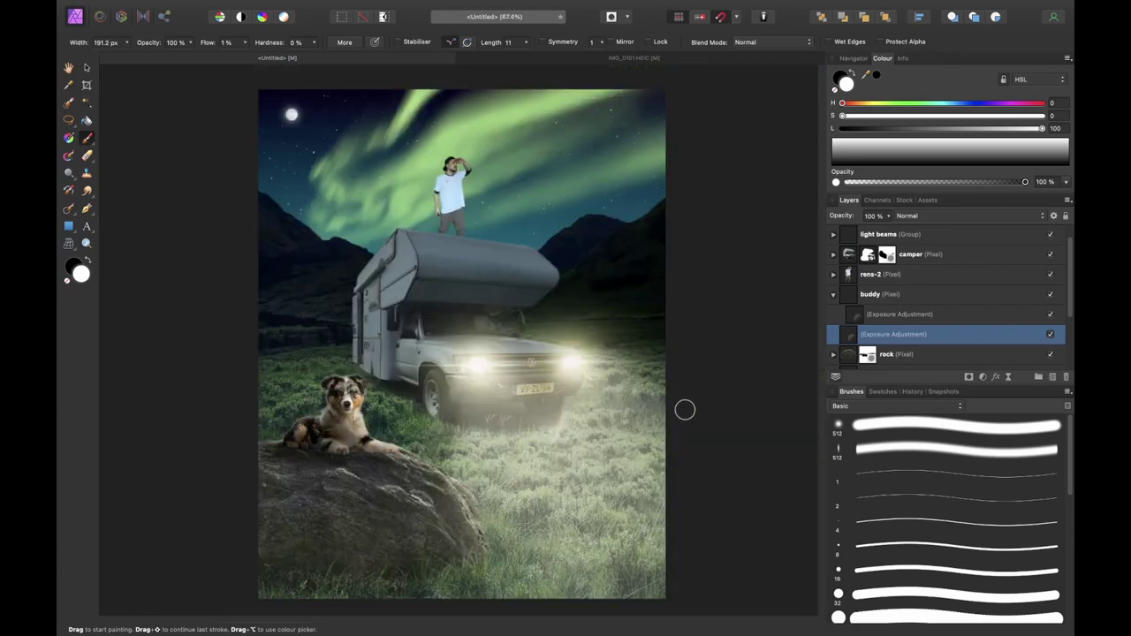
scroll(310, 465, "up", 5)
key("x")
left_click_drag(454, 485, 190, 475)
Deepen the puppy's shading around its paws and chest on its Exposure adjustment, refining with a small brush at 21% opacity
left_click(870, 314)
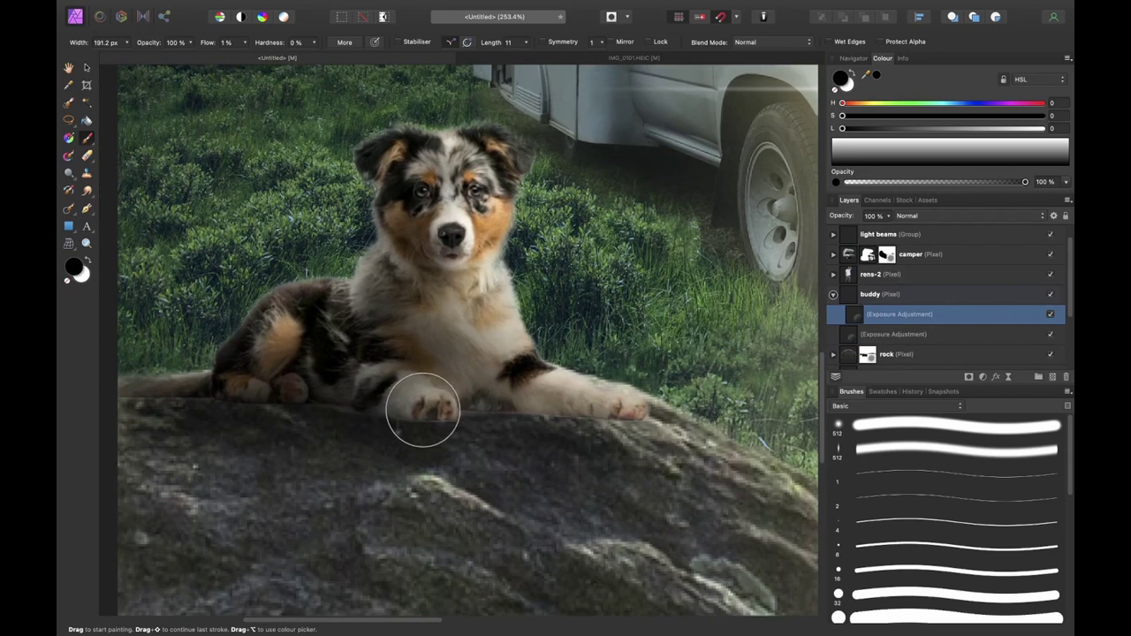
key("x")
left_click(280, 415)
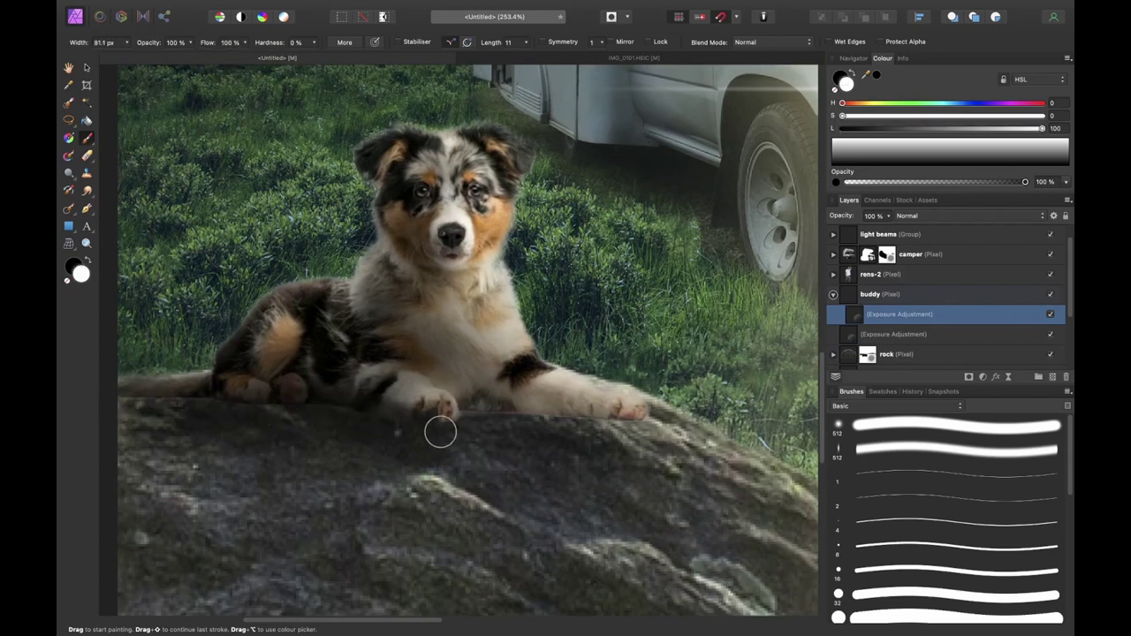
left_click_drag(545, 443, 621, 477)
mouse_move(517, 502)
left_mouse_down()
mouse_move(489, 408)
mouse_move(388, 284)
mouse_move(518, 399)
left_mouse_up()
key("[")
key("[")
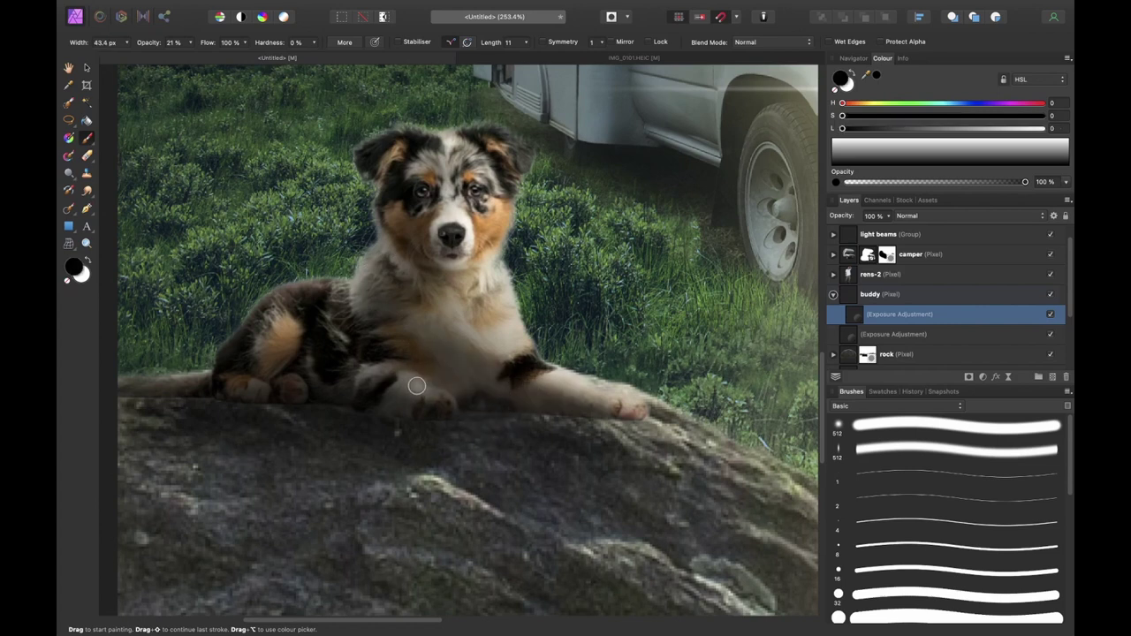
scroll(416, 373, "up", 2)
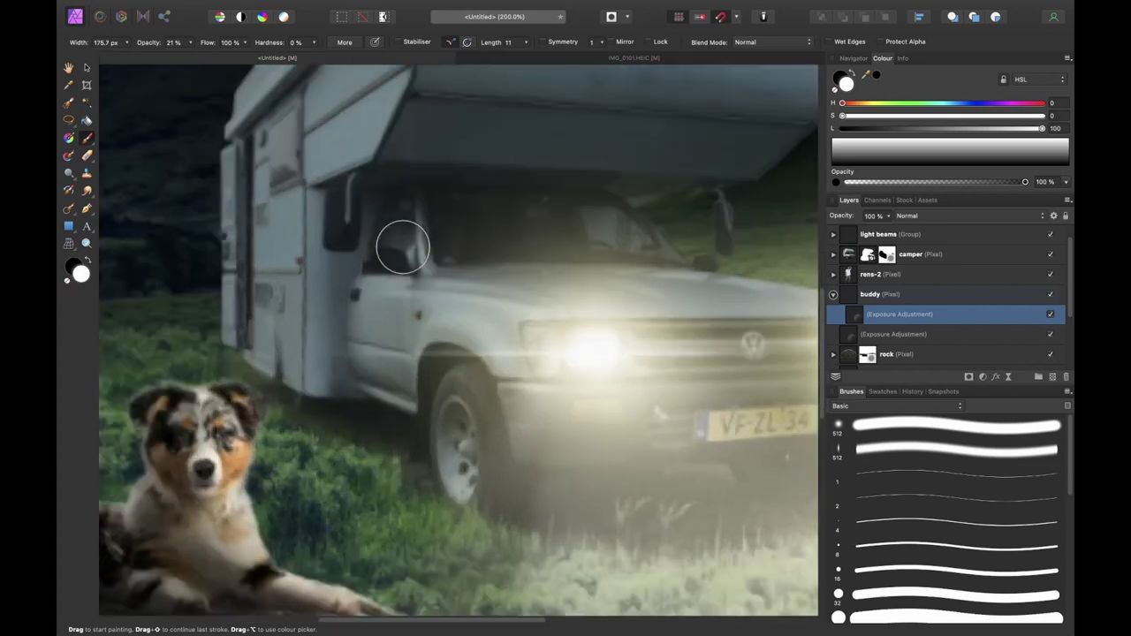
Add a White Balance adjustment to the buddy layer and shift the puppy's colours towards blue
left_click(903, 296)
left_click(983, 378)
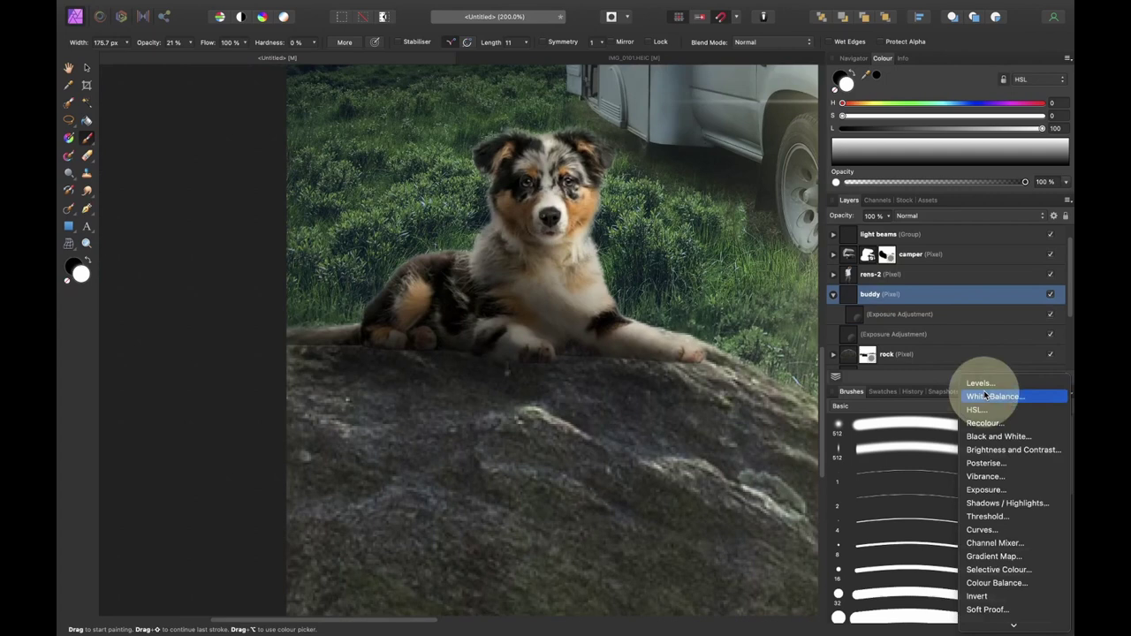
left_click(985, 395)
left_click_drag(674, 543, 573, 552)
key("super+0")
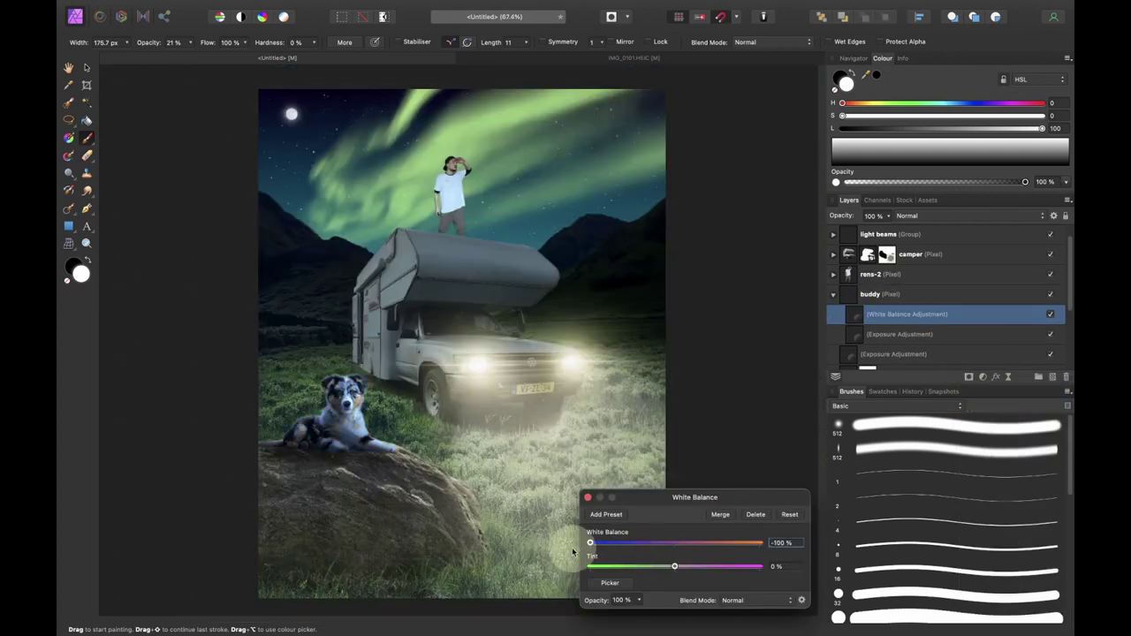
Create a new Fill layer and nest it inside the buddy layer above the White Balance adjustment
left_click(944, 317)
left_click(929, 333)
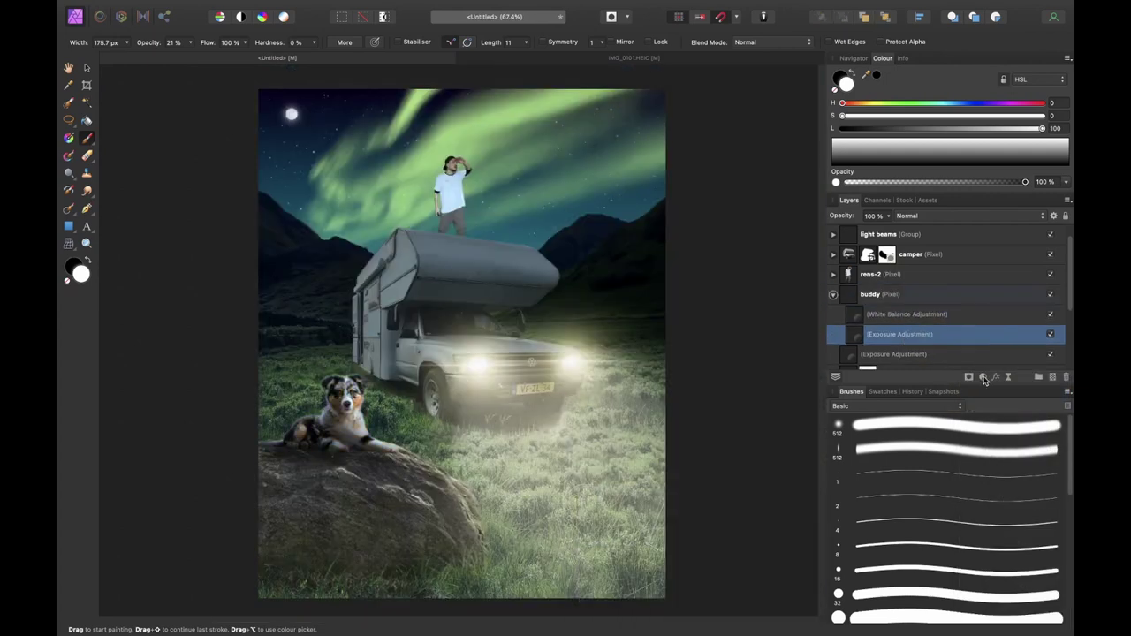
left_click(983, 377)
left_click(911, 296)
left_click(255, 8)
mouse_move(295, 8)
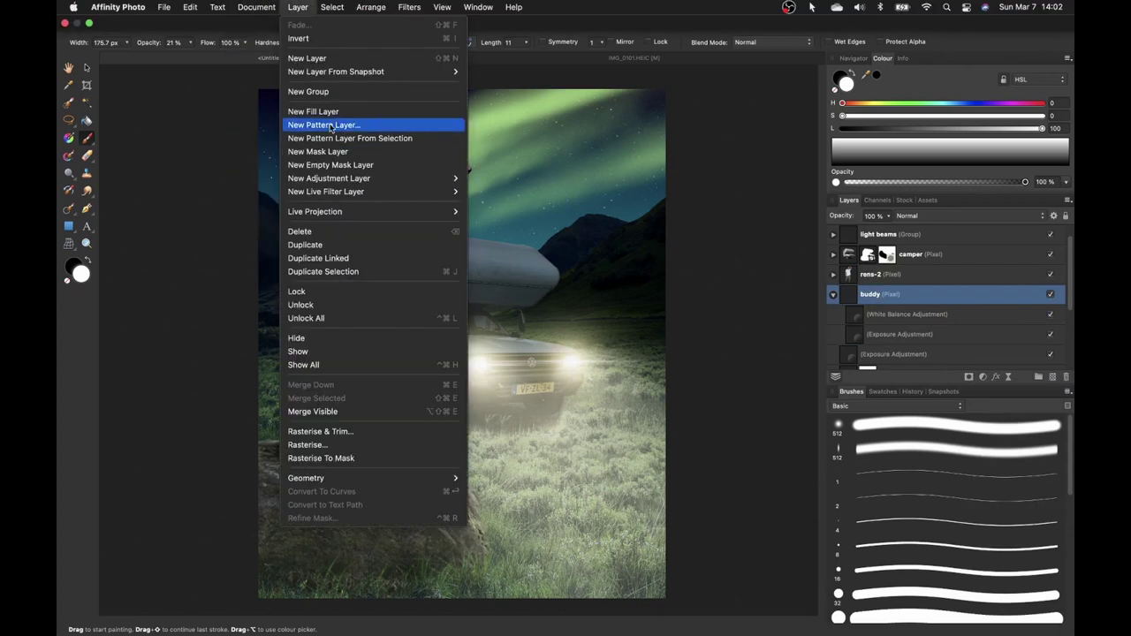
left_click(353, 118)
left_click_drag(900, 319, 899, 322)
scroll(413, 411, "up", 5)
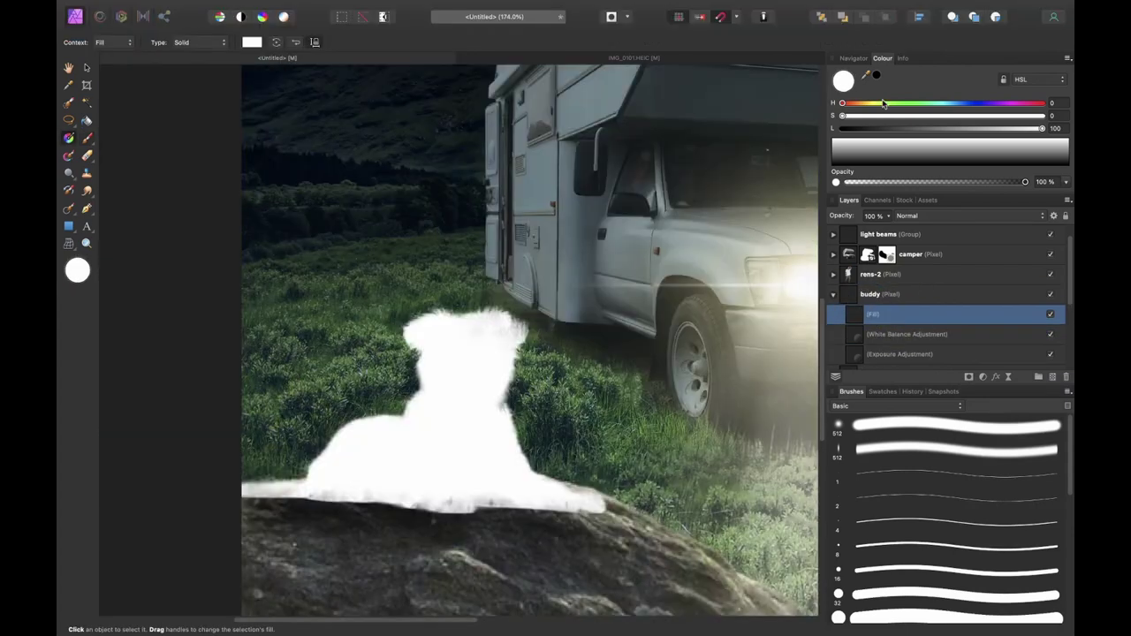
Colour the fill H 41, S 100, L 79 and ramp its underlying composition range from zero at black to full at about 63%
left_click_drag(876, 116, 1043, 115)
left_click_drag(1041, 129, 999, 132)
left_click(1053, 216)
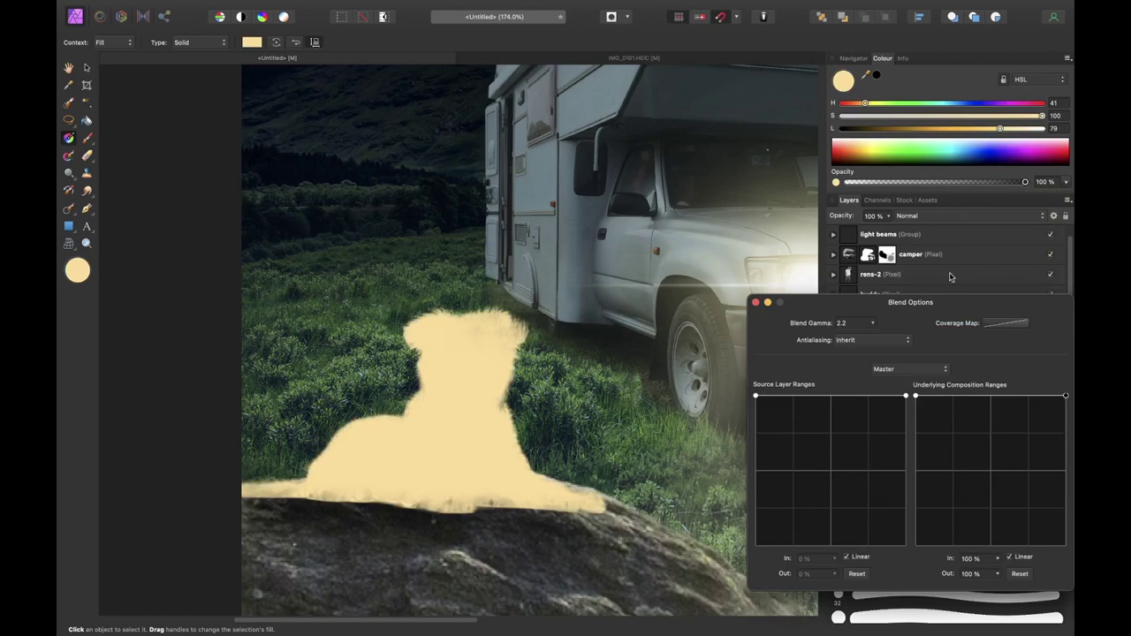
left_click_drag(917, 432, 1015, 383)
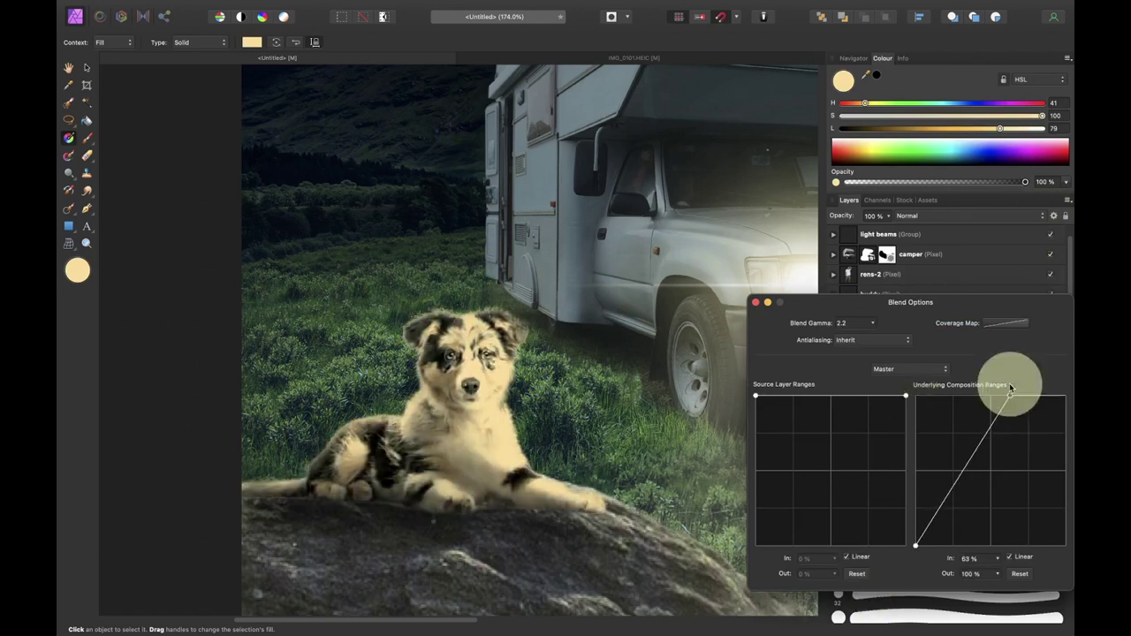
left_click(755, 303)
Invert the fill to hide it and paint warm headlight glow along the van-facing side of the puppy's head and body
key("super+i")
left_click(861, 429)
scroll(619, 412, "up", 3)
key("[")
key("[")
key("[")
key("[")
key("[")
key("[")
key("[")
key("[")
key("d")
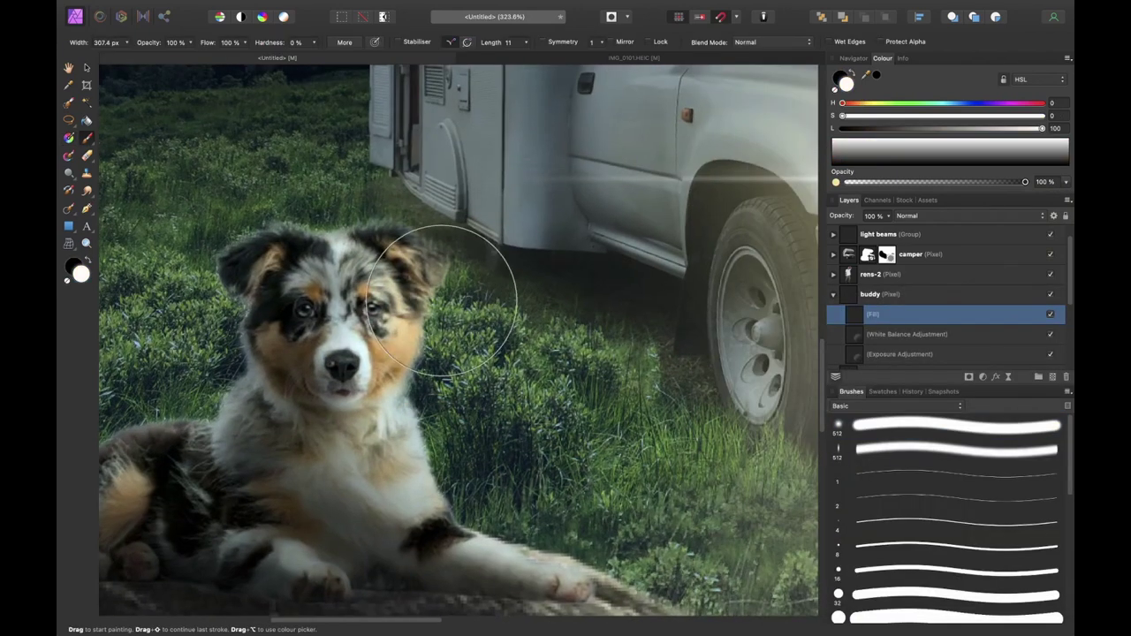
mouse_move(513, 279)
left_mouse_down()
mouse_move(503, 337)
mouse_move(534, 452)
left_mouse_up()
Extend the warm glow over the puppy's chest and front legs with a resized brush
scroll(504, 464, "down", 3)
key("]")
key("]")
key("]")
key("]")
key("]")
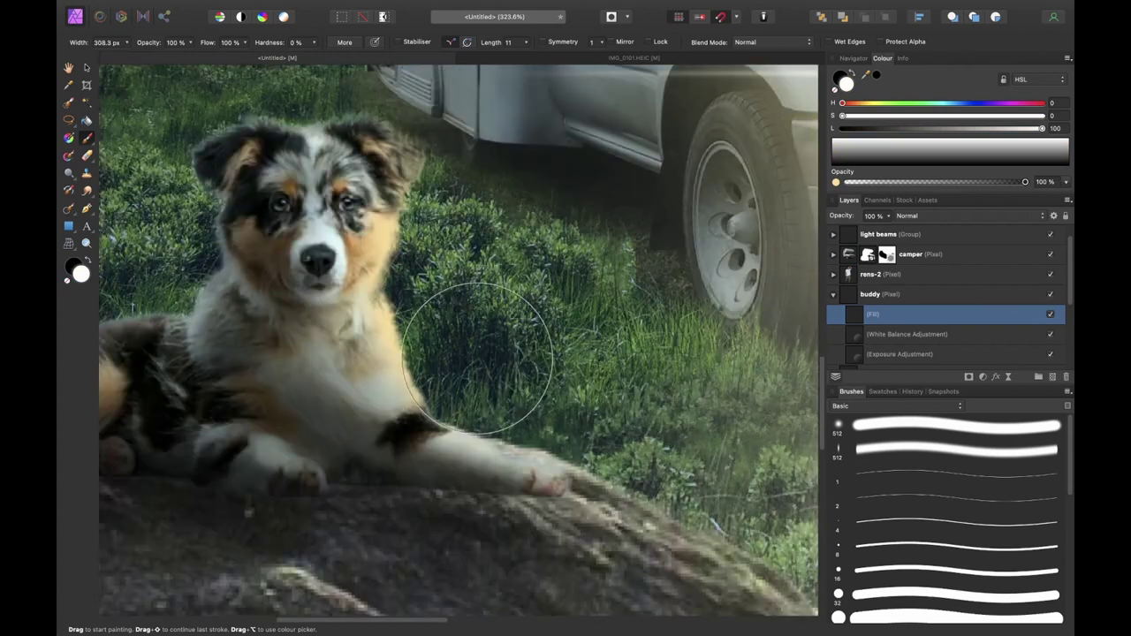
key("[")
key("[")
key("[")
key("bracketleft")
key("bracketleft")
key("bracketleft")
left_click(269, 444)
Paint out excess warm glow around the puppy's lower chest with black and a small brush
key("c")
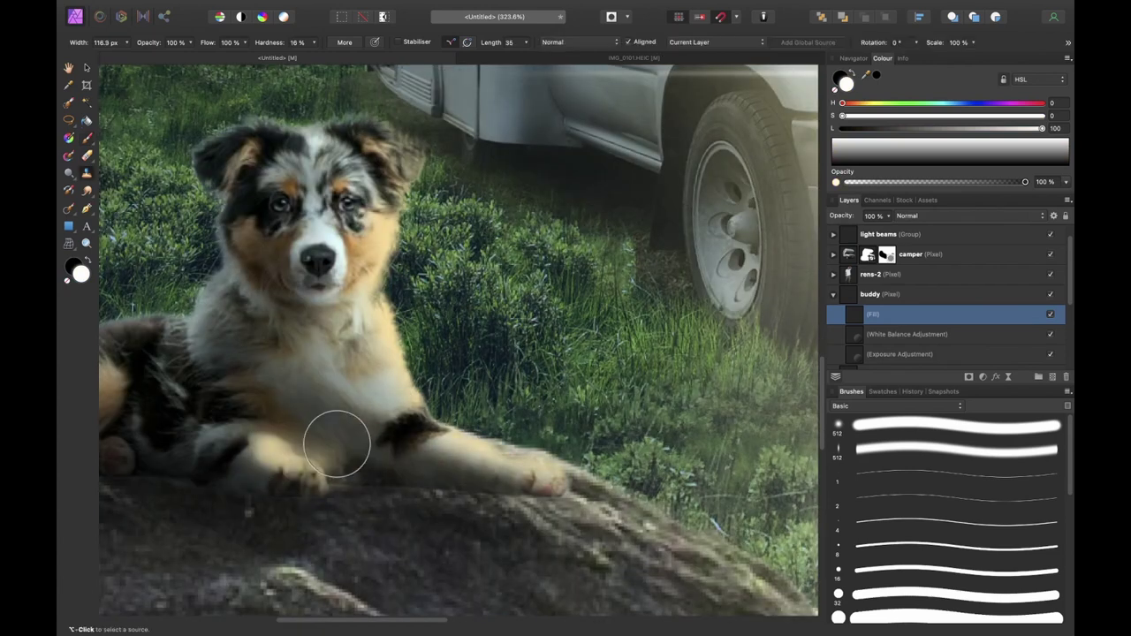
key("x")
key("b")
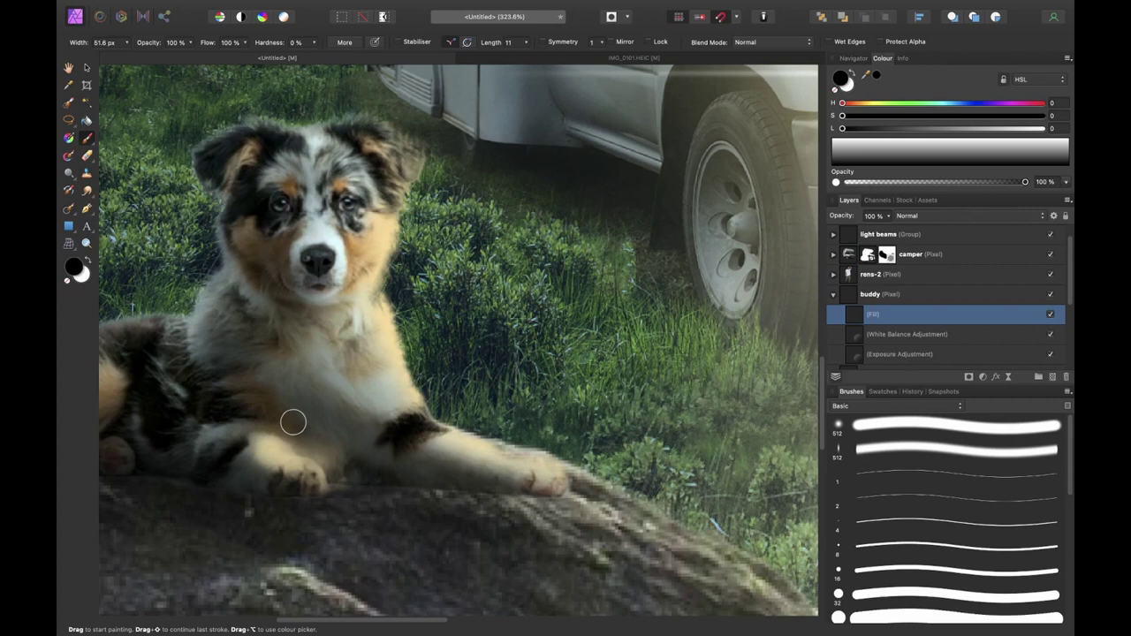
Brush more warm glow onto the puppy's face in white, softening the strokes to 14% opacity, and check the whole composition
key("x")
key("bracketright")
key("bracketright")
key("bracketright")
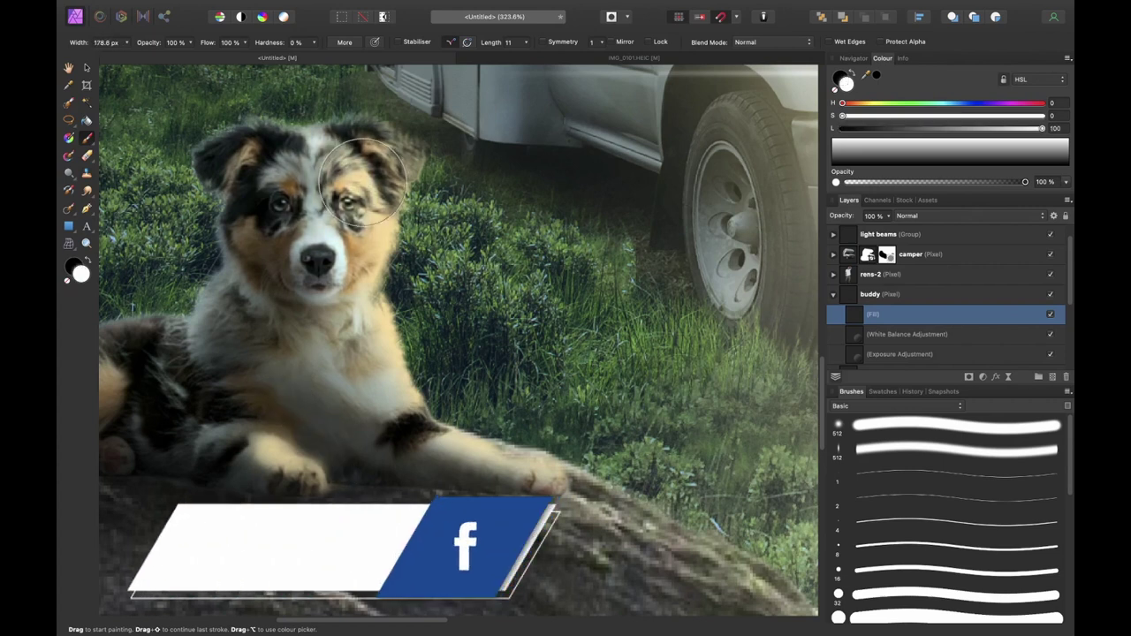
key("1")
key("4")
key("super+0")
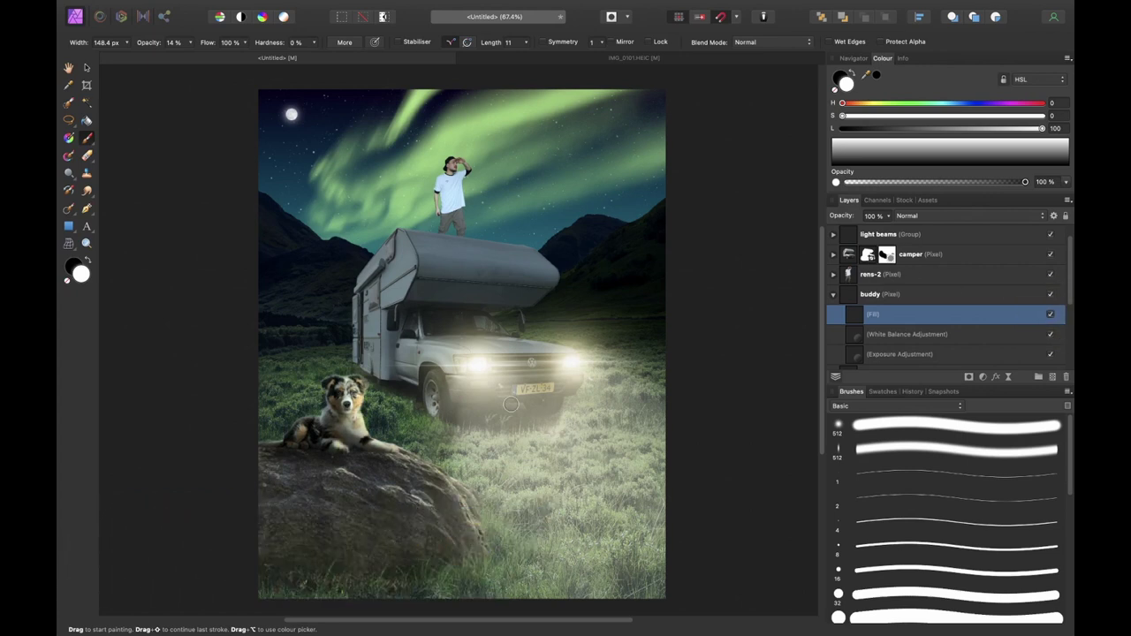
scroll(329, 447, "up", 3)
key("super+0")
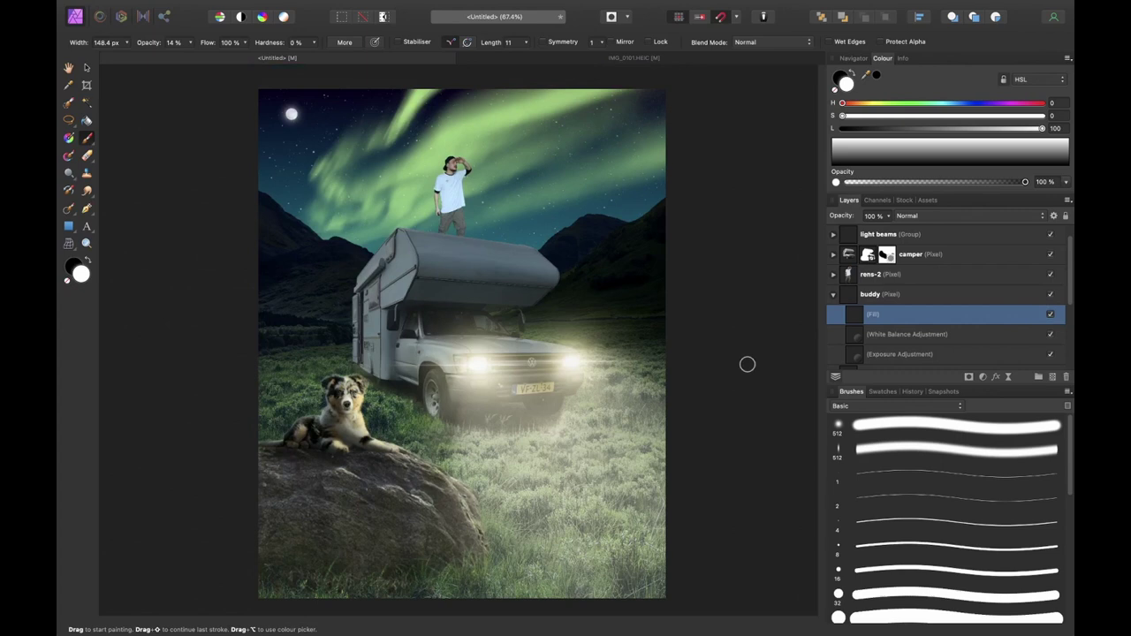
Add a Vibrance adjustment inside the buddy layer above its Exposure adjustment and reduce saturation to about -48%
left_click(982, 376)
left_click(883, 477)
left_click_drag(876, 360, 854, 287)
left_click_drag(675, 581, 632, 583)
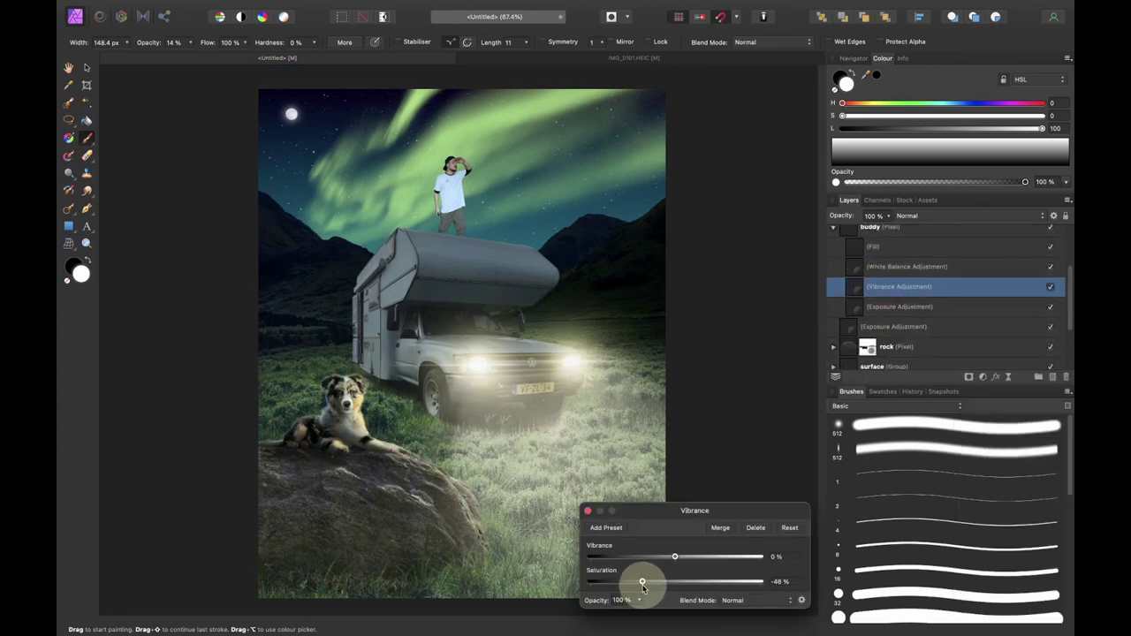
left_click(588, 511)
Add a Curves adjustment to the puppy, shift the black point to 0.099, lower the white point and collapse the buddy layer
key("super+m")
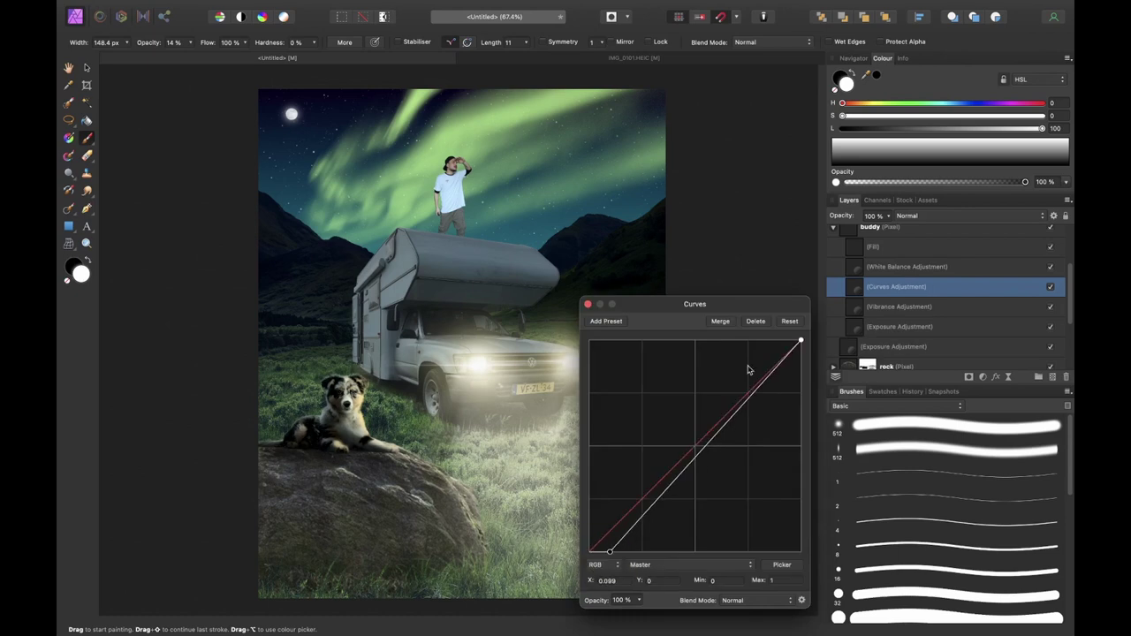
left_click_drag(787, 341, 800, 389)
left_click(587, 303)
scroll(848, 284, "up", 3)
left_click(833, 285)
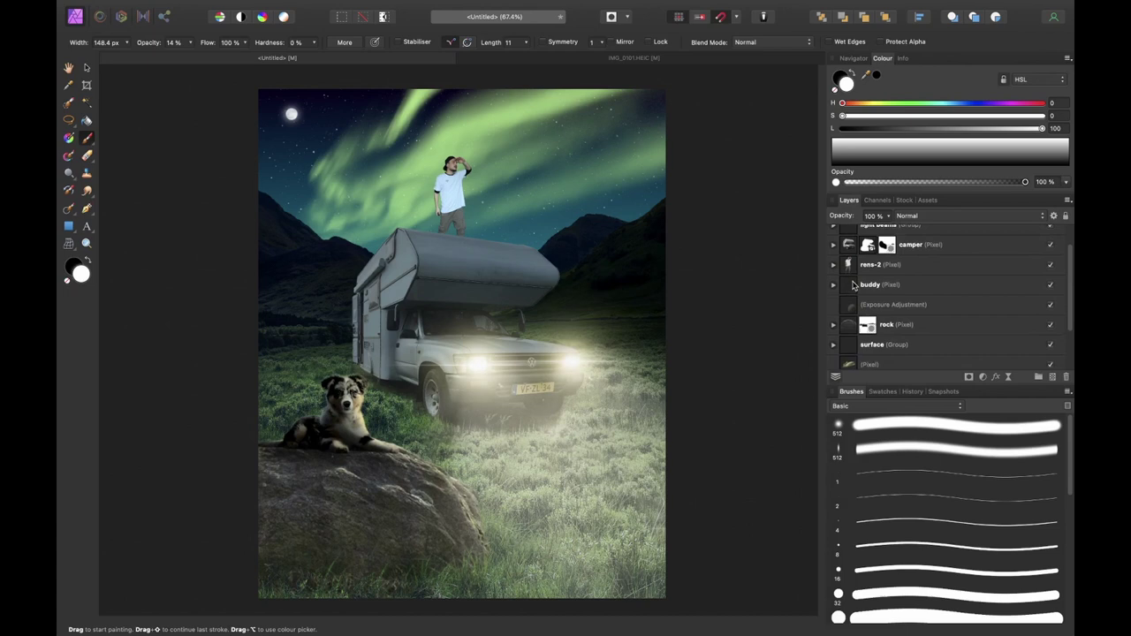
Add a Levels adjustment nested inside the rock layer, with black level at 17% and white level at 76%
scroll(833, 329, "down", 2)
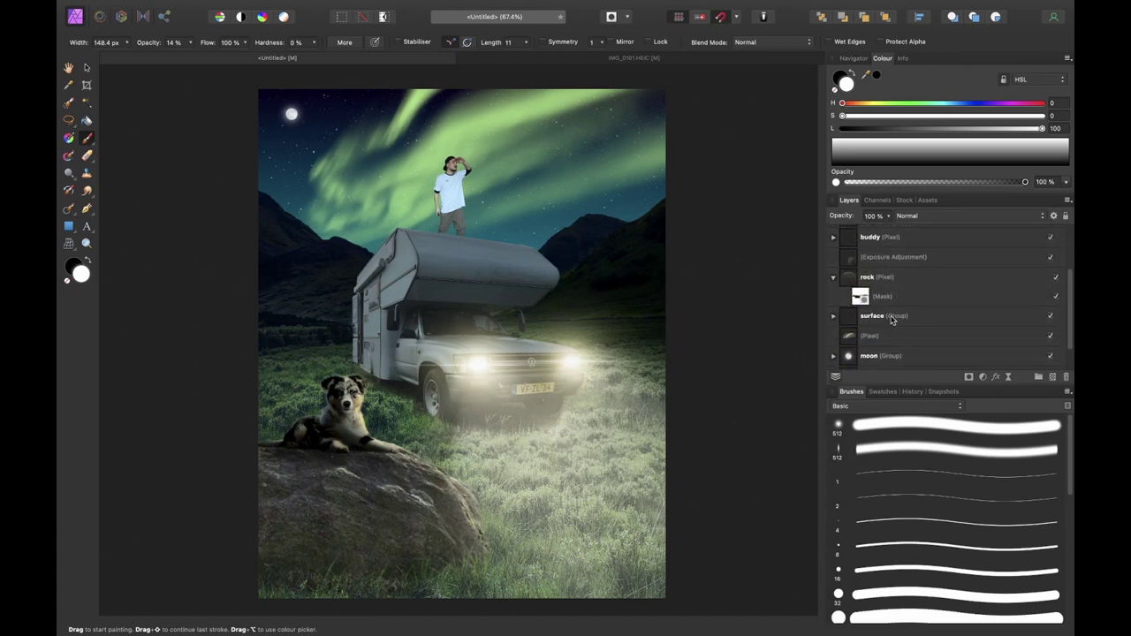
left_click(906, 284)
key("super+l")
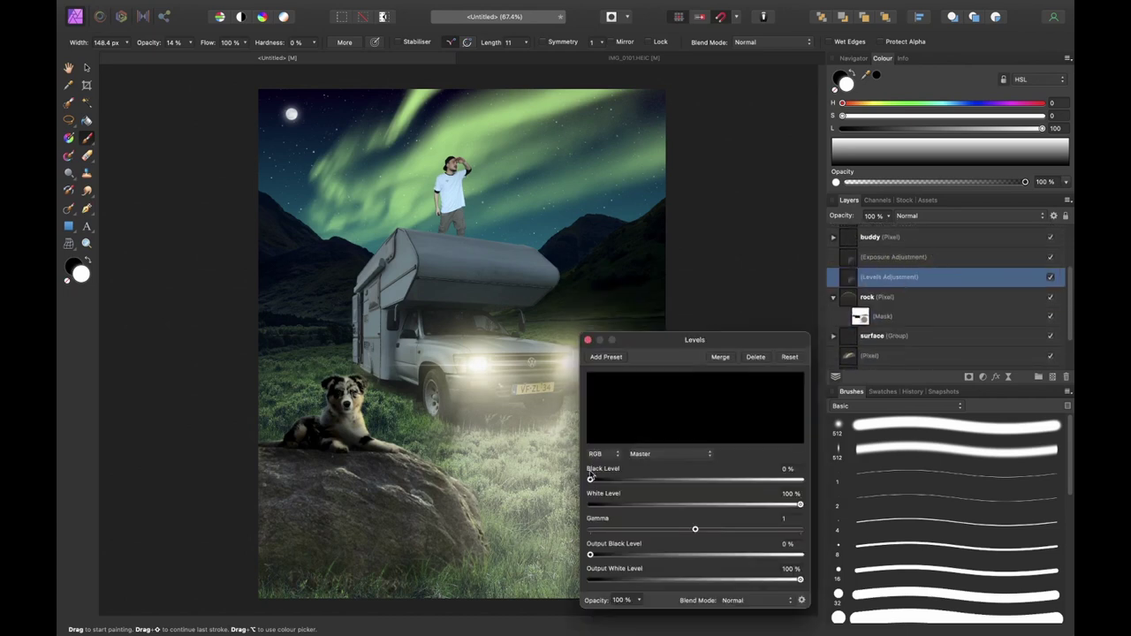
left_click_drag(591, 482, 615, 482)
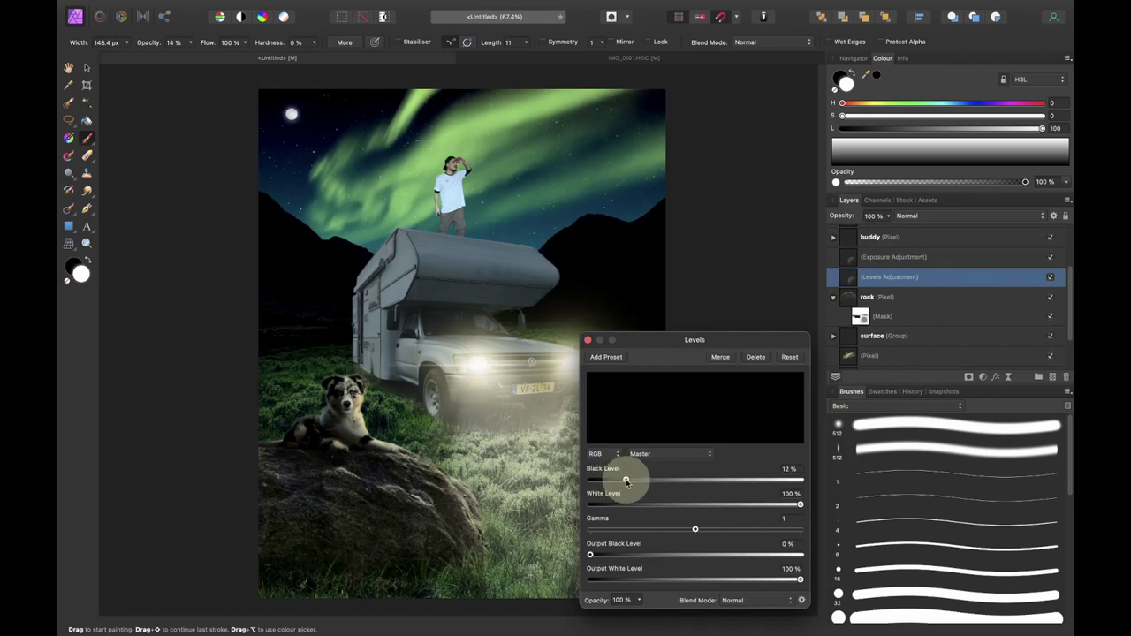
left_click_drag(889, 277, 896, 323)
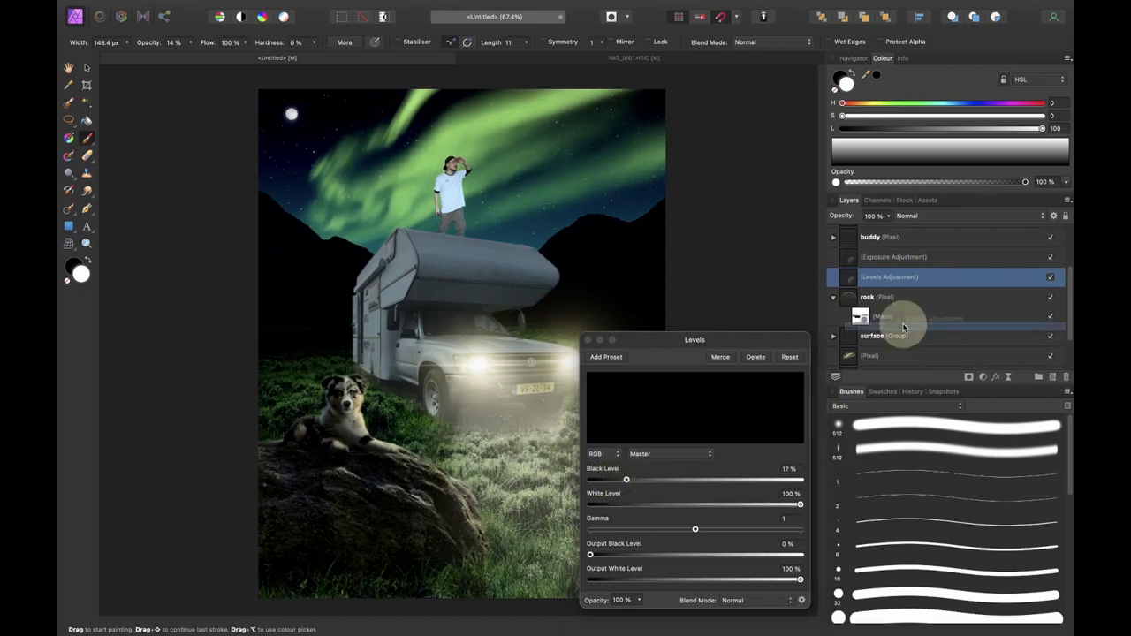
left_click_drag(800, 505, 770, 505)
left_click(588, 339)
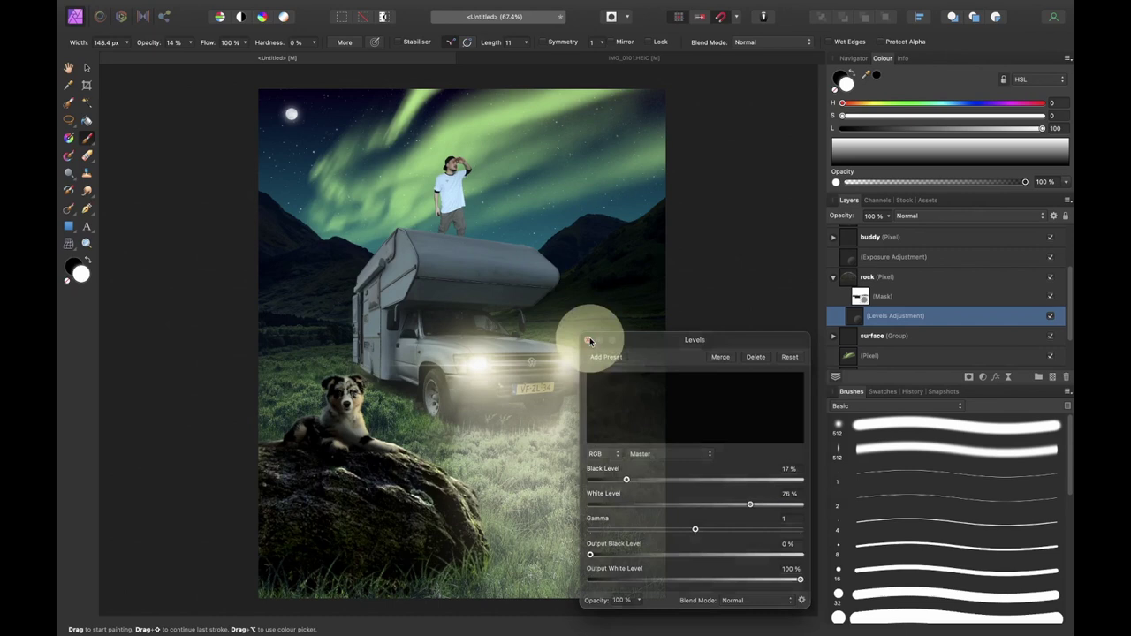
Add a new pixel layer above the surface group and paint soft black shadow along the rock's base with a roughly 1362 px brush
scroll(619, 338, "down", 2)
scroll(885, 320, "down", 2)
left_click(884, 280)
left_click(832, 281)
left_click(1053, 377)
left_click(956, 425)
key("x")
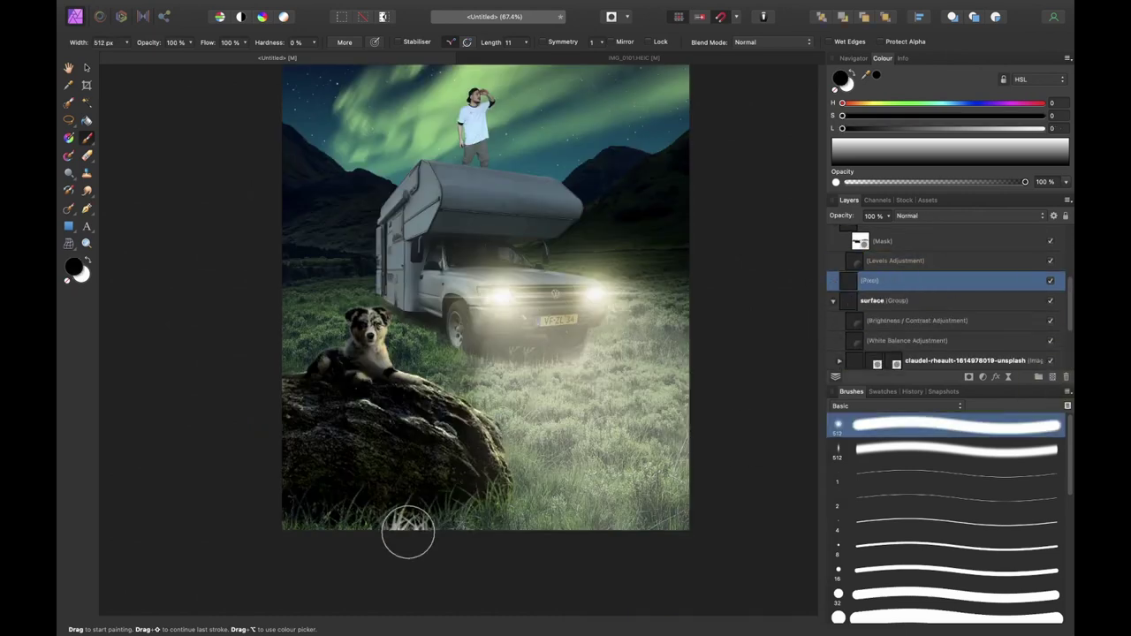
key("bracketright")
key("bracketright")
key("bracketright")
key("bracketright")
key("bracketright")
key("bracketright")
key("bracketright")
key("bracketright")
key("bracketright")
key("bracketright")
left_click(291, 509)
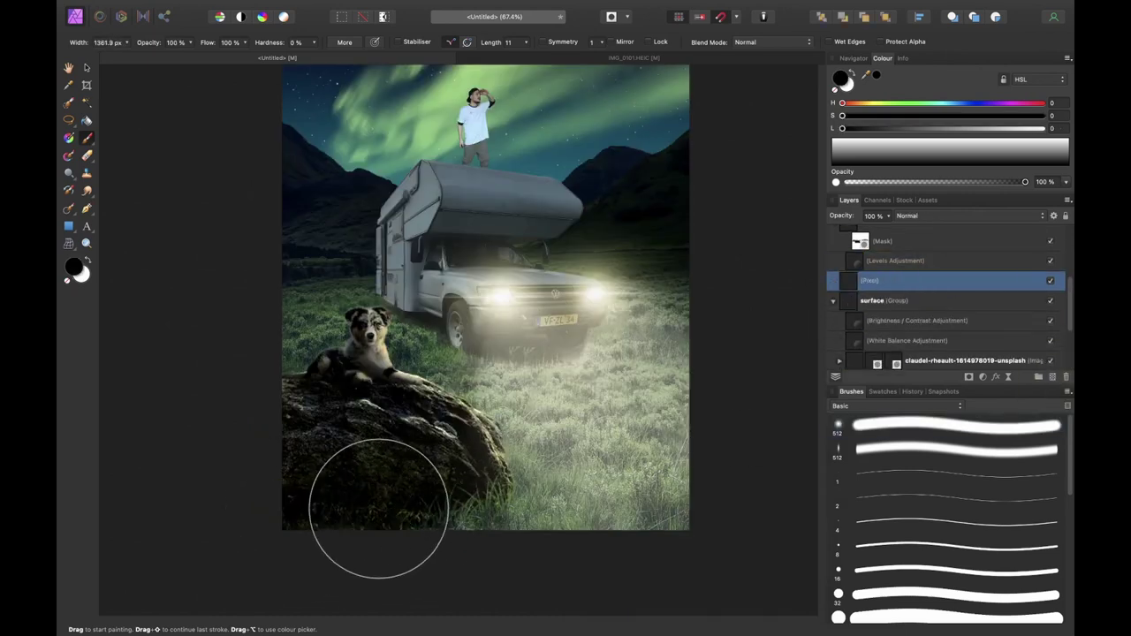
left_click(393, 500)
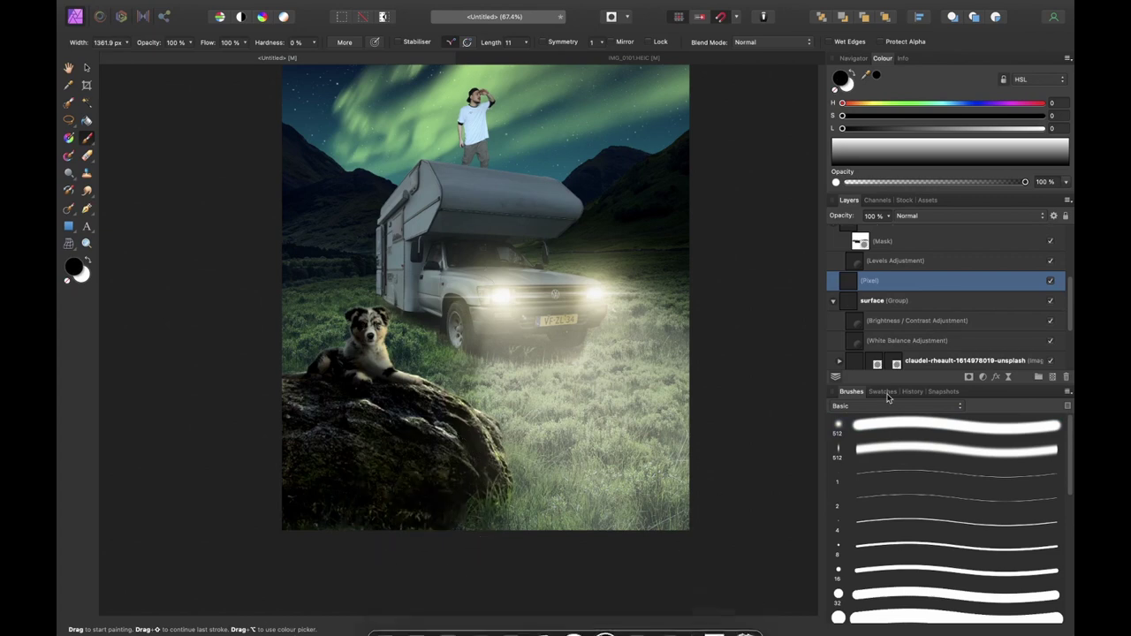
Raise the white point of the puppy's Curves adjustment to full output at an input of 0.96, and collapse the buddy layer
scroll(873, 231, "up", 5)
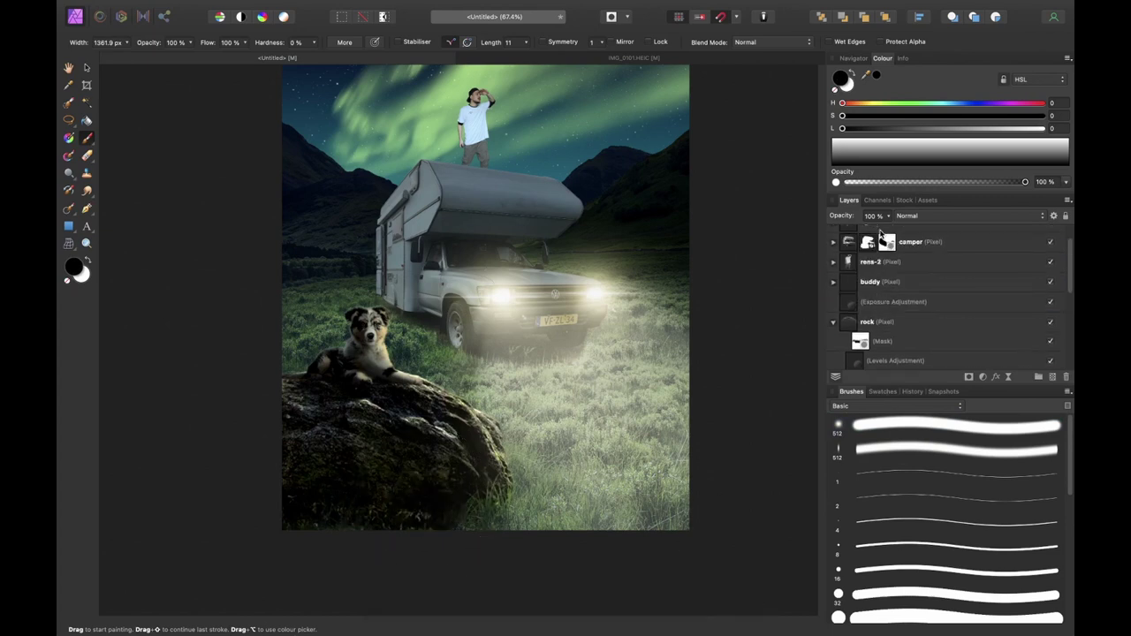
left_click(832, 315)
scroll(908, 359, "down", 2)
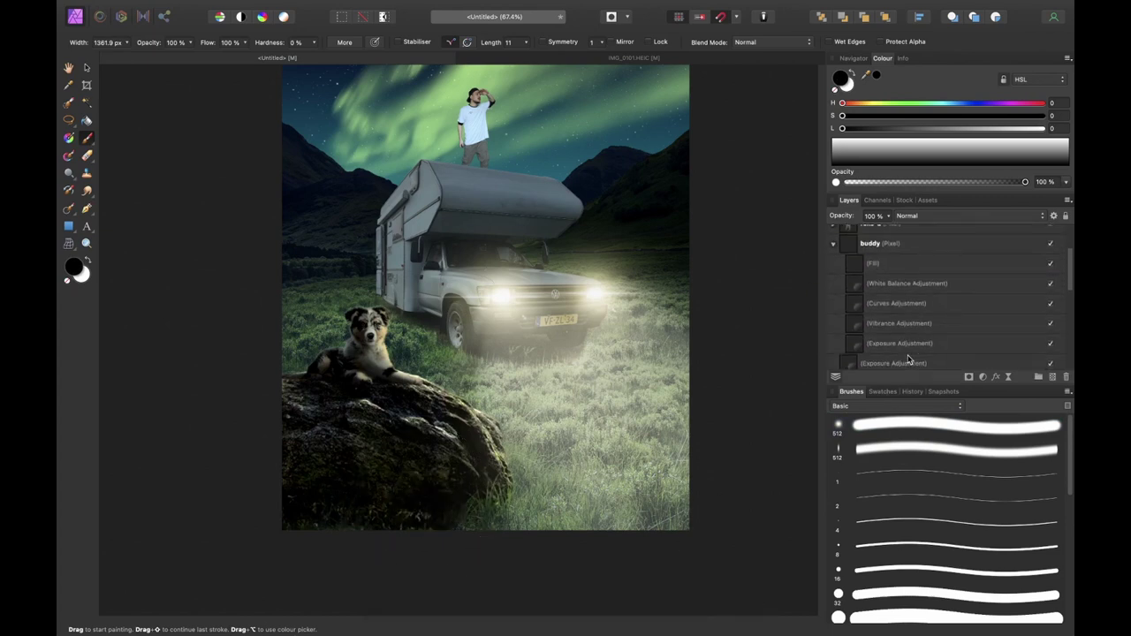
double_click(922, 309)
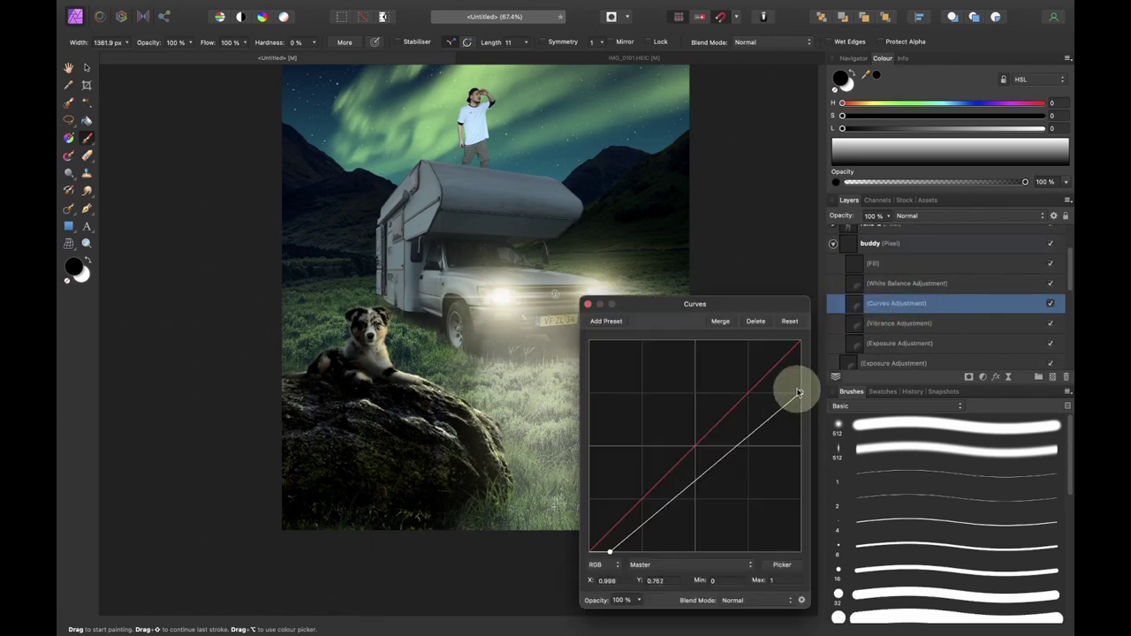
left_click_drag(797, 392, 782, 324)
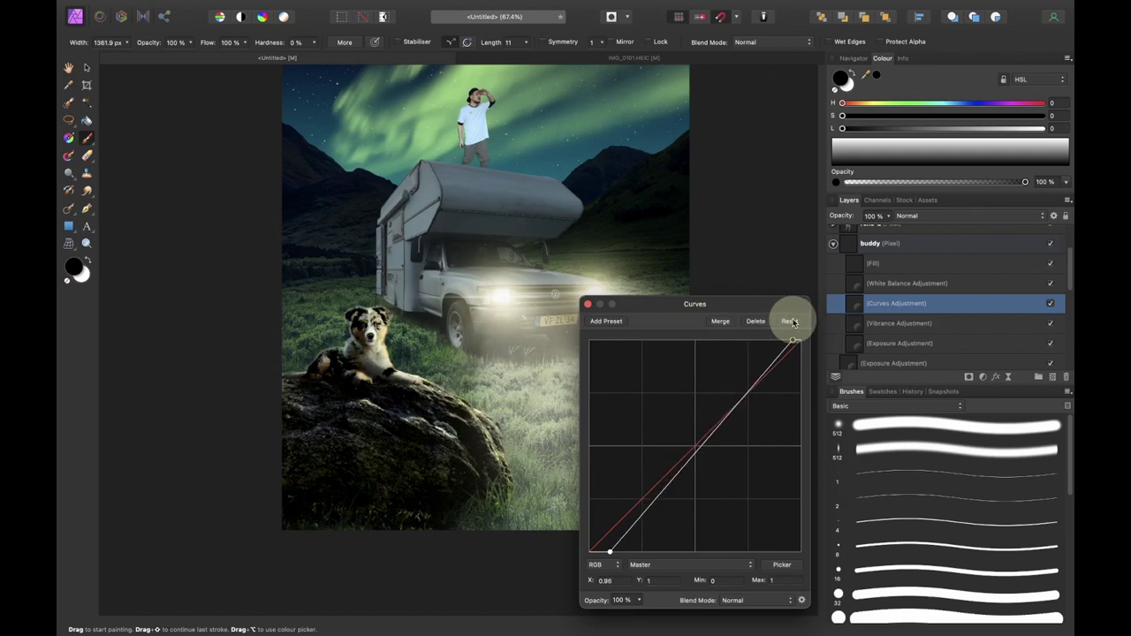
left_click(589, 305)
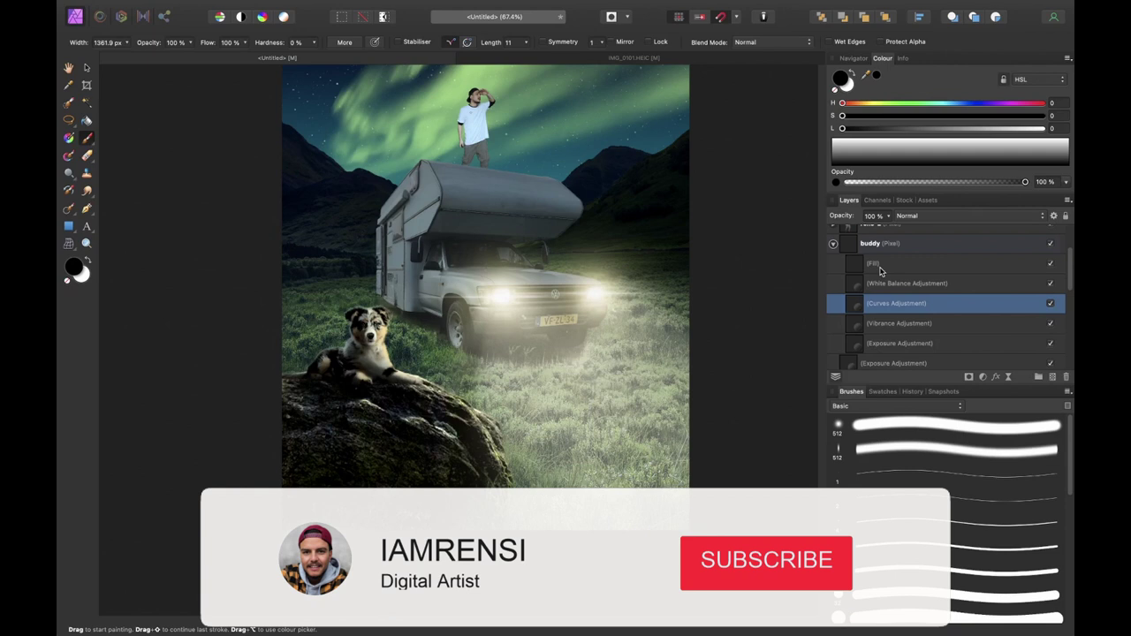
left_click(832, 244)
left_click(833, 288)
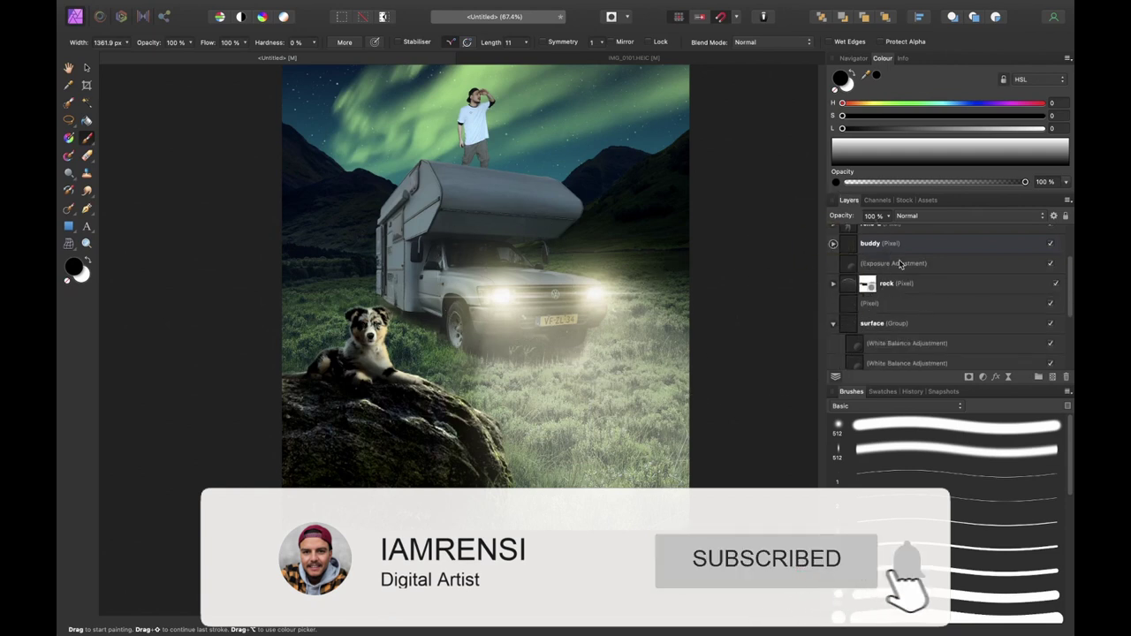
Compare the camper with and without its Curves adjustment, then shift the curve's black point to 0.22 to deepen the shadows
scroll(899, 263, "up", 3)
left_click(1050, 264)
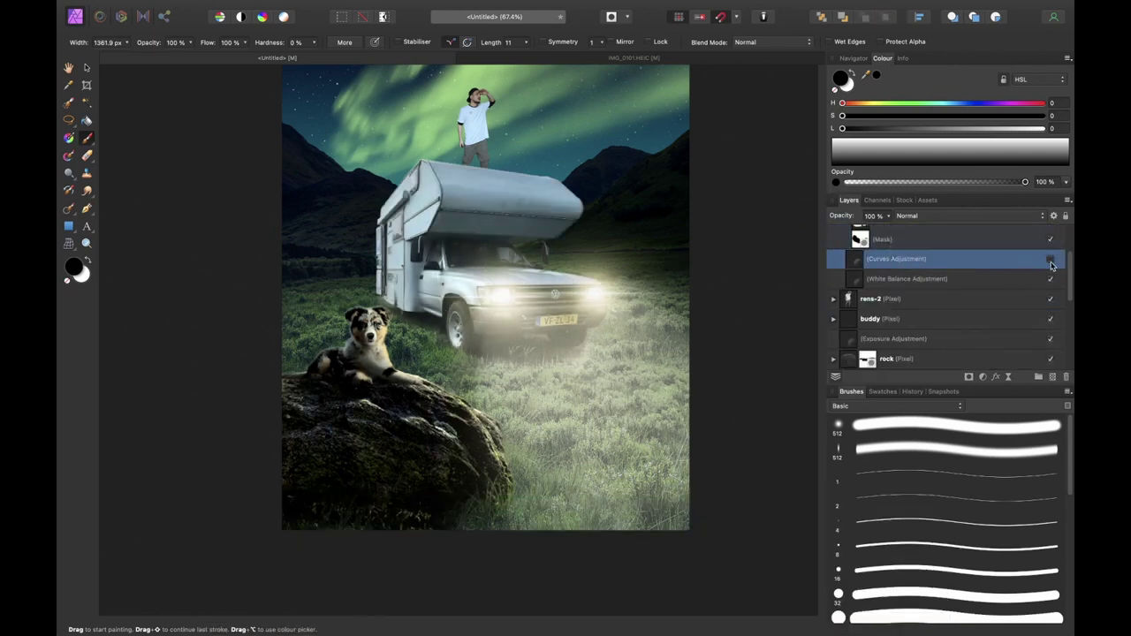
left_click(1051, 264)
double_click(854, 259)
mouse_move(804, 403)
left_mouse_down()
mouse_move(805, 372)
mouse_move(808, 497)
mouse_move(800, 425)
left_mouse_up()
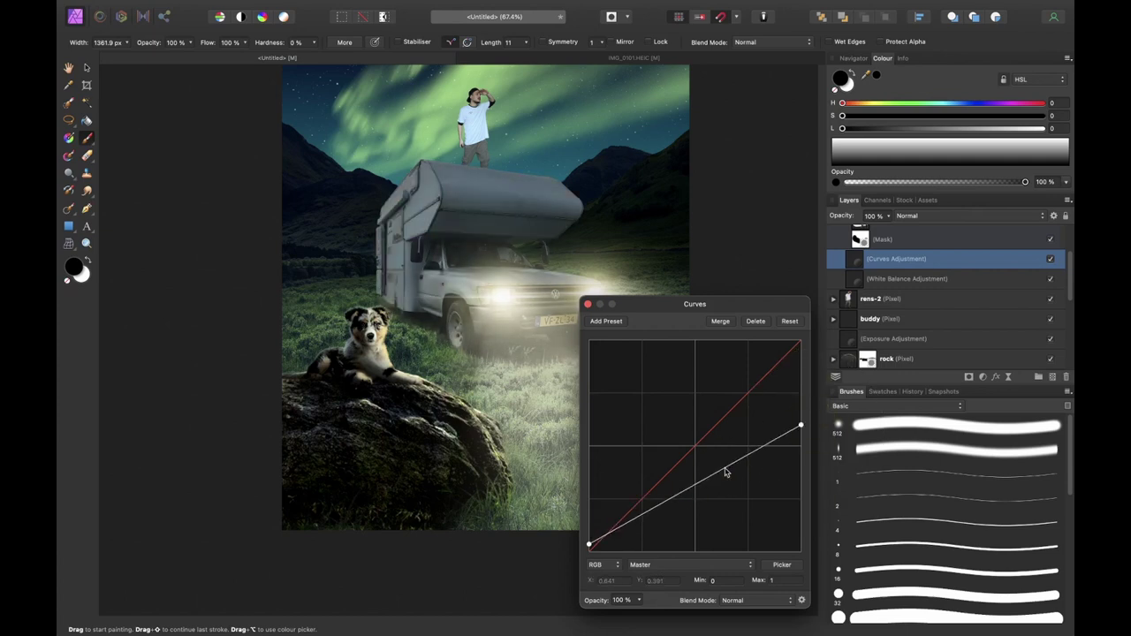
left_click_drag(589, 548, 635, 551)
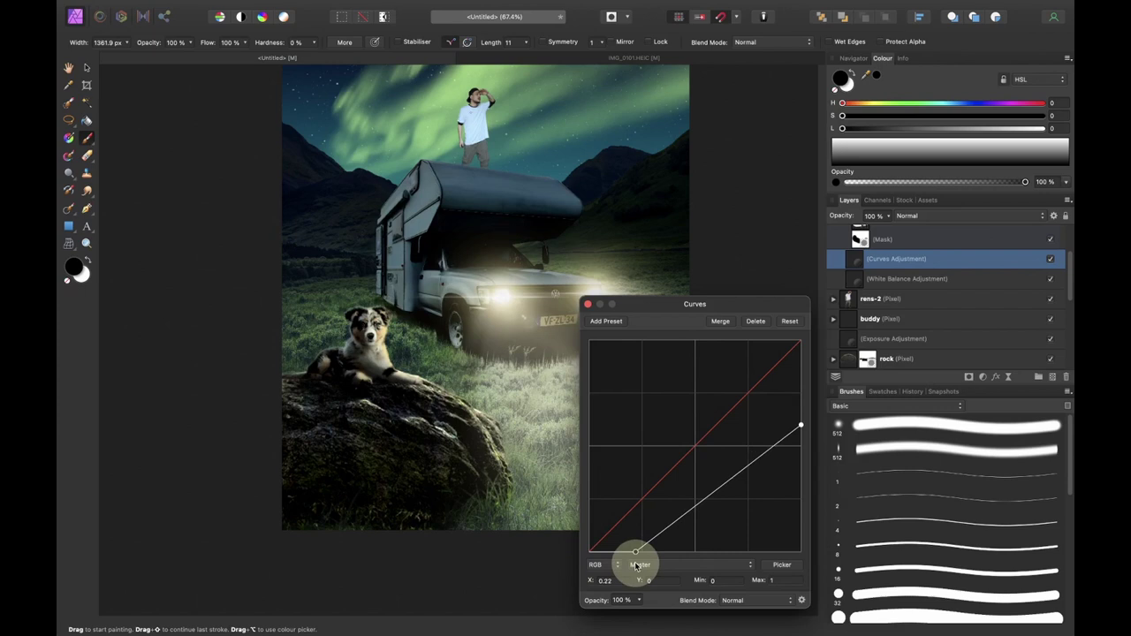
left_click(587, 303)
scroll(574, 318, "up", 5)
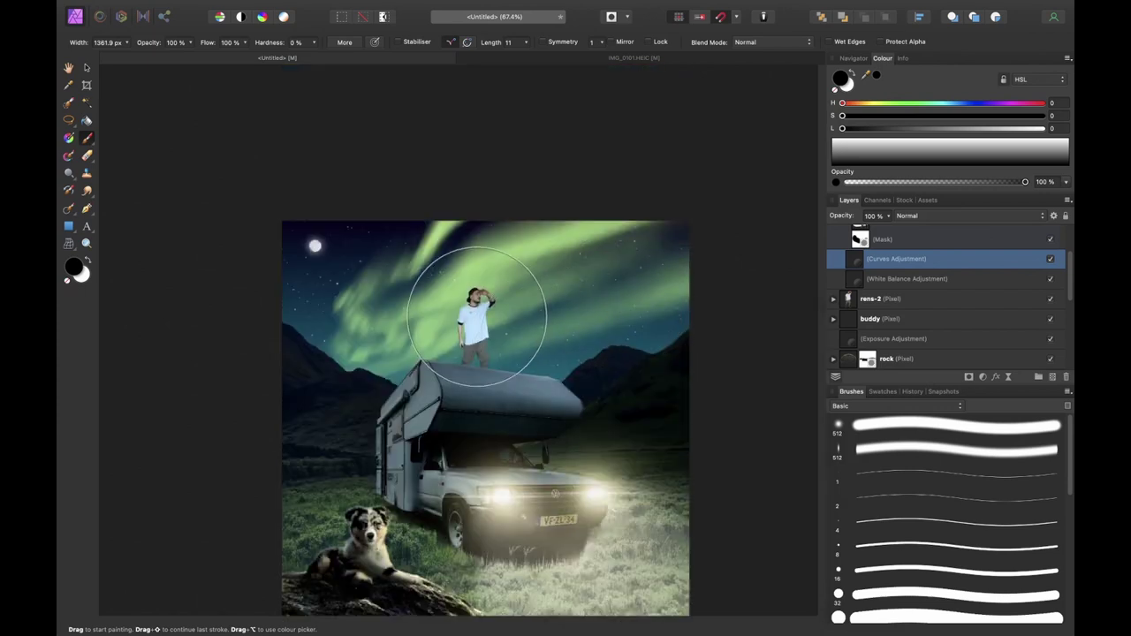
key("super+z")
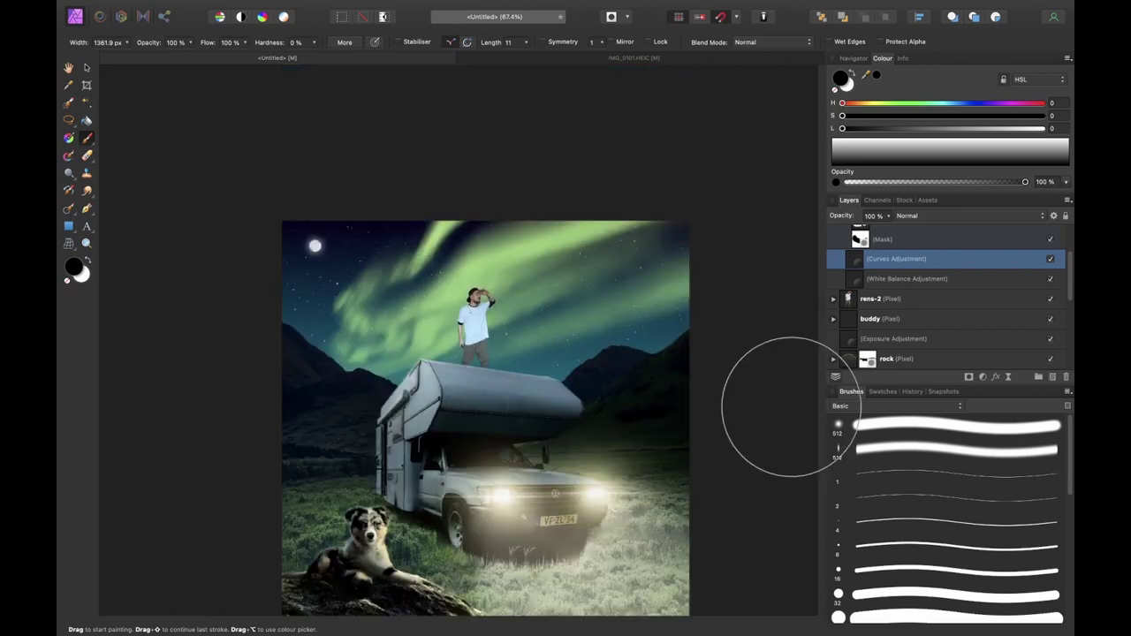
Add an Exposure adjustment inside the camper layer, lower the exposure and mask the darkening off the roof's front corner with black
left_click(929, 277)
left_click(981, 377)
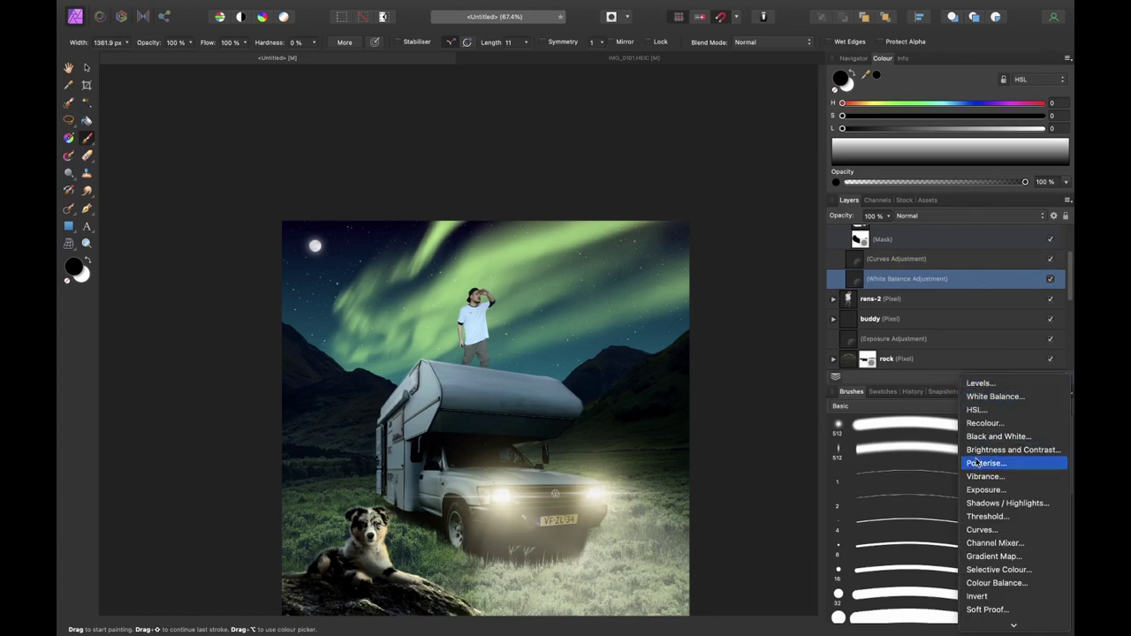
left_click(983, 490)
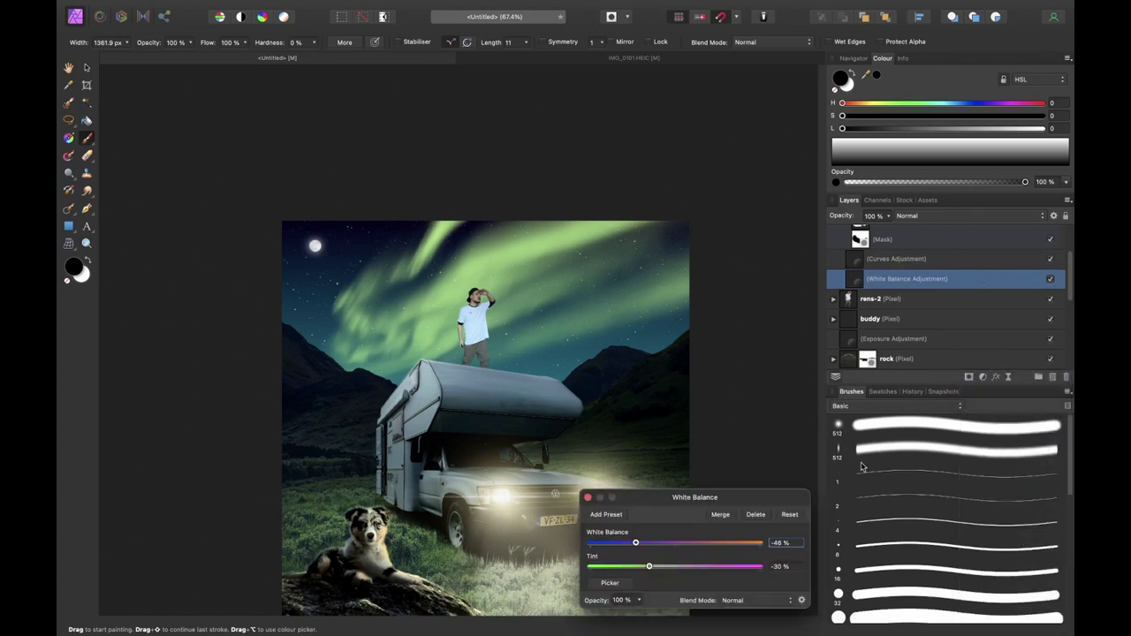
mouse_move(657, 574)
left_mouse_down()
mouse_move(631, 574)
mouse_move(660, 574)
left_mouse_up()
left_click(588, 525)
left_click(431, 398)
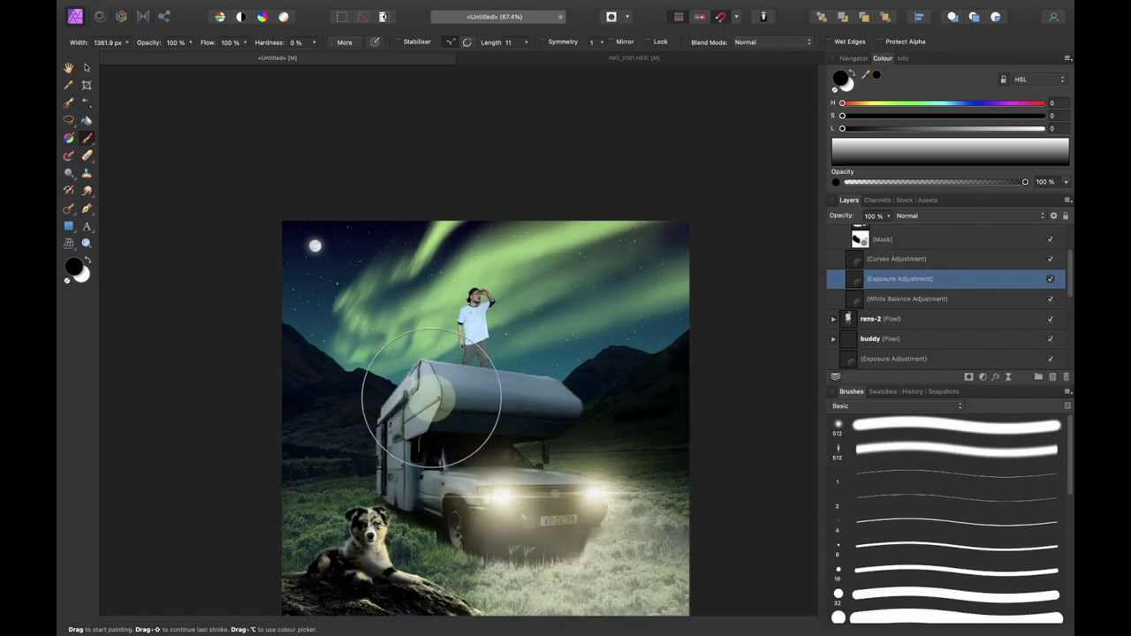
Add an Exposure adjustment to the surface group, lower the exposure, invert its mask and paint shadow in white around the camper's underside
scroll(1051, 281, "down", 4)
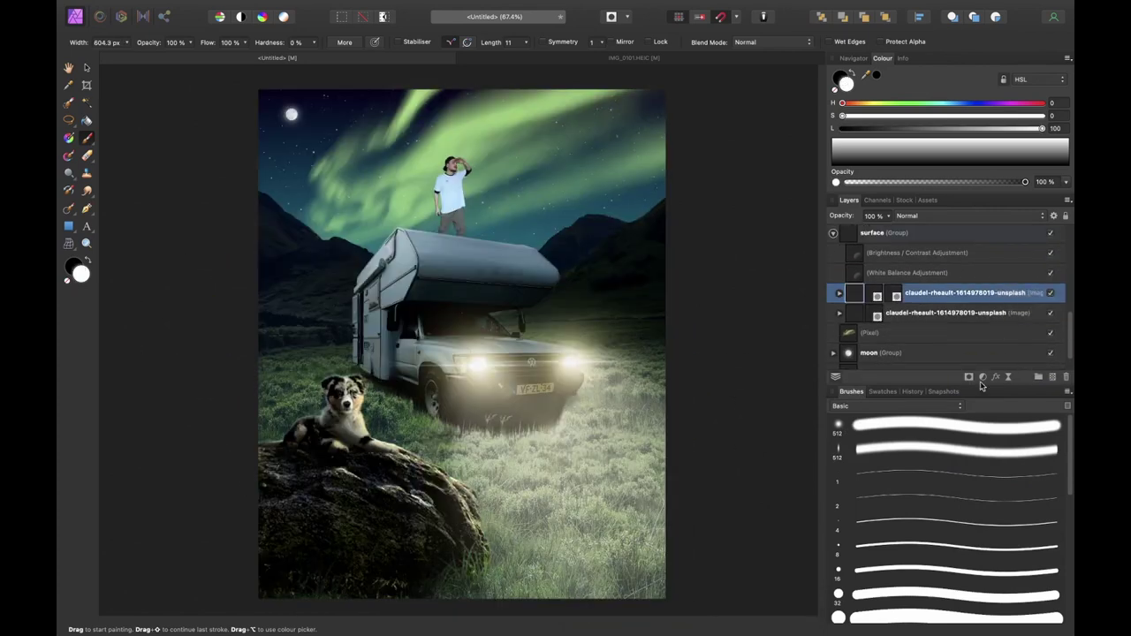
left_click(982, 376)
left_click(986, 490)
left_click_drag(674, 574, 634, 574)
left_click(589, 525)
key("super+i")
key("bracketright")
key("bracketright")
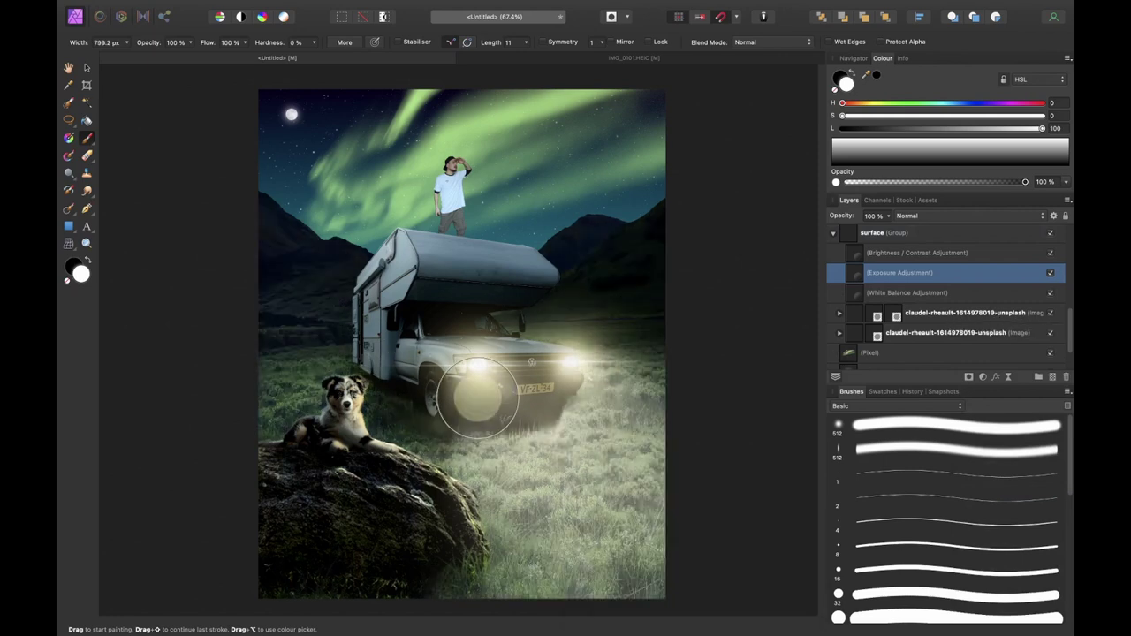
scroll(355, 393, "up", 3)
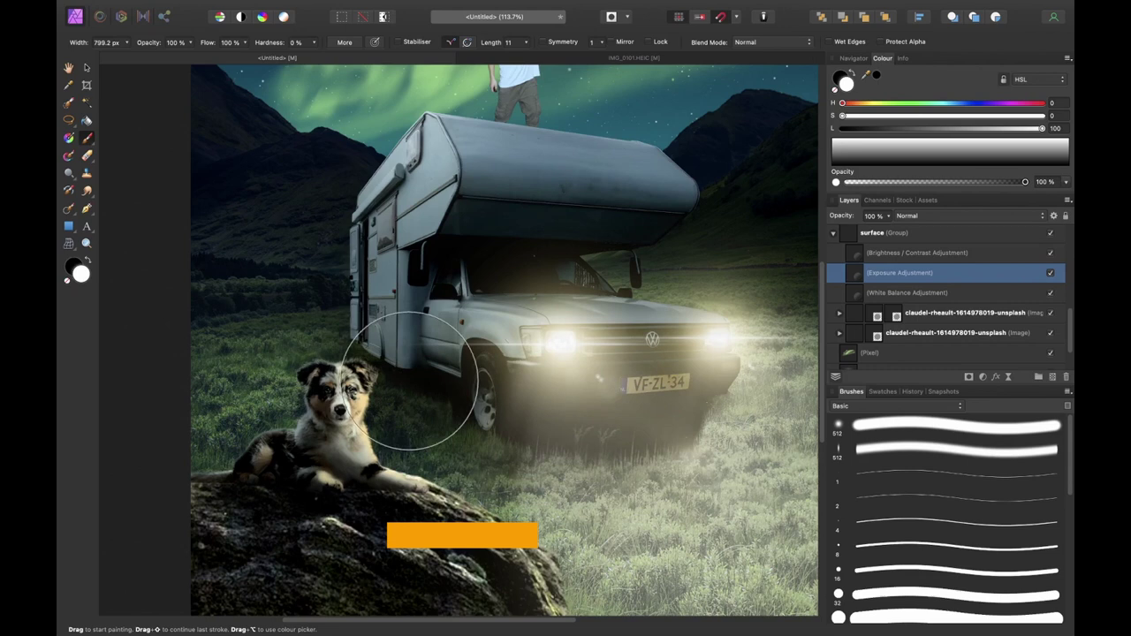
Set the ground Exposure adjustment's underlying blend range to fade from full effect at 53% to none in the brightest tones
key("super+0")
left_click(1054, 216)
left_click(916, 394)
left_click_drag(1065, 395, 1066, 546)
left_click_drag(939, 390, 1005, 373)
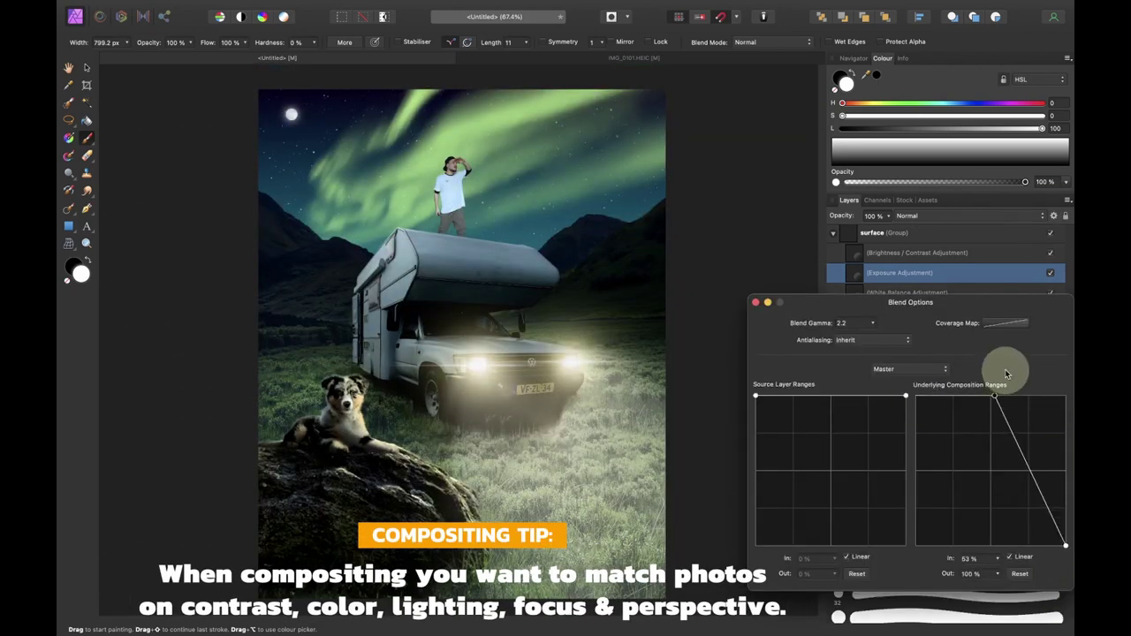
left_click(756, 303)
Select the man on the camper roof and expand his rens-2 layer to its White Balance adjustment
key("v")
left_click(456, 209)
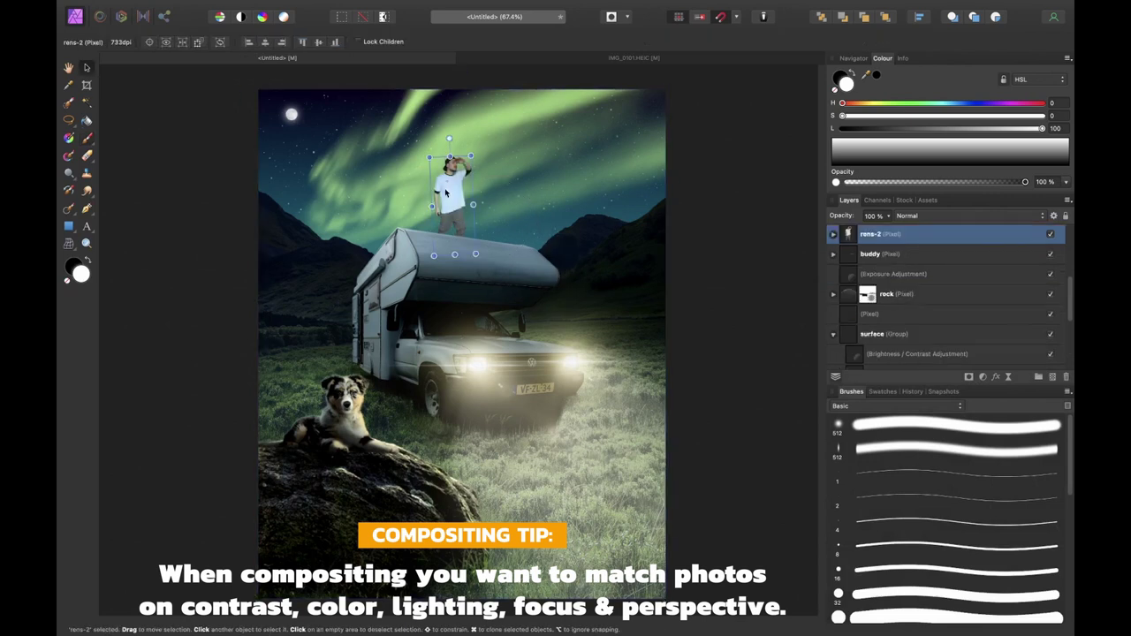
scroll(457, 209, "up", 5)
scroll(457, 214, "up", 5)
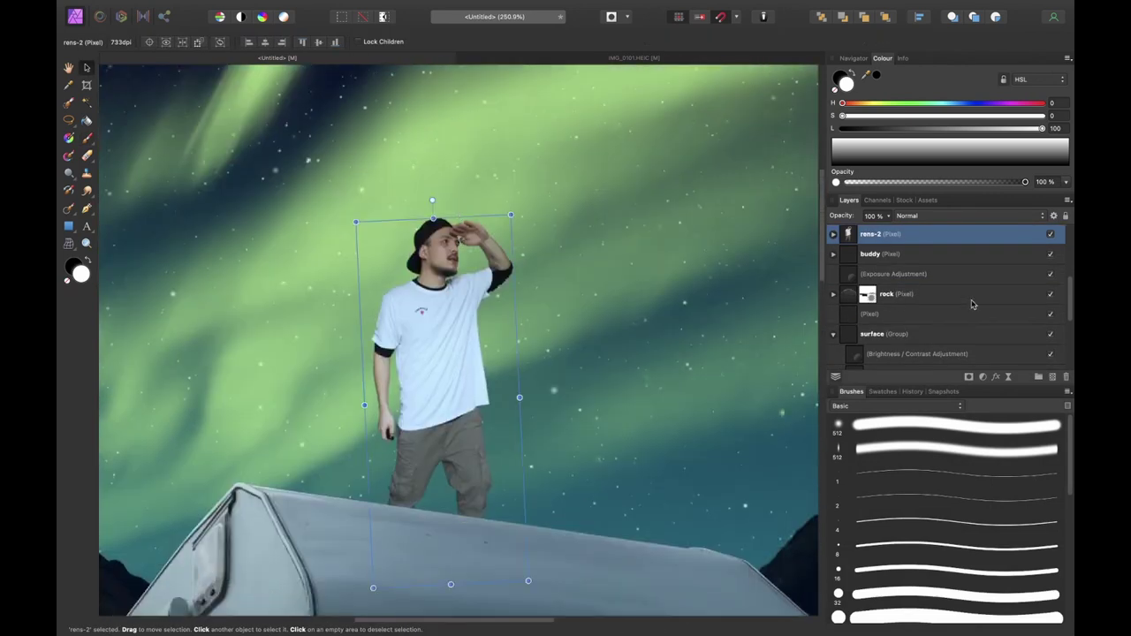
left_click(833, 234)
left_click(939, 255)
left_click(1051, 377)
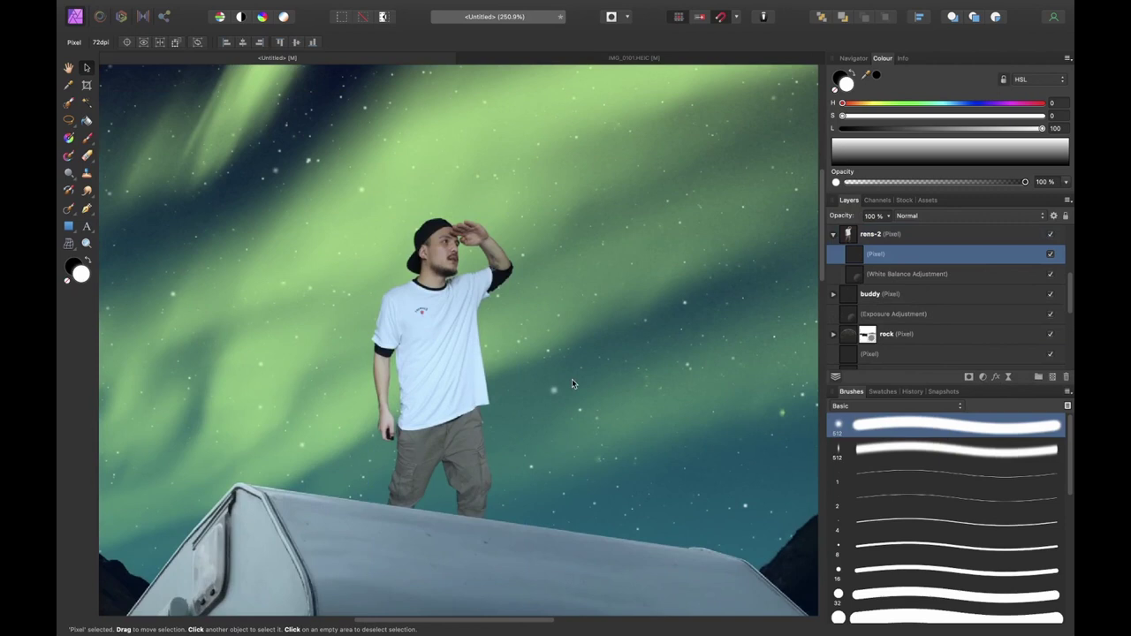
scroll(529, 336, "up", 3)
key("b")
left_click_drag(210, 44, 196, 44)
scroll(574, 431, "down", 5)
scroll(575, 431, "right", 5)
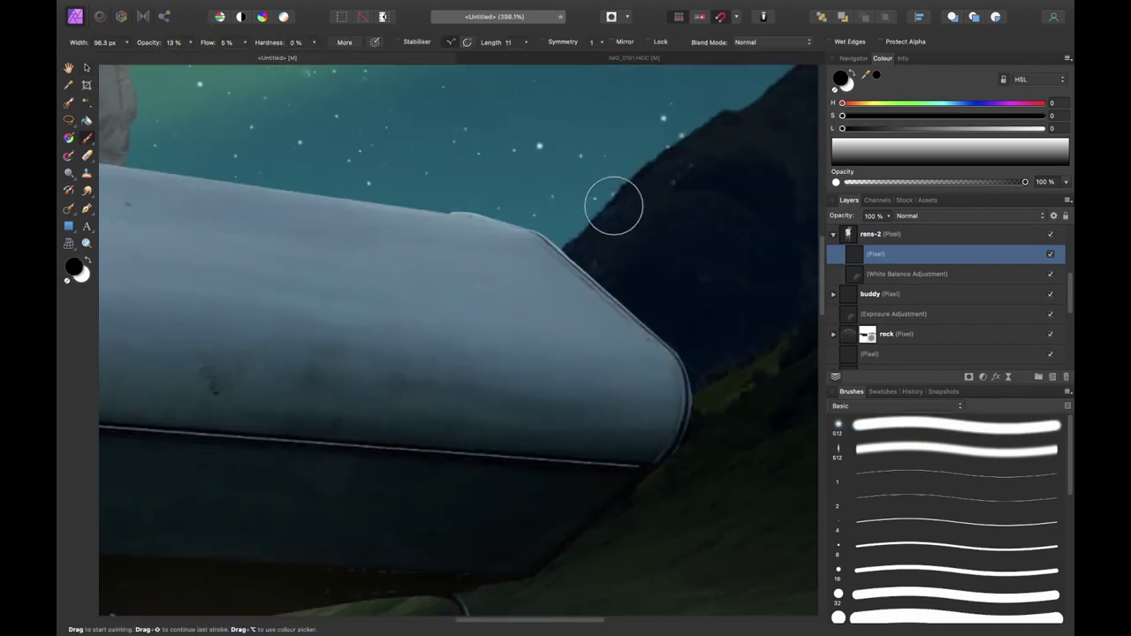
left_click(636, 214, "alt")
key("space")
mouse_move(618, 212)
left_mouse_down()
mouse_move(533, 338)
mouse_move(701, 421)
left_mouse_up()
key("bracketleft")
key("bracketleft")
key("bracketleft")
key("bracketleft")
Add an Exposure adjustment above the White Balance adjustment inside the rens-2 layer and lower it to darken the man
left_click(982, 377)
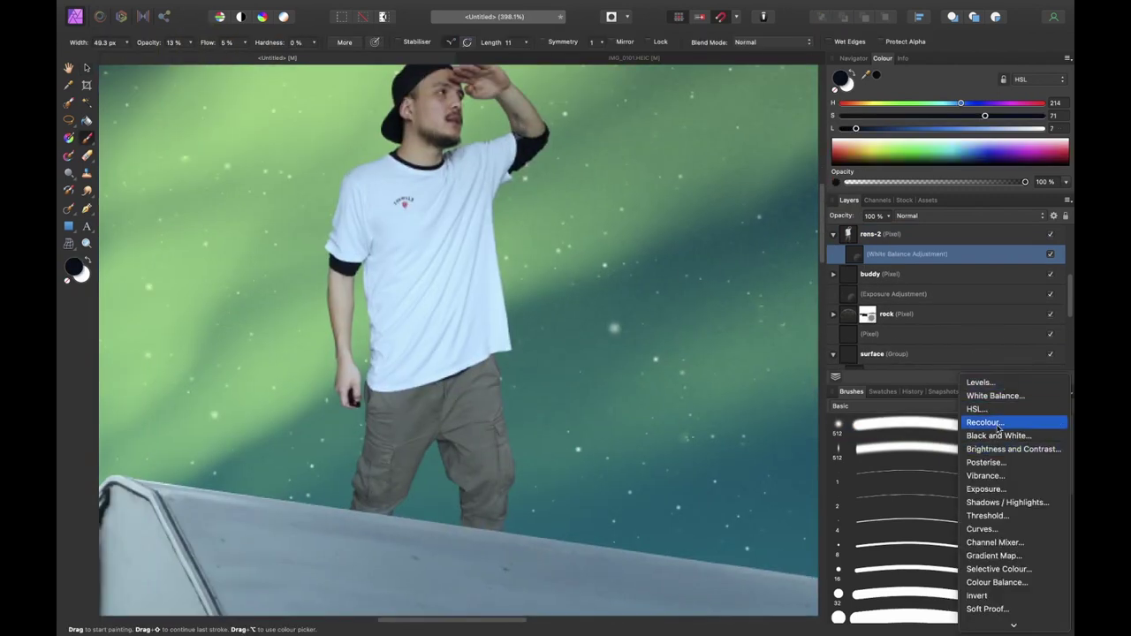
left_click(982, 488)
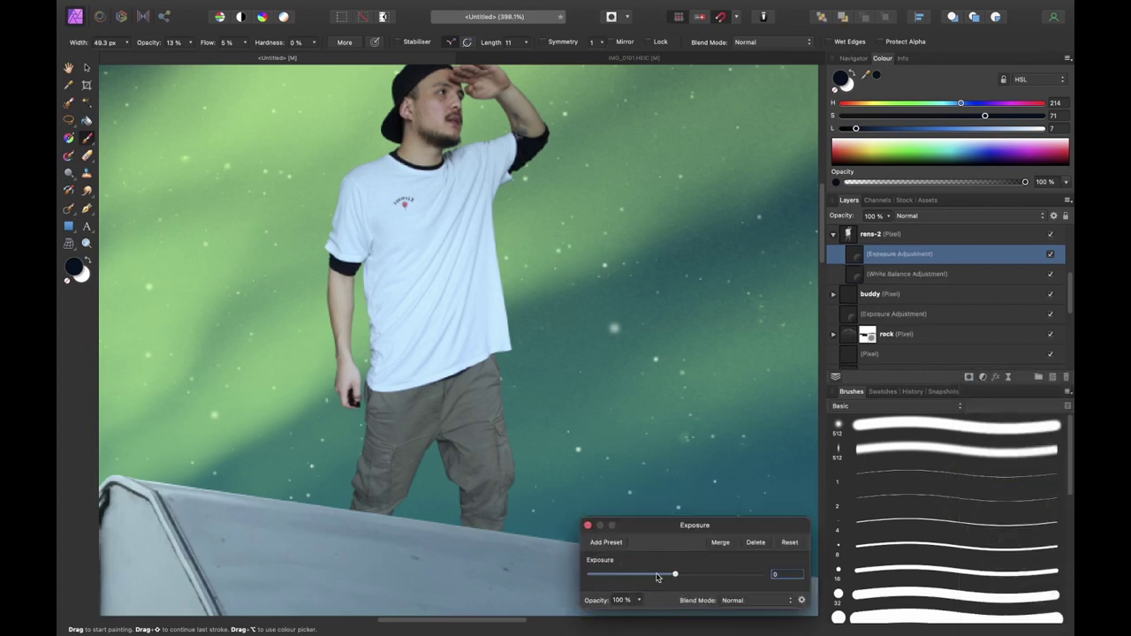
left_click_drag(656, 577, 627, 580)
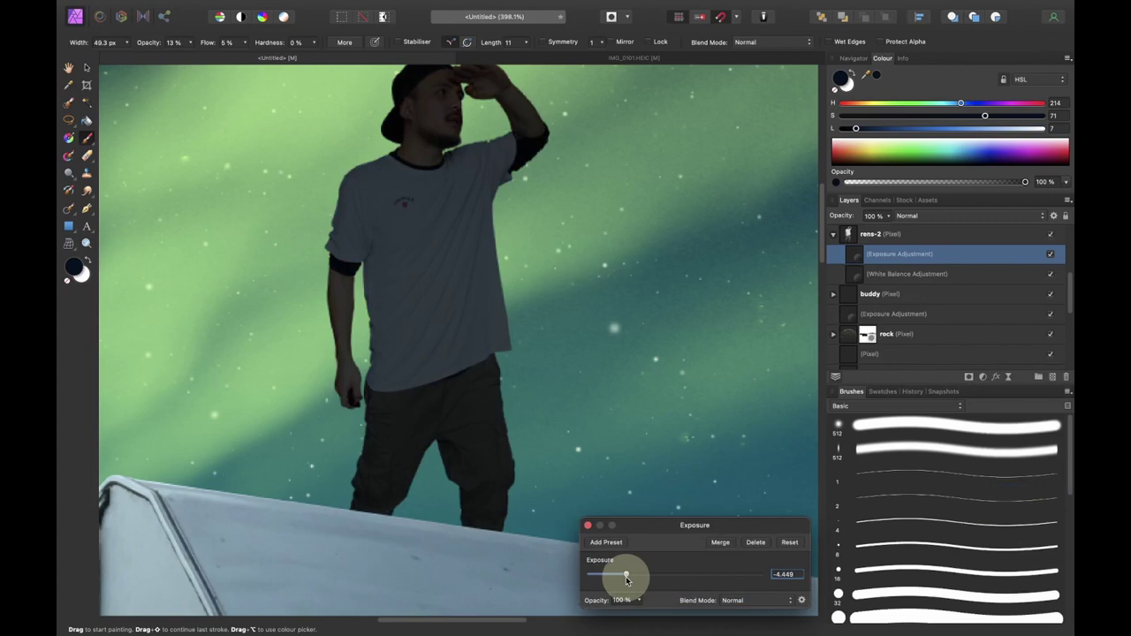
key("super+0")
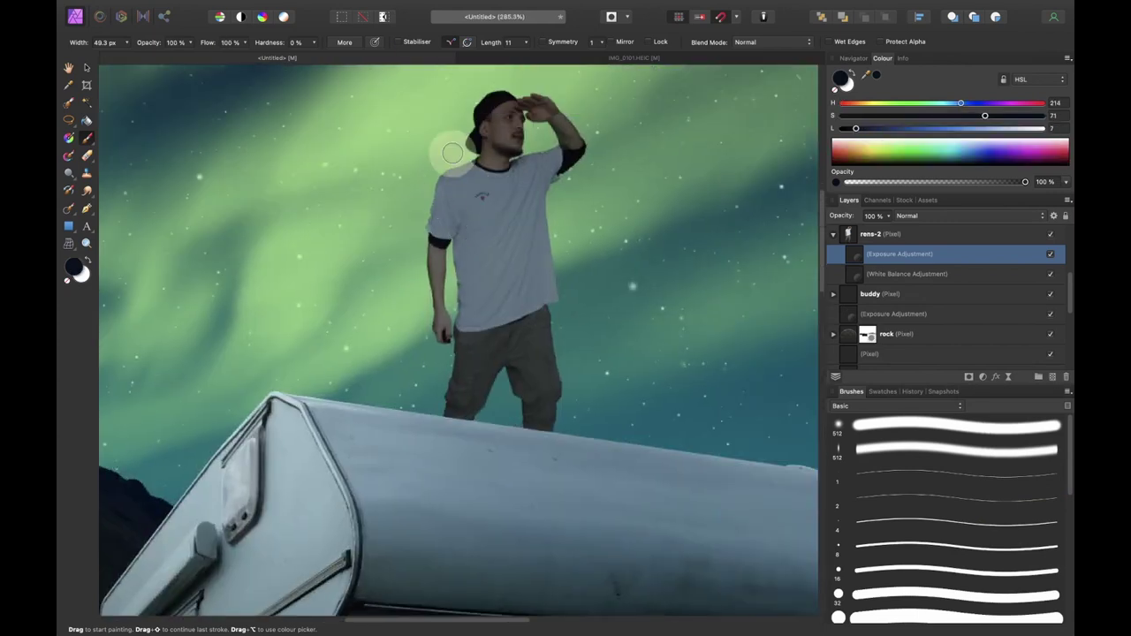
Enlarge the brush and paint away the darkening along the man's back and trailing arm at full opacity
key("bracketright")
key("bracketright")
key("bracketright")
left_click_drag(452, 159, 373, 295)
Outline the man's shirt and trouser edge beside his trailing arm with a freehand selection, and prepare a smaller brush at 27% opacity
key("l")
mouse_move(453, 237)
left_mouse_down()
mouse_move(444, 436)
mouse_move(455, 232)
left_mouse_up()
key("b")
key("2")
key("7")
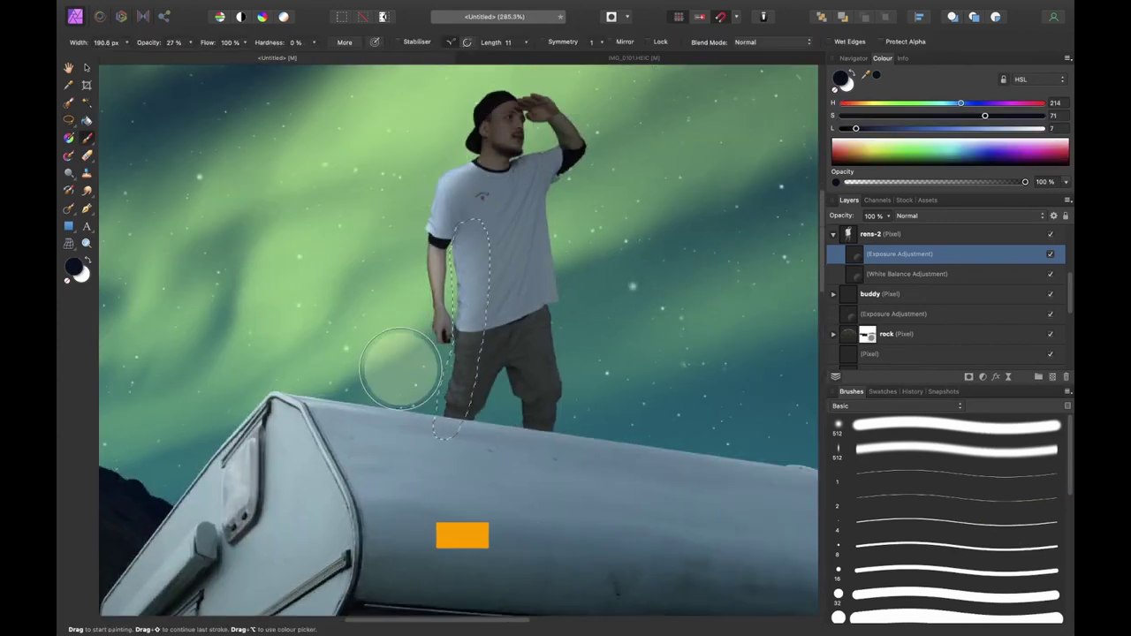
key("bracketleft")
key("bracketleft")
Lightly brush the Exposure adjustment over the man's shirt and raised arm at 27% opacity to refine the shading
left_click_drag(431, 184, 464, 270)
scroll(477, 212, "up", 3)
left_click_drag(517, 313, 535, 455)
scroll(500, 147, "up", 2)
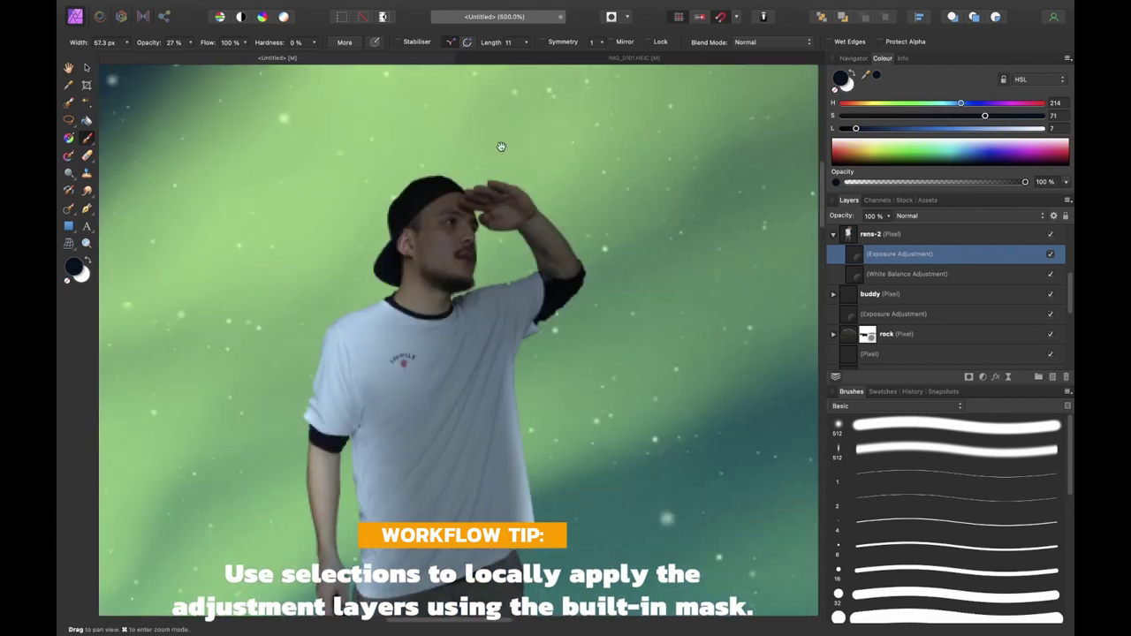
mouse_move(544, 221)
left_mouse_down()
mouse_move(442, 260)
mouse_move(515, 413)
left_mouse_up()
key("]")
Paint the darkening back over the man's trousers and shirt with white at 27% opacity
scroll(406, 474, "down", 5)
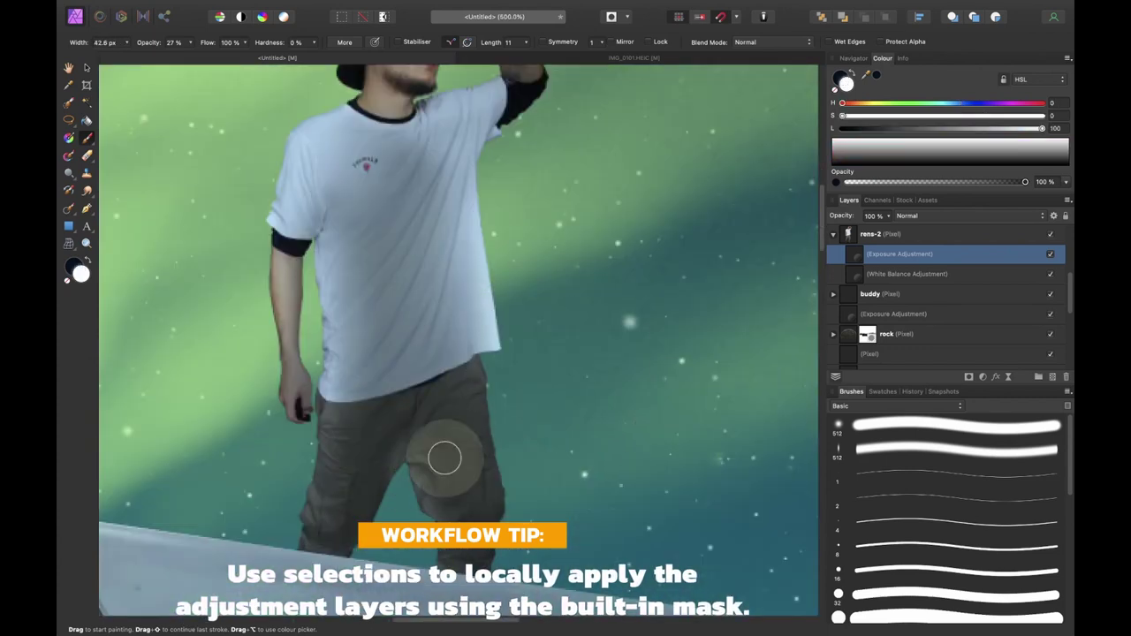
scroll(563, 342, "down", 5)
left_click_drag(462, 217, 446, 319)
scroll(446, 320, "down", 3)
key("x")
key("[")
key("[")
key("[")
left_click_drag(517, 168, 539, 252)
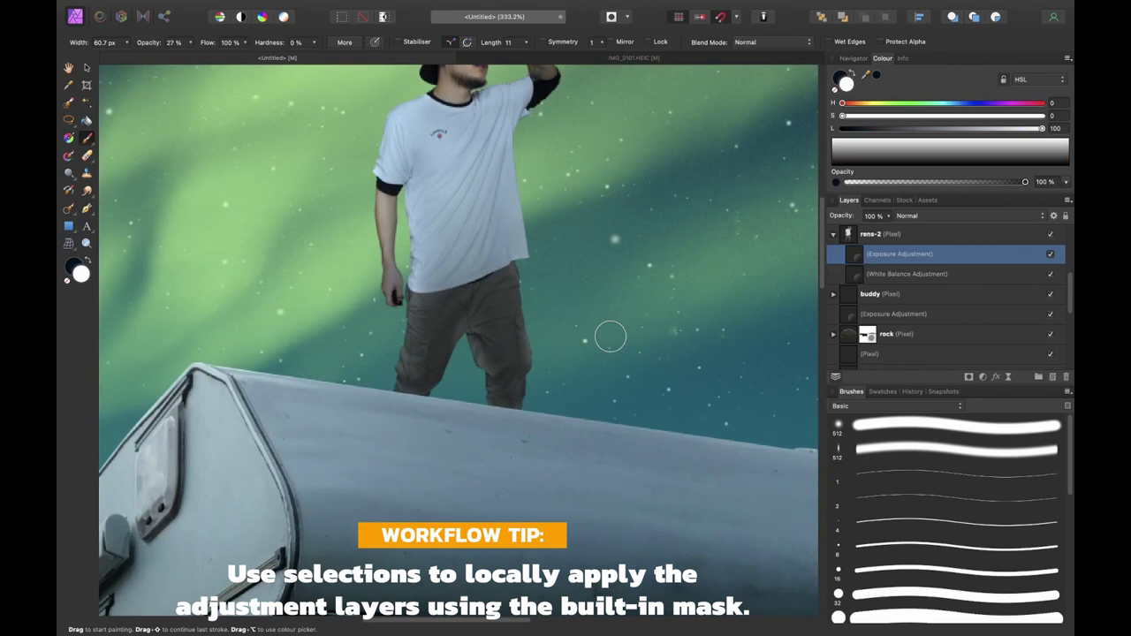
Add a Fill layer above the Exposure adjustment inside the rens-2 layer
key("super+0")
left_click(983, 377)
left_click(914, 260)
left_click(301, 7)
left_click(316, 112)
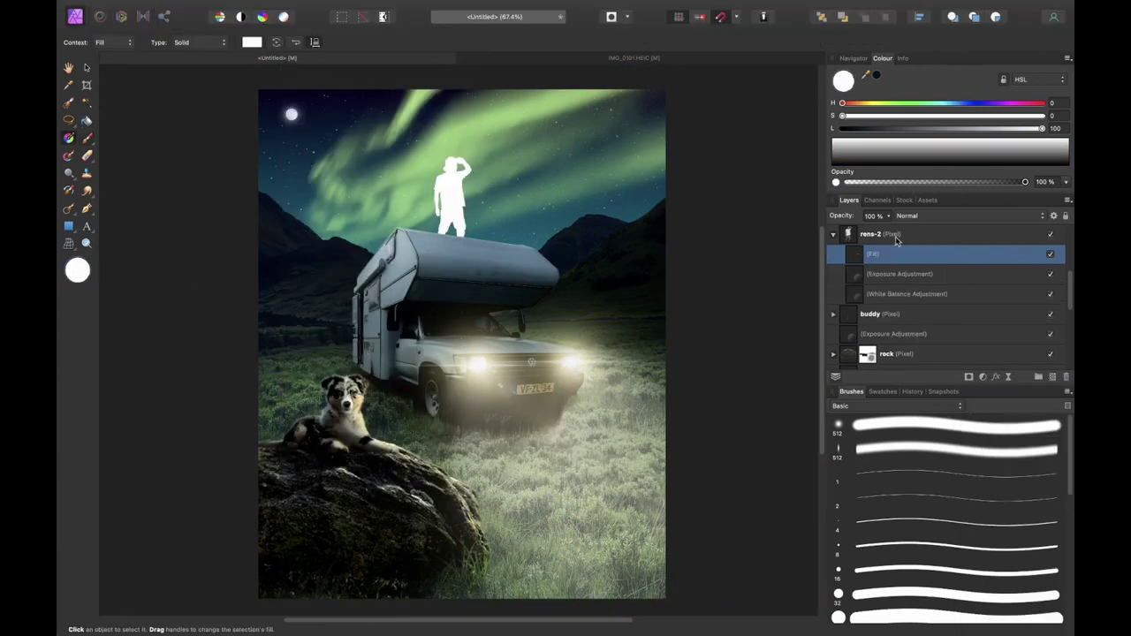
Set the man's fill to a pale green with hue 96, saturation 100 and lightness 86
left_click(895, 103)
left_click(1041, 116)
left_click_drag(1041, 128, 1006, 130)
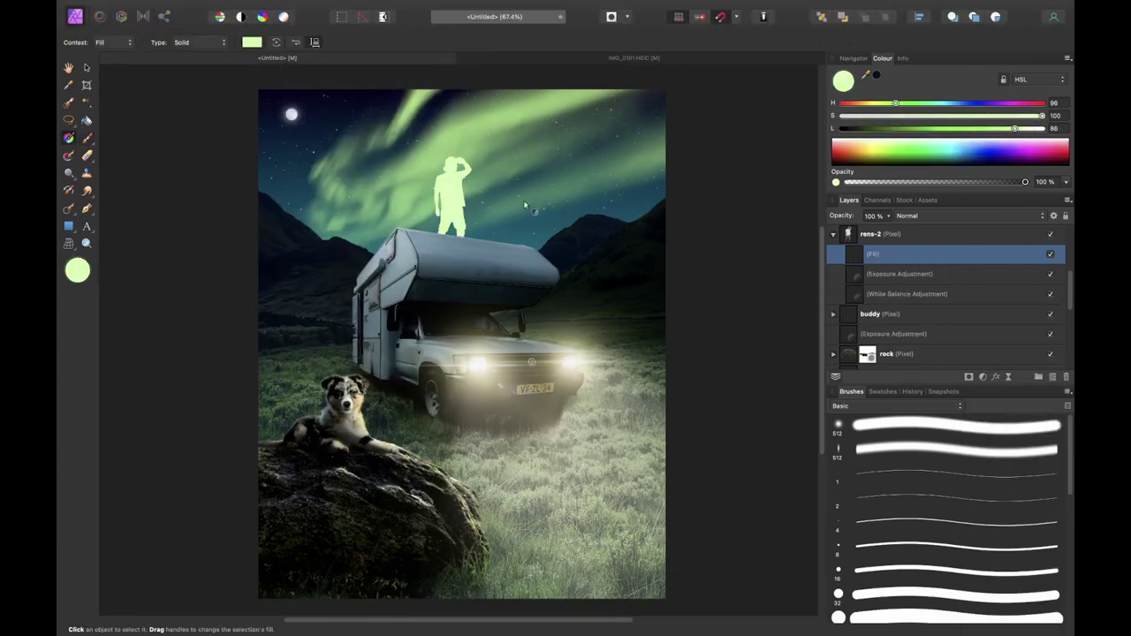
Set the green fill's underlying blend range to rise from no effect at 62% to full effect at 83%
scroll(427, 198, "up", 5)
left_click(1053, 216)
left_click_drag(915, 396, 895, 606)
left_click_drag(1065, 396, 1009, 386)
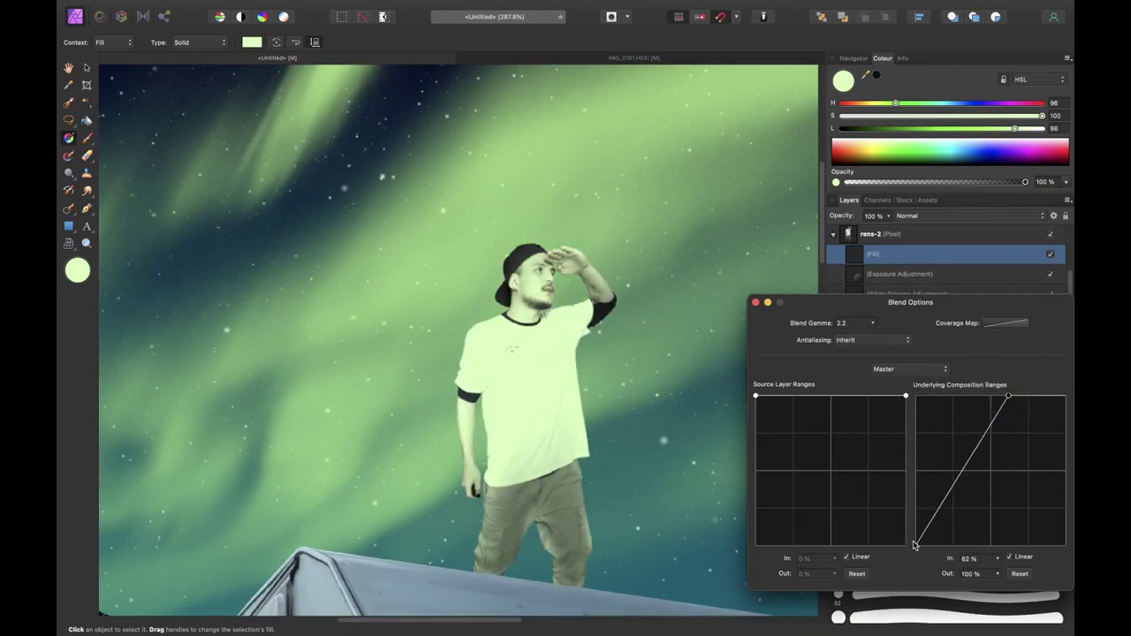
left_click_drag(915, 547, 976, 545)
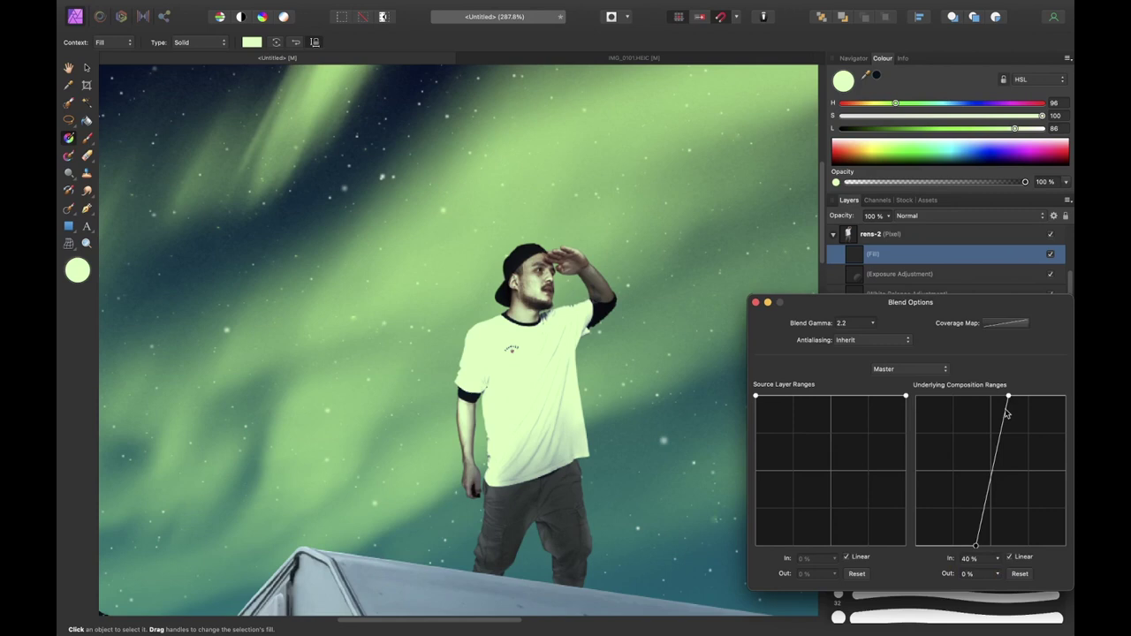
left_click_drag(1024, 399, 1030, 395)
left_click_drag(976, 547, 1004, 551)
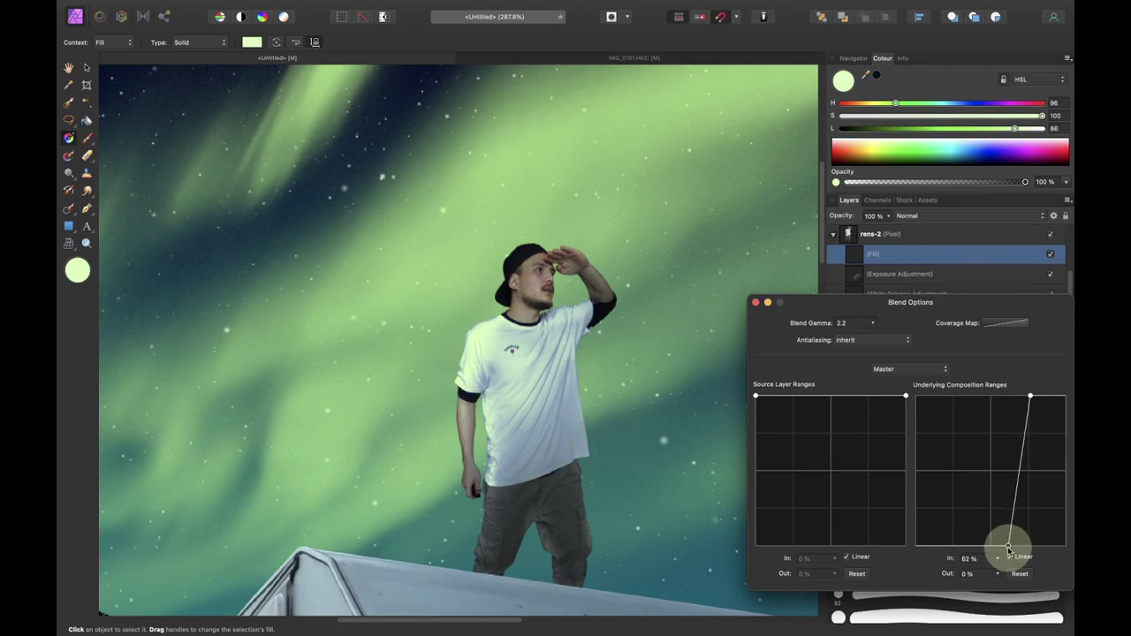
left_click_drag(1035, 397, 1040, 397)
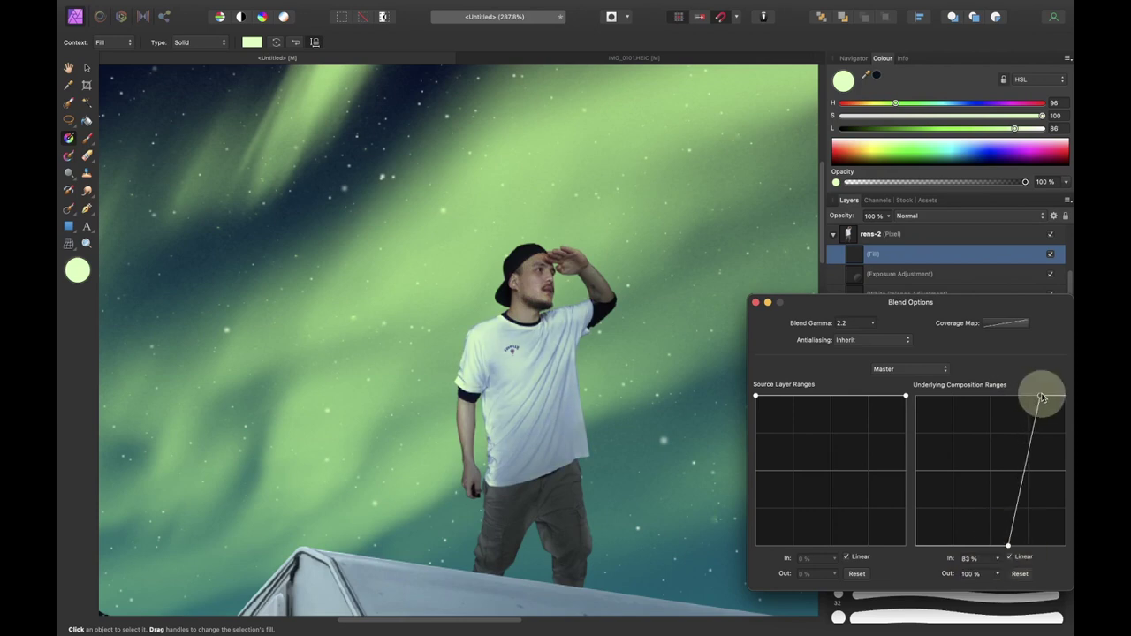
left_click(756, 302)
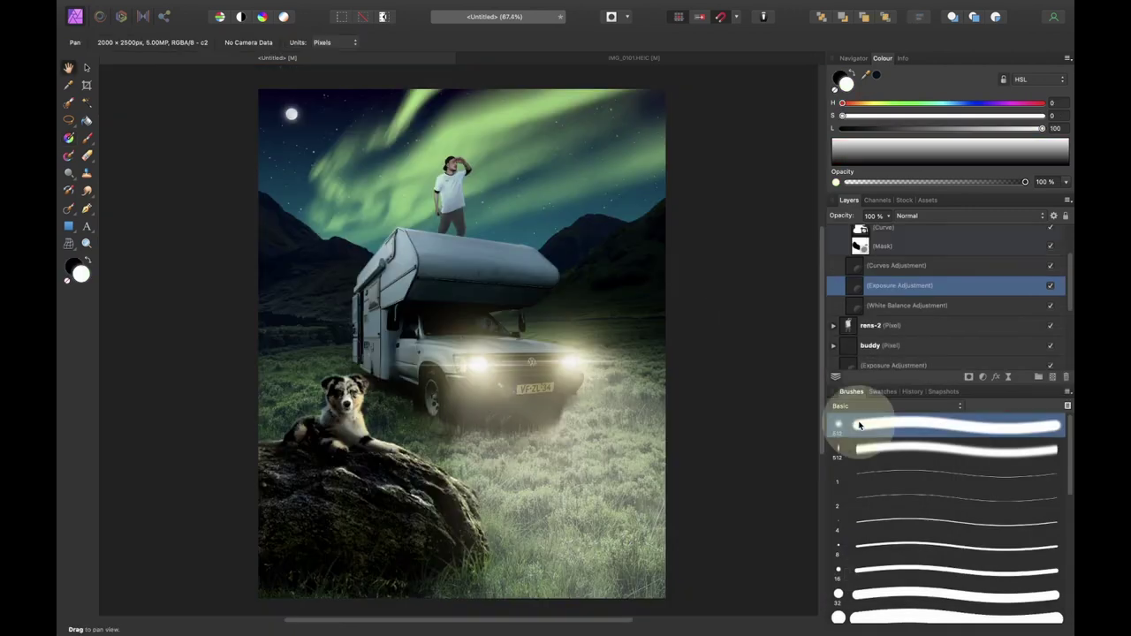
Brush over the camper's Exposure adjustment with a soft basic brush enlarged to about 896 px to refine its shading
scroll(467, 327, "up", 5)
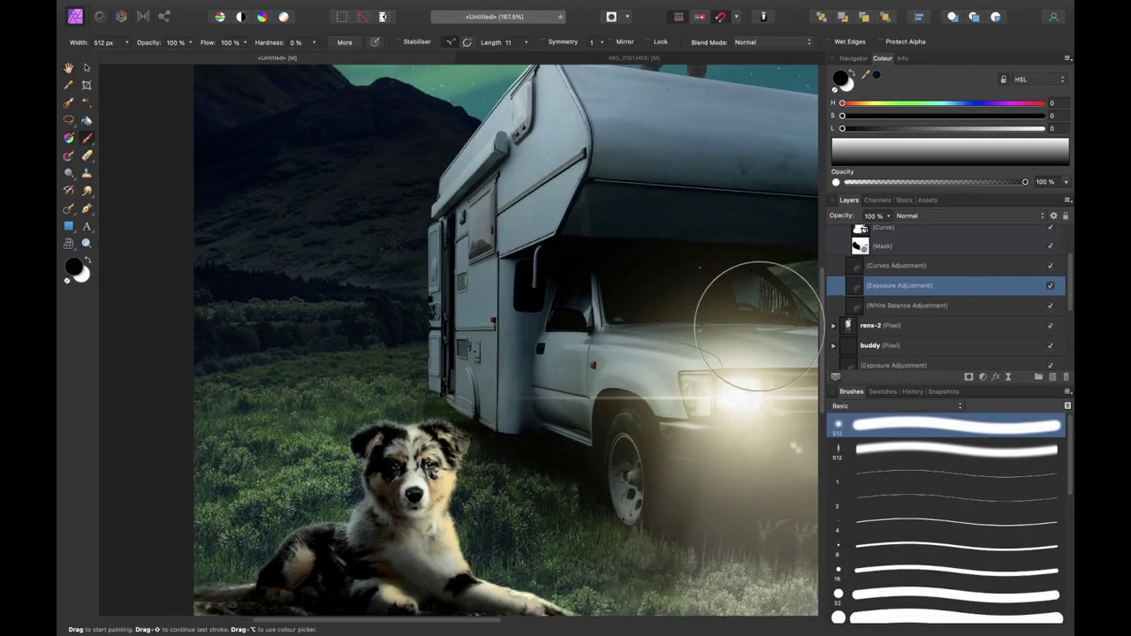
mouse_move(438, 457)
left_mouse_down()
mouse_move(367, 322)
mouse_move(340, 363)
left_mouse_up()
key("bracketright")
key("bracketright")
key("bracketright")
key("bracketright")
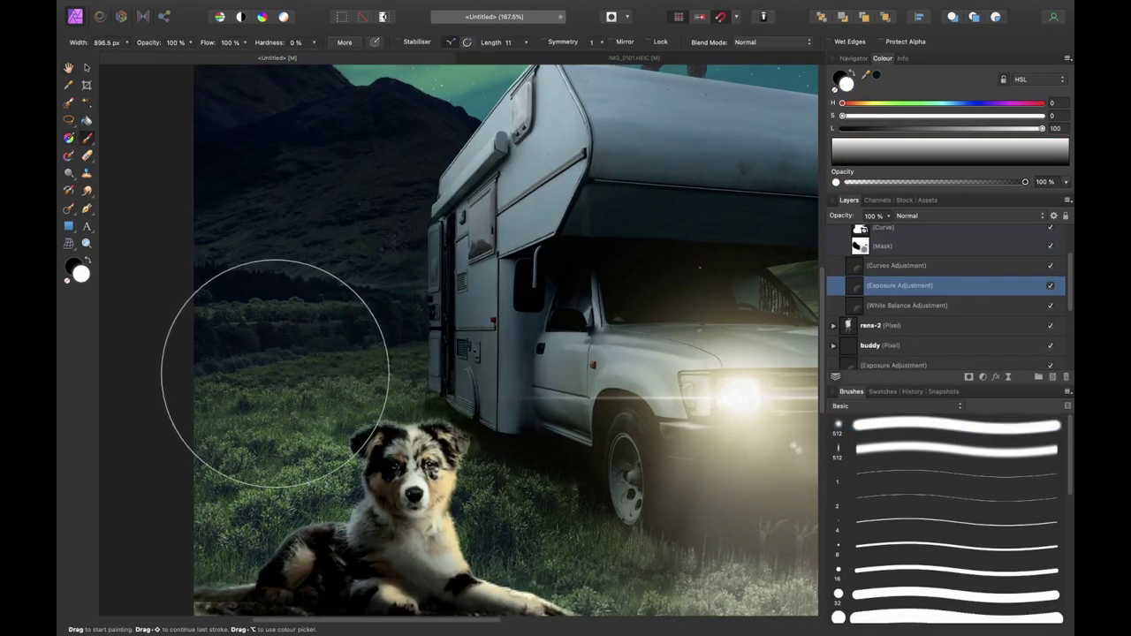
scroll(275, 371, "right", 1)
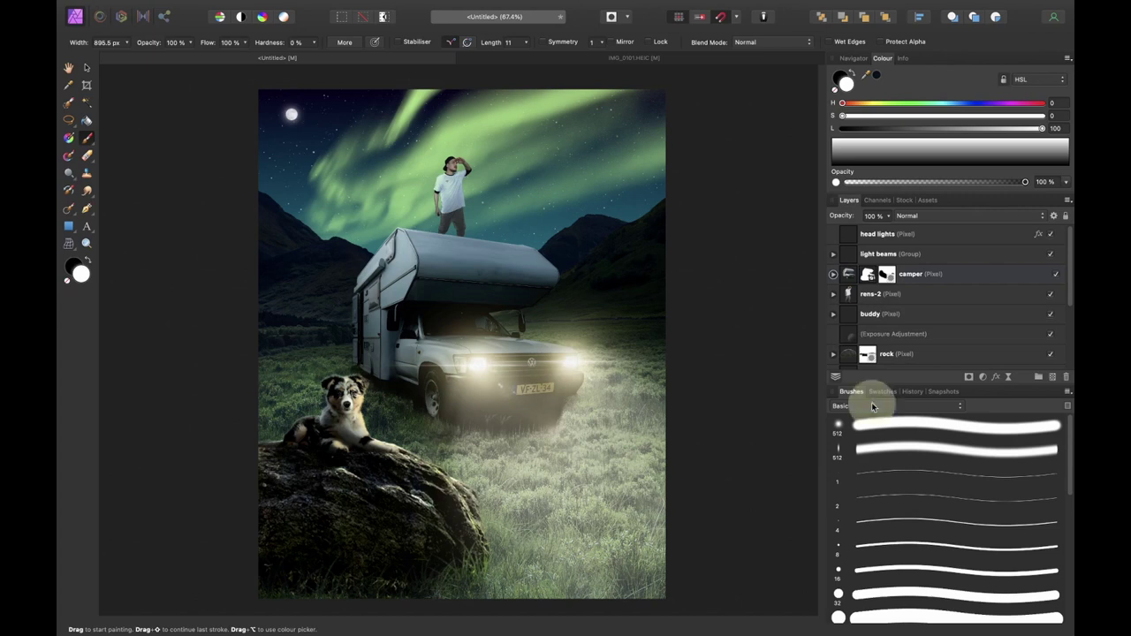
Stamp a shooting star of about 189 px in the sky beside the man, using the meteor brush from IAMRENSI Night Brushes
left_click(871, 405)
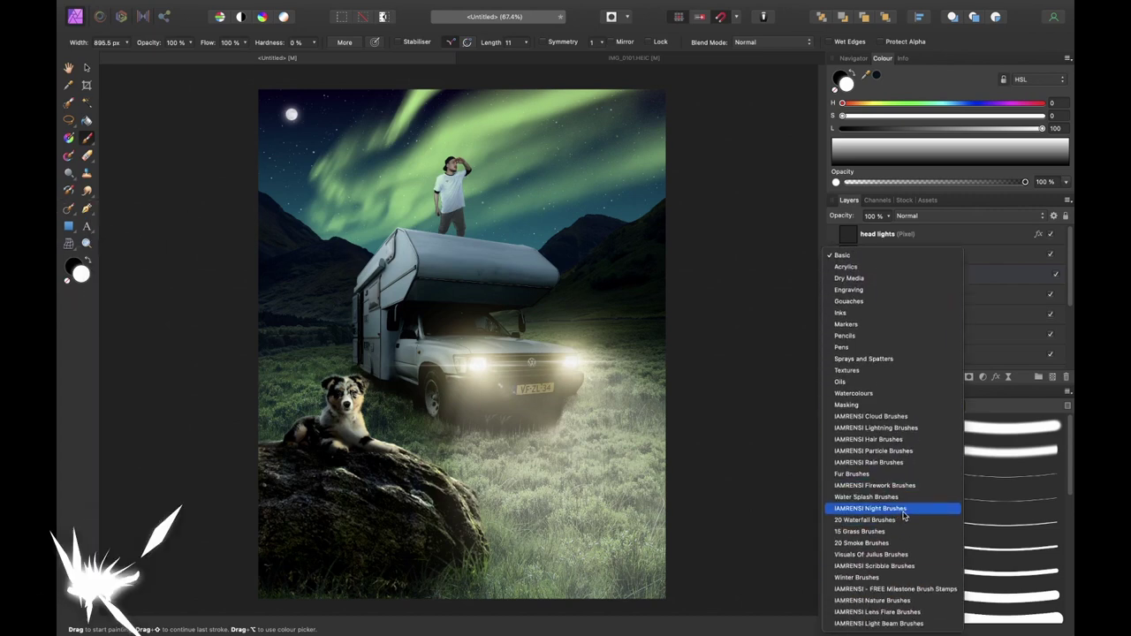
left_click(870, 508)
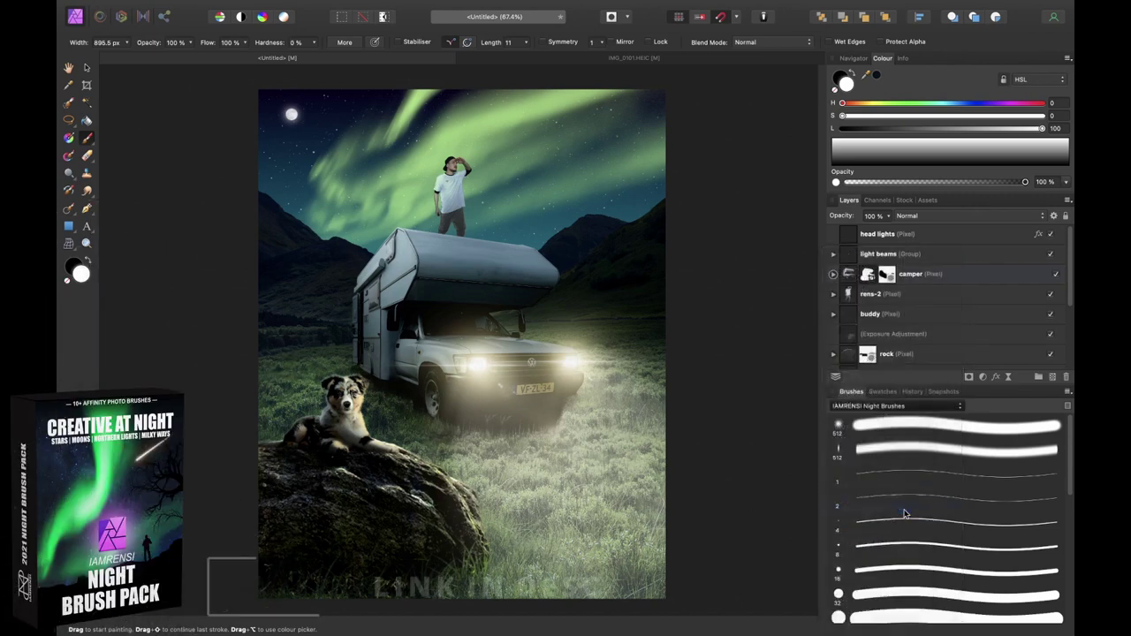
scroll(861, 530, "down", 5)
left_click(868, 616)
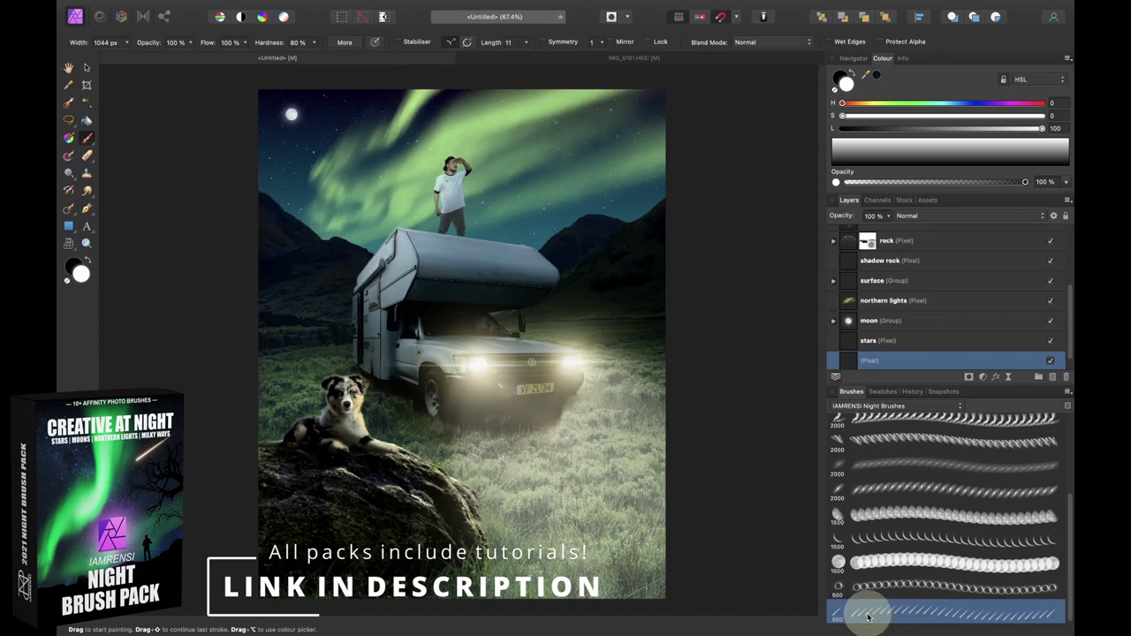
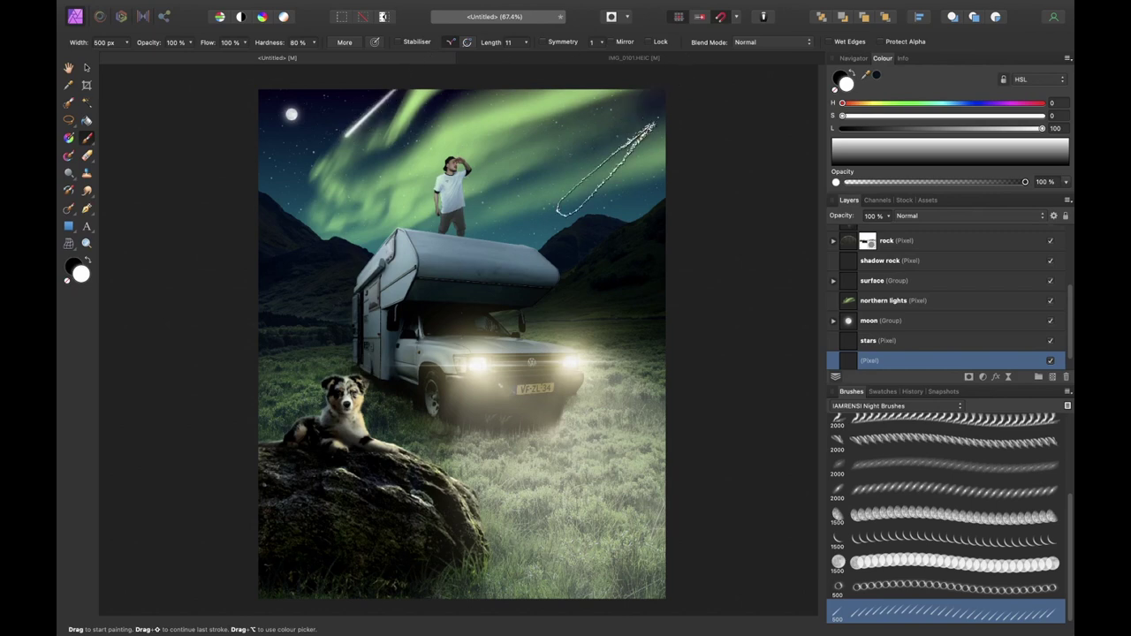
key("[")
key("[")
key("[")
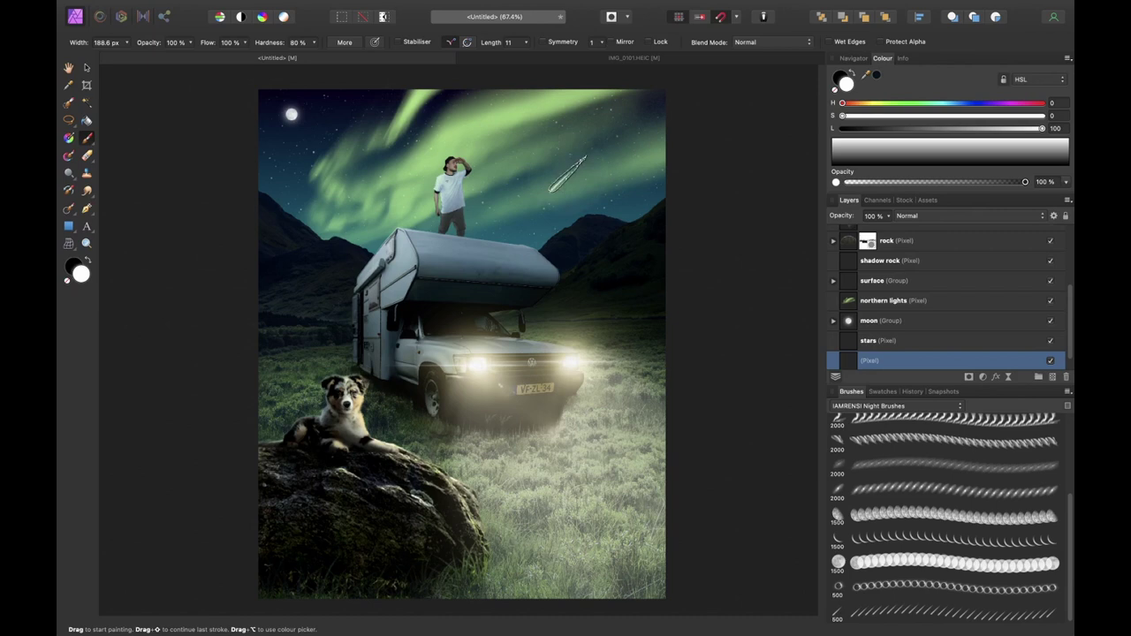
Give the shooting star an orange outer glow with hue 39, saturation 100, lightness 67, a 44.3 px radius and 0% intensity
left_click(996, 377)
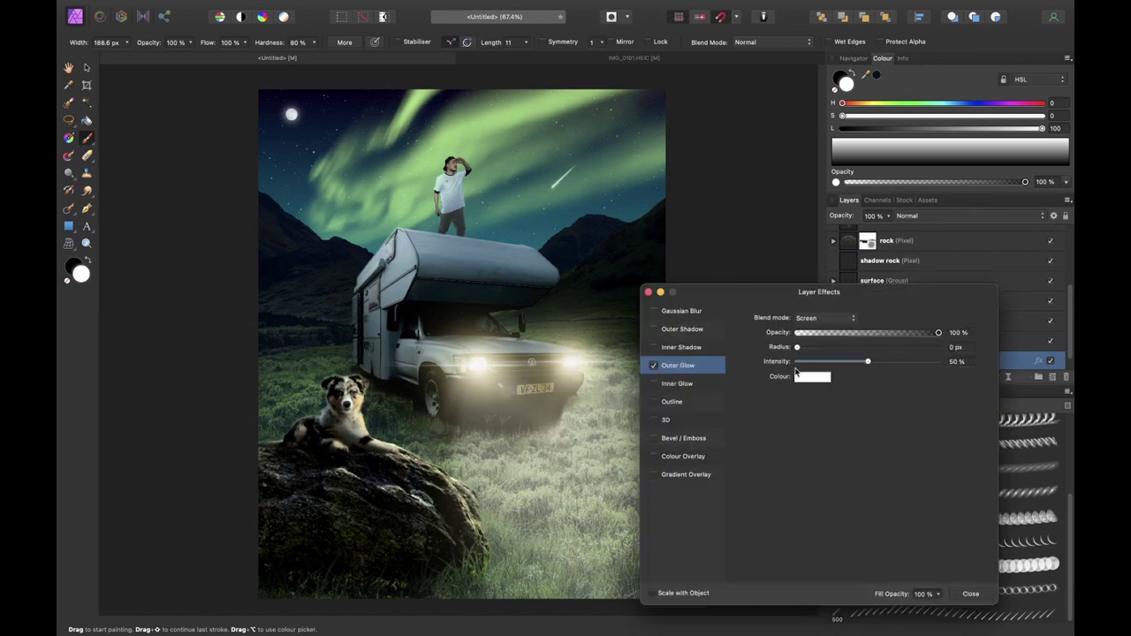
left_click(810, 377)
left_click(902, 508)
left_click_drag(896, 506, 865, 510)
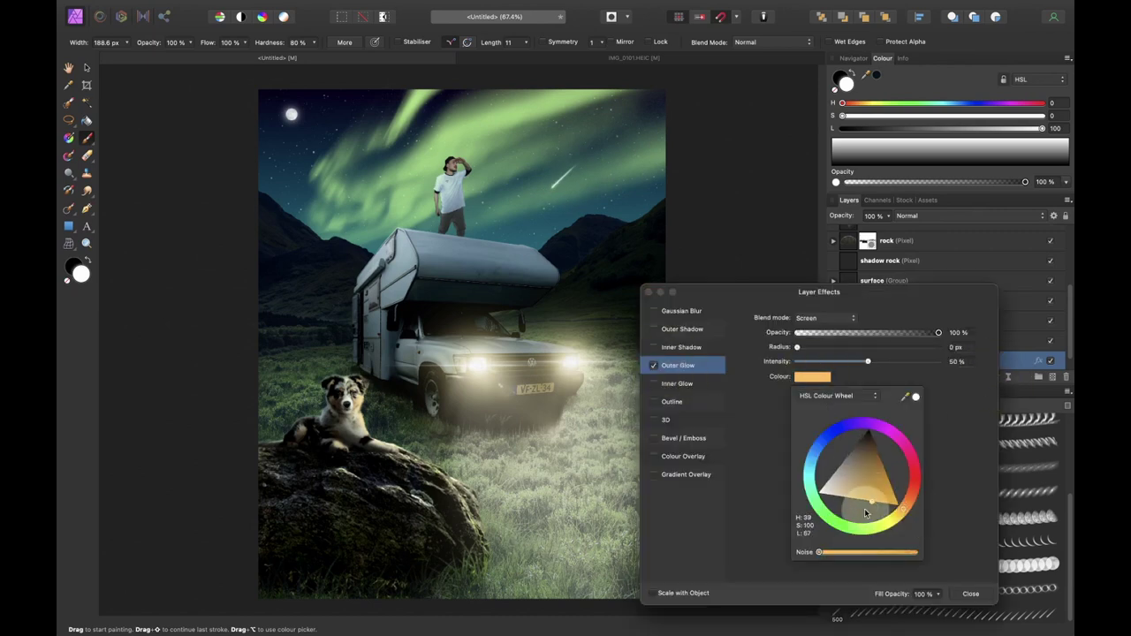
left_click(796, 346)
left_click(799, 349)
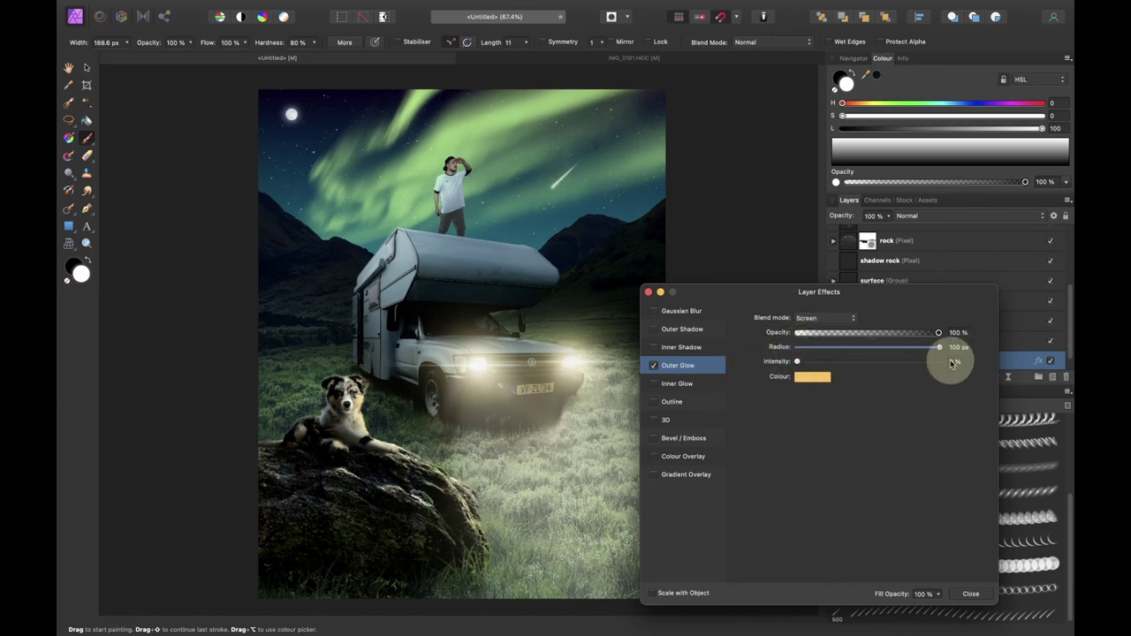
left_click_drag(953, 362, 914, 370)
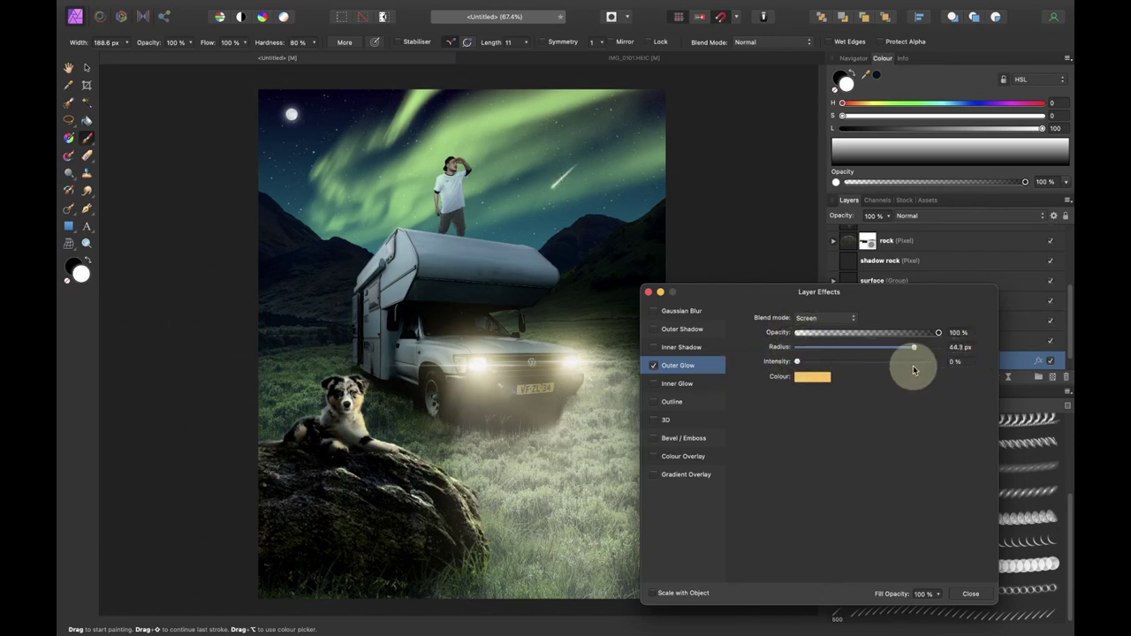
left_click(648, 292)
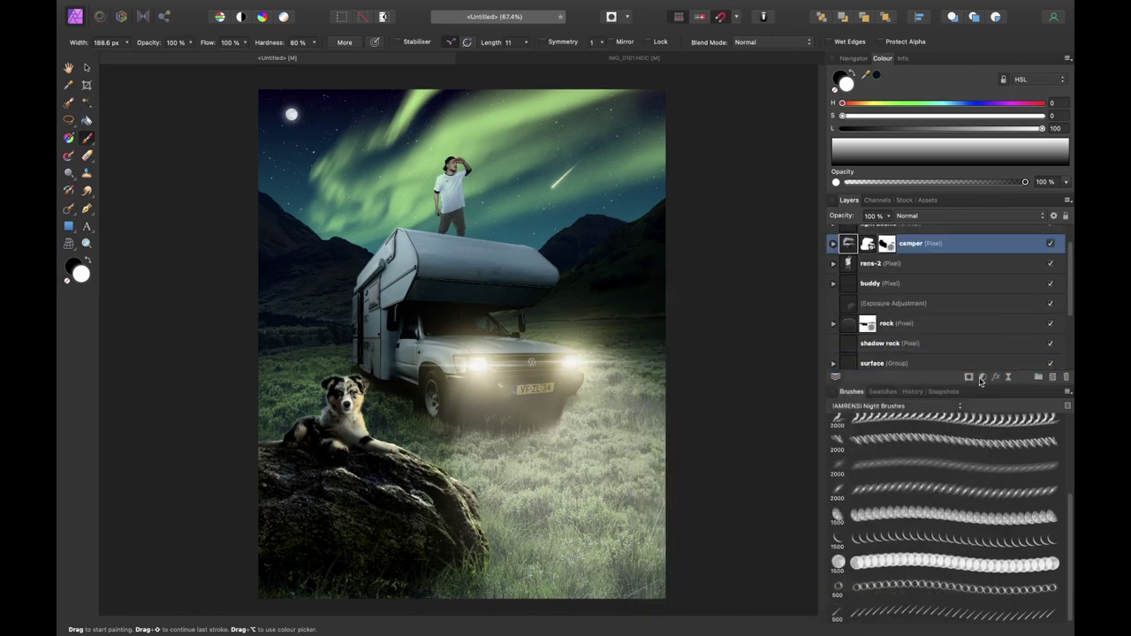
Add a White Balance adjustment tinted towards green and nest it inside the camper layer above the Curves adjustment
left_click(982, 377)
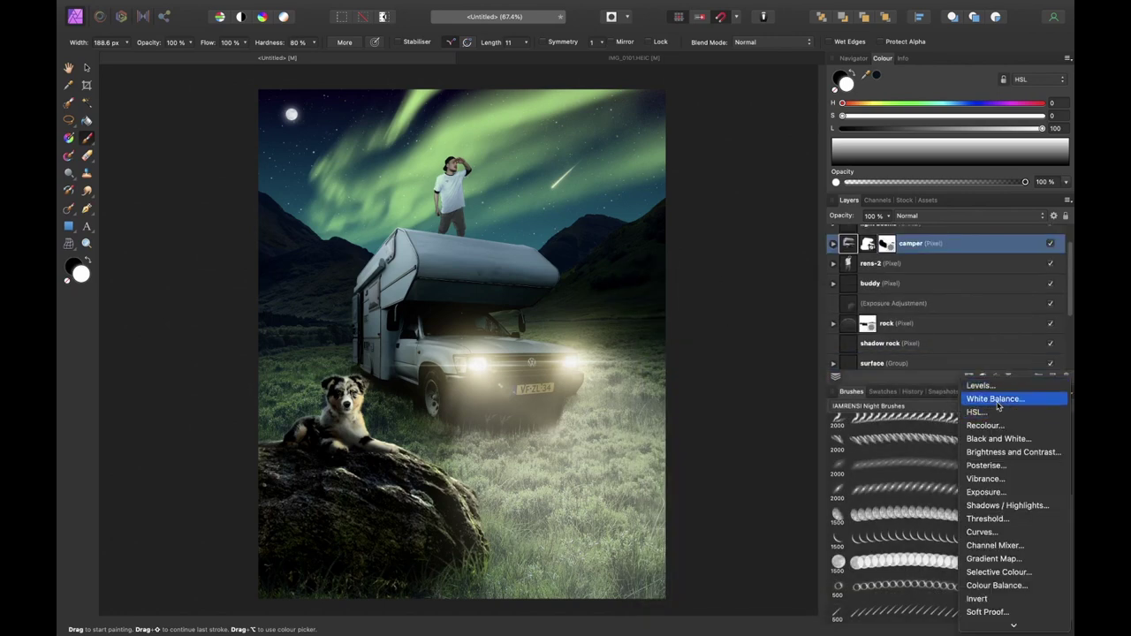
left_click(996, 400)
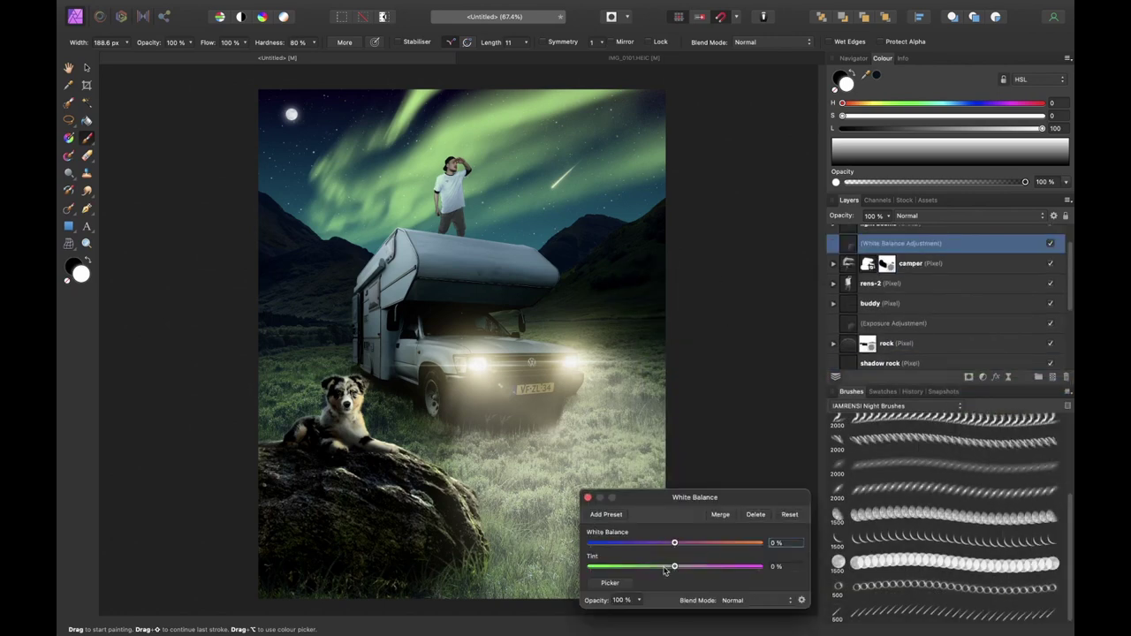
left_click(588, 498)
left_click_drag(835, 253, 873, 277)
Paint the green tint onto the camper's roof and upper edges with the soft 512 px Basic brush in white
left_click(884, 405)
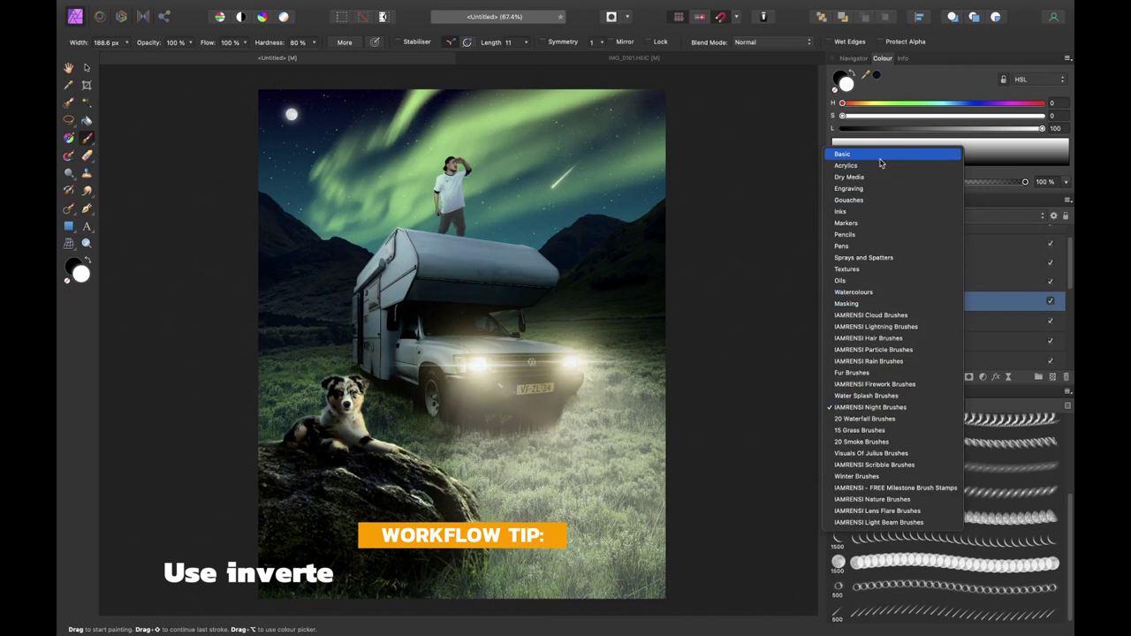
left_click(866, 152)
scroll(868, 499, "up", 5)
left_click(954, 426)
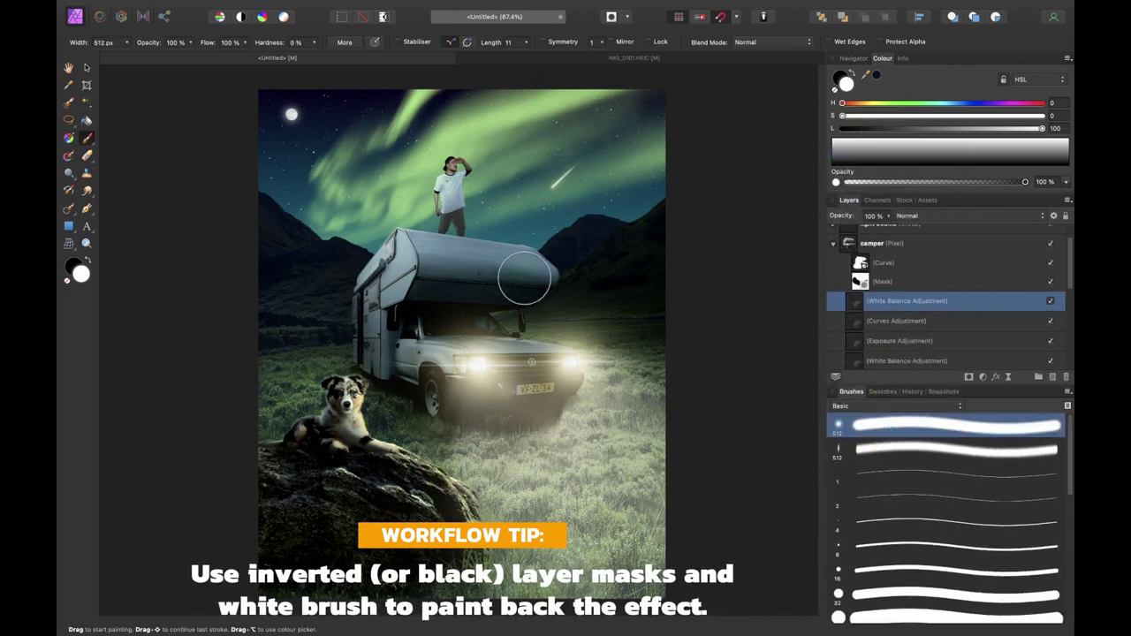
scroll(437, 274, "up", 3)
left_click_drag(506, 294, 664, 286)
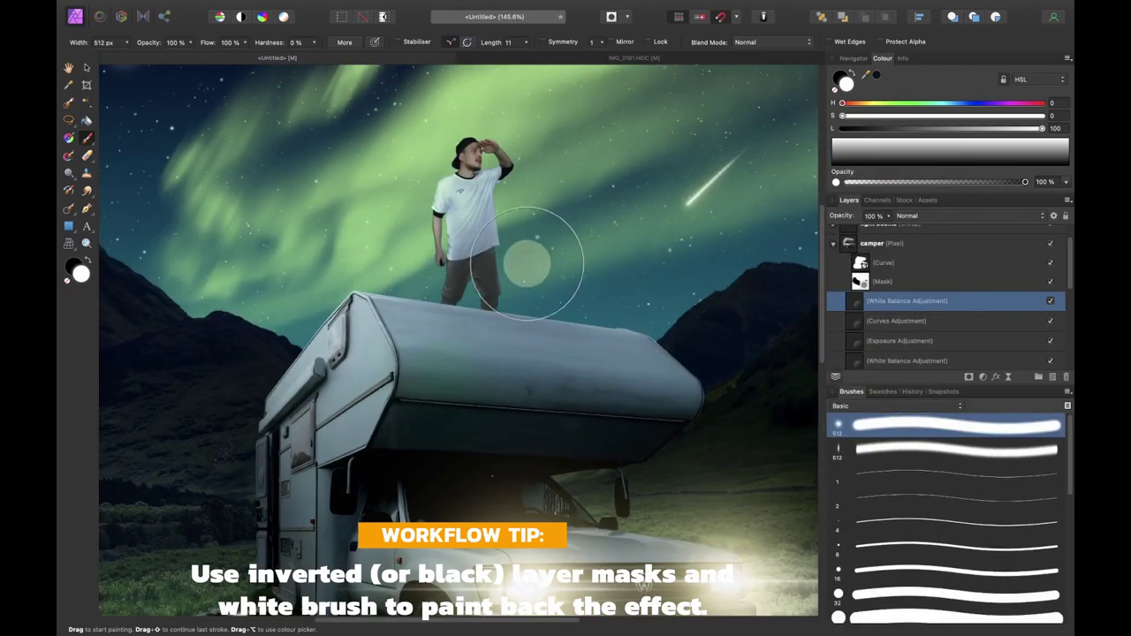
mouse_move(327, 248)
left_mouse_down()
mouse_move(252, 277)
mouse_move(363, 237)
mouse_move(415, 231)
left_mouse_up()
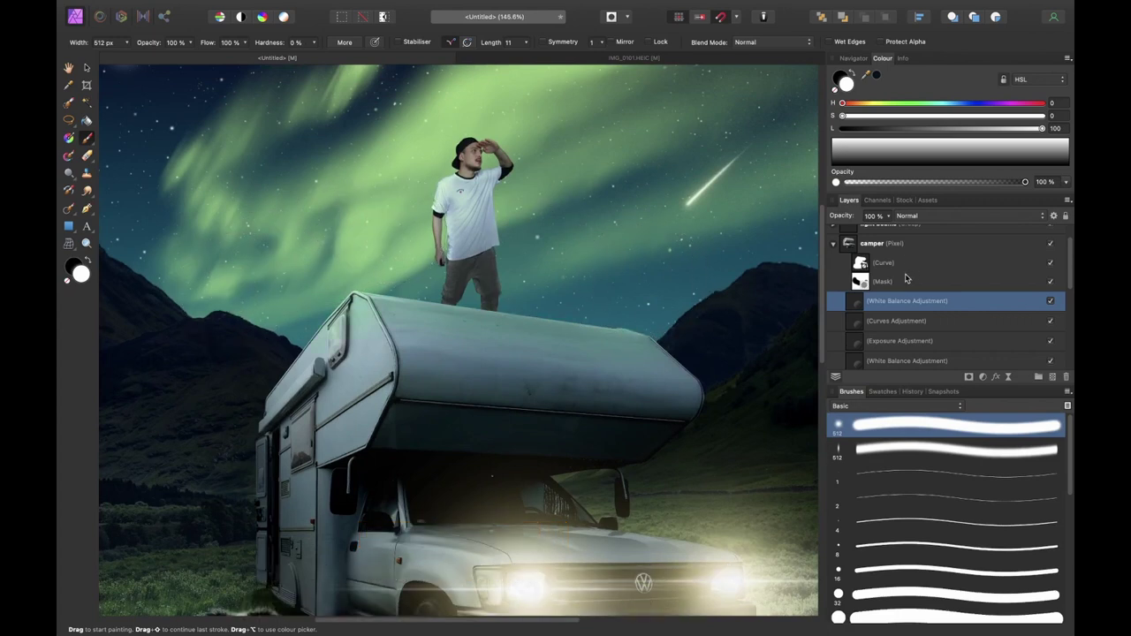
Add a pixel layer above the head lights layer and choose the faint 180 px brush from IAMRENSI Cloud Brushes
scroll(945, 292, "up", 2)
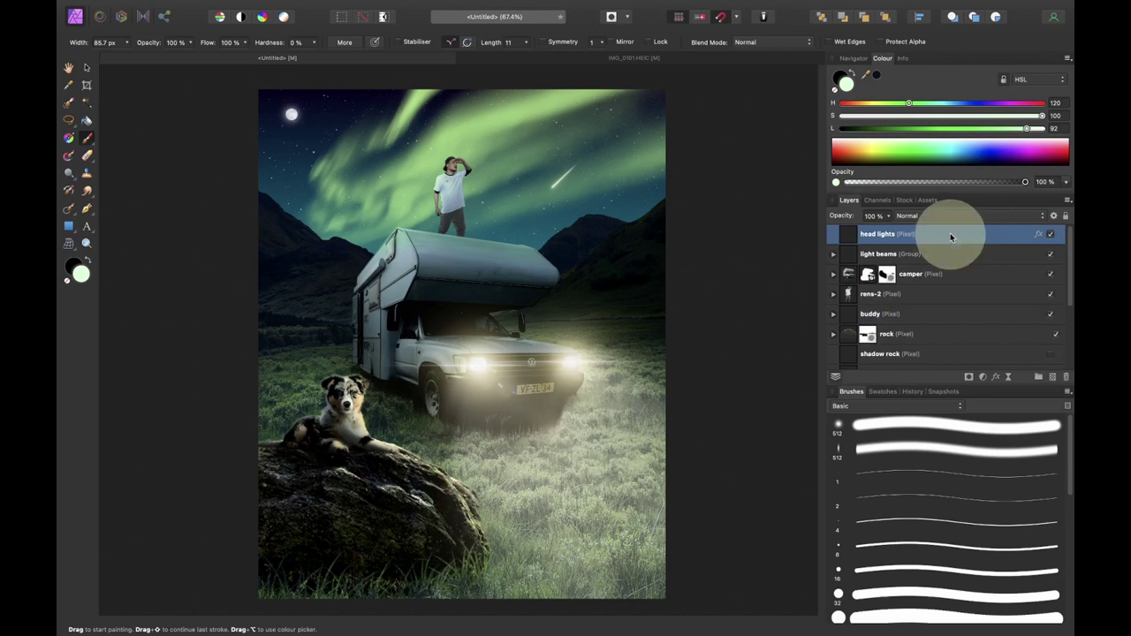
left_click(1049, 378)
left_click(874, 407)
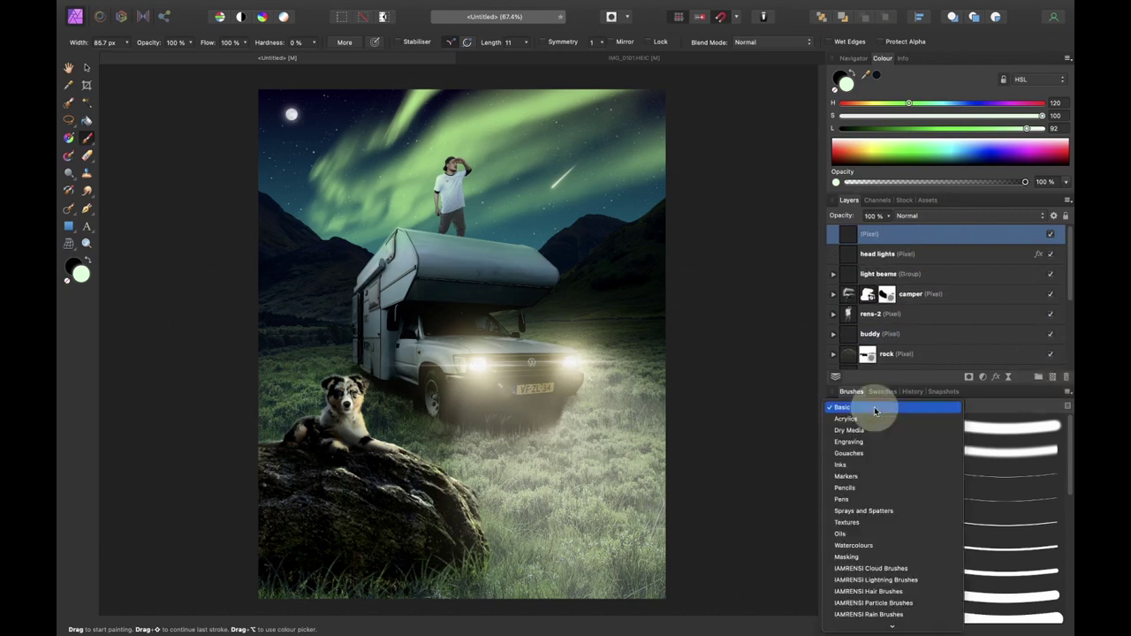
left_click(865, 568)
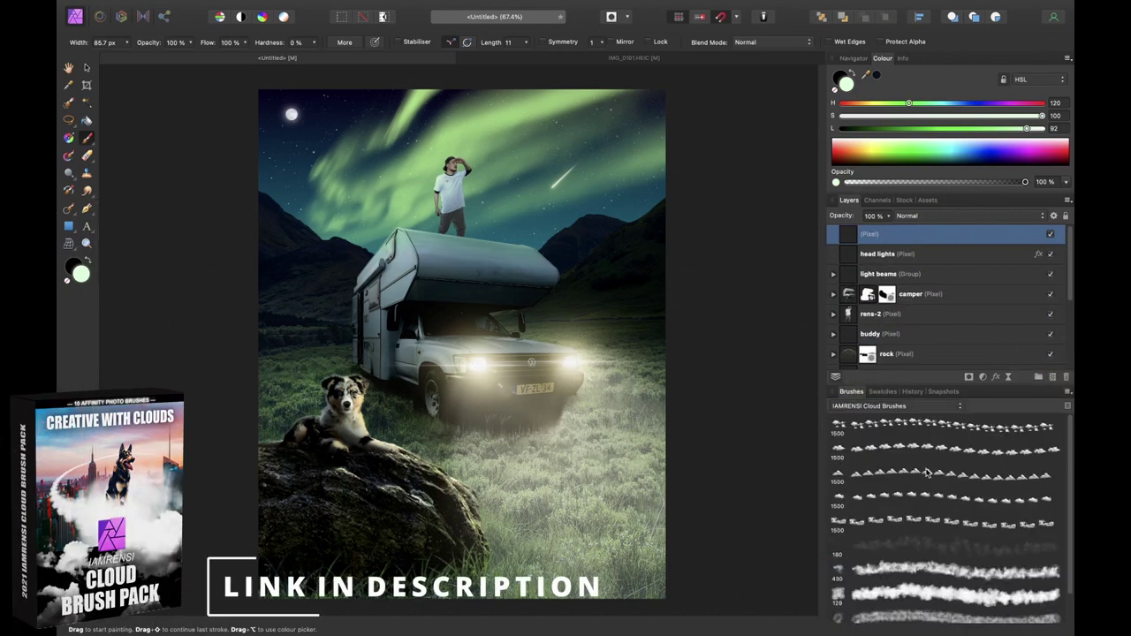
left_click(851, 542)
Paint faint white fog along the image's lower edge with the 180 px cloud brush enlarged to about 2238 px
key("super+minus")
key("super+minus")
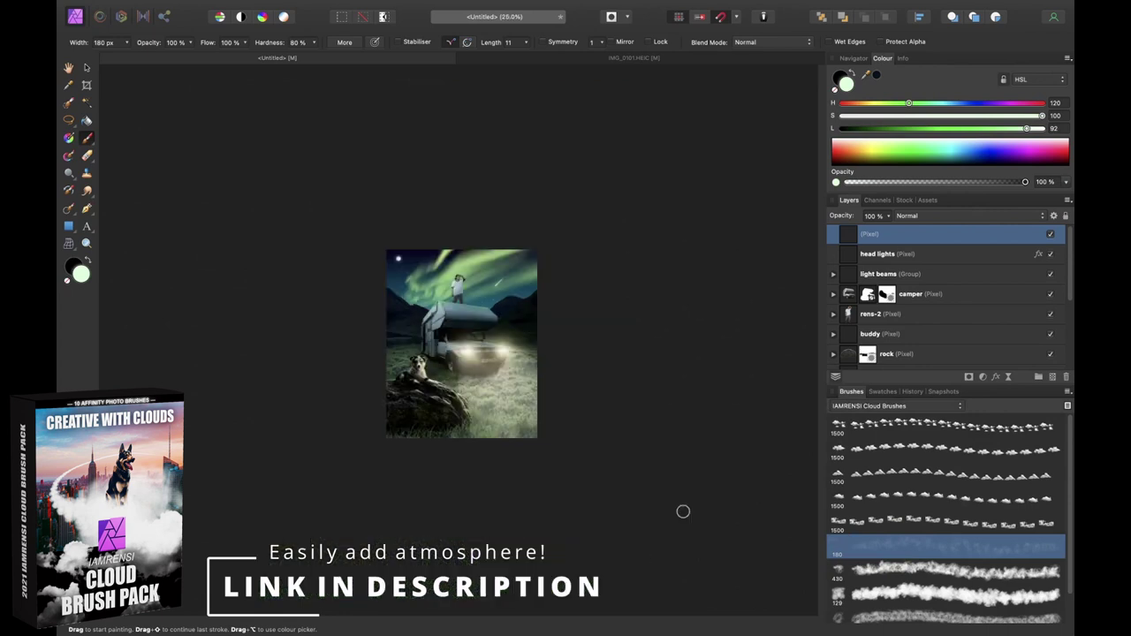
key("bracketright")
key("bracketright")
key("bracketright")
key("bracketright")
key("bracketright")
key("bracketright")
key("bracketright")
key("bracketright")
key("bracketright")
key("bracketright")
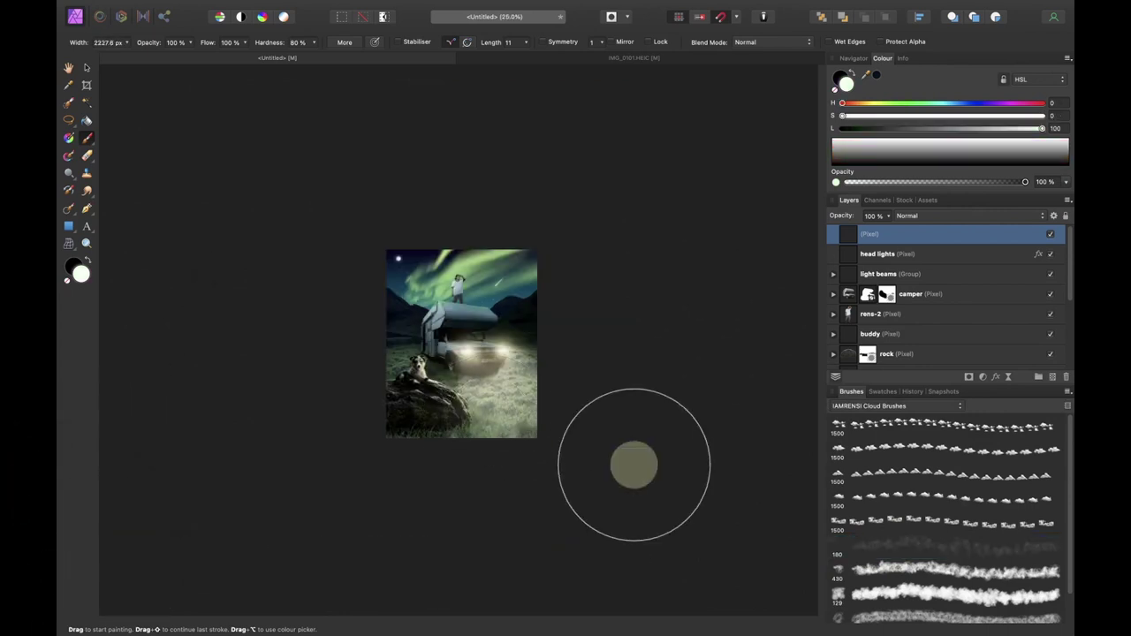
scroll(588, 443, "up", 2)
mouse_move(588, 443)
left_mouse_down()
mouse_move(538, 421)
mouse_move(637, 455)
left_mouse_up()
key("super+0")
left_click_drag(849, 217, 830, 218)
Paint more fog along the lower edge with the 430 px cloud brush enlarged to about 2301 px and lower the layer's opacity to 41%
left_click(945, 570)
left_click_drag(303, 536, 260, 530)
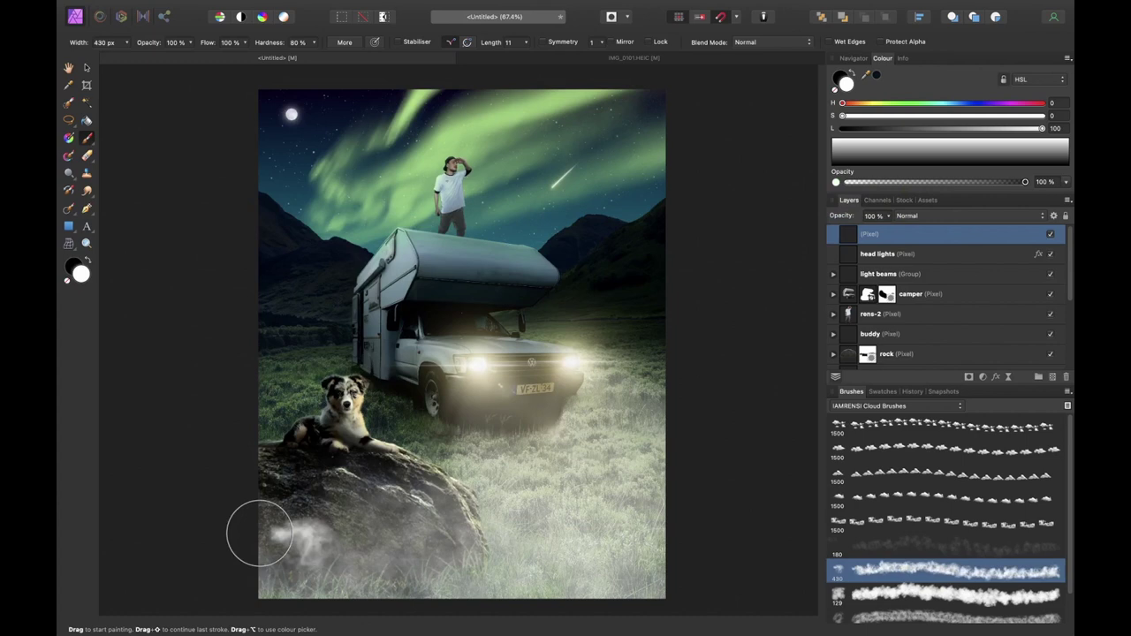
key("super+minus")
key("super+minus")
key("bracketright")
key("bracketright")
key("bracketright")
key("bracketright")
key("bracketright")
key("bracketright")
key("bracketright")
key("bracketright")
key("bracketright")
key("bracketright")
left_click_drag(430, 447, 542, 450)
key("super+0")
left_click_drag(847, 217, 808, 218)
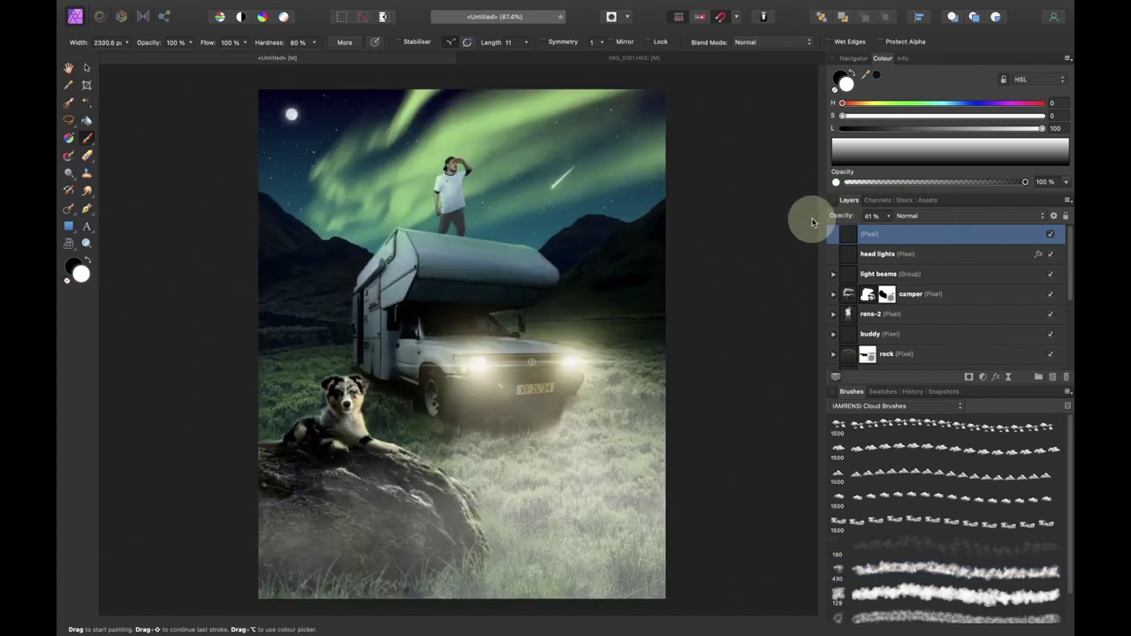
left_click(1051, 234)
left_click(1051, 234)
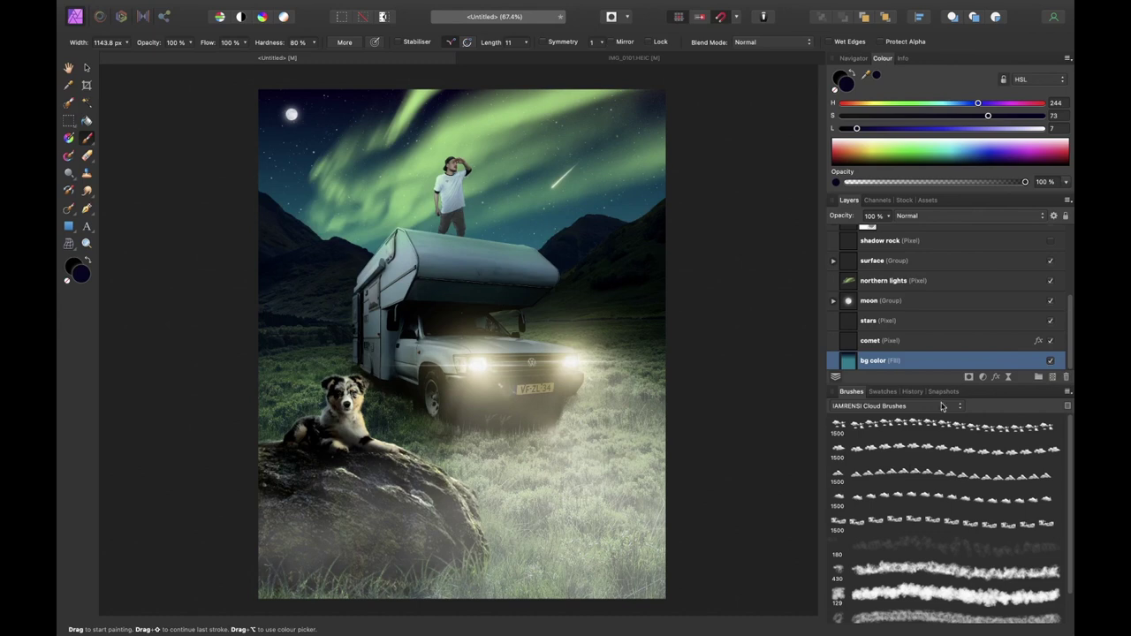
Choose the soft 512 px brush from the Basic category and enlarge it to about 1030 px
left_click(941, 406)
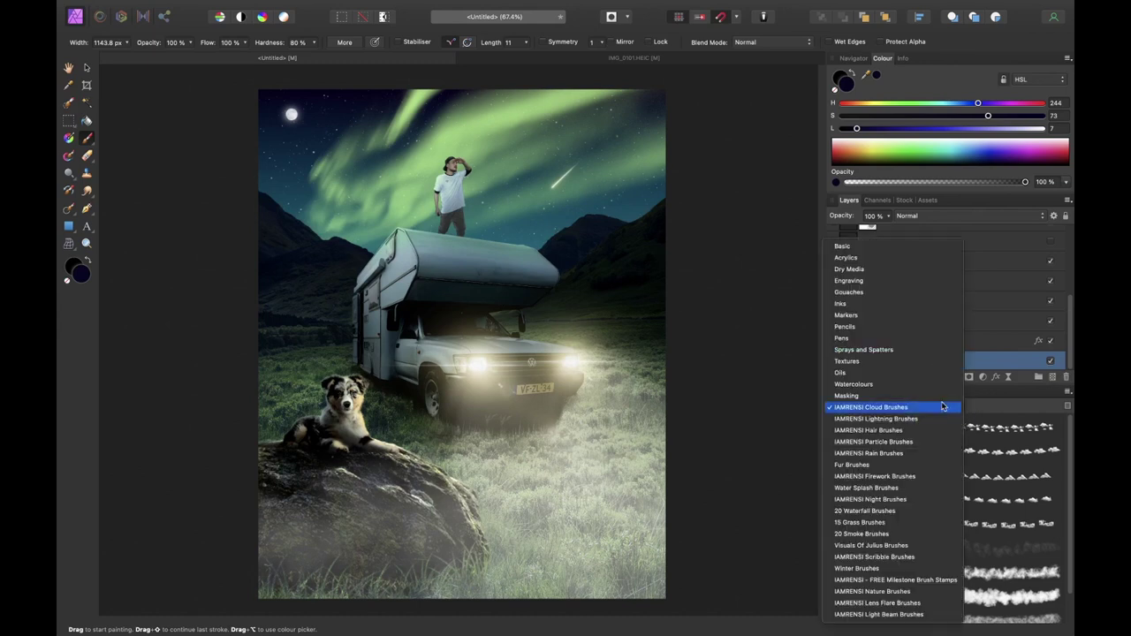
left_click(919, 247)
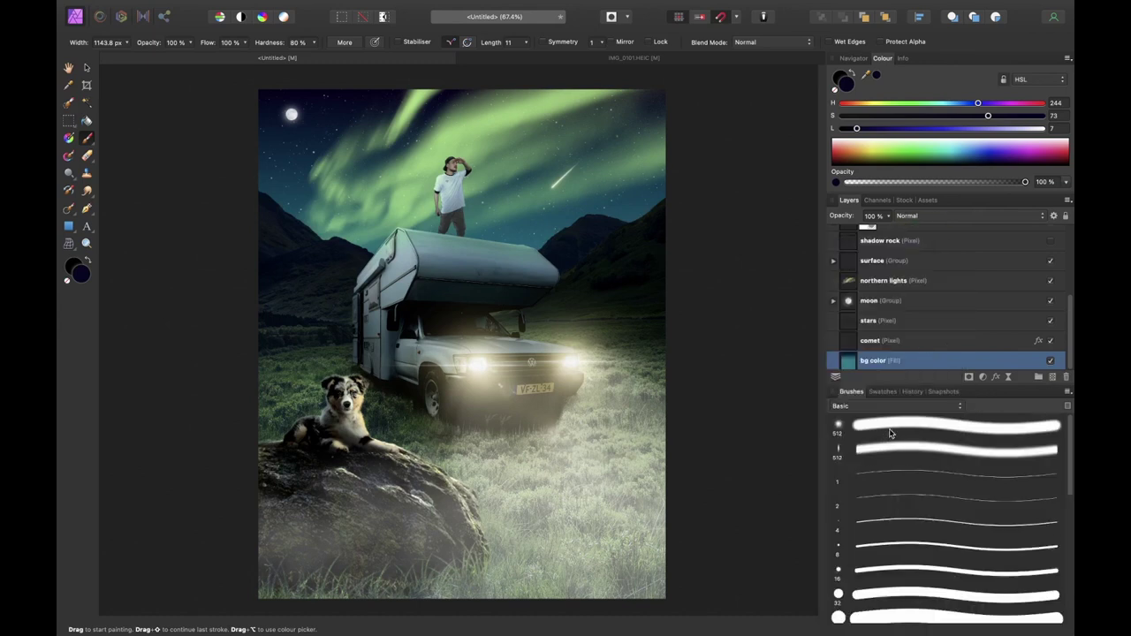
left_click(891, 432)
key("bracketright")
key("bracketright")
key("bracketright")
key("bracketright")
key("bracketright")
key("bracketright")
key("bracketright")
key("bracketright")
key("bracketright")
key("bracketright")
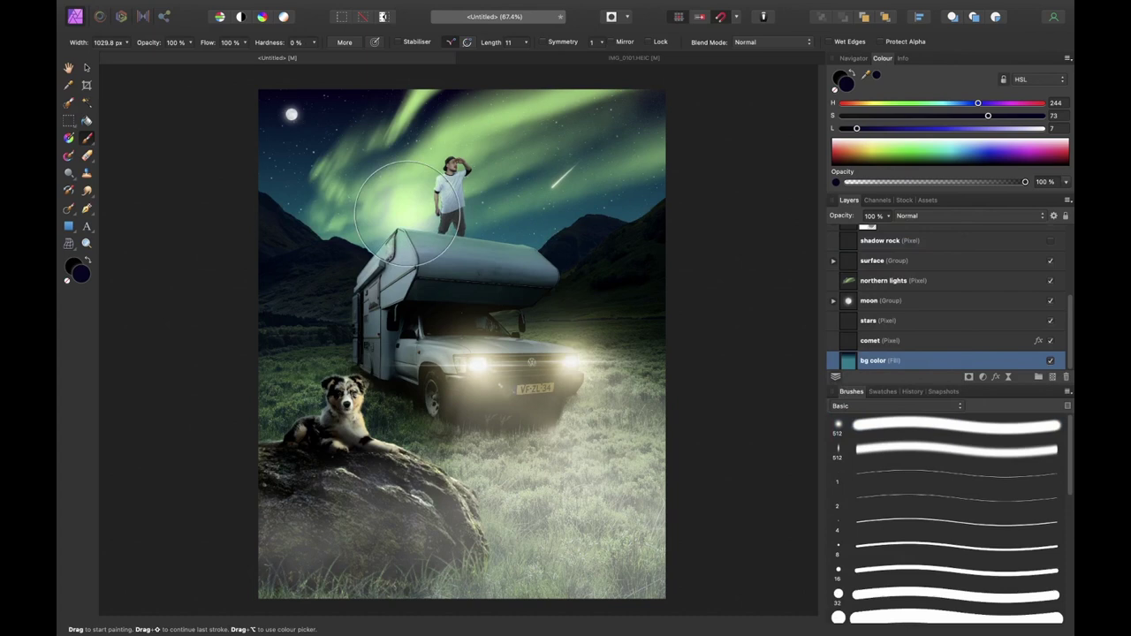
left_click(382, 184)
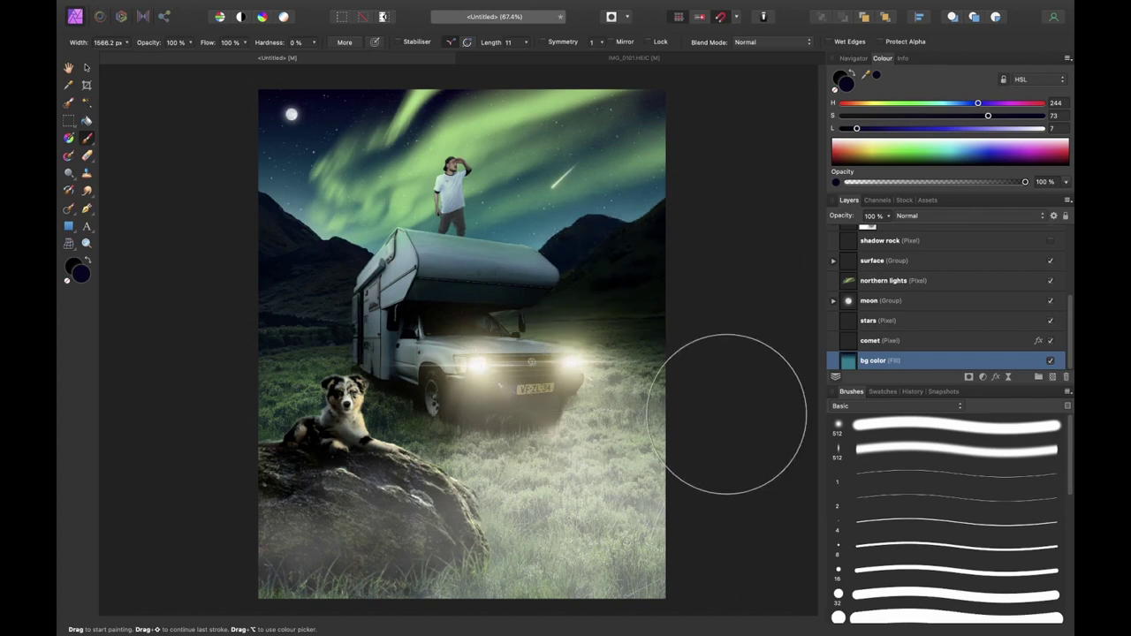
Refine the camper's mask around the lower front bumper with the soft brush and reduce the brush opacity to 24%
key("v")
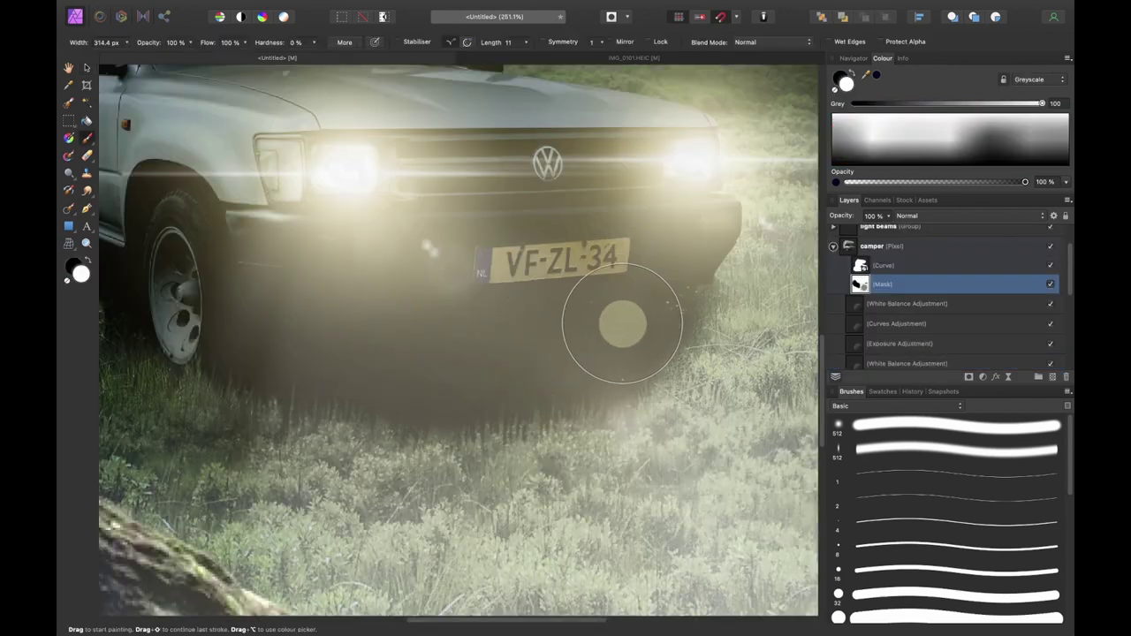
left_click_drag(761, 320, 740, 287)
key("super+0")
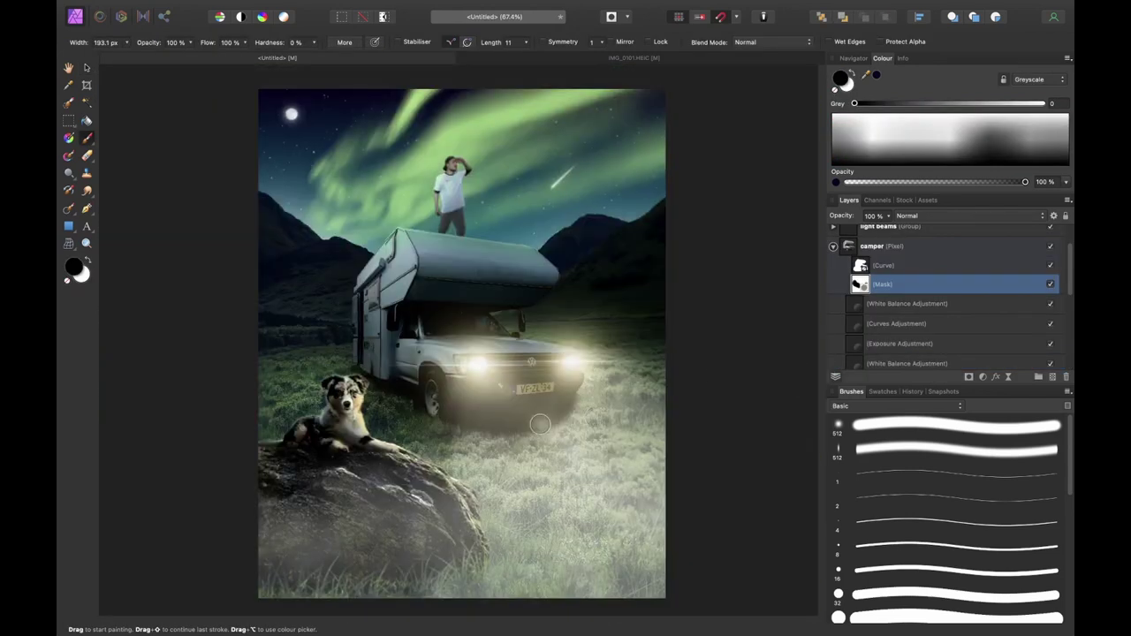
scroll(540, 425, "up", 5)
key("2")
key("4")
mouse_move(333, 461)
left_mouse_down()
mouse_move(658, 416)
mouse_move(333, 443)
left_mouse_up()
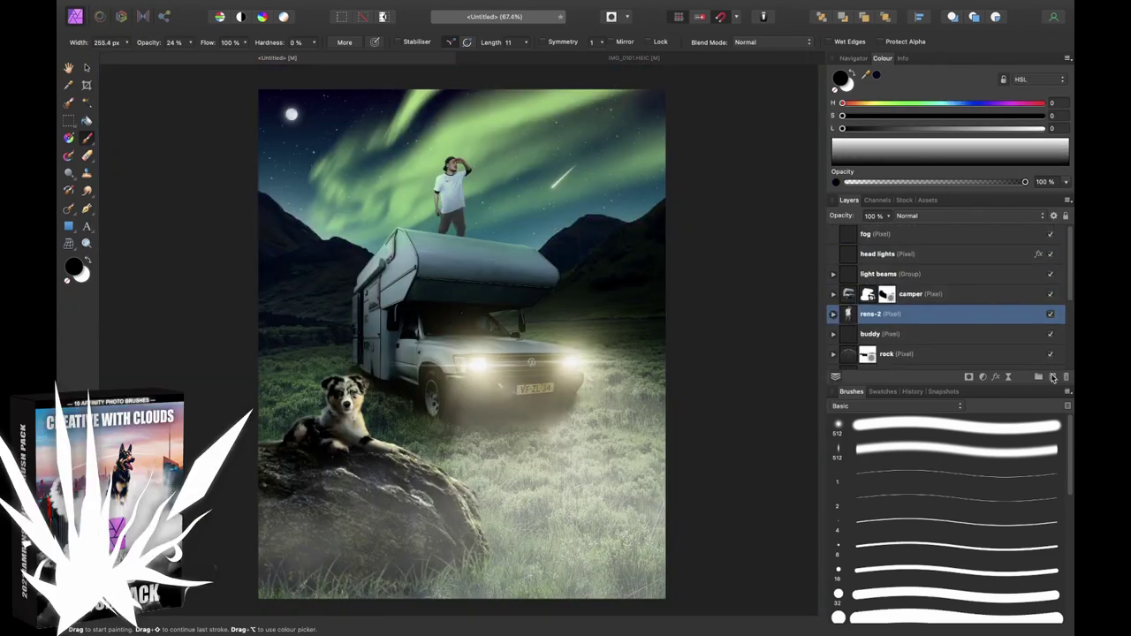
Add a pixel layer behind the camper and paint white fog across the valley with the faint 180 px cloud brush enlarged to about 728 px
left_click(883, 404)
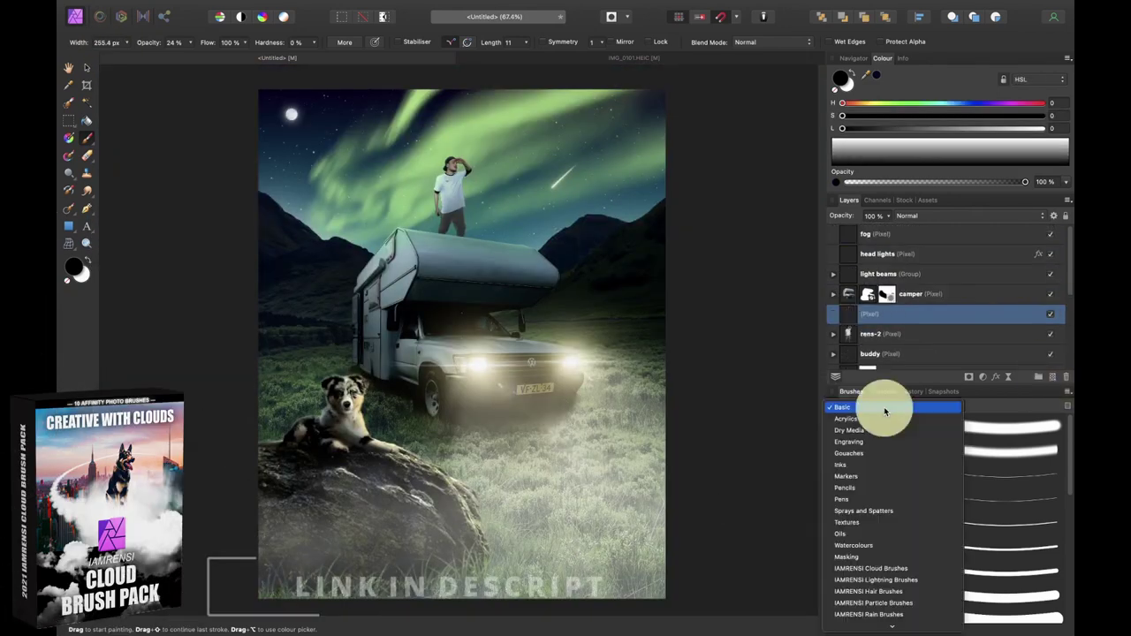
left_click(870, 566)
left_click(866, 552)
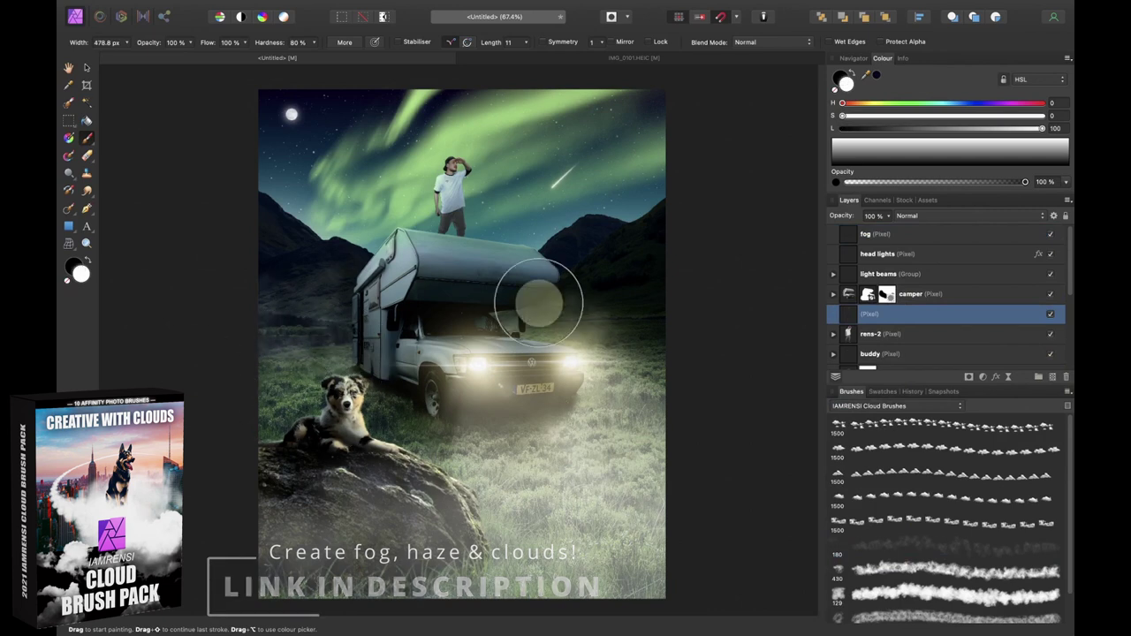
key("]")
key("]")
key("]")
left_click_drag(94, 333, 860, 345)
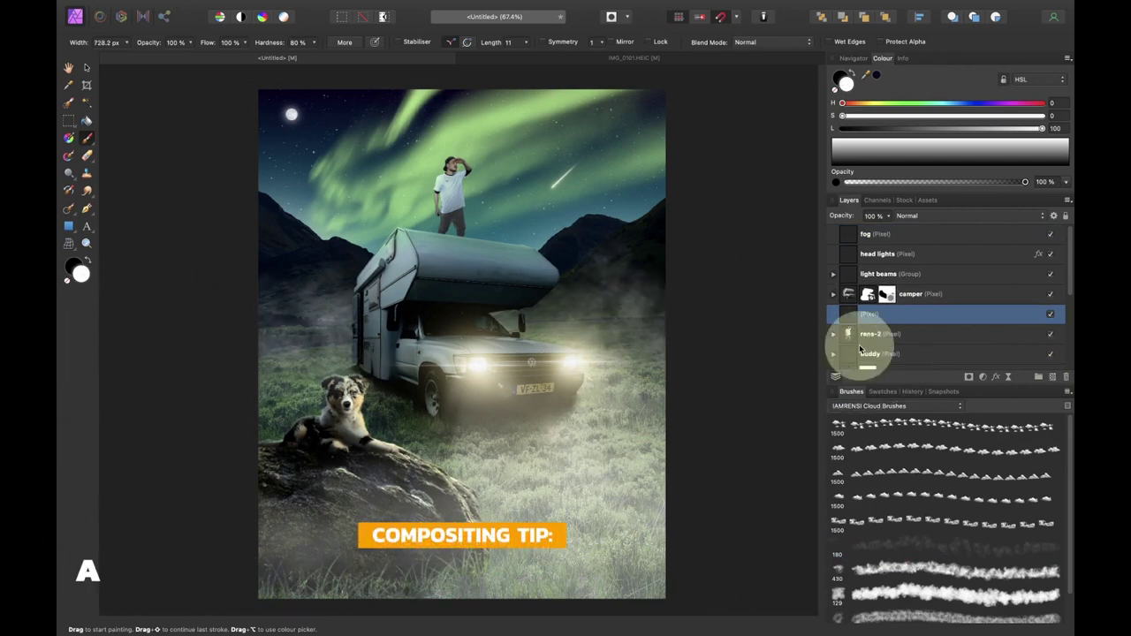
left_click_drag(162, 312, 758, 309)
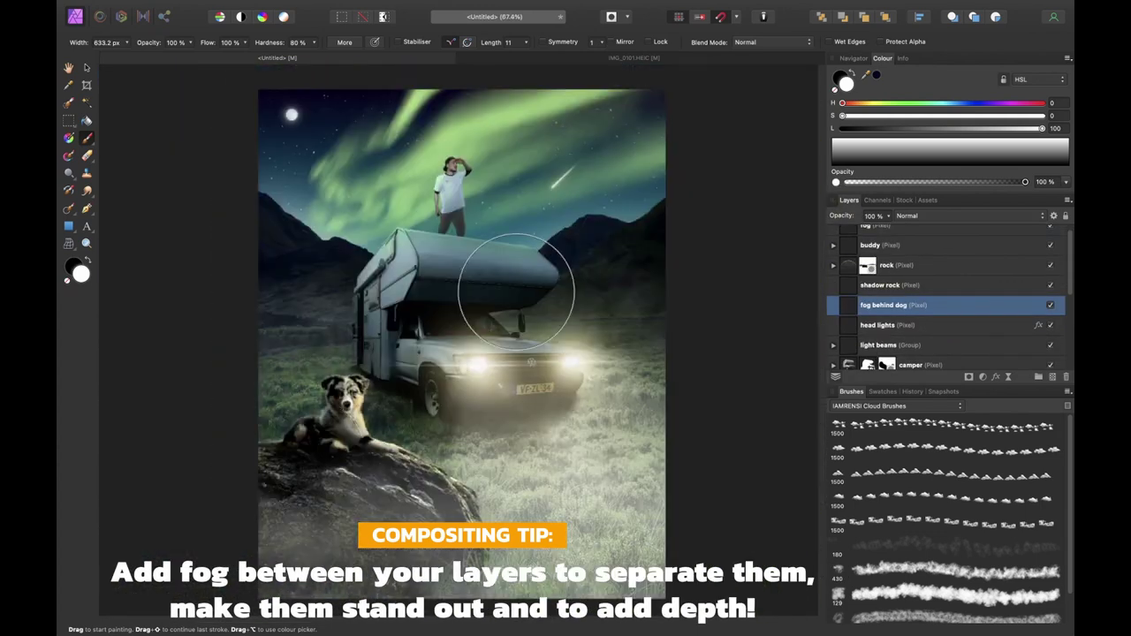
Paint white fog on the layer behind the dog and rock with the cloud brush enlarged to about 963 px
key("]")
key("]")
key("]")
mouse_move(310, 442)
left_mouse_down()
mouse_move(344, 445)
mouse_move(404, 480)
mouse_move(357, 522)
mouse_move(450, 517)
mouse_move(230, 398)
left_mouse_up()
Compare the image with and without the topmost fog layer
scroll(230, 399, "up", 2)
left_click(926, 232)
left_click(1049, 235)
left_click(1050, 235)
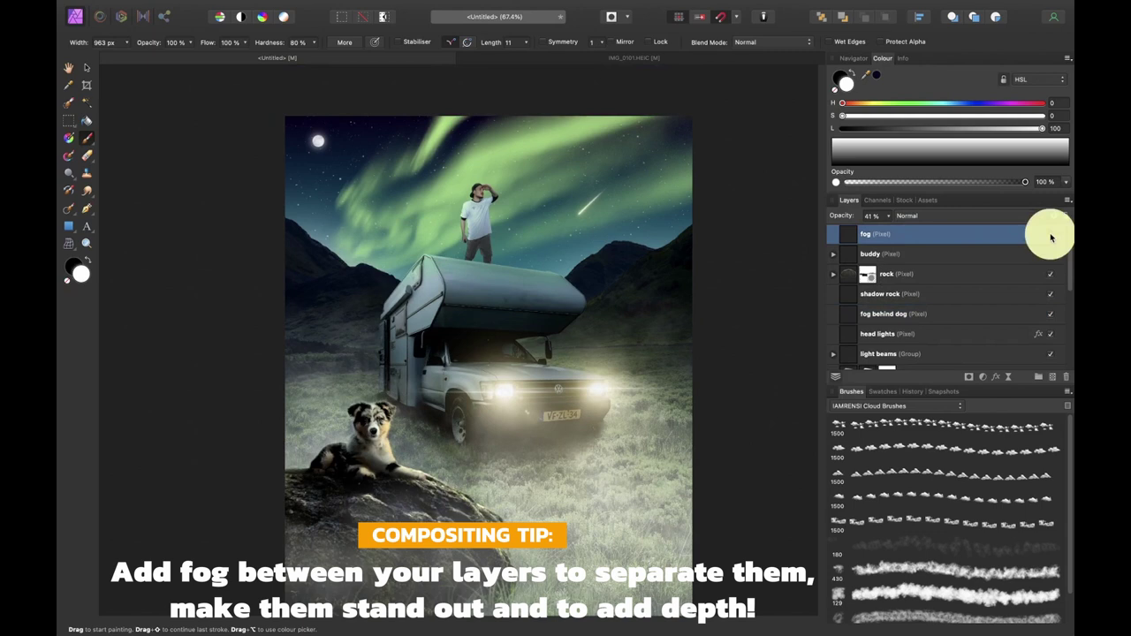
left_click(1050, 235)
left_click(1049, 235)
left_click(1049, 235)
left_click(1050, 235)
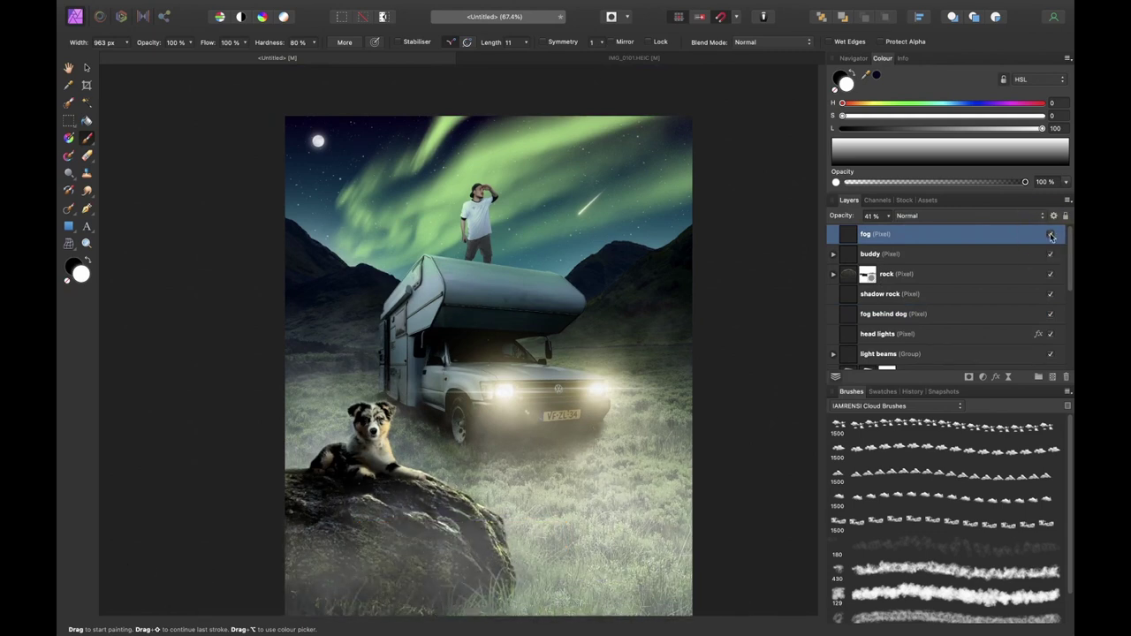
Raise the fog layer's opacity to 100%, and enlarge, rotate and reposition it over the rock's base and lower foreground
left_click_drag(832, 215, 884, 216)
key("v")
left_click_drag(692, 496, 823, 504)
left_click_drag(748, 358, 728, 317)
left_click_drag(622, 441, 579, 390)
left_click_drag(403, 573, 426, 616)
key("super+0")
Add a pixel layer above the head lights layer and set the soft 512 px Basic brush to hue 41, saturation 99, lightness 80
left_click(928, 256)
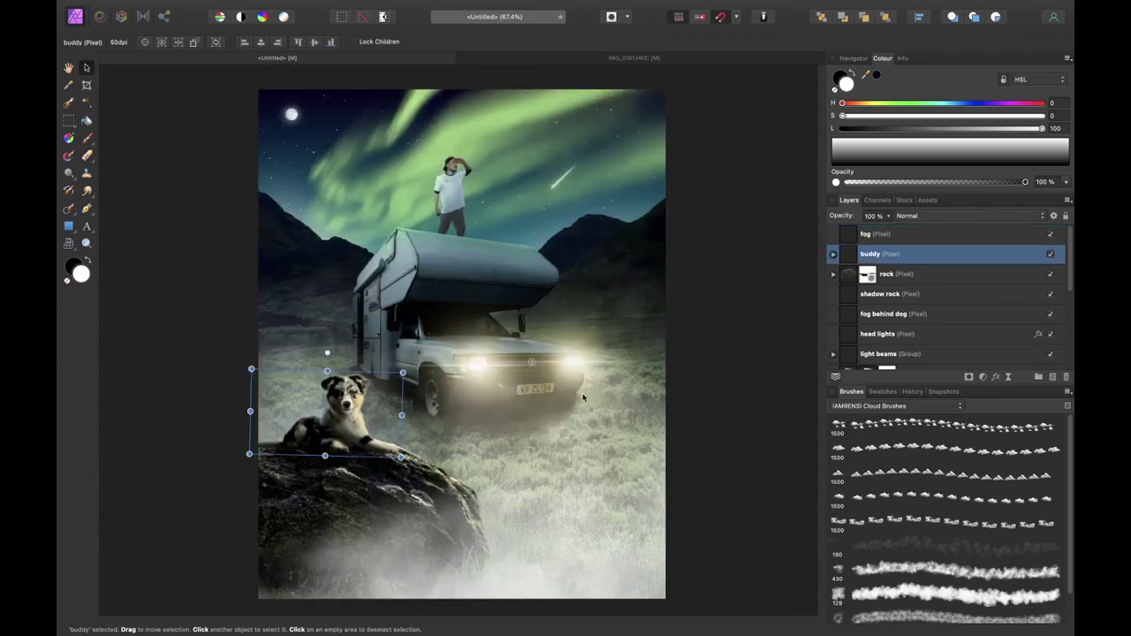
scroll(928, 256, "down", 3)
left_click(928, 254)
left_click(1052, 378)
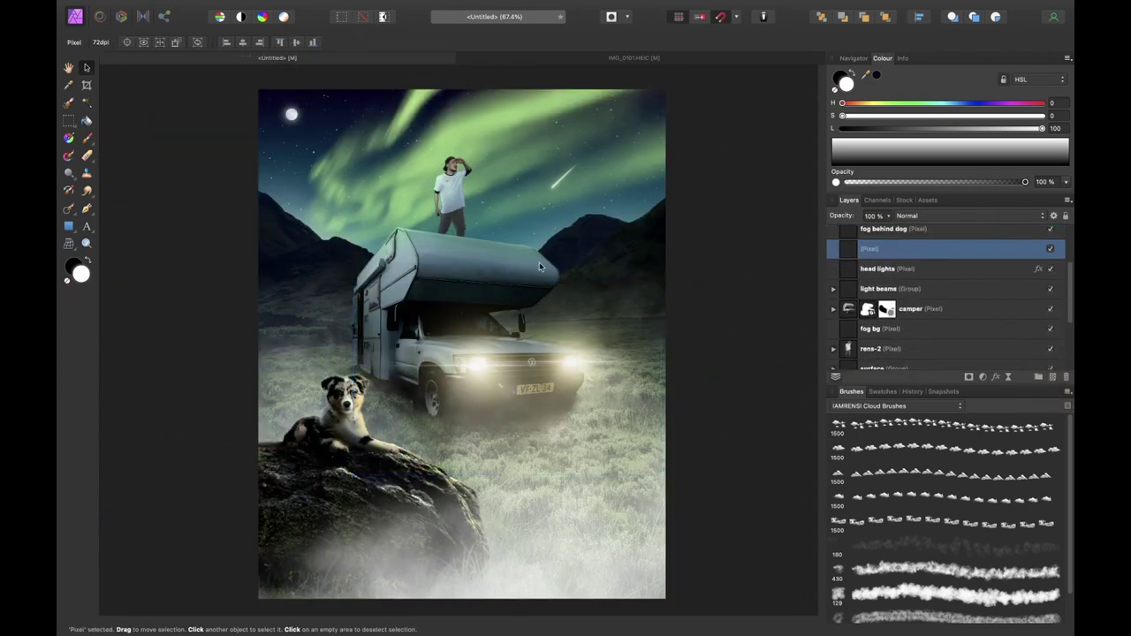
left_click(880, 405)
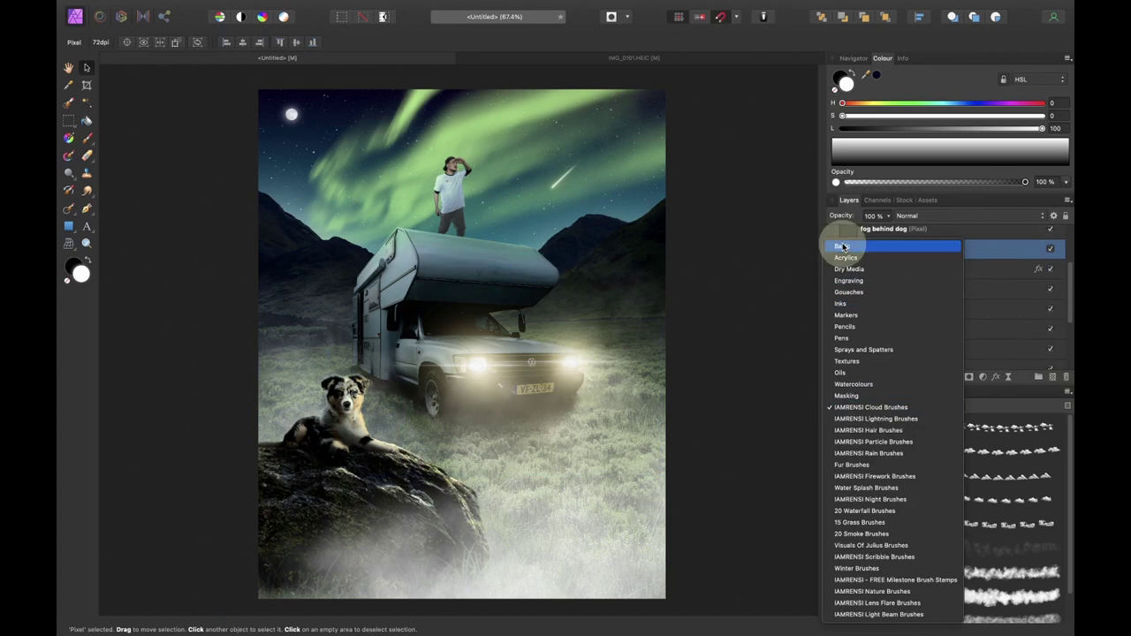
left_click(842, 246)
left_click(884, 425)
key("b")
left_click(865, 103)
left_click_drag(866, 116, 1039, 123)
left_click(1003, 128)
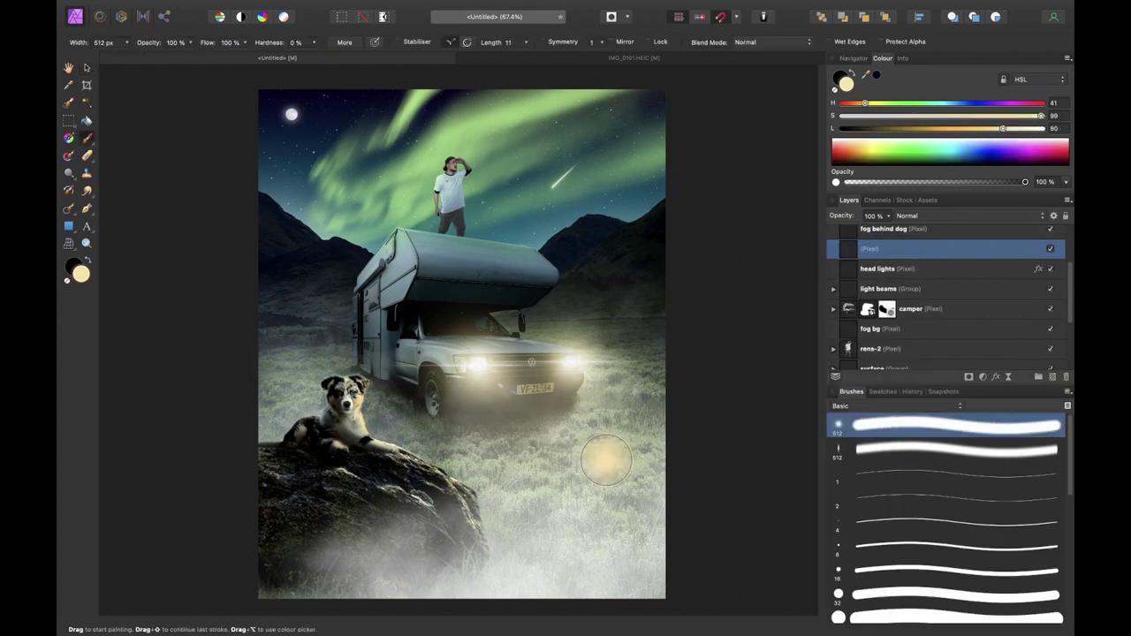
Paint a warm glow over the grass in front of the headlights with the soft brush enlarged to about 2501 px
key("]")
key("]")
key("]")
key("]")
key("]")
key("]")
key("]")
key("]")
key("]")
key("]")
left_click_drag(611, 503, 640, 354)
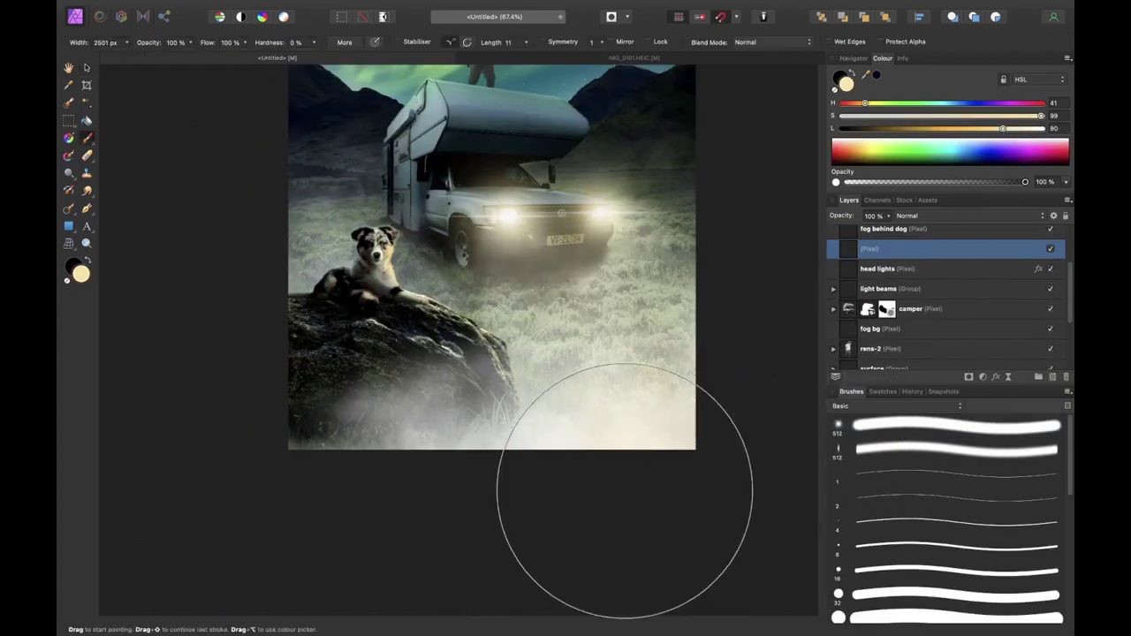
Restrict the glow layer's underlying composition range to the brighter tones, with the upper node at 77% in and 99% out
left_click(1053, 216)
left_click_drag(1065, 395, 997, 395)
left_click_drag(916, 544, 982, 555)
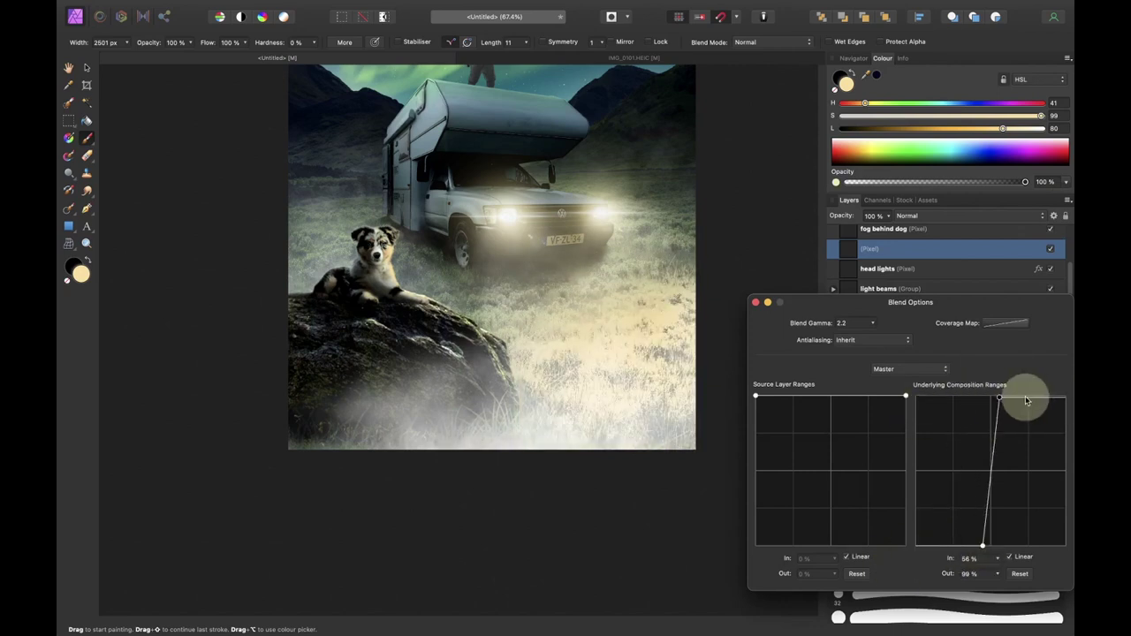
left_click_drag(1025, 402, 1028, 400)
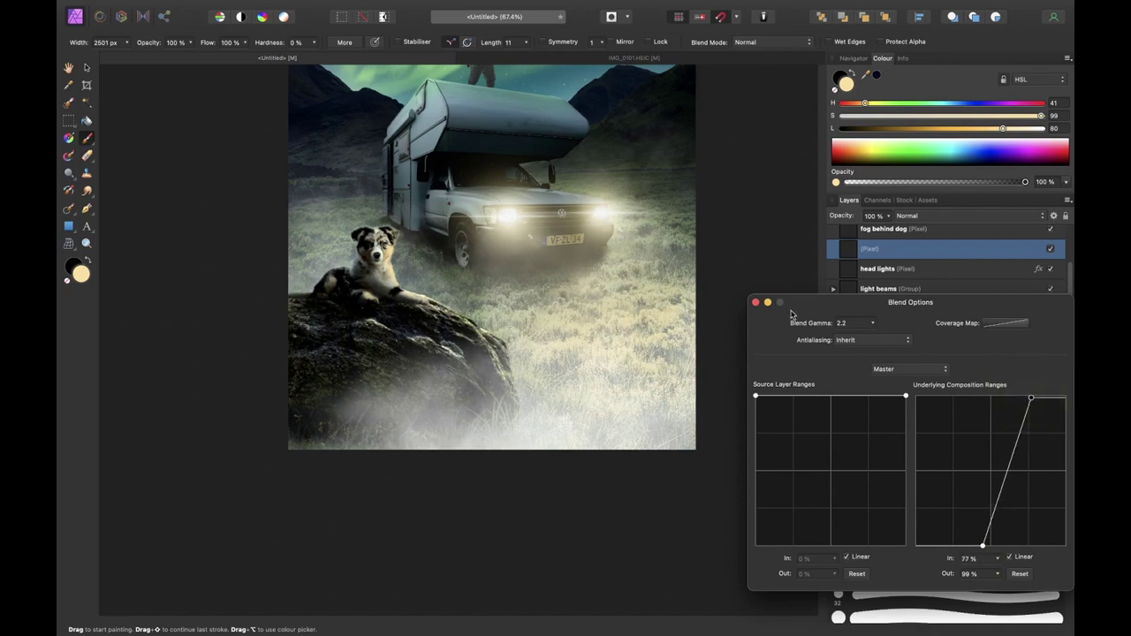
left_click(755, 303)
scroll(796, 378, "up", 3)
key("v")
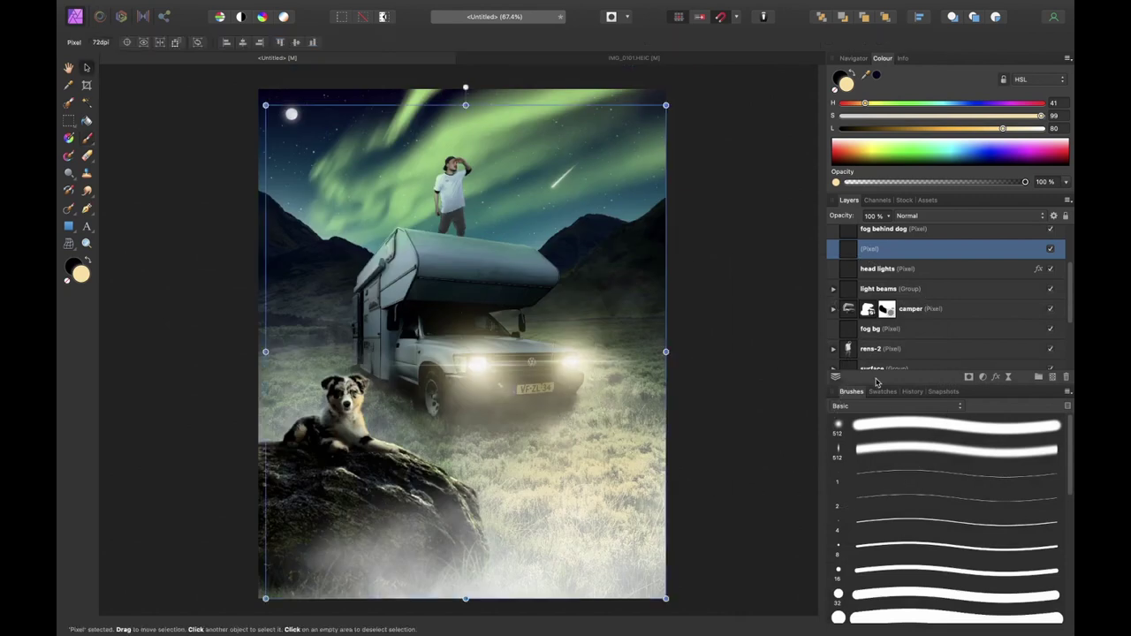
Add a live Vignette filter at the top of the layer stack and set its exposure to -4
scroll(913, 238, "up", 1)
scroll(912, 239, "up", 2)
left_click(914, 234)
left_click(1009, 378)
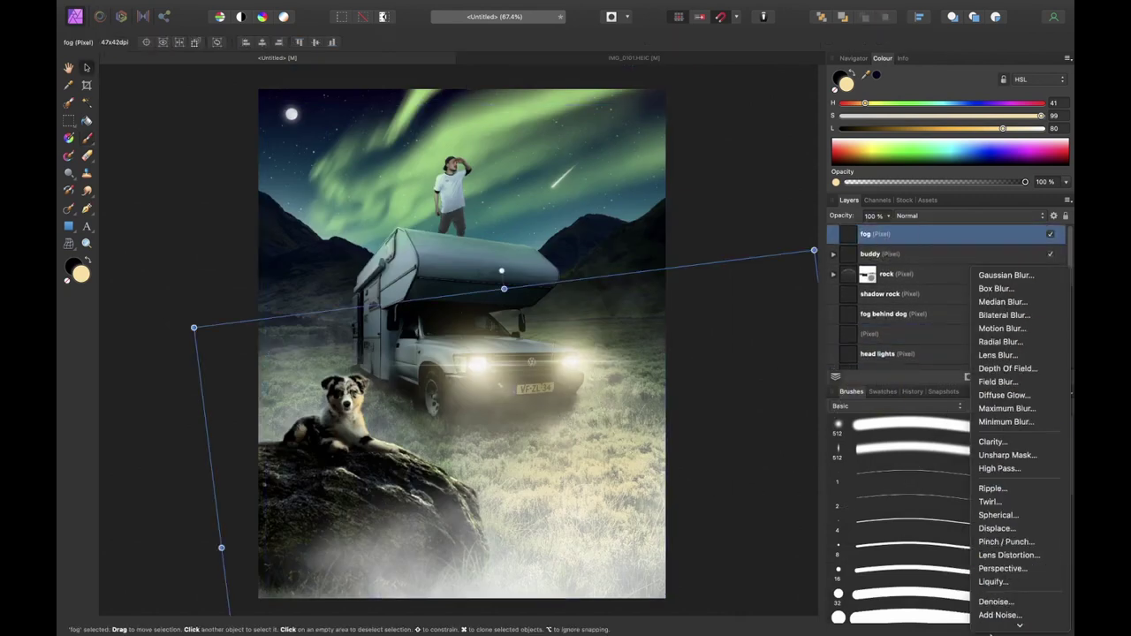
left_click(996, 549)
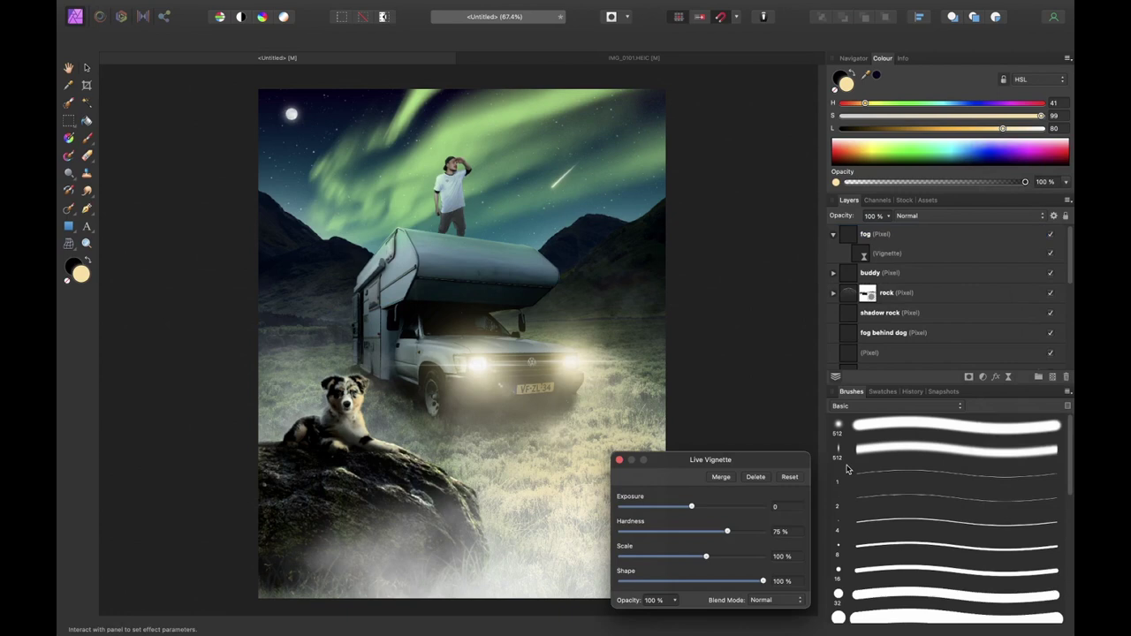
left_click_drag(706, 506, 597, 511)
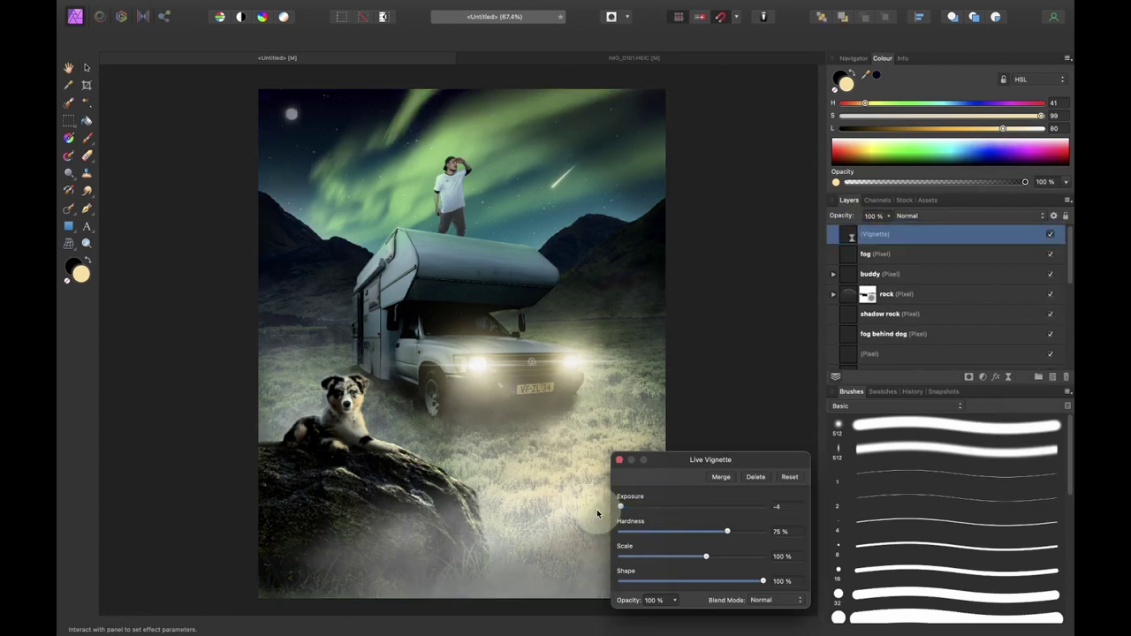
Adjust the vignette's hardness, shape and scale to spread the darkening around the image edges
left_click_drag(706, 556, 674, 531)
left_click(700, 581)
left_click(702, 556)
left_click_drag(719, 557, 743, 558)
left_click(620, 460)
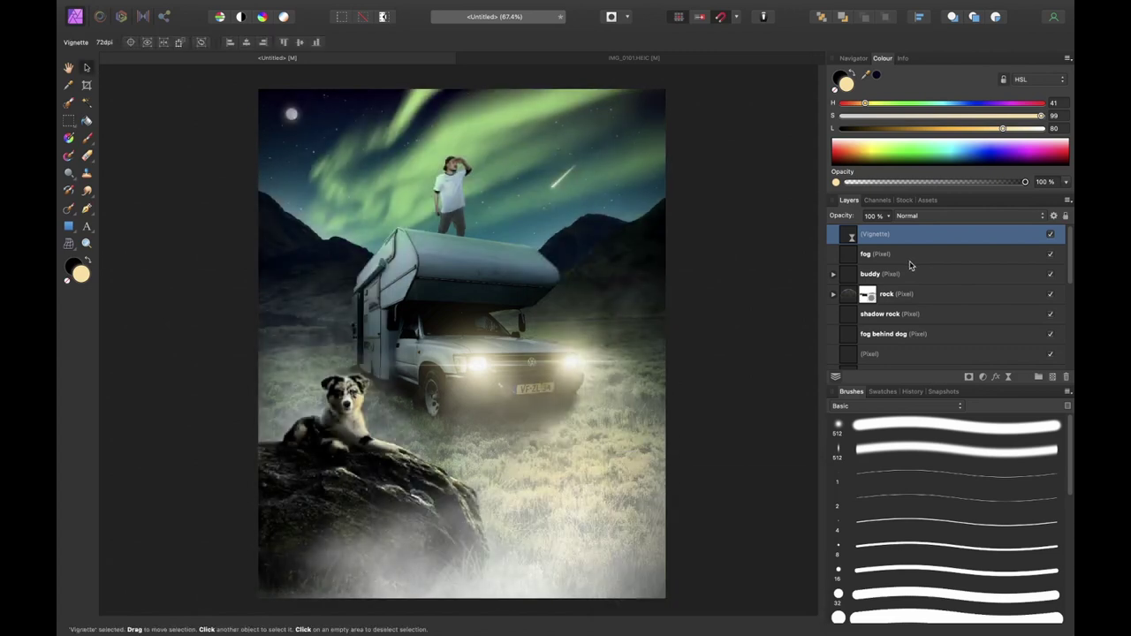
Choose the green 1930 px tree brush from IAMRENSI Nature Brushes and add a pixel layer above the fog layer
left_click(897, 405)
left_click(897, 597)
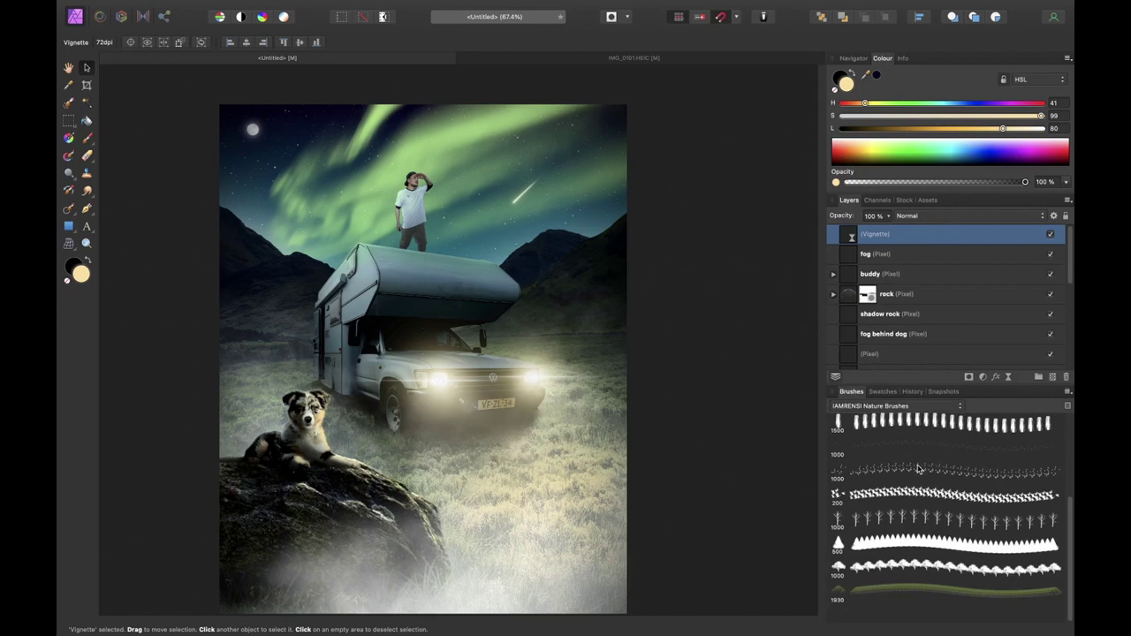
left_click(937, 269)
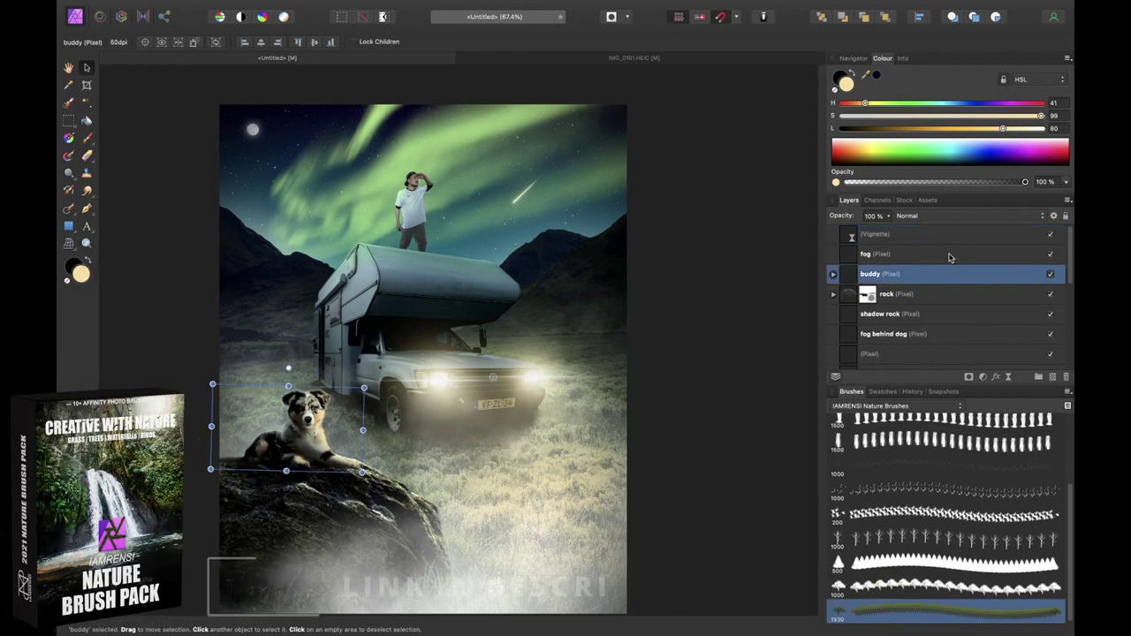
left_click(944, 254)
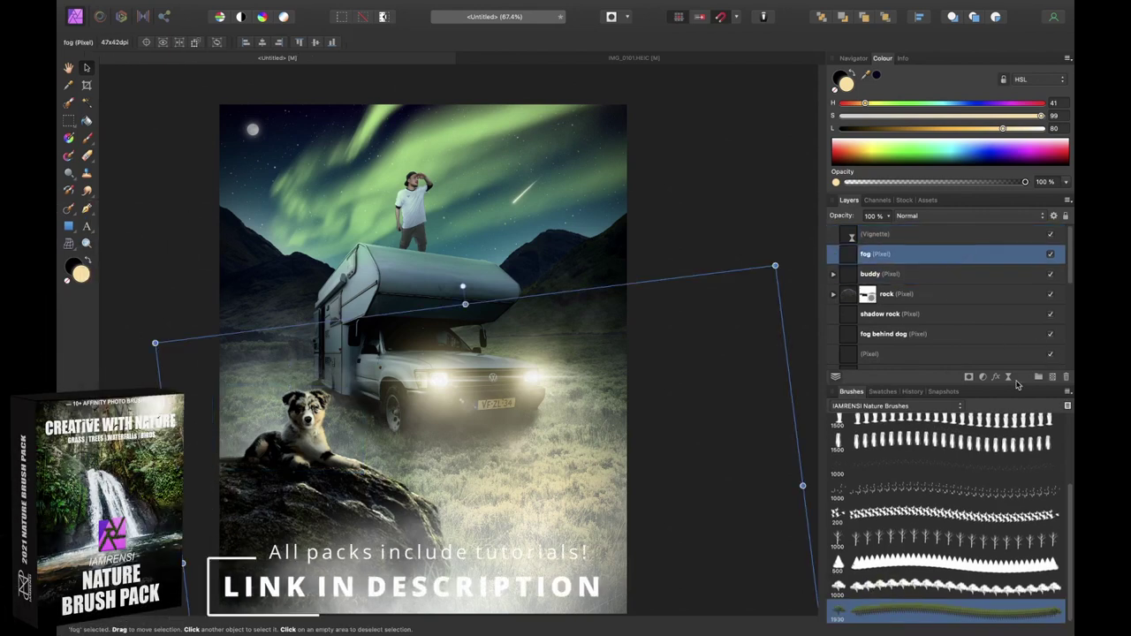
left_click(1052, 377)
Enlarge the tree brush to 4096 px and stamp its foliage once over the image's lower right corner
key("super+minus")
key("super+minus")
key("b")
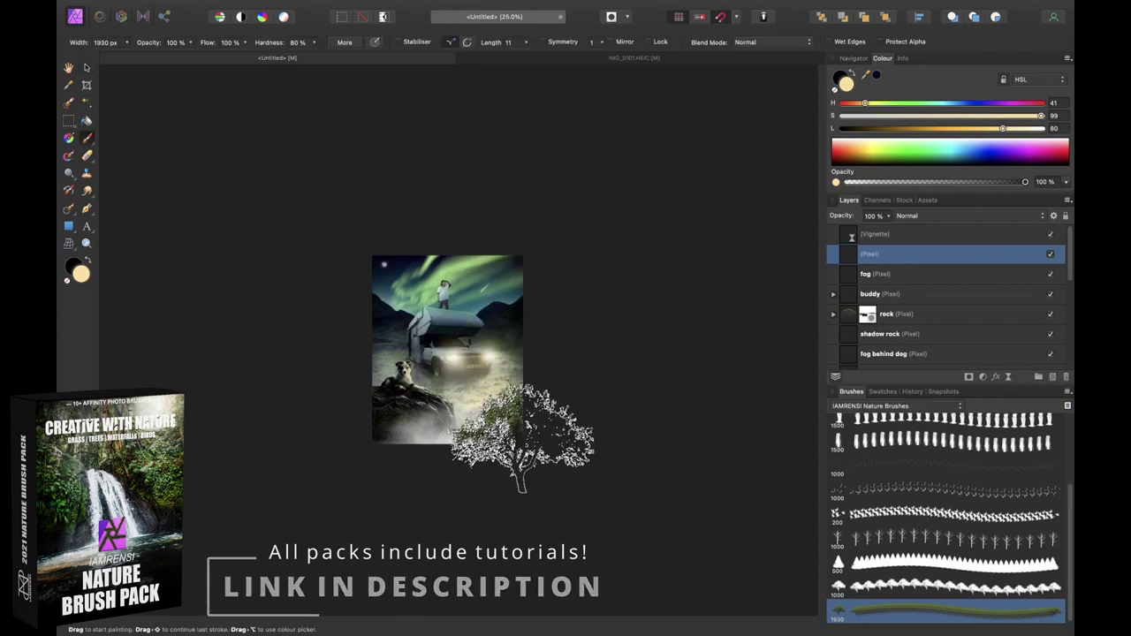
key("bracketright")
key("bracketright")
key("bracketright")
key("bracketright")
key("bracketright")
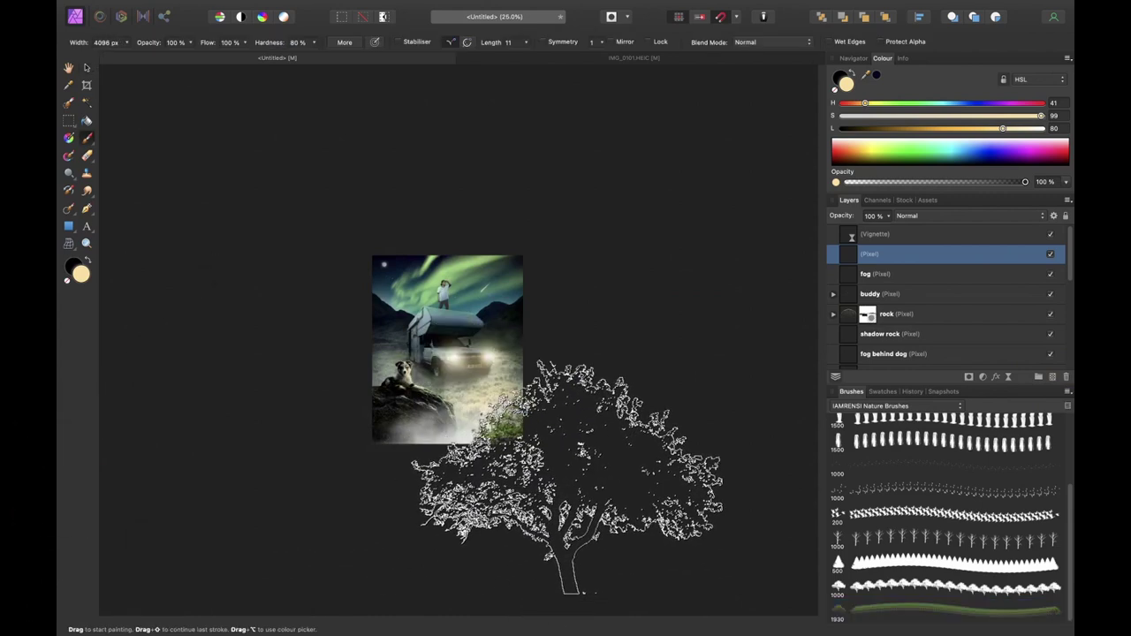
left_click(510, 493)
key("super+0")
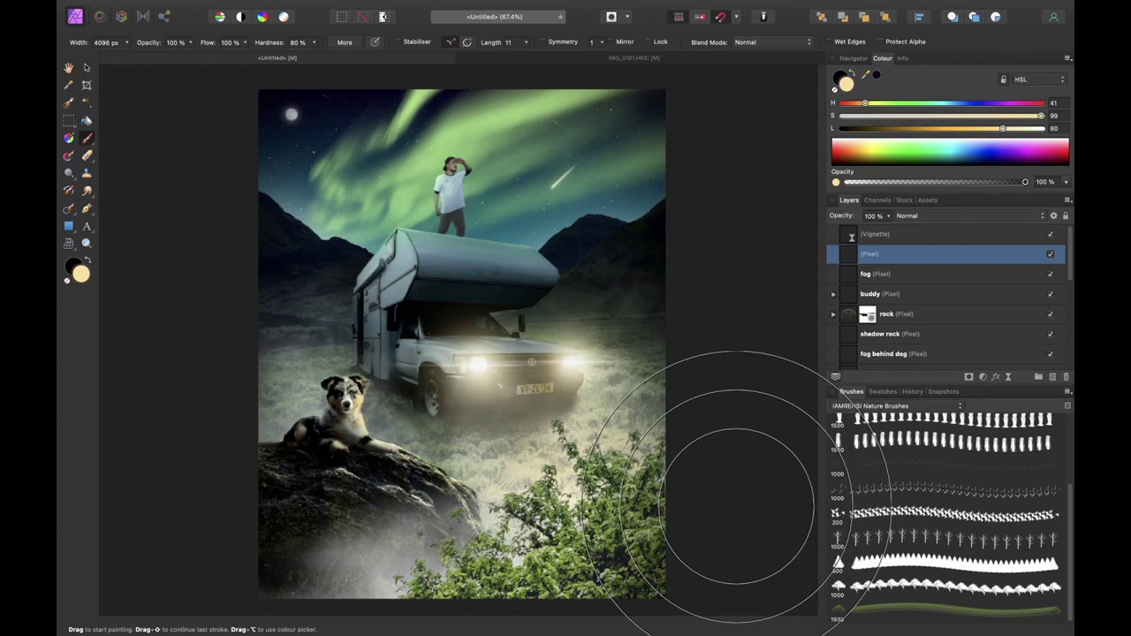
Shrink, rotate and reposition the stamped foliage so it sits low in the image's lower right foreground
key("v")
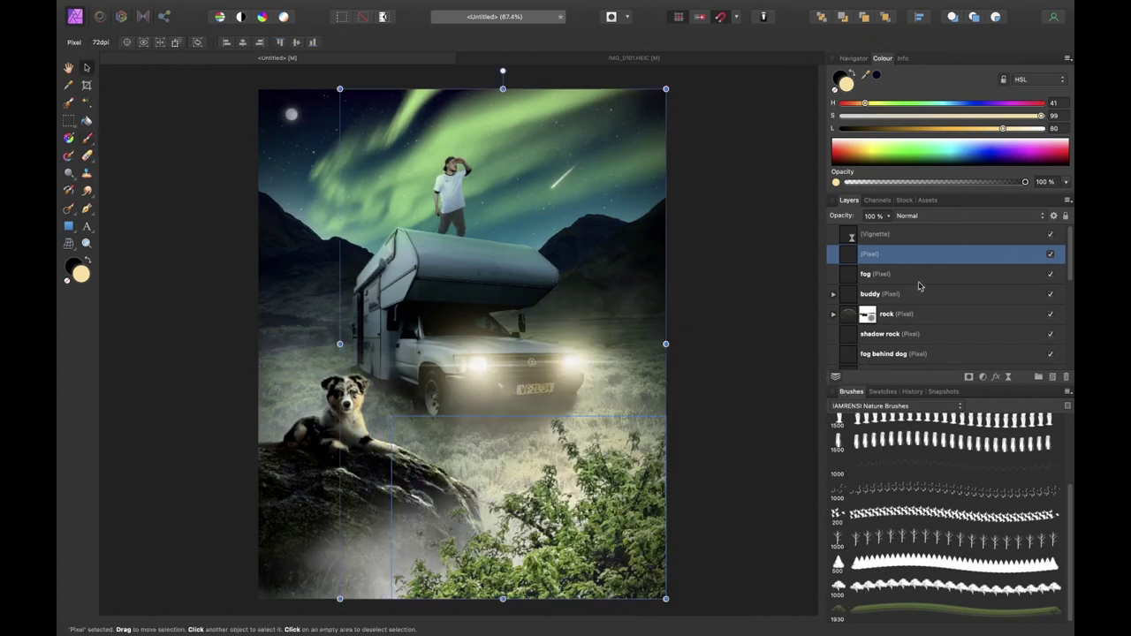
left_click(909, 257)
left_click_drag(391, 415, 699, 505)
Nest an Exposure adjustment inside the foliage layer and darken it to -2.2
left_click(982, 376)
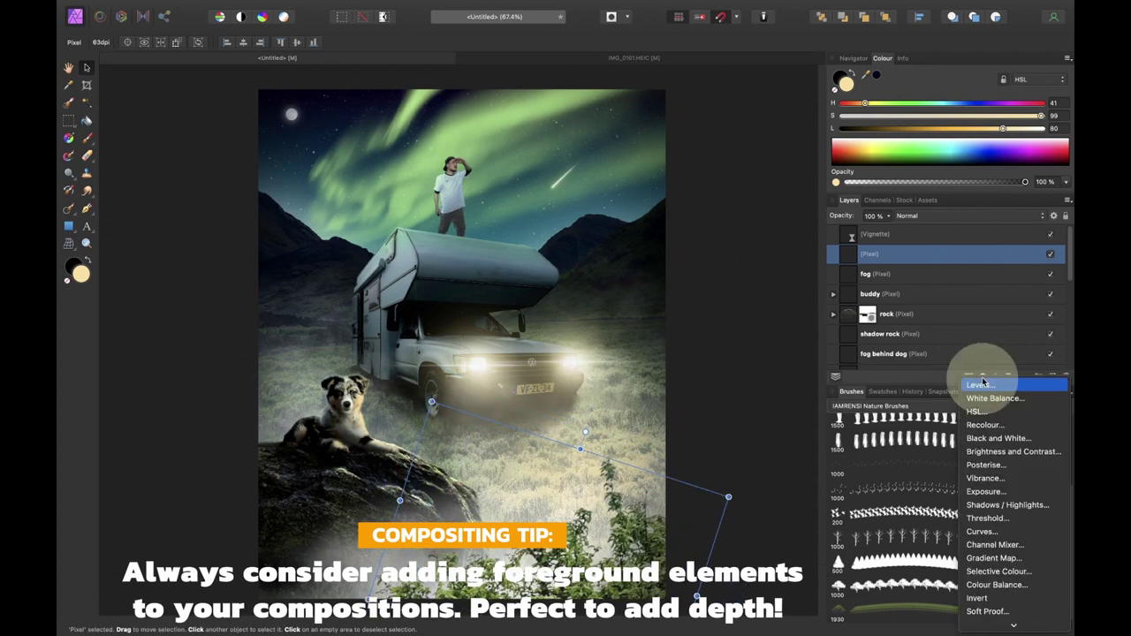
left_click(983, 491)
left_click_drag(673, 575, 625, 575)
left_click_drag(893, 254, 896, 278)
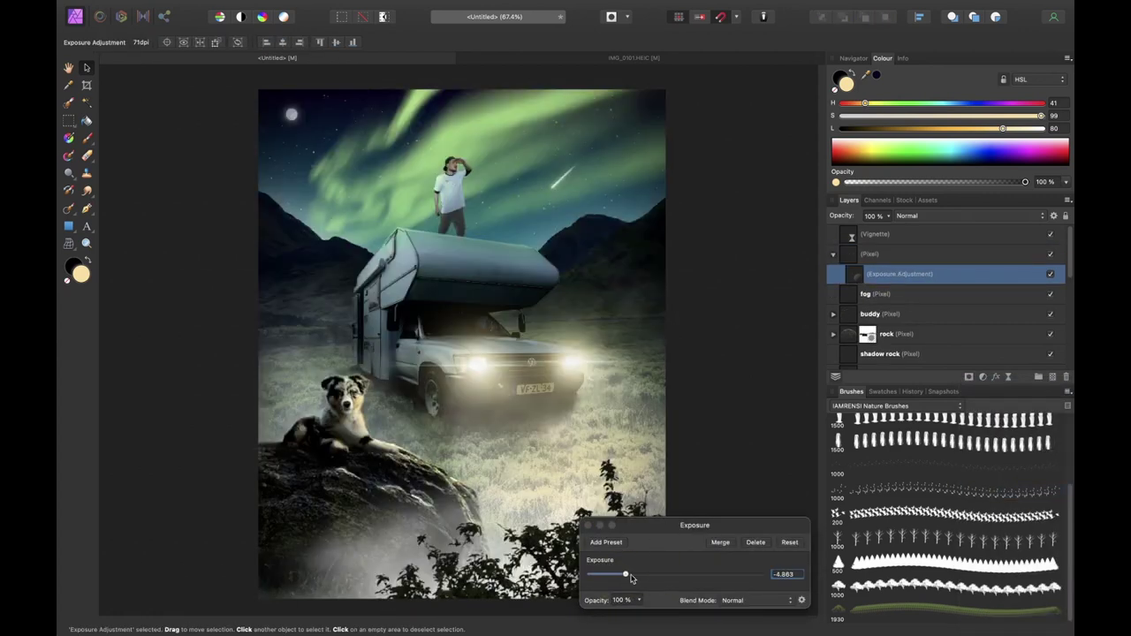
left_click_drag(631, 577, 647, 576)
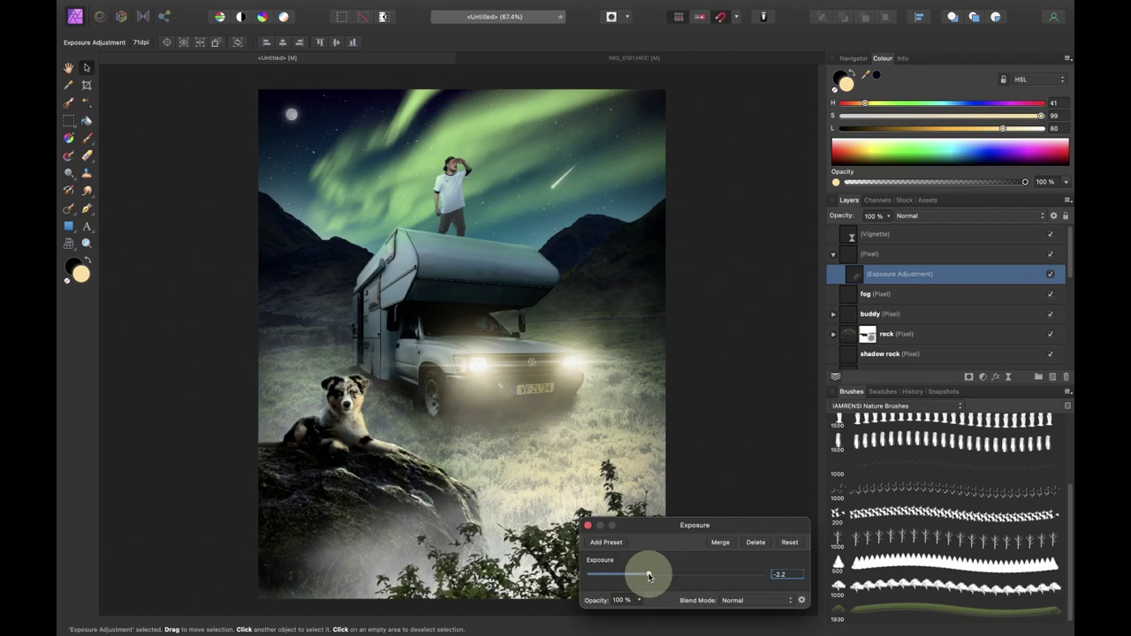
left_click(588, 525)
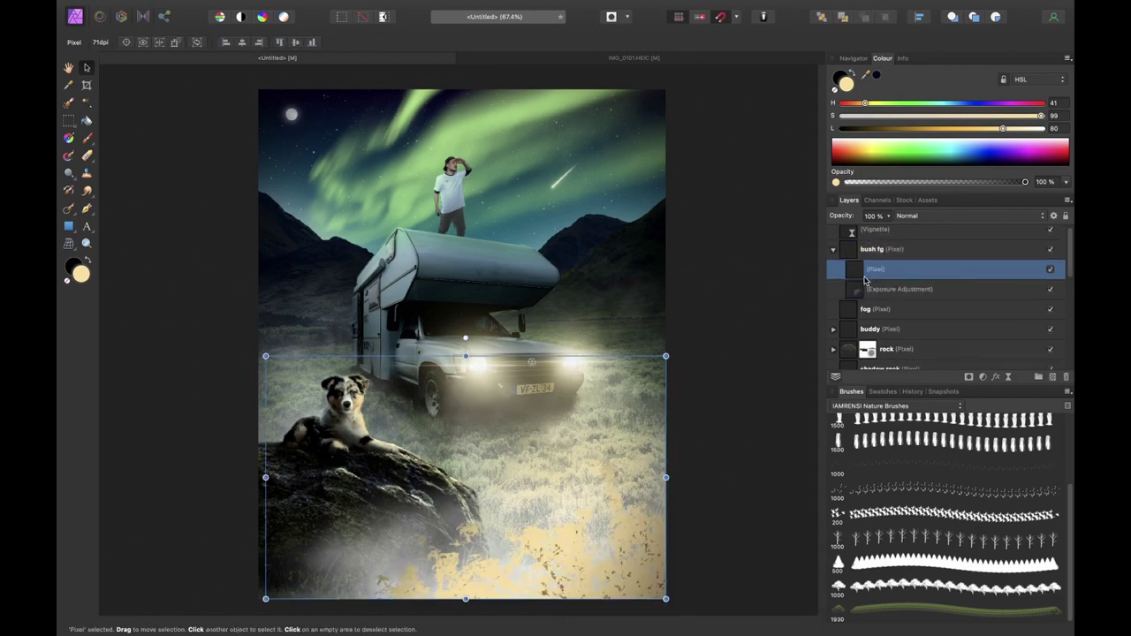
Limit the warm paint layer nested in bush fg to brighter underlying tones, with the lower blend-range node at 16% in and 0% out
left_click(1053, 217)
left_click_drag(929, 396, 949, 396)
left_click_drag(917, 547, 931, 547)
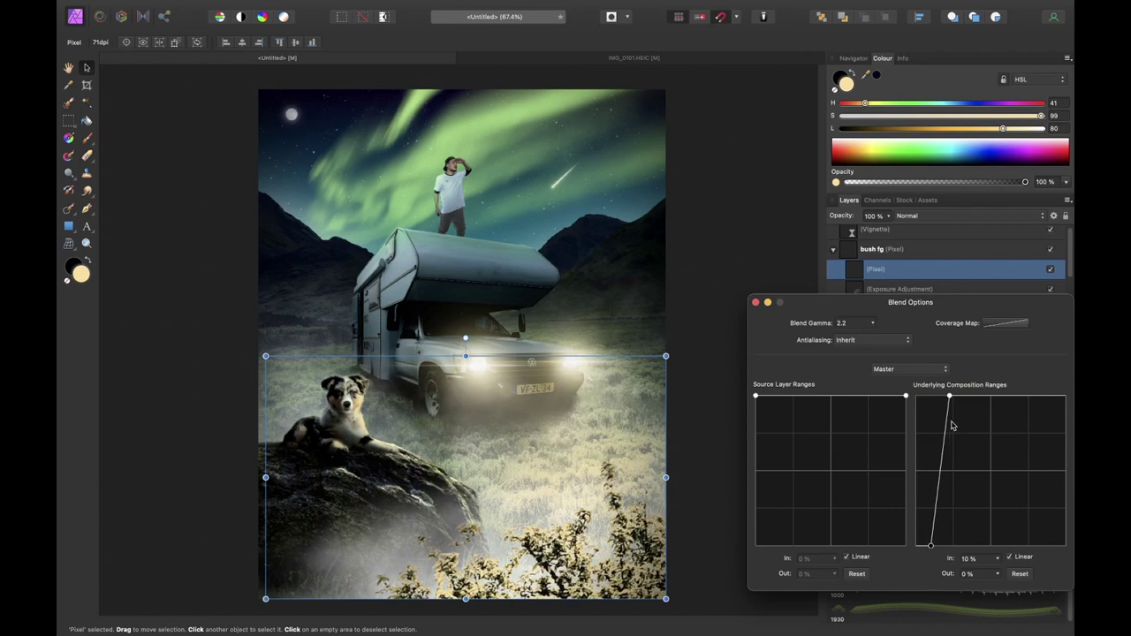
mouse_move(950, 396)
left_mouse_down()
mouse_move(972, 396)
mouse_move(957, 396)
left_mouse_up()
left_click_drag(931, 547, 940, 548)
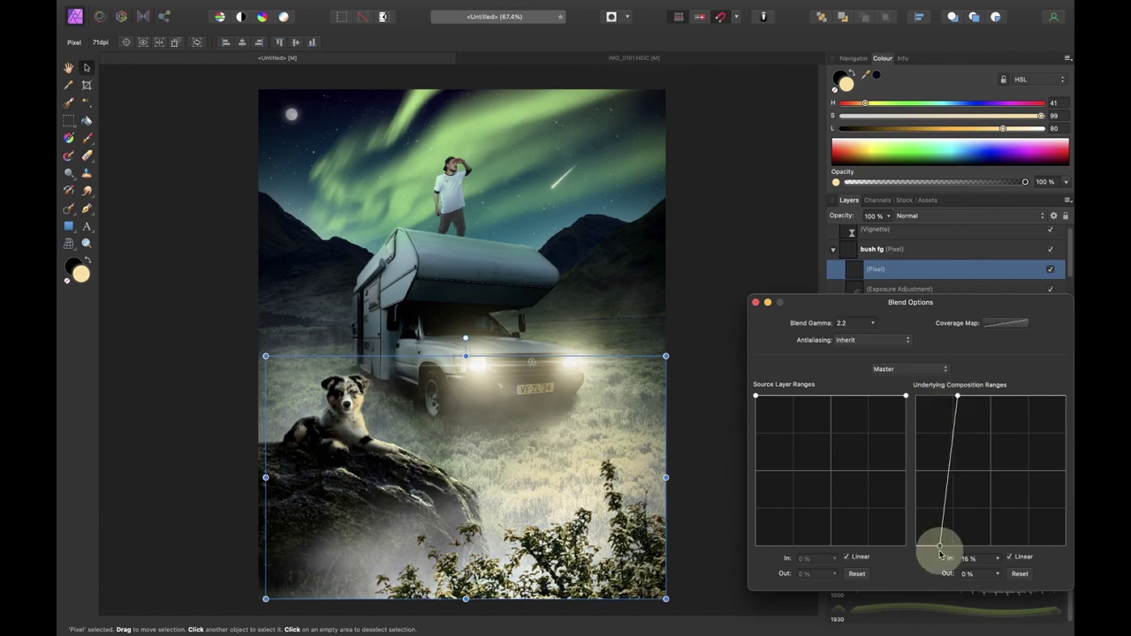
left_click(759, 303)
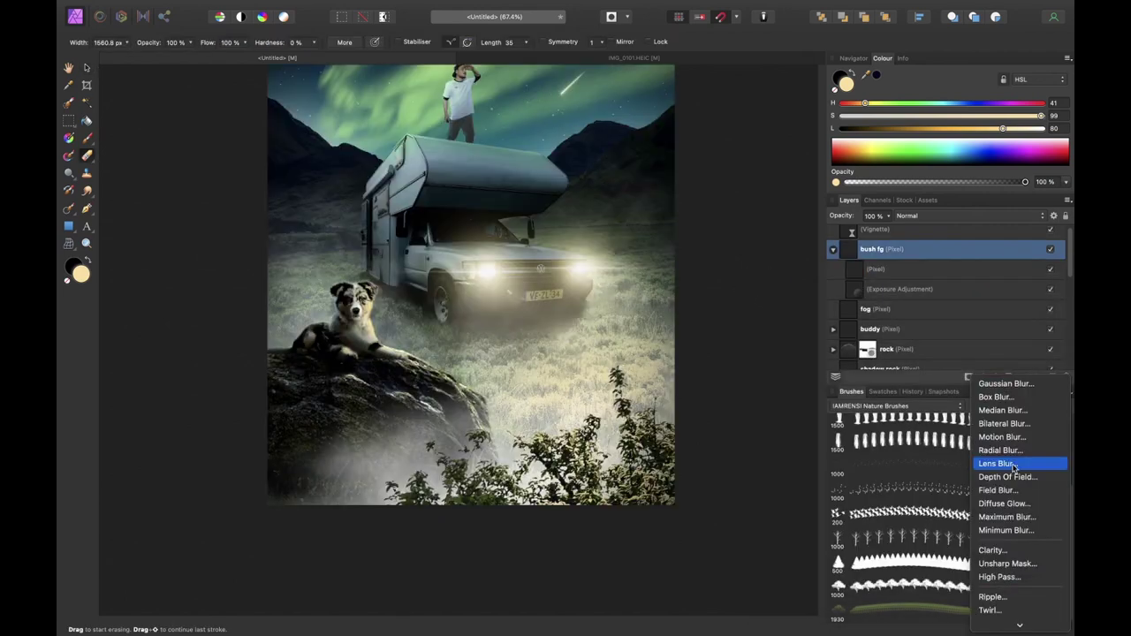
Add a live Gaussian Blur to the bush fg layer and raise its radius to throw the foliage out of focus
left_click(1006, 384)
left_click_drag(620, 578, 679, 584)
left_click(619, 529)
left_click(902, 255)
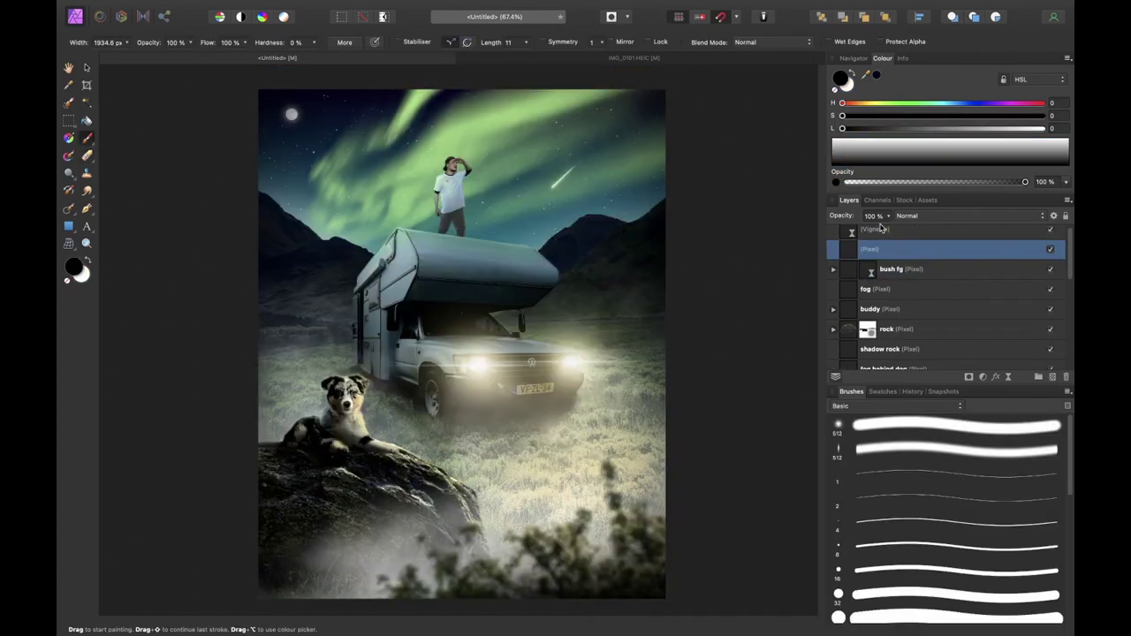
left_click(880, 229)
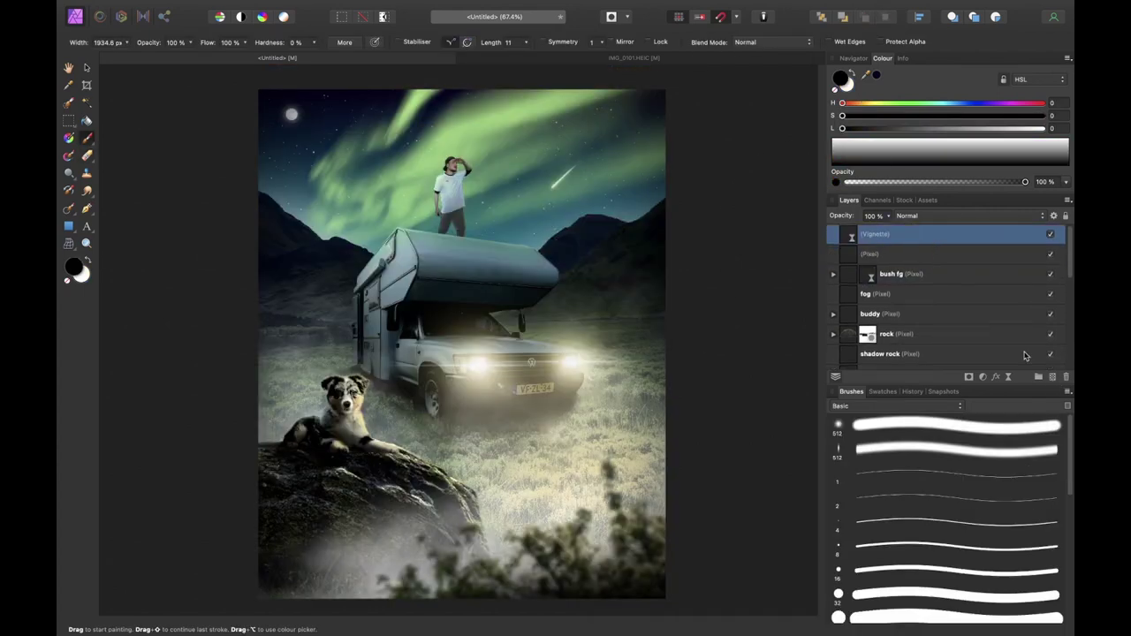
left_click(984, 377)
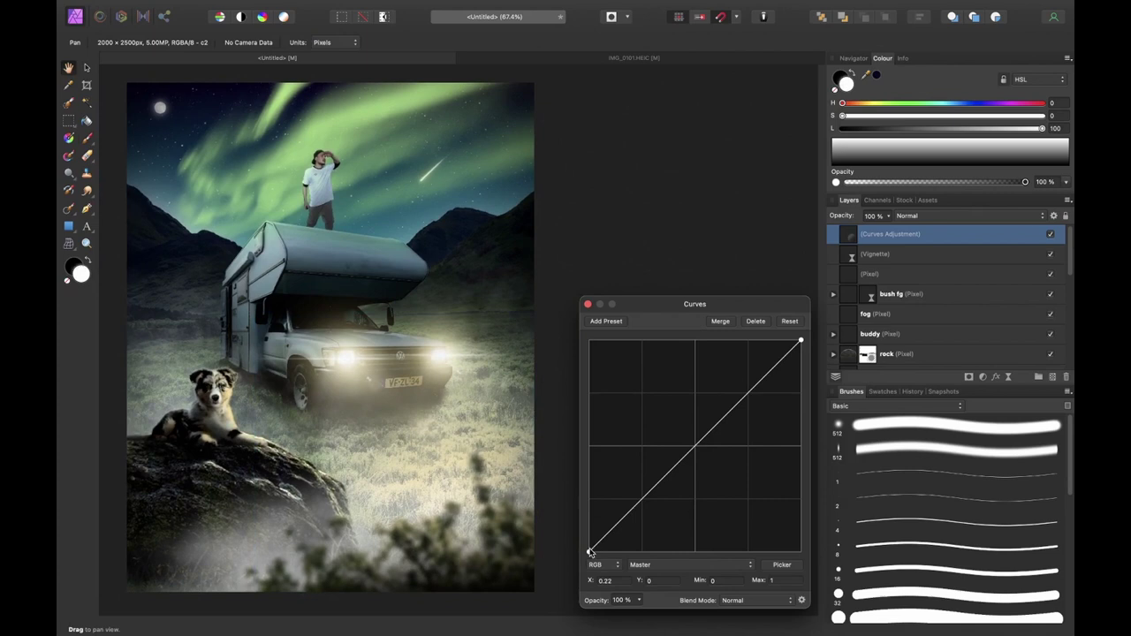
left_click_drag(589, 551, 579, 516)
left_click(588, 304)
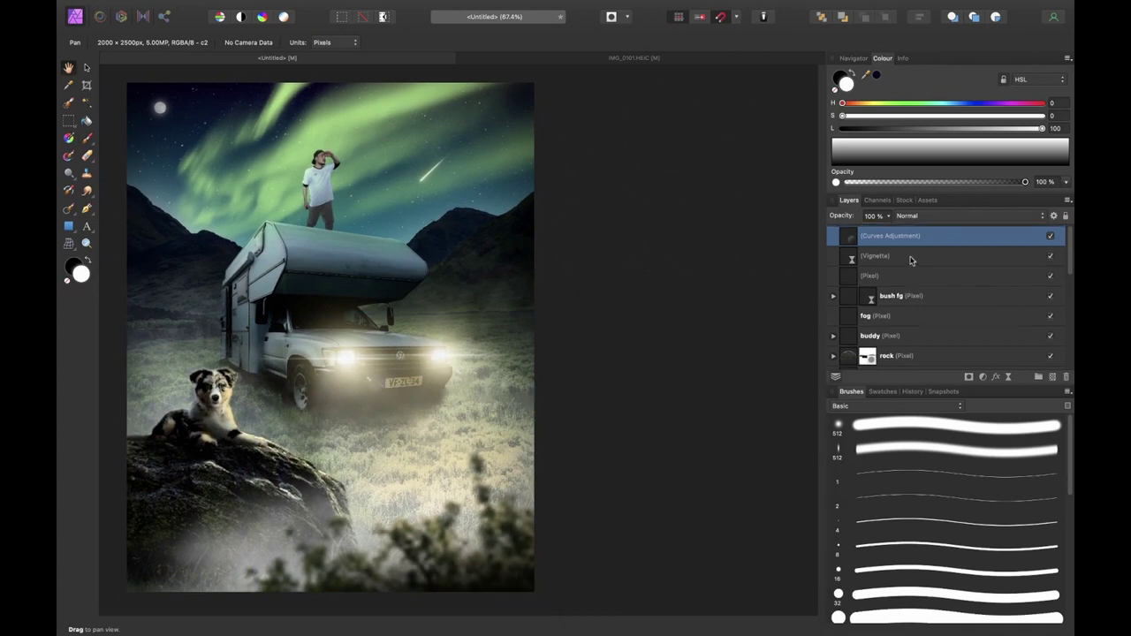
key("BackSpace")
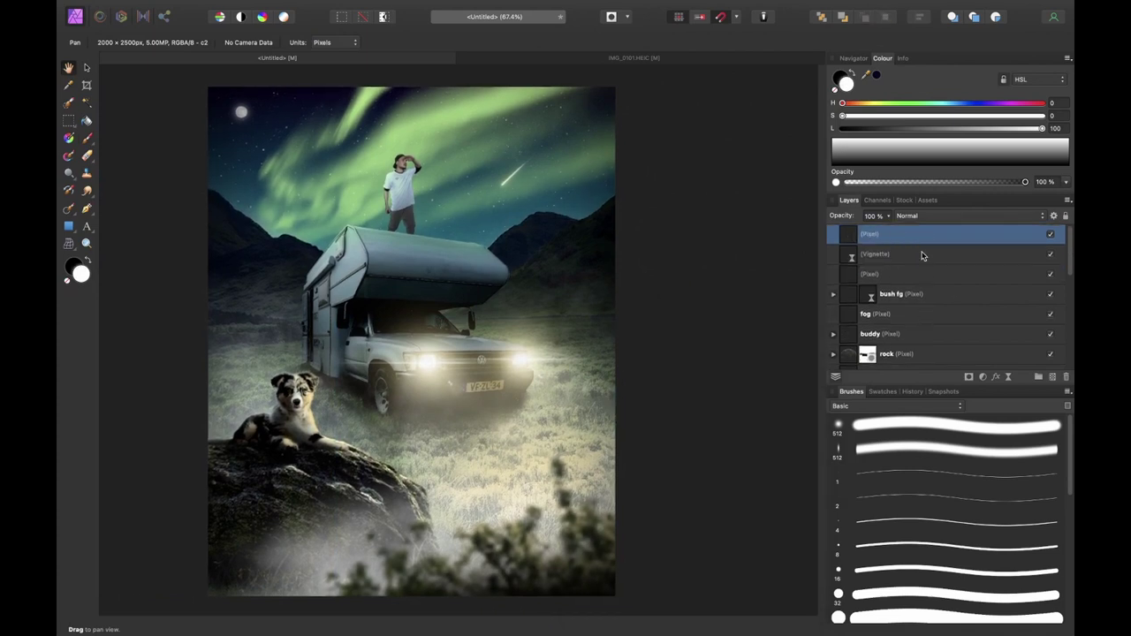
Add a Curves adjustment above the top pixel layer, lifting the black point and pulling the white point slightly inward
key("super+m")
left_click_drag(588, 552, 578, 531)
mouse_move(801, 339)
left_mouse_down()
mouse_move(775, 339)
mouse_move(795, 339)
left_mouse_up()
left_click(588, 304)
Add an HSL adjustment above the Curves adjustment and fine-tune its hue shift
key("super+u")
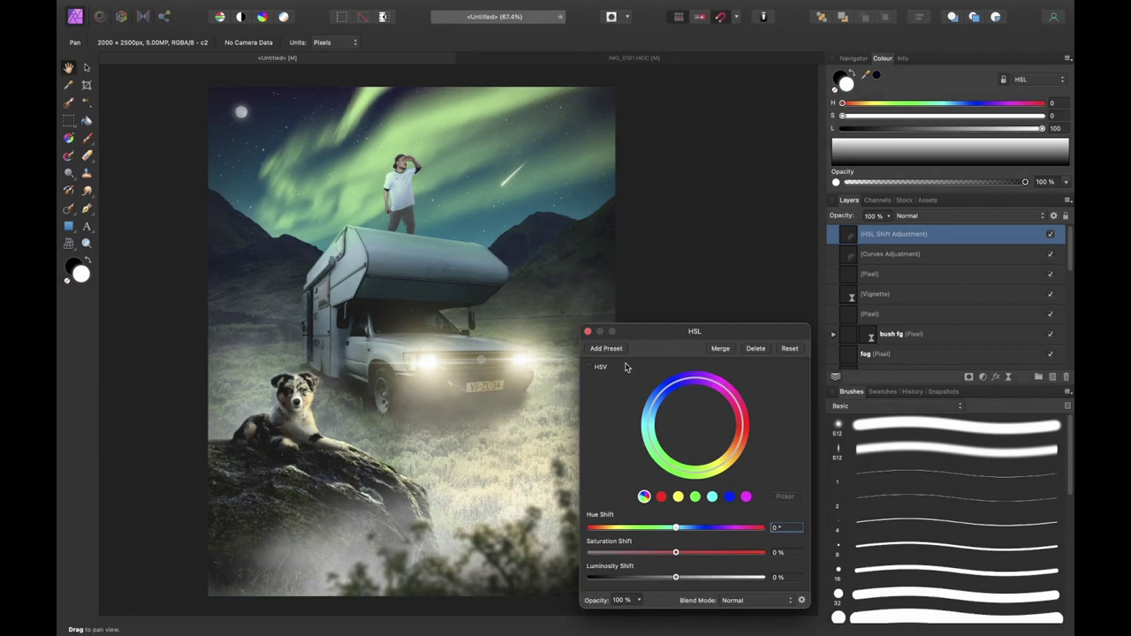
mouse_move(676, 527)
left_mouse_down()
mouse_move(709, 522)
mouse_move(697, 522)
left_mouse_up()
left_click(588, 331)
Add a Colour Balance adjustment, pushing the midtones towards yellow and fine-tuning the shadows and highlights for a warmer grade
left_click(982, 376)
left_click(986, 582)
mouse_move(674, 543)
left_mouse_down()
mouse_move(641, 545)
mouse_move(674, 543)
left_mouse_up()
left_click_drag(674, 568, 636, 570)
left_click(638, 493)
left_click(609, 476)
left_click_drag(674, 518, 674, 568)
left_click(649, 493)
left_click(649, 515)
left_click_drag(678, 519, 684, 518)
left_click(587, 443)
Reopen the Curves adjustment and slightly readjust its black point
double_click(847, 273)
left_click_drag(589, 530, 586, 529)
left_click(587, 304)
Add a pixel layer directly beneath the Curves adjustment and prepare a large soft black brush for painting the edges
left_click(887, 296)
key("super+shift+n")
key("b")
key("x")
key("super+minus")
key("super+minus")
key("super+minus")
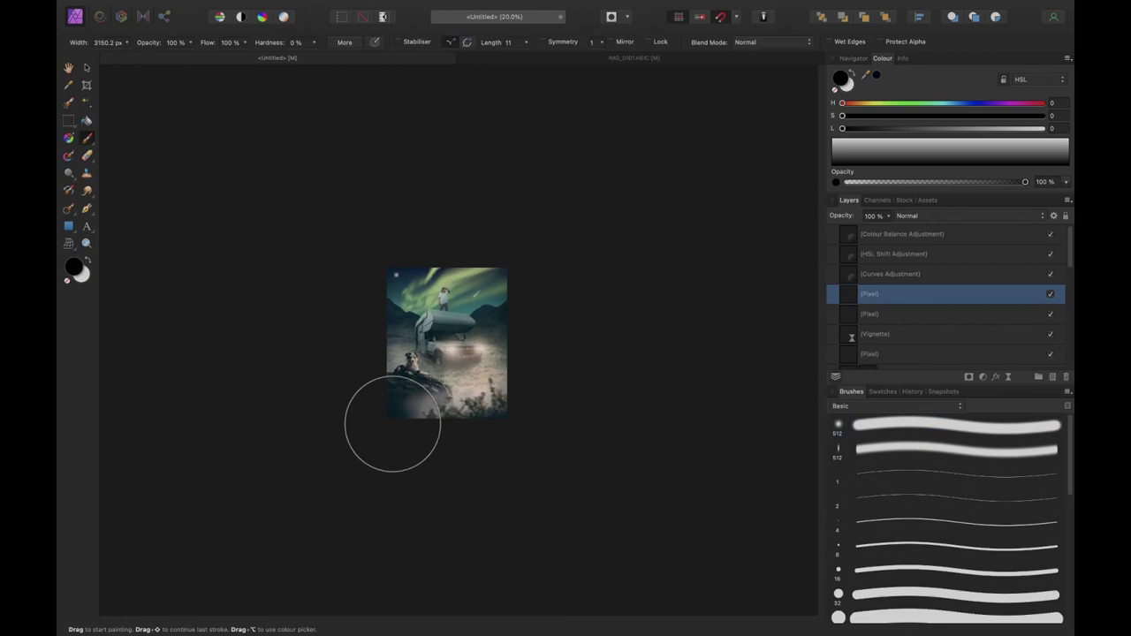